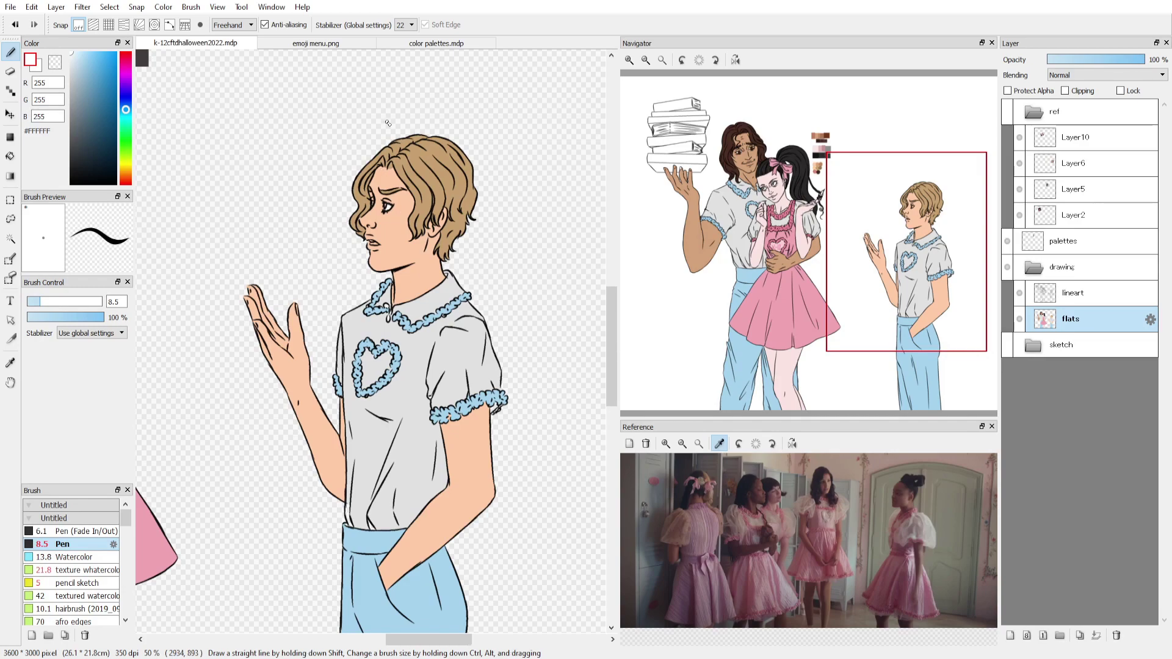
Paint the eye white and the teeth of the blond boy pure white (#FFFFFF) on the flats layer.
{"action": "scroll", "coordinate": [434, 119], "scroll_direction": "down", "scroll_amount": 2}
{"action": "scroll", "coordinate": [427, 119], "scroll_direction": "up", "scroll_amount": 4}
{"action": "left_click", "coordinate": [425, 121], "text": "alt"}
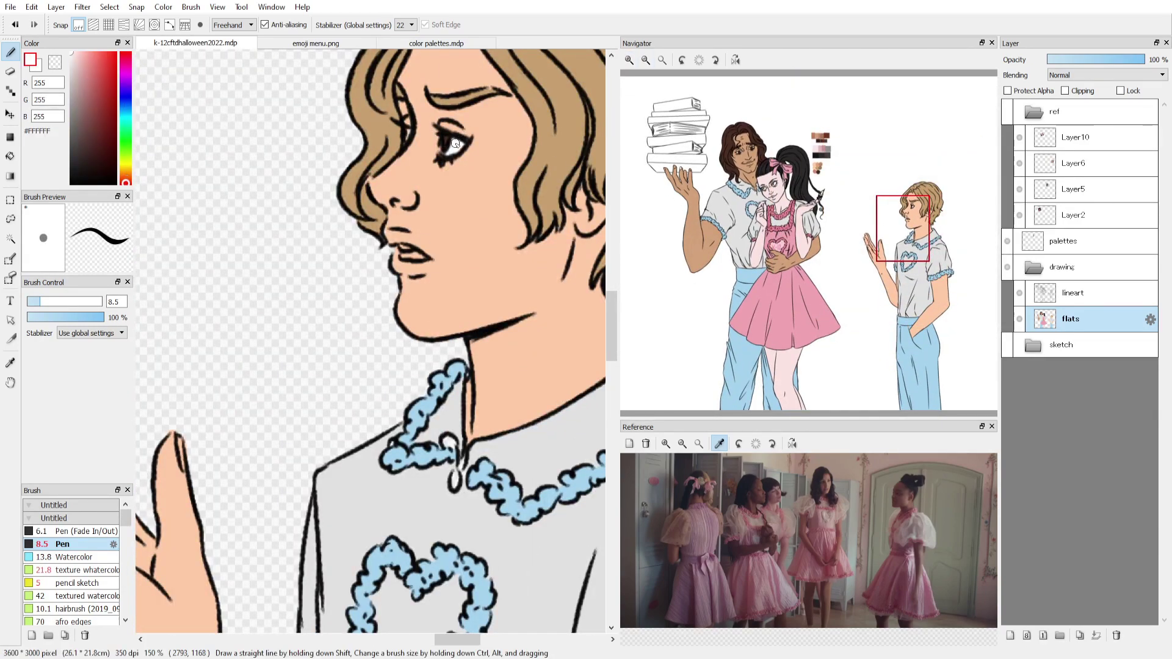
{"action": "left_click_drag", "start_coordinate": [402, 255], "coordinate": [424, 258]}
Paint the blond boy's lips in a muted reddish tone (#D98571).
{"action": "left_click", "coordinate": [819, 145]}
{"action": "left_click", "coordinate": [911, 233]}
{"action": "left_click", "coordinate": [318, 215]}
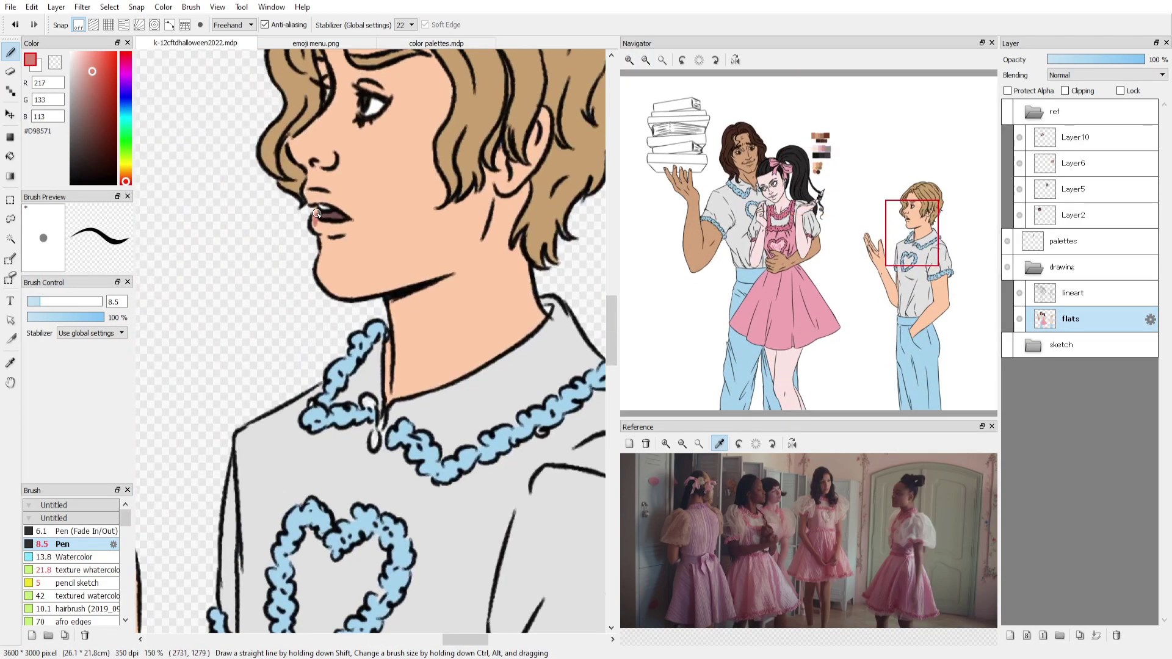
{"action": "left_click_drag", "start_coordinate": [307, 193], "coordinate": [340, 206]}
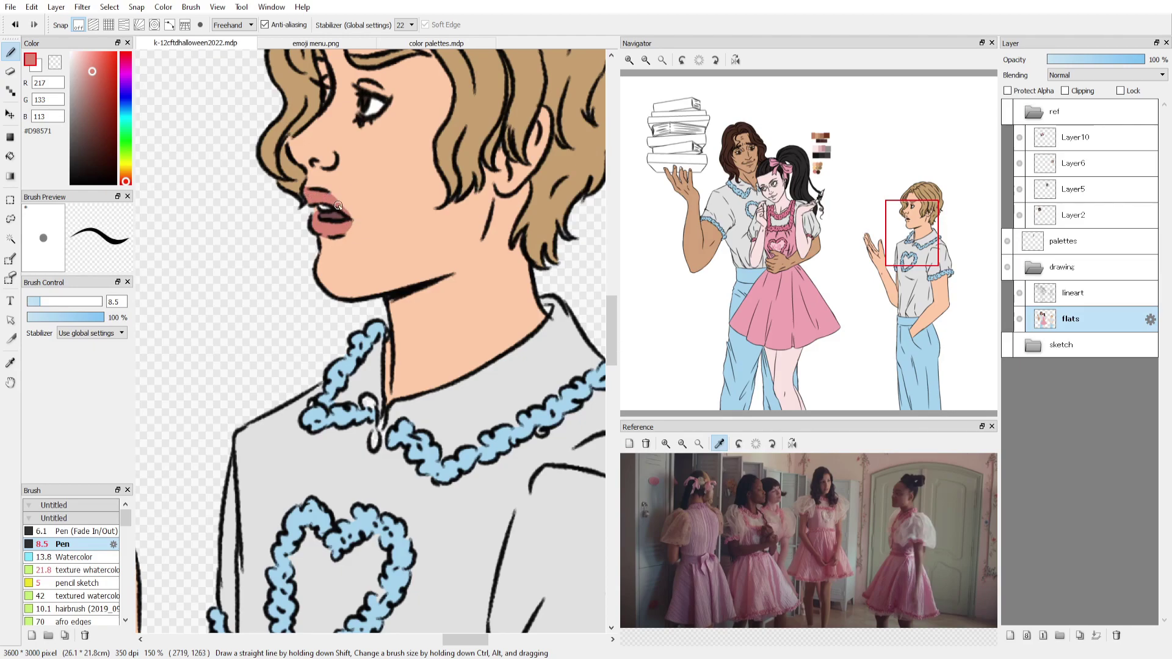
Fill the heart patches on the two shirts off-white and letter a light blue (#A5D2EF) K on the long-haired man's heart.
{"action": "left_click_drag", "start_coordinate": [821, 173], "coordinate": [752, 226]}
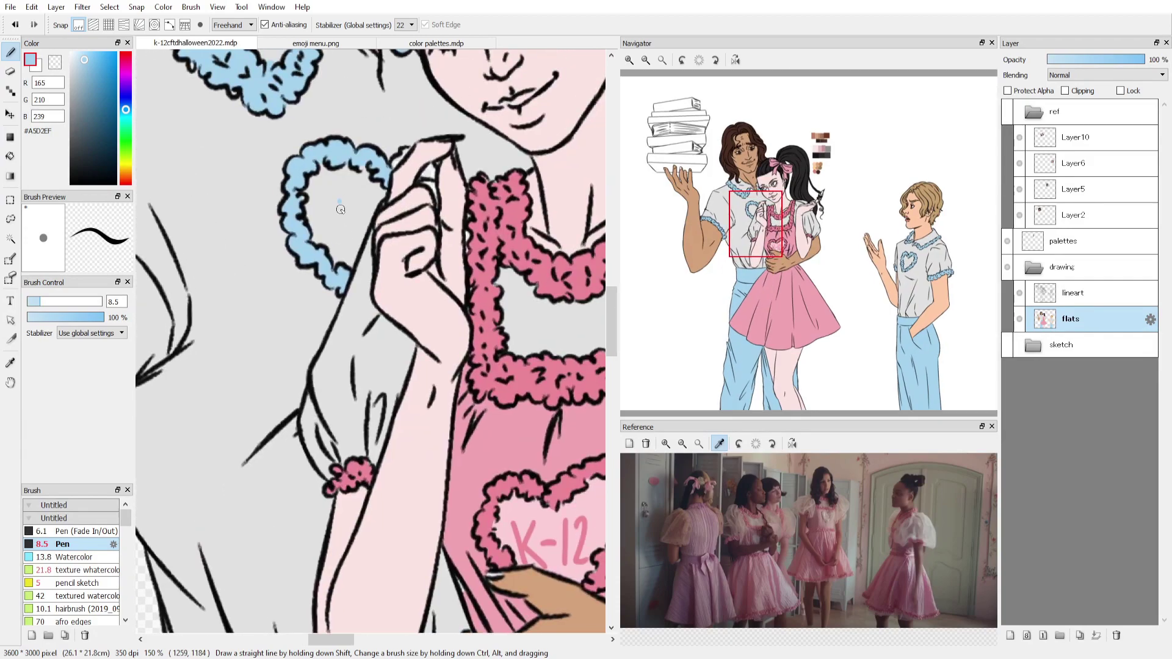
{"action": "left_click", "coordinate": [340, 201], "text": "alt"}
{"action": "key", "text": "g"}
{"action": "left_click", "coordinate": [916, 269]}
{"action": "key", "text": "b"}
{"action": "left_click_drag", "start_coordinate": [274, 244], "coordinate": [262, 312]}
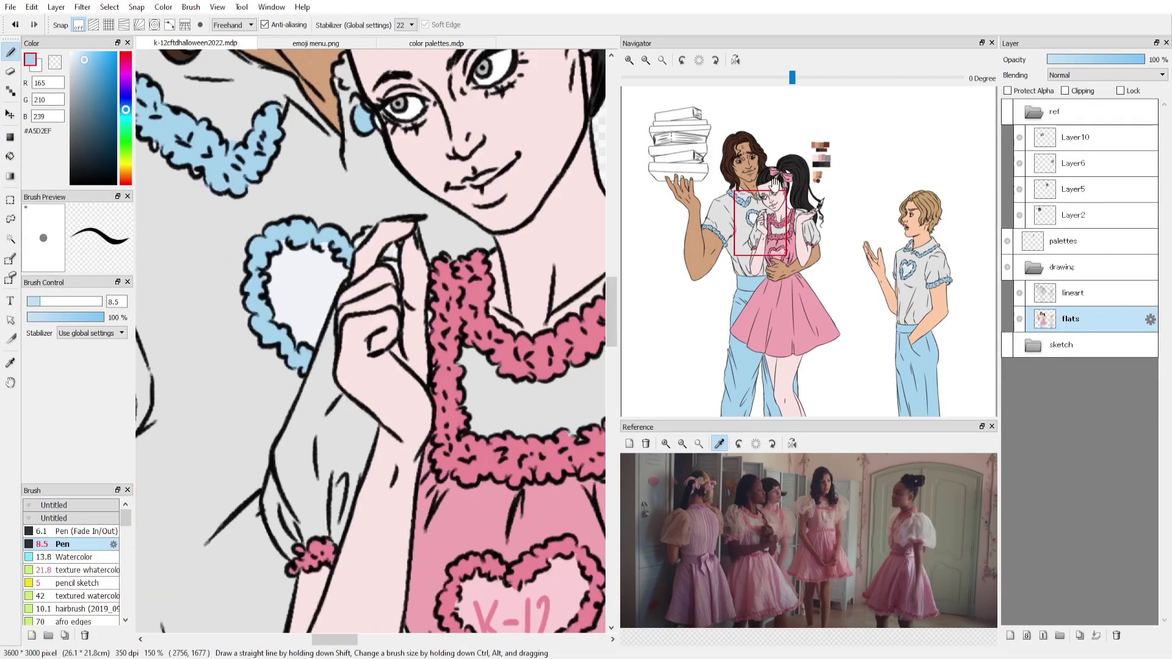
{"action": "left_click_drag", "start_coordinate": [327, 279], "coordinate": [316, 315]}
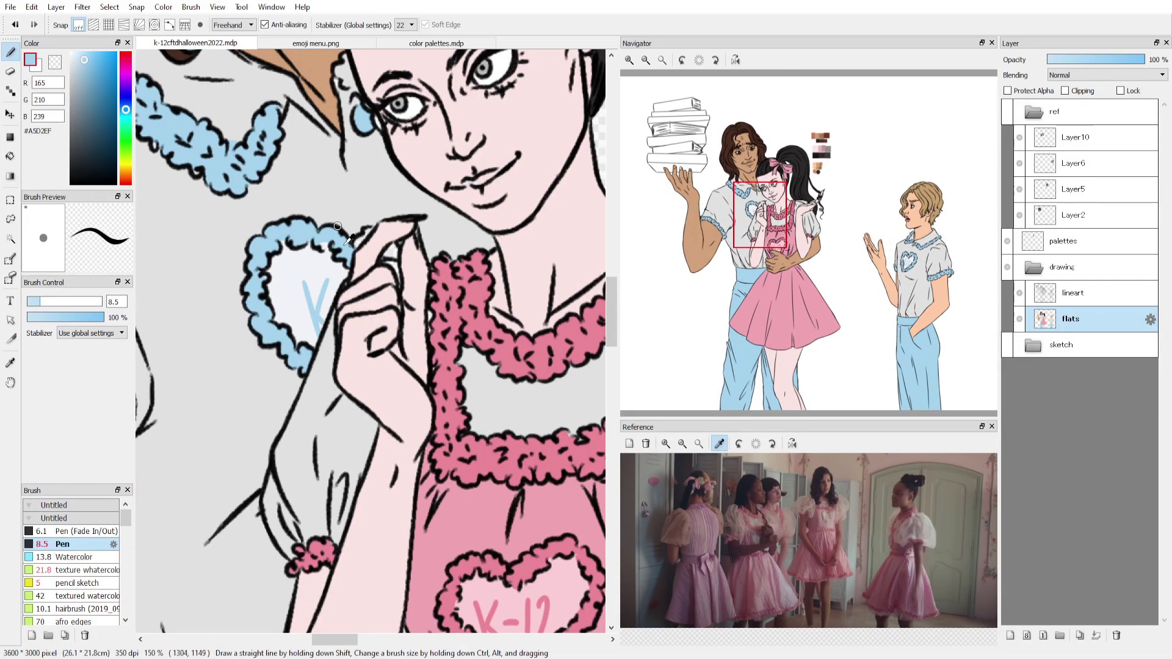
{"action": "left_click", "coordinate": [396, 267], "text": "alt"}
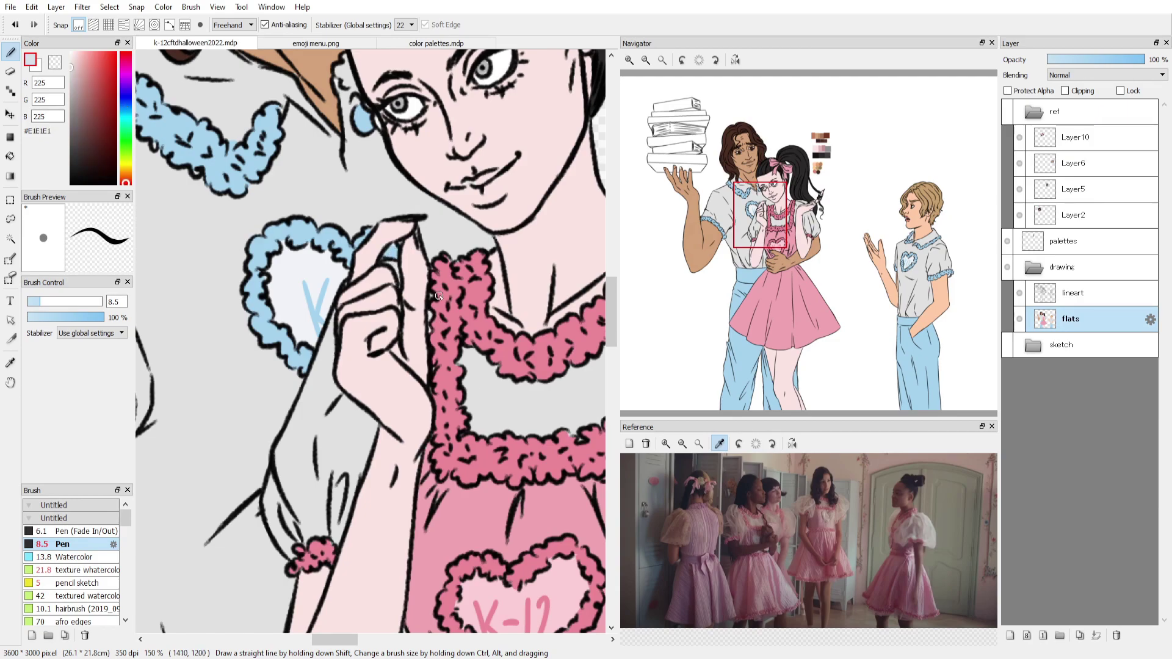
Fill the bottom book of the stack with purple (#E7A5EF) and the thick book above it with light blue (#A5D2EF).
{"action": "left_click", "coordinate": [645, 60]}
{"action": "left_click", "coordinate": [645, 60]}
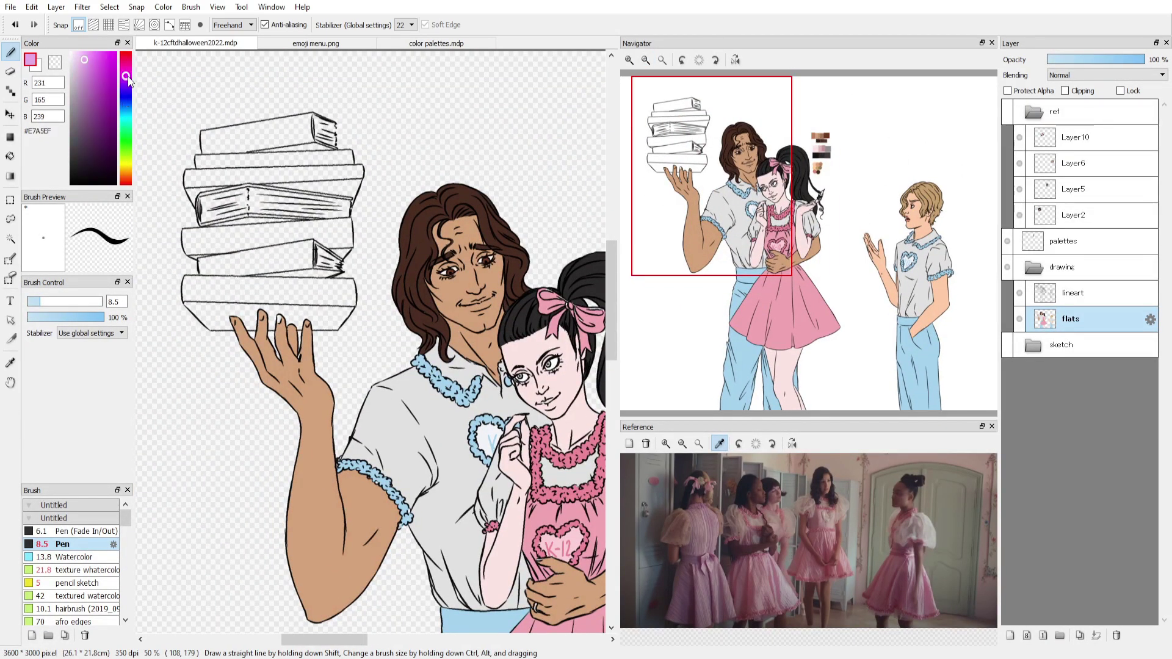
{"action": "key", "text": "g"}
{"action": "left_click", "coordinate": [274, 319]}
{"action": "left_click", "coordinate": [278, 290]}
{"action": "left_click", "coordinate": [284, 314], "text": "alt"}
{"action": "left_click", "coordinate": [421, 372], "text": "alt"}
{"action": "left_click", "coordinate": [198, 252]}
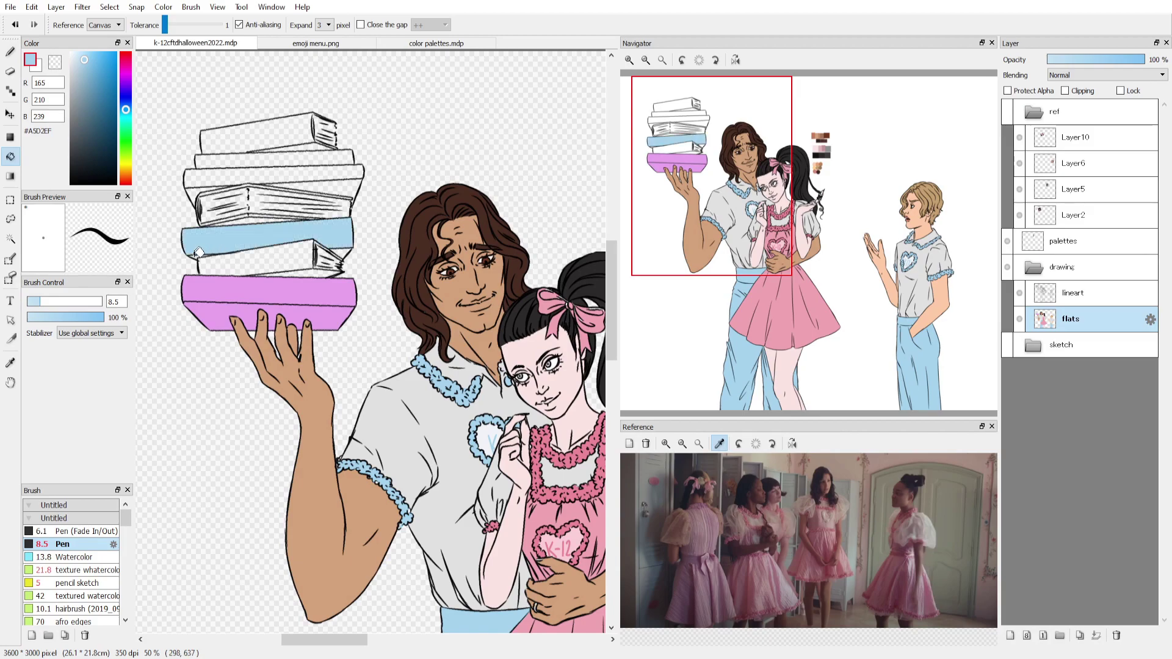
Fill the covers of the two thinner books in the stack with beige tones.
{"action": "left_click", "coordinate": [126, 172]}
{"action": "left_click", "coordinate": [78, 78]}
{"action": "left_click", "coordinate": [316, 244]}
{"action": "left_click", "coordinate": [275, 159]}
{"action": "left_click", "coordinate": [80, 90]}
{"action": "left_click", "coordinate": [275, 159]}
Recolour the bottom book pink and fill the top book's cover with the same pink.
{"action": "mouse_move", "coordinate": [712, 183]}
{"action": "left_mouse_down"}
{"action": "mouse_move", "coordinate": [707, 268]}
{"action": "mouse_move", "coordinate": [715, 192]}
{"action": "mouse_move", "coordinate": [721, 221]}
{"action": "mouse_move", "coordinate": [712, 178]}
{"action": "left_mouse_up"}
{"action": "left_click", "coordinate": [391, 446], "text": "alt"}
{"action": "left_click", "coordinate": [263, 183]}
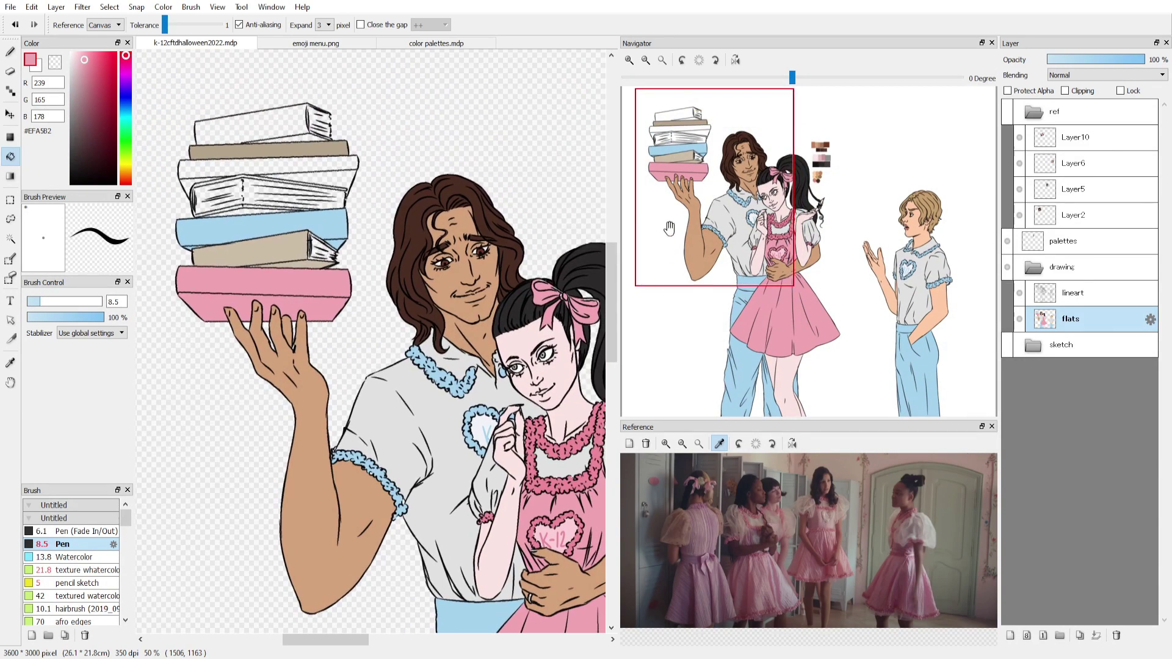
{"action": "left_click", "coordinate": [241, 129]}
{"action": "key", "text": "b"}
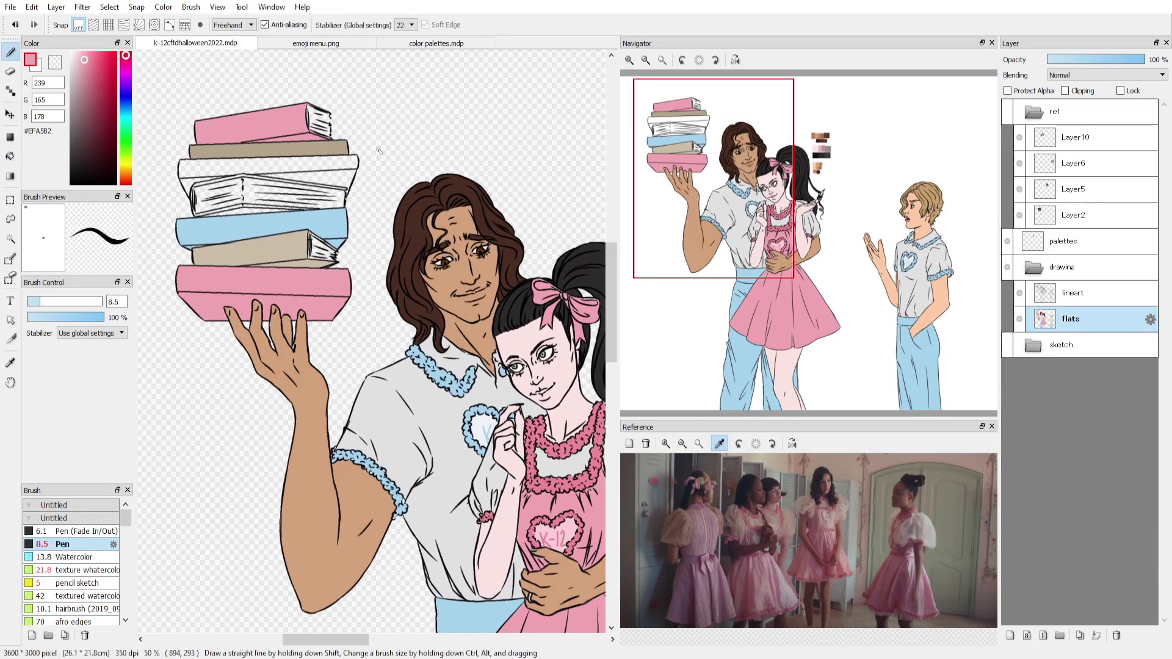
Fill the wide book below the upper beige one with light green and the open book's cover with pale yellow (#E9EFA5).
{"action": "key", "text": "g"}
{"action": "left_click", "coordinate": [125, 147]}
{"action": "left_click", "coordinate": [268, 171]}
{"action": "left_click", "coordinate": [126, 161]}
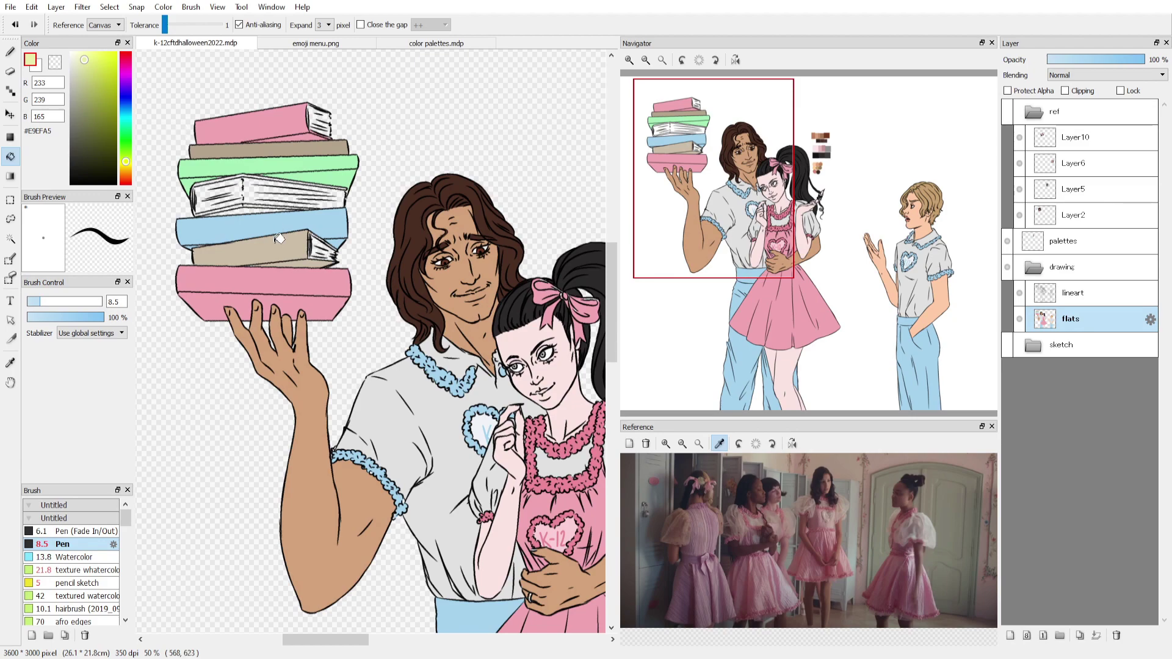
{"action": "left_click", "coordinate": [262, 212]}
{"action": "key", "text": "b"}
Show the sketch layer and paint the pages of the stacked books white on the flats layer.
{"action": "scroll", "coordinate": [346, 258], "scroll_direction": "up", "scroll_amount": 1}
{"action": "left_click_drag", "start_coordinate": [370, 261], "coordinate": [511, 276]}
{"action": "left_click", "coordinate": [426, 303], "text": "alt"}
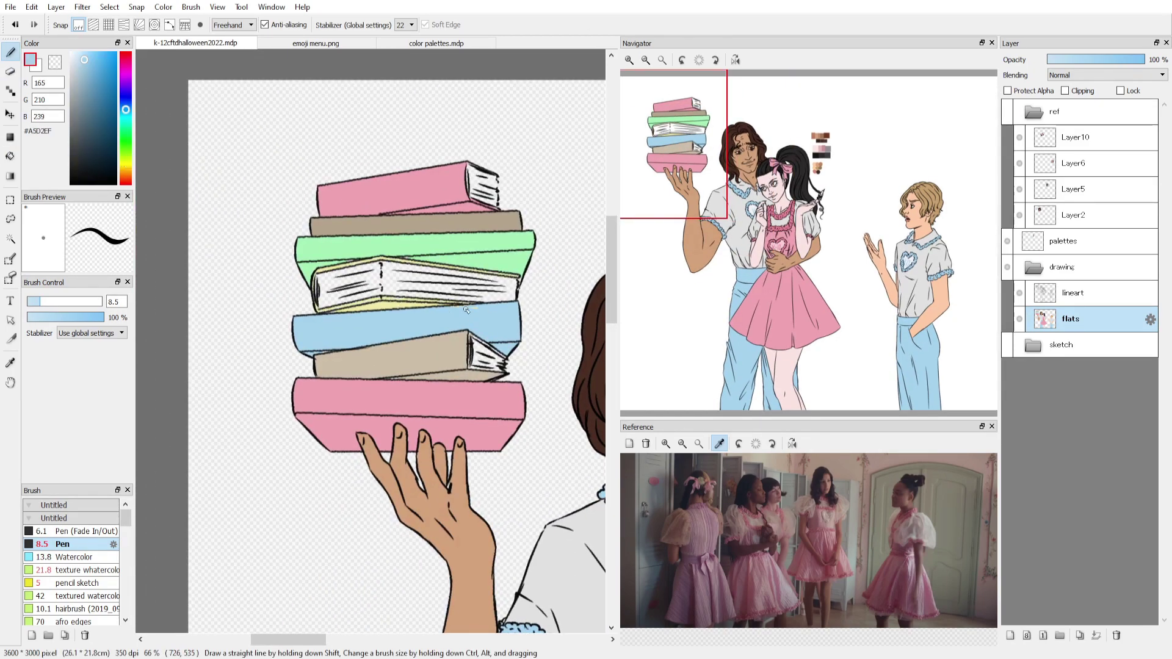
{"action": "left_click", "coordinate": [1007, 345]}
{"action": "mouse_move", "coordinate": [515, 281]}
{"action": "left_mouse_down"}
{"action": "mouse_move", "coordinate": [381, 299]}
{"action": "mouse_move", "coordinate": [450, 298]}
{"action": "left_mouse_up"}
{"action": "mouse_move", "coordinate": [329, 305]}
{"action": "left_mouse_down"}
{"action": "mouse_move", "coordinate": [408, 289]}
{"action": "mouse_move", "coordinate": [366, 287]}
{"action": "left_mouse_up"}
{"action": "mouse_move", "coordinate": [318, 274]}
{"action": "left_mouse_down"}
{"action": "mouse_move", "coordinate": [329, 297]}
{"action": "mouse_move", "coordinate": [438, 250]}
{"action": "mouse_move", "coordinate": [414, 286]}
{"action": "mouse_move", "coordinate": [469, 285]}
{"action": "left_mouse_up"}
{"action": "mouse_move", "coordinate": [390, 269]}
{"action": "left_mouse_down"}
{"action": "mouse_move", "coordinate": [418, 291]}
{"action": "mouse_move", "coordinate": [504, 287]}
{"action": "left_mouse_up"}
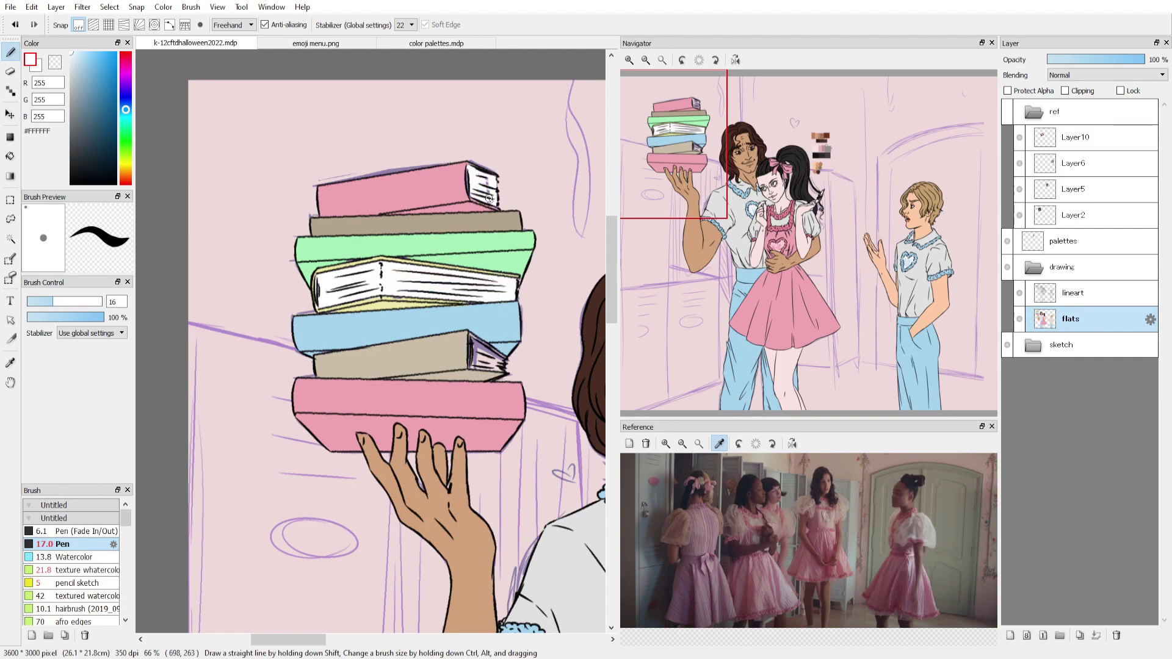
{"action": "left_click", "coordinate": [480, 163], "text": "alt"}
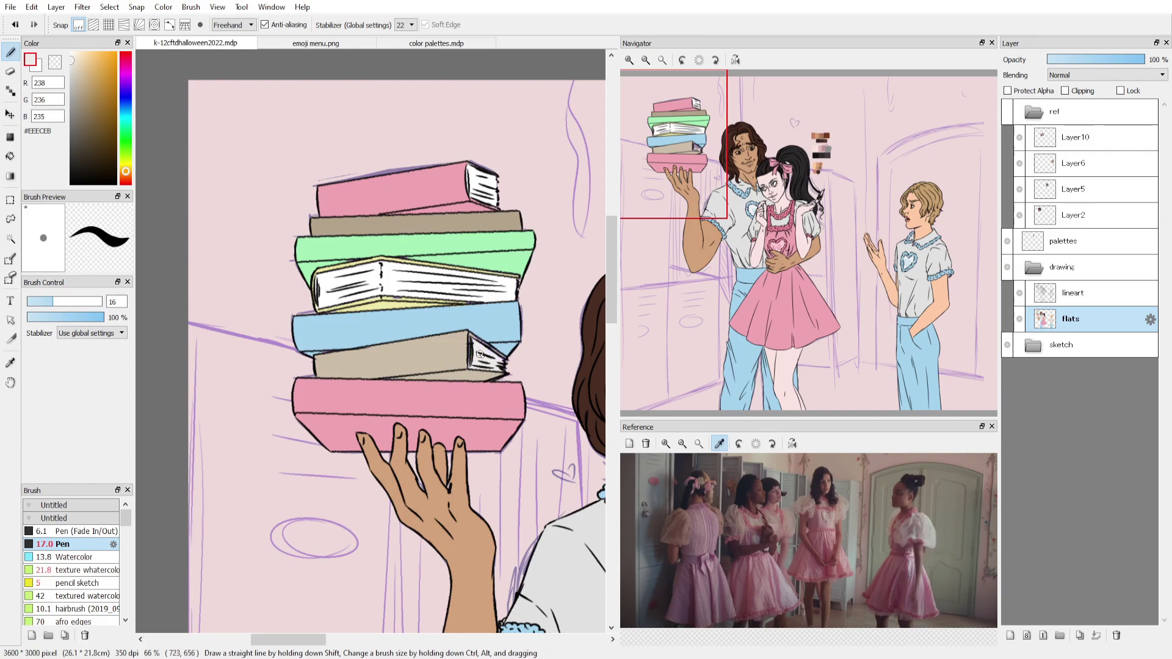
Paint the dark-haired girl's lips near-black (#2C292A) and set the pen size to 6.5.
{"action": "scroll", "coordinate": [772, 188], "scroll_direction": "down", "scroll_amount": 2}
{"action": "left_click", "coordinate": [772, 188]}
{"action": "scroll", "coordinate": [772, 188], "scroll_direction": "up", "scroll_amount": 4}
{"action": "left_click", "coordinate": [525, 324], "text": "alt"}
{"action": "mouse_move", "coordinate": [526, 324]}
{"action": "left_mouse_down"}
{"action": "mouse_move", "coordinate": [380, 382]}
{"action": "mouse_move", "coordinate": [400, 387]}
{"action": "left_mouse_up"}
{"action": "left_click", "coordinate": [33, 301]}
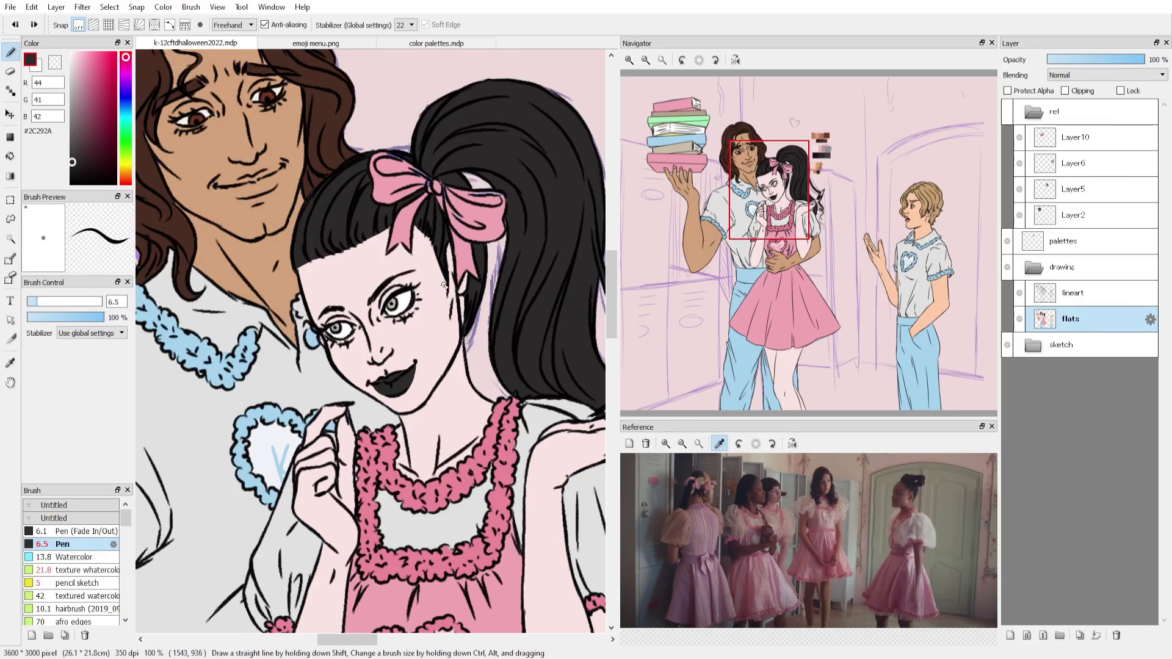
Paint the long-haired man's lips with sampled brownish tones (#C07D5B) and touch up his forehead beside the hairline.
{"action": "left_click_drag", "start_coordinate": [243, 170], "coordinate": [415, 246]}
{"action": "left_click", "coordinate": [415, 246], "text": "alt"}
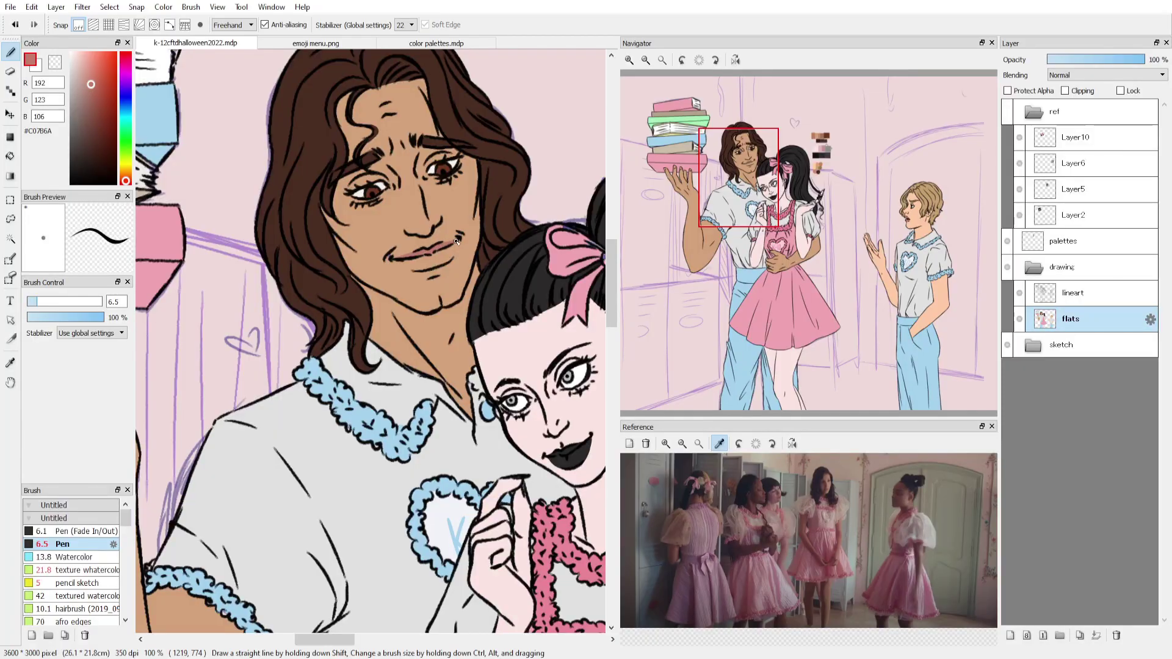
{"action": "left_click", "coordinate": [383, 261], "text": "alt"}
{"action": "left_click", "coordinate": [395, 260], "text": "alt"}
{"action": "left_click", "coordinate": [391, 214], "text": "alt"}
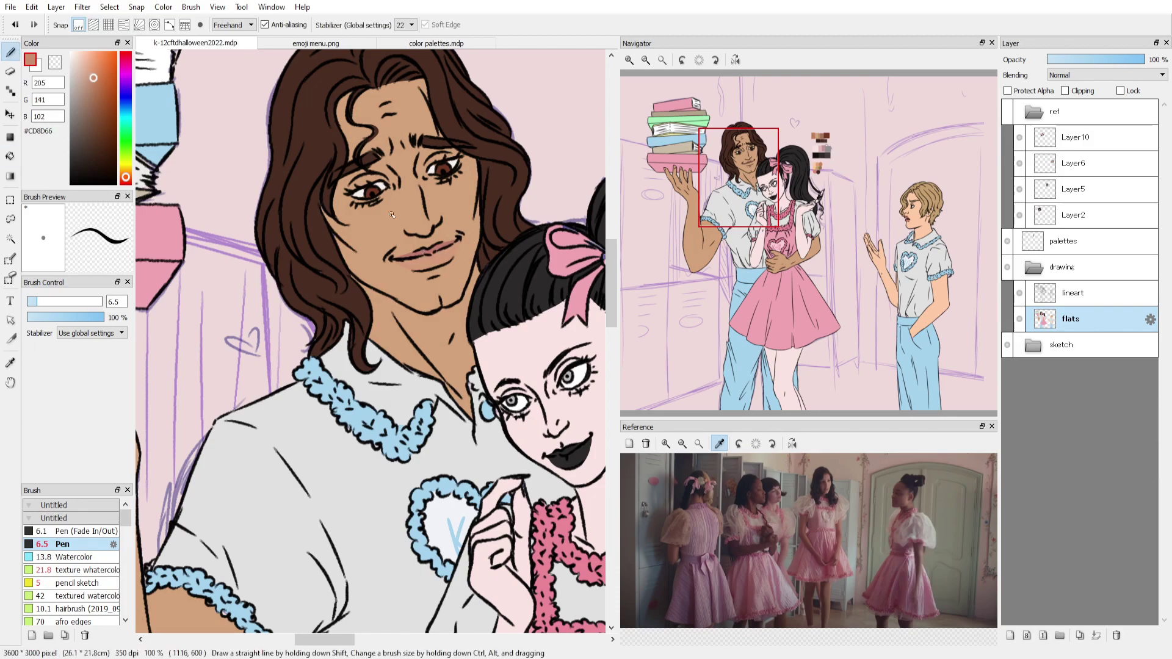
{"action": "left_click", "coordinate": [442, 248], "text": "alt"}
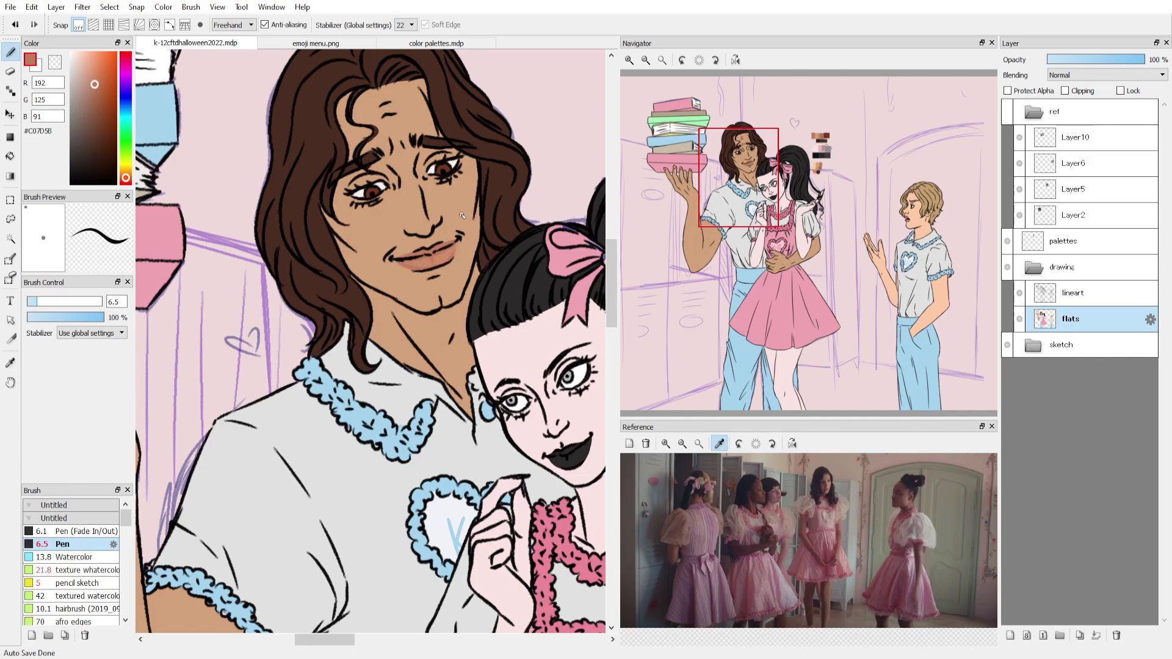
{"action": "left_click", "coordinate": [433, 128], "text": "alt"}
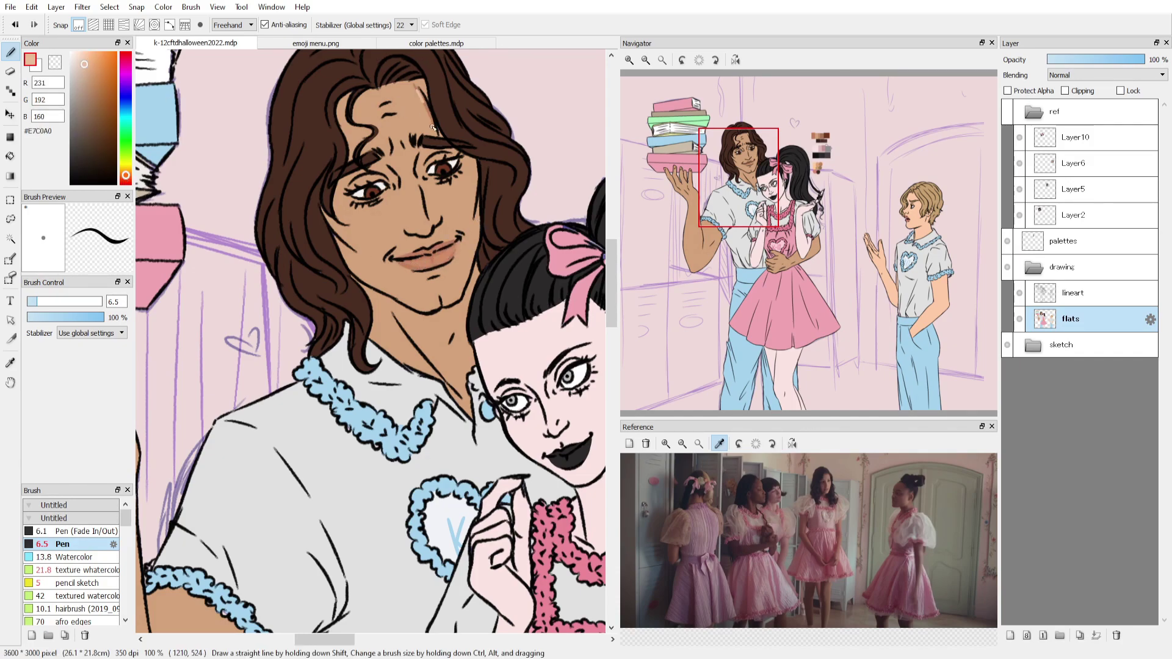
{"action": "left_click", "coordinate": [435, 81], "text": "alt"}
Hide the palettes layer.
{"action": "scroll", "coordinate": [780, 252], "scroll_direction": "down", "scroll_amount": 1}
{"action": "left_click", "coordinate": [780, 252]}
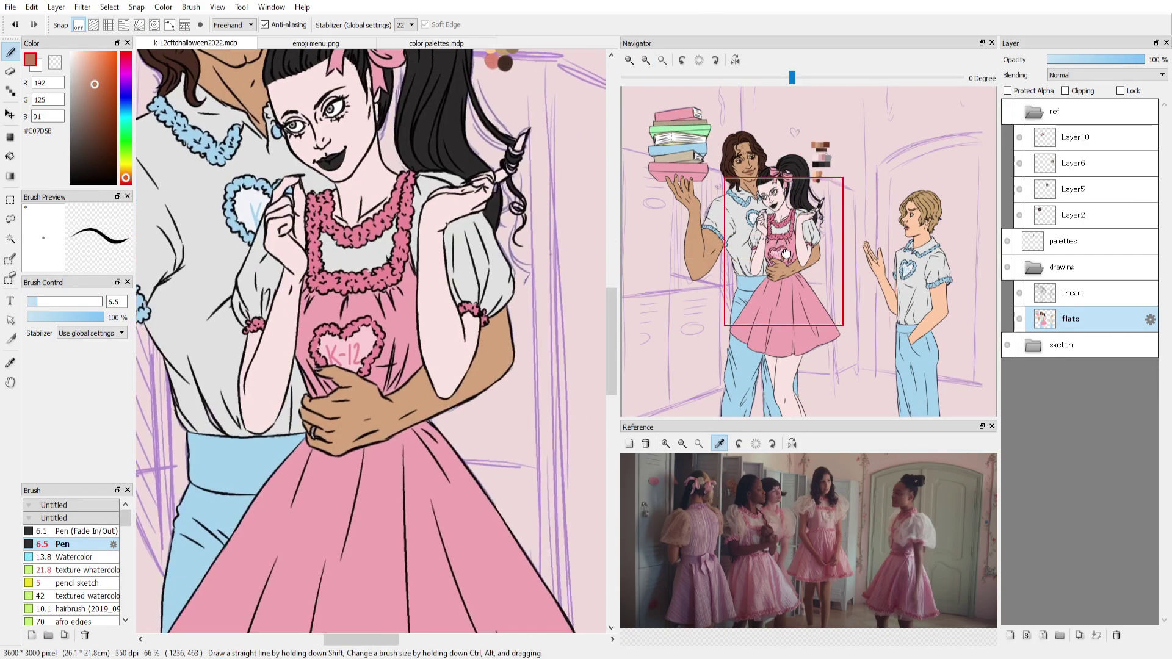
{"action": "scroll", "coordinate": [780, 252], "scroll_direction": "down", "scroll_amount": 3}
{"action": "left_click", "coordinate": [1007, 240]}
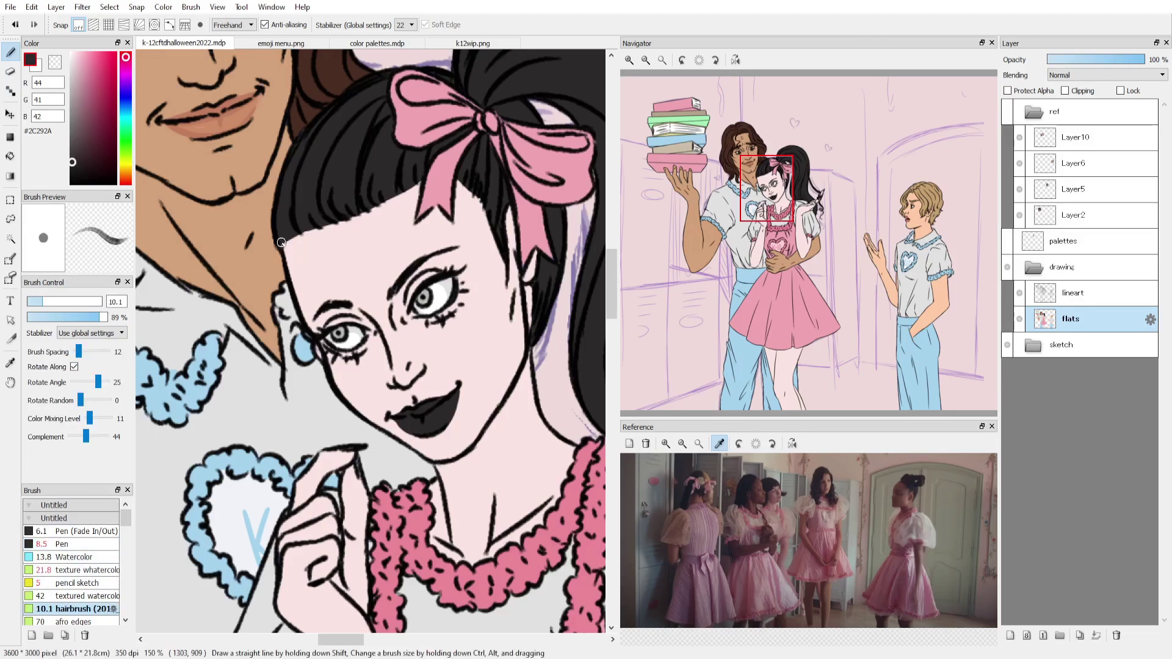
Set the hairbrush opacity to 100% and paint fine near-black strands along the edge of the girl's bangs.
{"action": "left_click", "coordinate": [103, 317]}
{"action": "left_click_drag", "start_coordinate": [369, 202], "coordinate": [413, 185]}
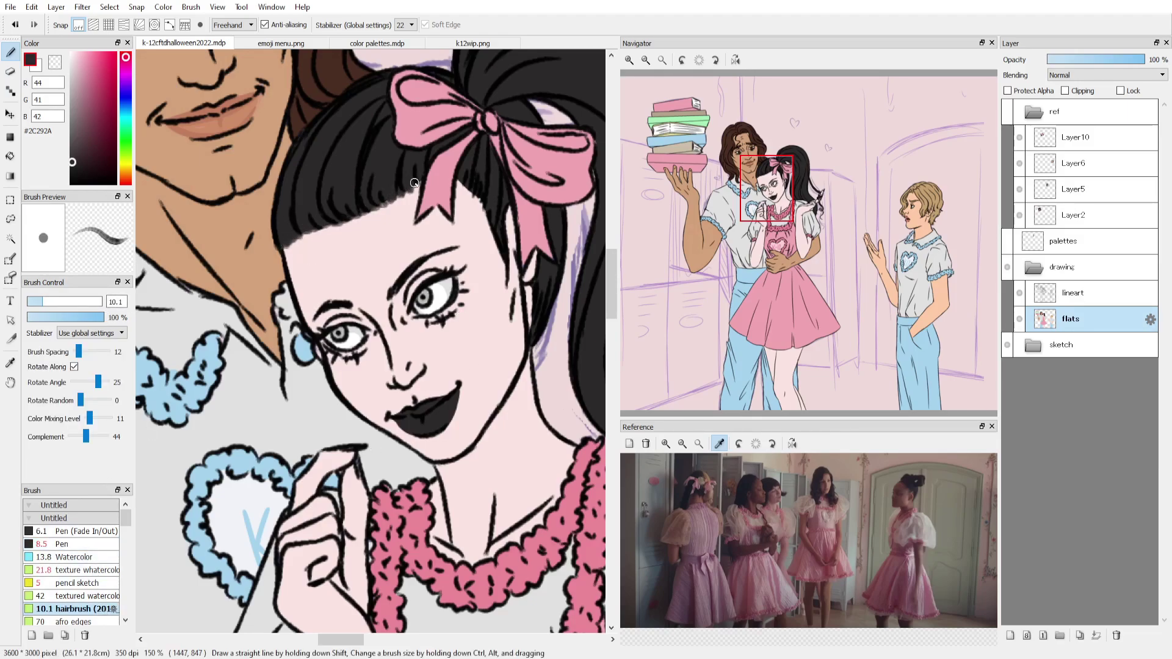
{"action": "scroll", "coordinate": [496, 193], "scroll_direction": "down", "scroll_amount": 4}
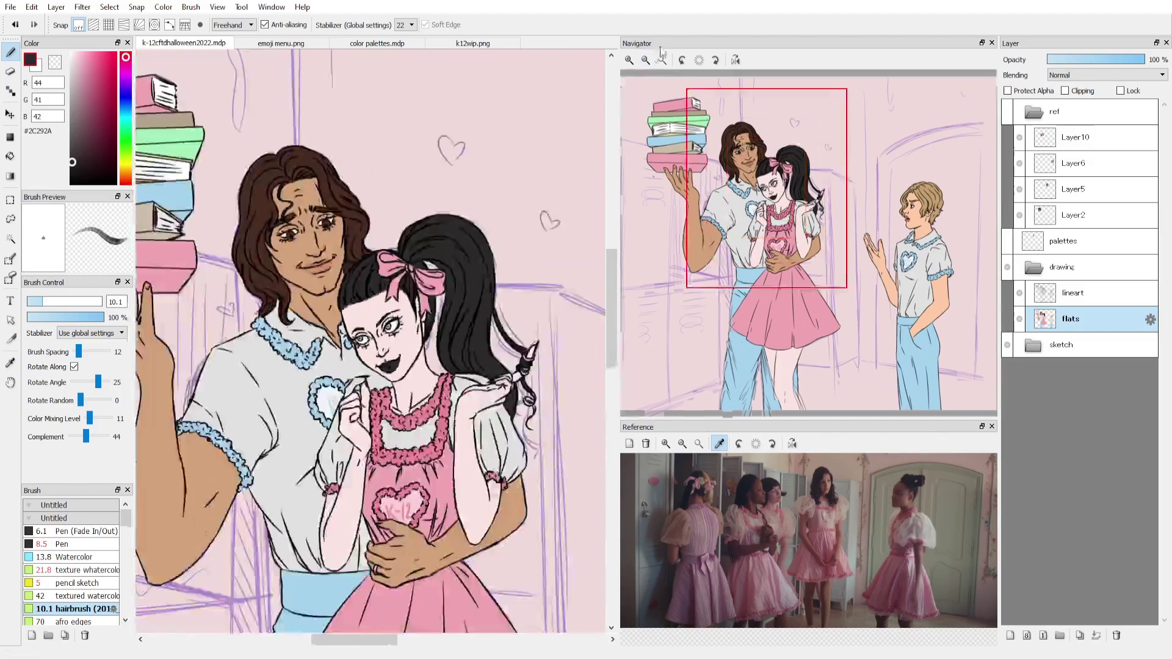
Turn on Protect Alpha for the flats layer and set the pencil sketch brush to size 12.5.
{"action": "left_click", "coordinate": [530, 181]}
{"action": "left_click", "coordinate": [1006, 91]}
{"action": "left_click", "coordinate": [80, 583]}
{"action": "scroll", "coordinate": [340, 285], "scroll_direction": "up", "scroll_amount": 2}
{"action": "left_click_drag", "start_coordinate": [339, 285], "coordinate": [331, 274], "text": "ctrl+alt"}
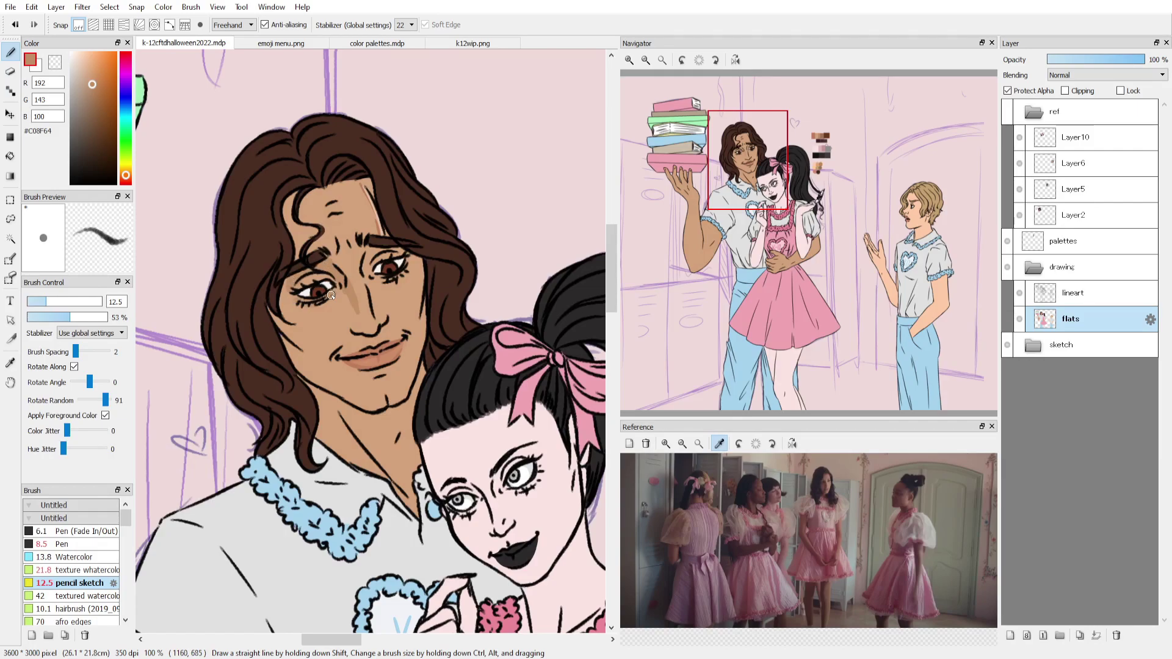
Shade the long-haired man's forehead, cheek and neck with darker skin tone #C08F64.
{"action": "left_click_drag", "start_coordinate": [365, 181], "coordinate": [352, 181]}
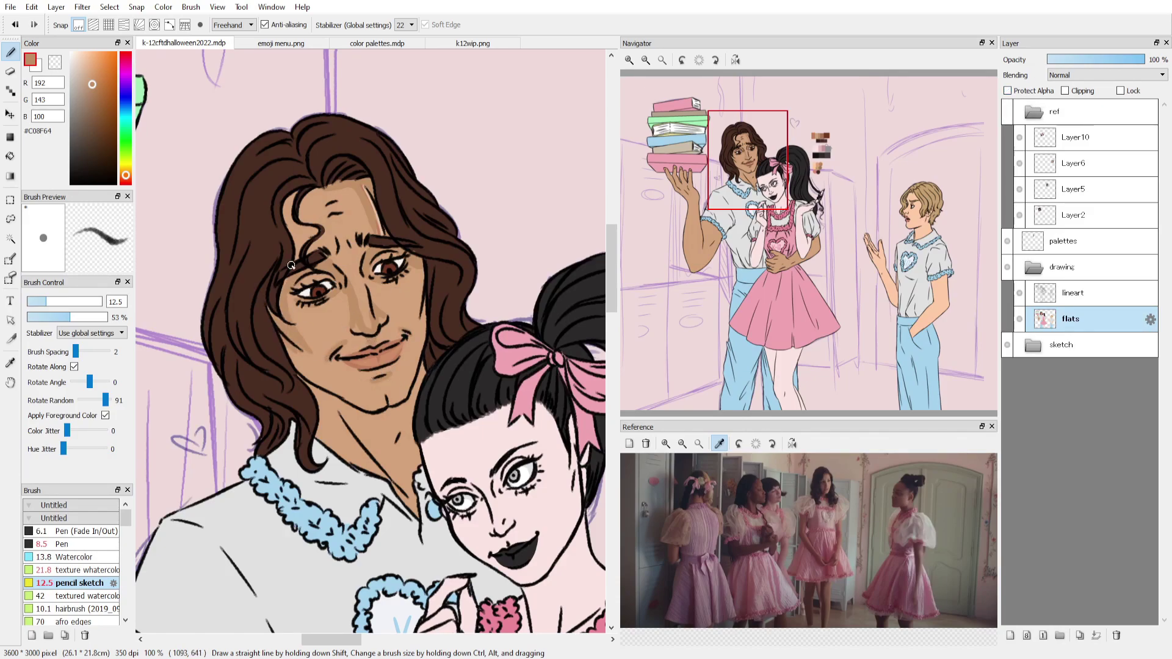
{"action": "left_click_drag", "start_coordinate": [315, 376], "coordinate": [350, 381]}
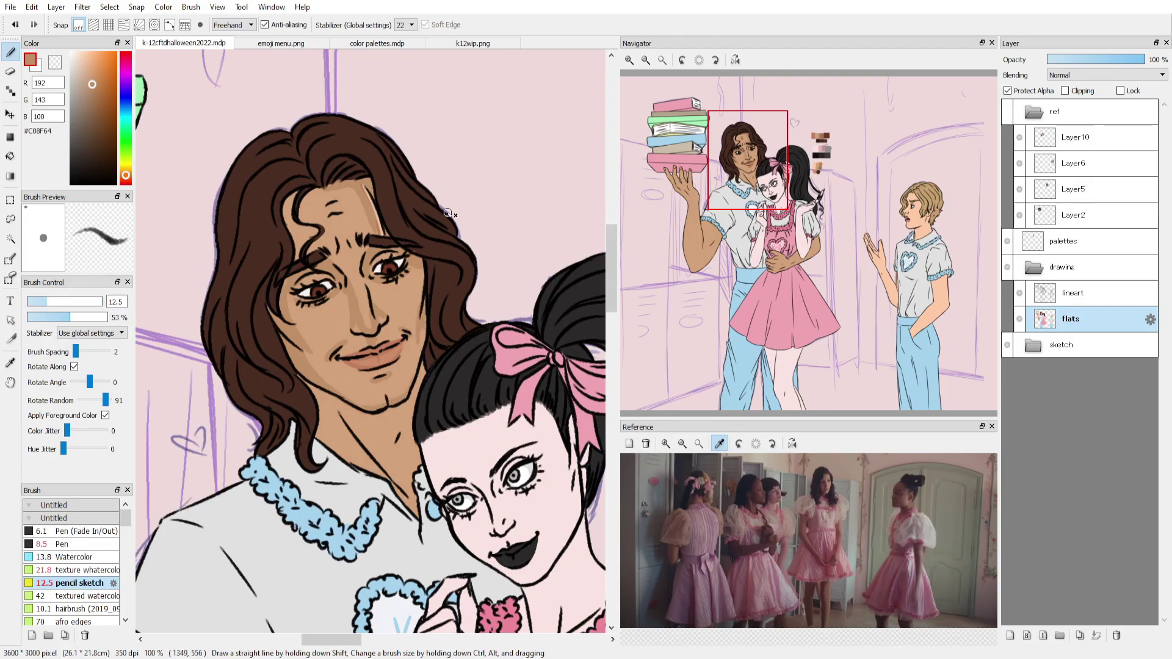
{"action": "mouse_move", "coordinate": [384, 437]}
{"action": "left_mouse_down"}
{"action": "mouse_move", "coordinate": [326, 406]}
{"action": "mouse_move", "coordinate": [409, 445]}
{"action": "mouse_move", "coordinate": [418, 375]}
{"action": "mouse_move", "coordinate": [402, 443]}
{"action": "left_mouse_up"}
{"action": "left_click_drag", "start_coordinate": [322, 442], "coordinate": [386, 403]}
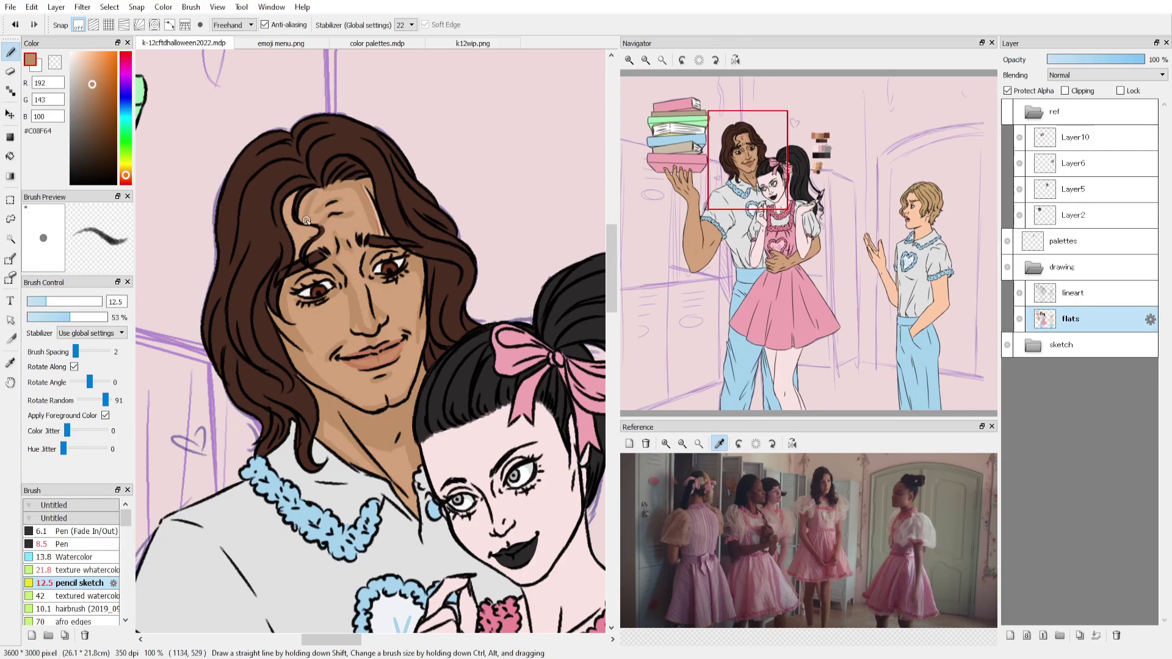
Shade the fingers, palm and wrist of the man's raised hand with #C08F64, outlining the shadows and filling them in.
{"action": "left_click", "coordinate": [678, 183]}
{"action": "left_click_drag", "start_coordinate": [397, 263], "coordinate": [412, 318]}
{"action": "mouse_move", "coordinate": [296, 251]}
{"action": "left_mouse_down"}
{"action": "mouse_move", "coordinate": [339, 327]}
{"action": "mouse_move", "coordinate": [306, 285]}
{"action": "mouse_move", "coordinate": [365, 335]}
{"action": "left_mouse_up"}
{"action": "left_click_drag", "start_coordinate": [373, 280], "coordinate": [388, 347]}
{"action": "left_click_drag", "start_coordinate": [427, 304], "coordinate": [391, 339]}
{"action": "key", "text": "g"}
{"action": "left_click", "coordinate": [353, 238]}
{"action": "key", "text": "b"}
{"action": "left_click_drag", "start_coordinate": [347, 378], "coordinate": [396, 366]}
{"action": "left_click_drag", "start_coordinate": [428, 418], "coordinate": [473, 460]}
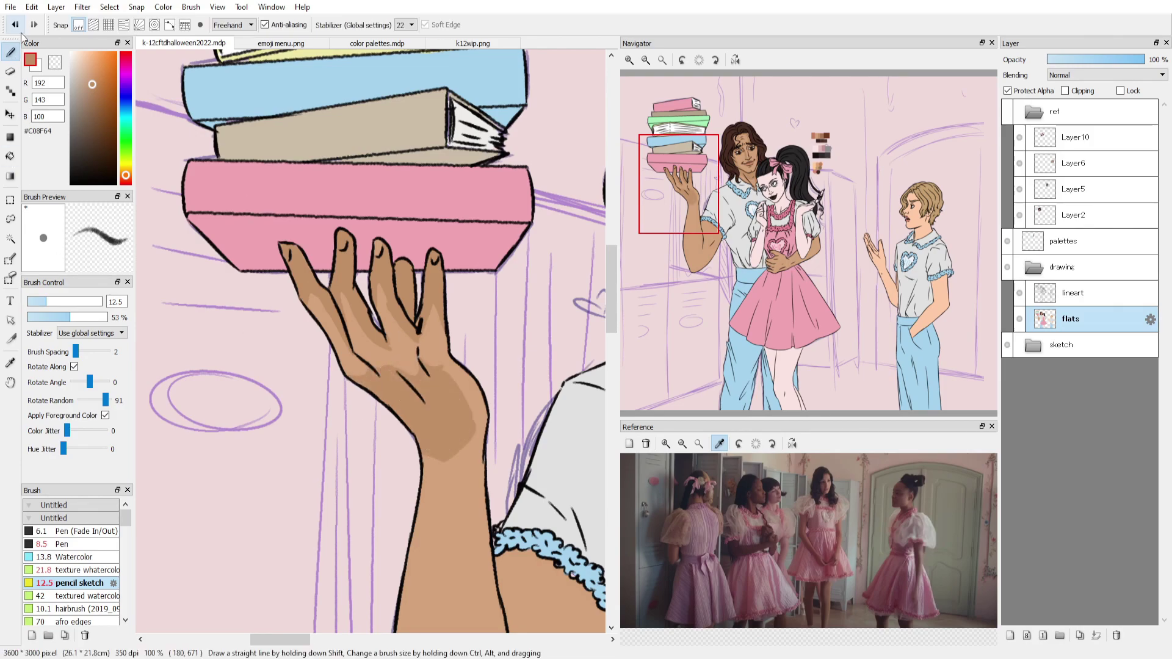
Shade the man's raised arm and the arm around the girl's waist with #C08F64, adding lighter #D2A177 to the latter.
{"action": "key", "text": "minus"}
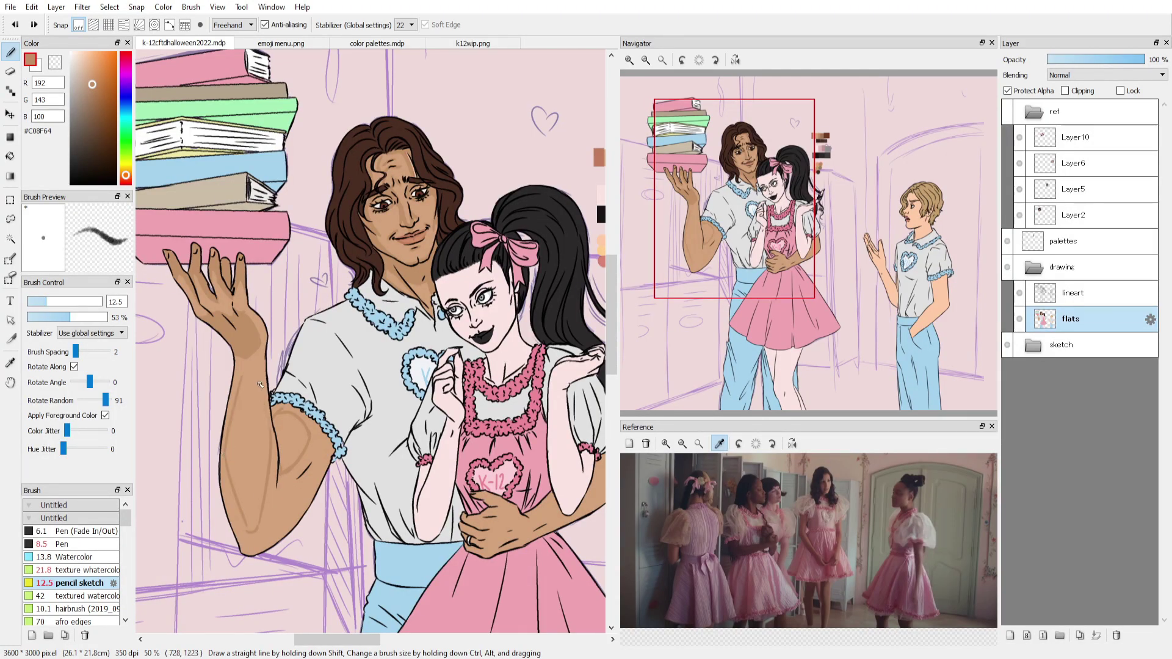
{"action": "mouse_move", "coordinate": [260, 385]}
{"action": "left_mouse_down"}
{"action": "mouse_move", "coordinate": [268, 322]}
{"action": "mouse_move", "coordinate": [236, 391]}
{"action": "mouse_move", "coordinate": [252, 510]}
{"action": "mouse_move", "coordinate": [269, 465]}
{"action": "mouse_move", "coordinate": [261, 395]}
{"action": "mouse_move", "coordinate": [262, 493]}
{"action": "mouse_move", "coordinate": [238, 385]}
{"action": "left_mouse_up"}
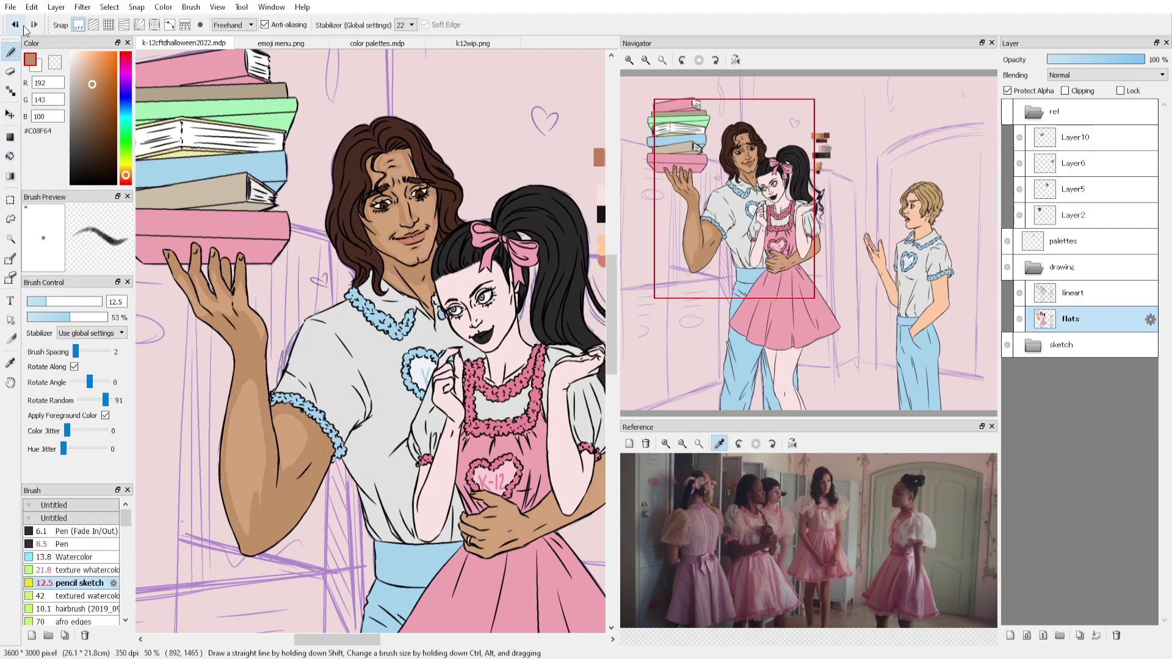
{"action": "left_click", "coordinate": [789, 261]}
{"action": "left_click_drag", "start_coordinate": [789, 261], "coordinate": [760, 240]}
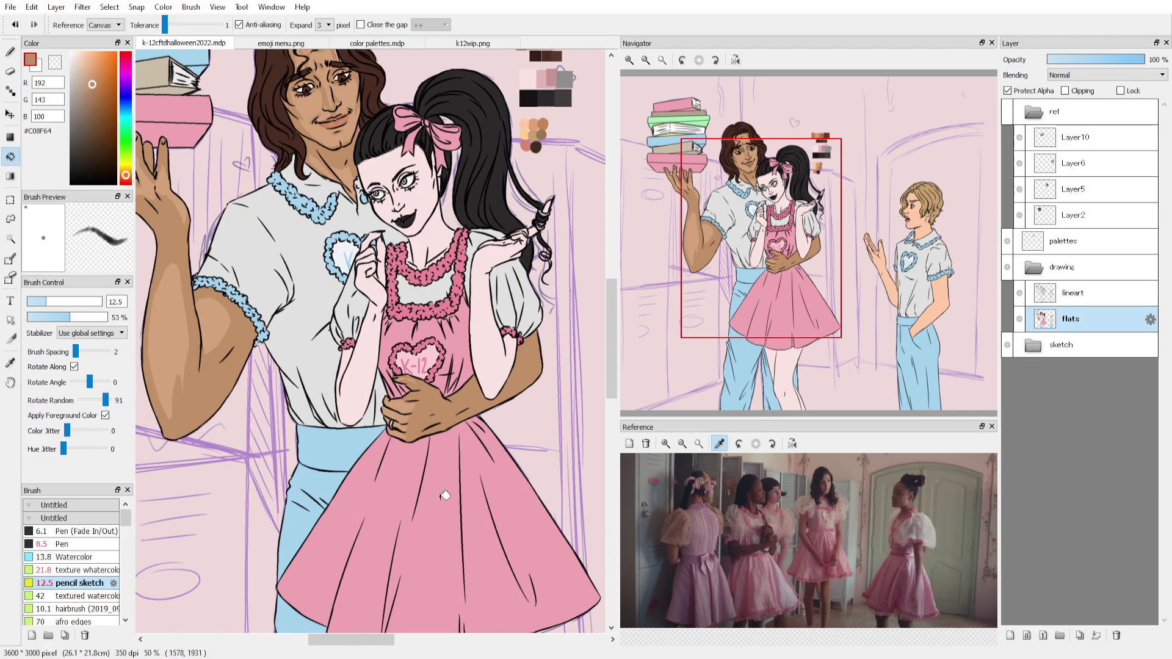
{"action": "left_click", "coordinate": [457, 406], "text": "alt"}
{"action": "left_click_drag", "start_coordinate": [458, 406], "coordinate": [482, 403]}
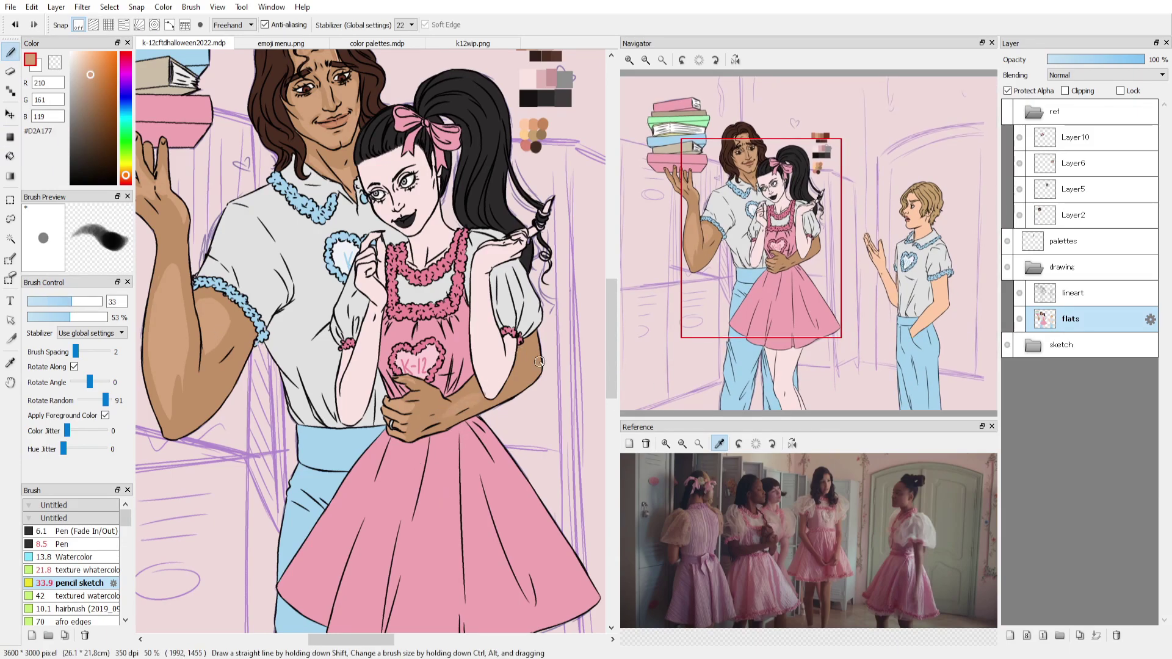
Add deeper #A07453 shadows to the long-haired man's face with the pencil sketch brush at size 9.3.
{"action": "left_click", "coordinate": [215, 352], "text": "alt"}
{"action": "mouse_move", "coordinate": [762, 241]}
{"action": "left_mouse_down"}
{"action": "mouse_move", "coordinate": [761, 211]}
{"action": "mouse_move", "coordinate": [751, 226]}
{"action": "left_mouse_up"}
{"action": "scroll", "coordinate": [751, 225], "scroll_direction": "up", "scroll_amount": 3}
{"action": "left_click", "coordinate": [48, 301]}
{"action": "mouse_move", "coordinate": [317, 286]}
{"action": "left_mouse_down"}
{"action": "mouse_move", "coordinate": [366, 321]}
{"action": "mouse_move", "coordinate": [389, 313]}
{"action": "mouse_move", "coordinate": [397, 293]}
{"action": "left_mouse_up"}
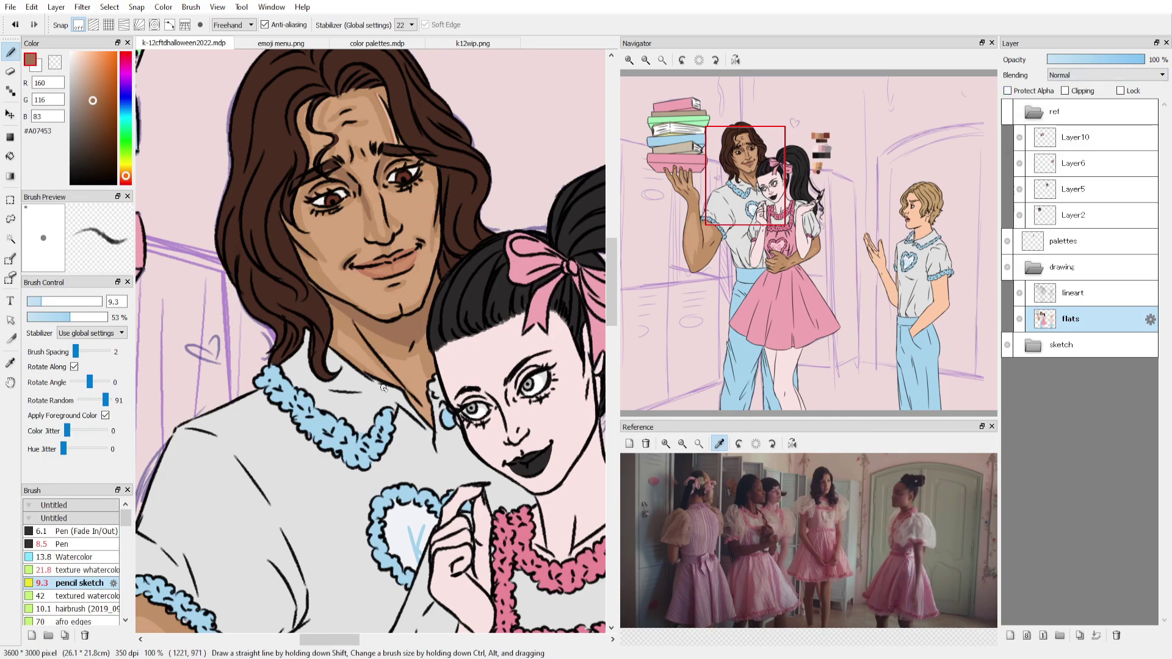
Protect the flats layer's transparency and add #A07453 shadows to the long-haired man's arms, including the elbow crease.
{"action": "left_click", "coordinate": [1007, 91]}
{"action": "left_click", "coordinate": [693, 206]}
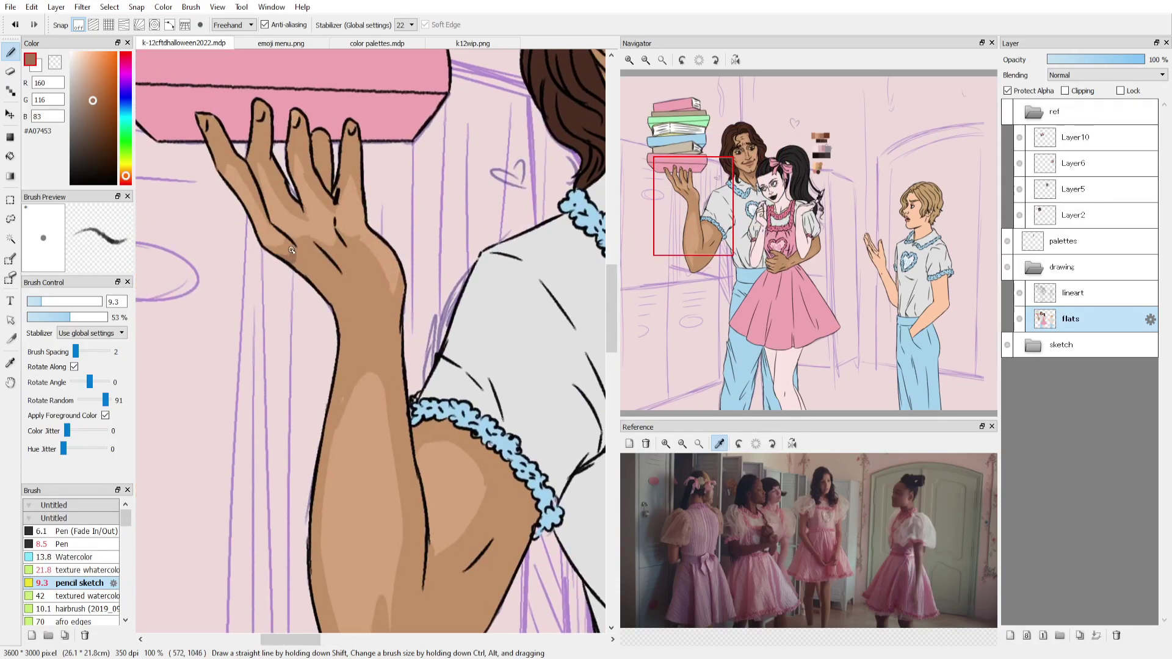
{"action": "scroll", "coordinate": [319, 268], "scroll_direction": "down", "scroll_amount": 3}
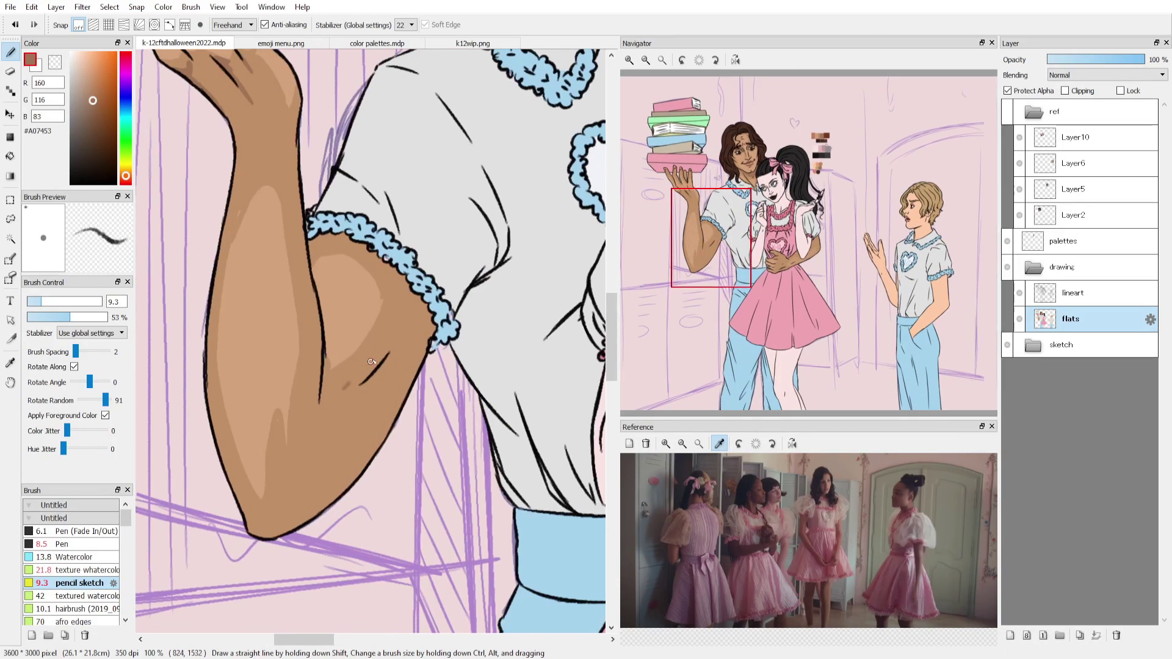
{"action": "scroll", "coordinate": [415, 406], "scroll_direction": "down", "scroll_amount": 2}
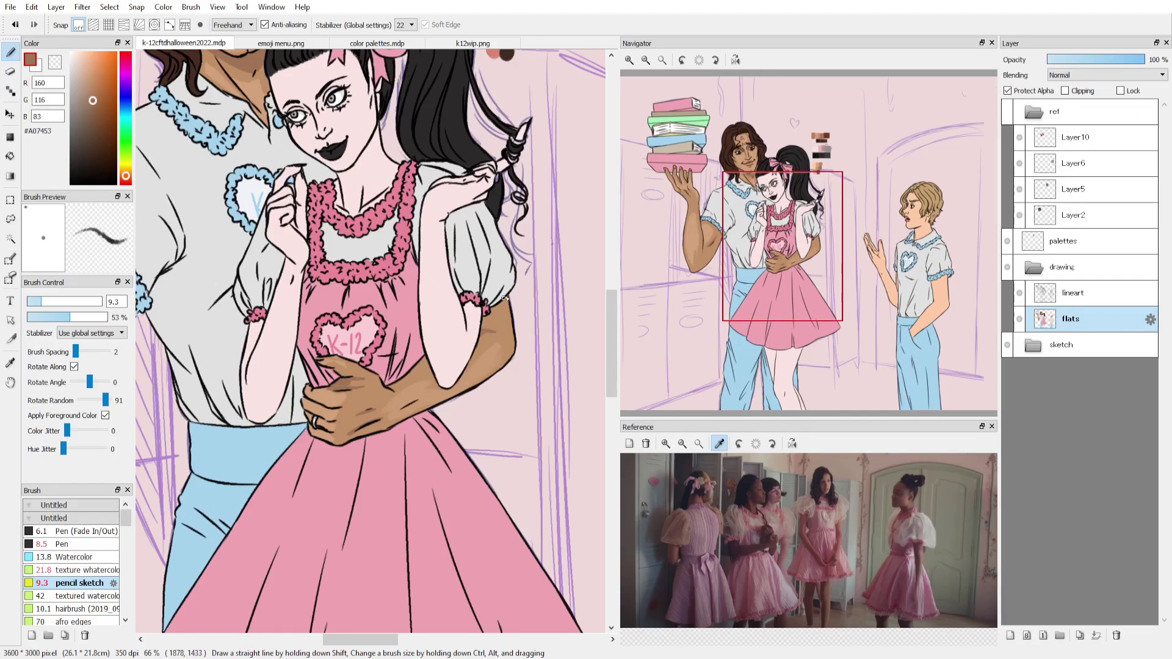
{"action": "left_click_drag", "start_coordinate": [782, 244], "coordinate": [787, 200]}
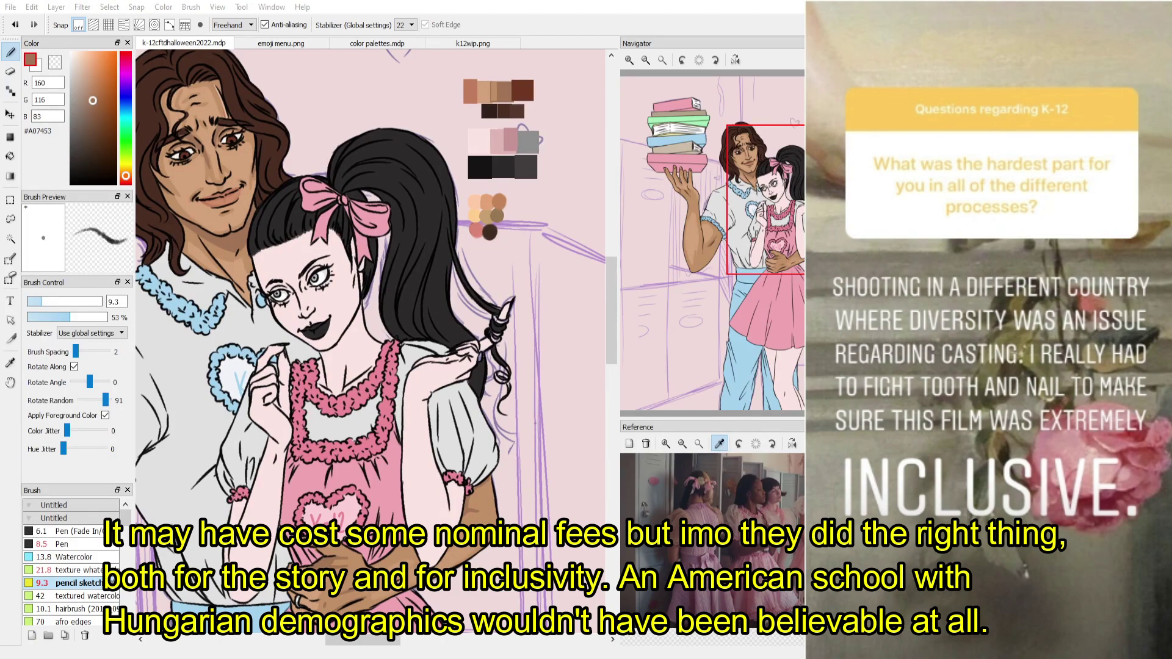
Touch up the long-haired man's forehead and hairline with #A07453 skin shadow and dark brown #492D22.
{"action": "left_click", "coordinate": [291, 288], "text": "alt"}
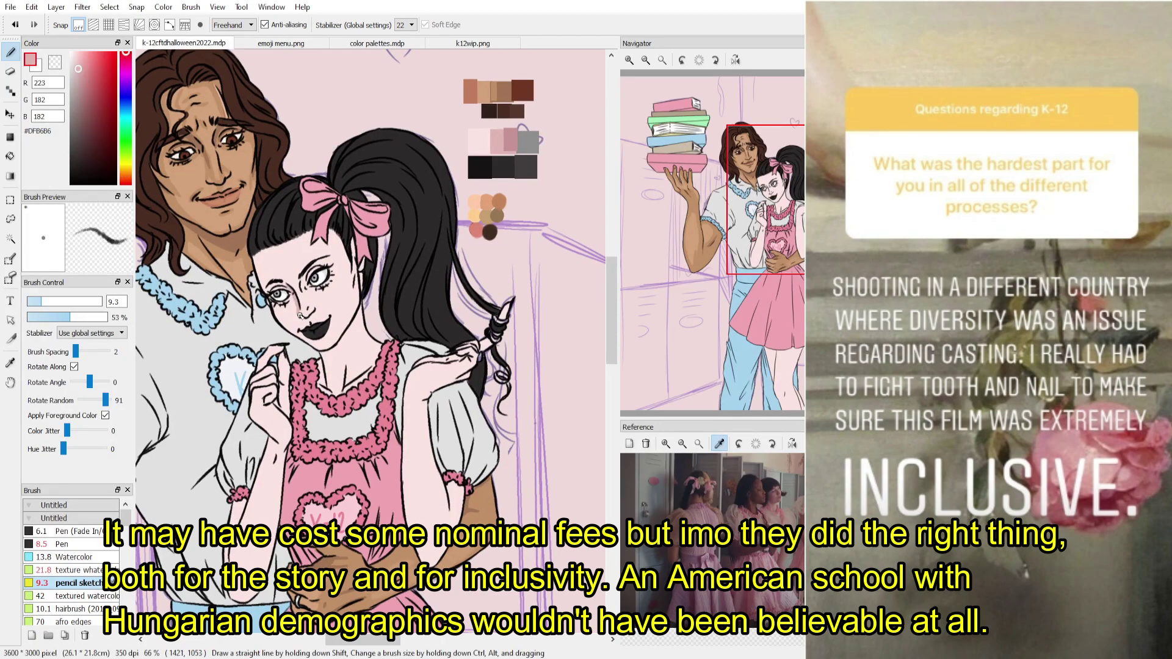
{"action": "left_click", "coordinate": [216, 188], "text": "alt"}
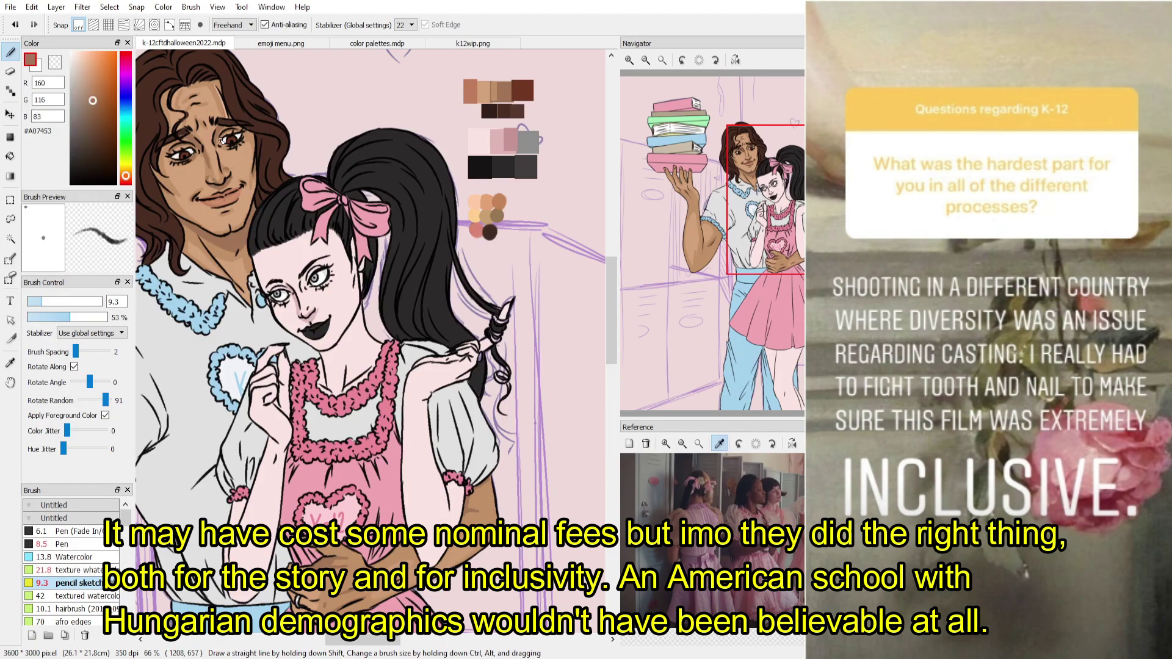
{"action": "left_click", "coordinate": [222, 84], "text": "alt"}
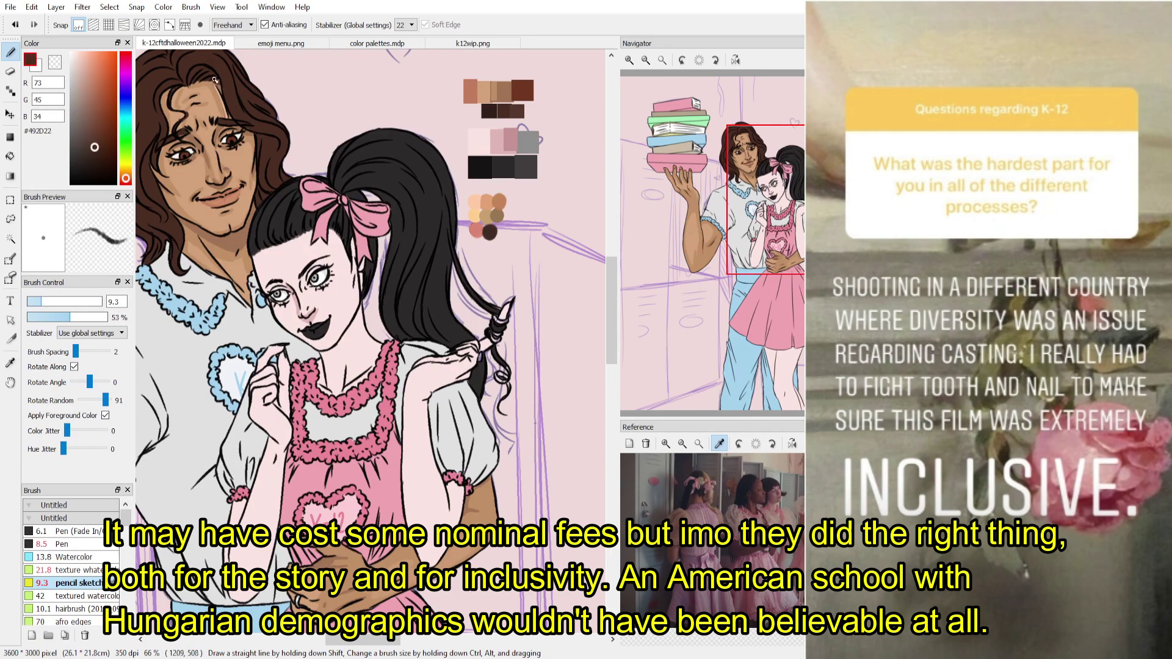
Shade the girl's face and neck with pale pink #DFB6B6.
{"action": "left_click", "coordinate": [308, 312], "text": "alt"}
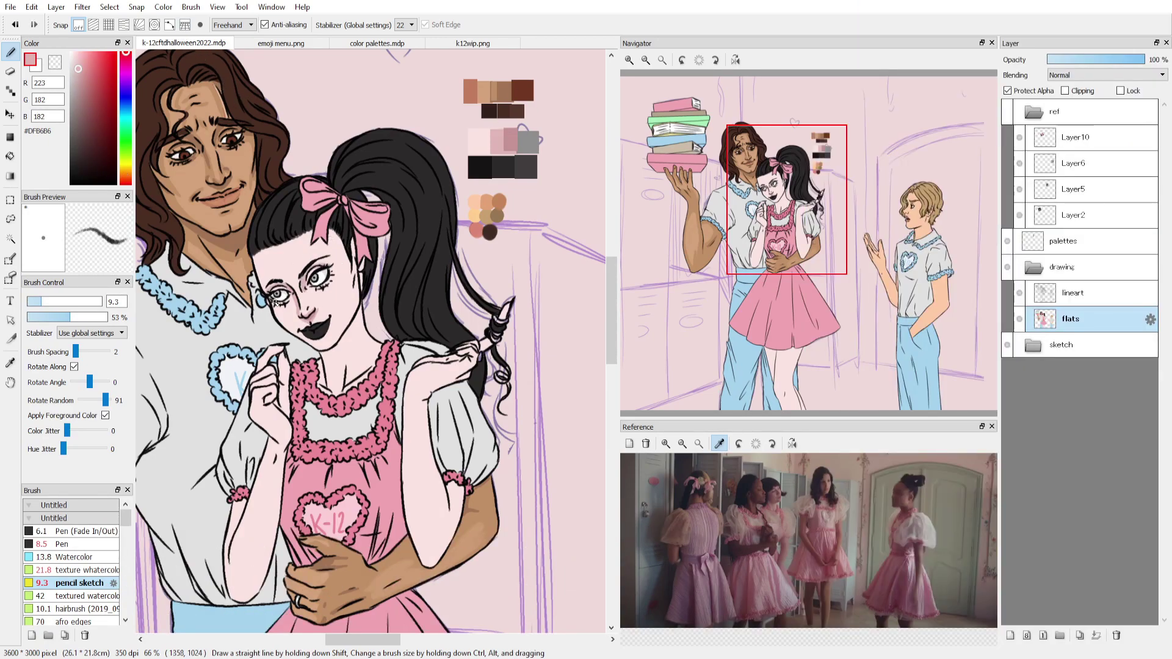
{"action": "left_click", "coordinate": [356, 254], "text": "alt"}
{"action": "left_click", "coordinate": [353, 223], "text": "alt"}
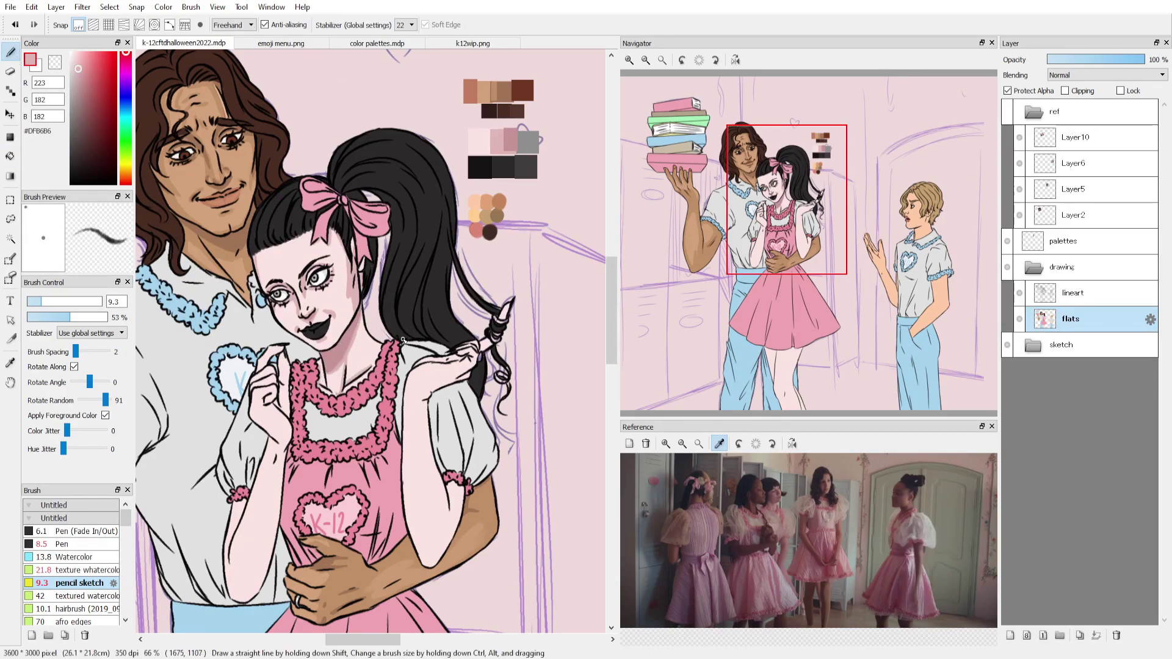
Shade the girl's hands and forearms with #DFB6B6, touching up the hair strand around her fingers with #2C292A.
{"action": "mouse_move", "coordinate": [457, 376]}
{"action": "left_mouse_down"}
{"action": "mouse_move", "coordinate": [443, 383]}
{"action": "mouse_move", "coordinate": [461, 380]}
{"action": "left_mouse_up"}
{"action": "left_click", "coordinate": [511, 316], "text": "alt"}
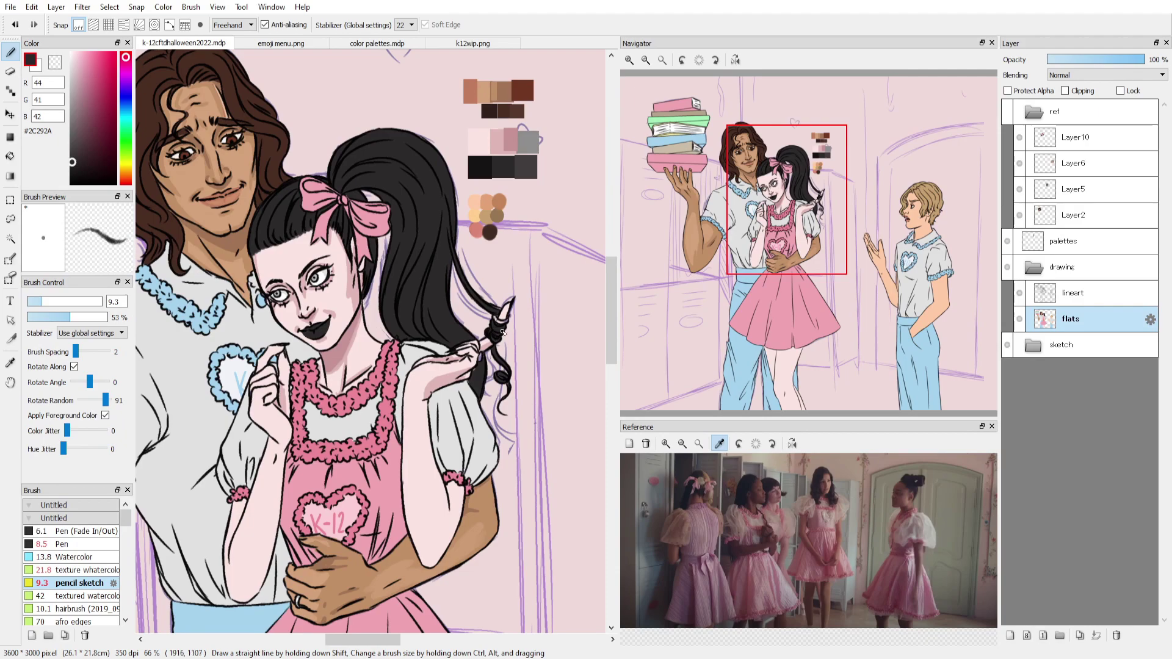
{"action": "left_click", "coordinate": [504, 141], "text": "alt"}
{"action": "left_click_drag", "start_coordinate": [421, 529], "coordinate": [434, 499]}
{"action": "left_click_drag", "start_coordinate": [430, 399], "coordinate": [440, 443]}
{"action": "key", "text": "ctrl+z"}
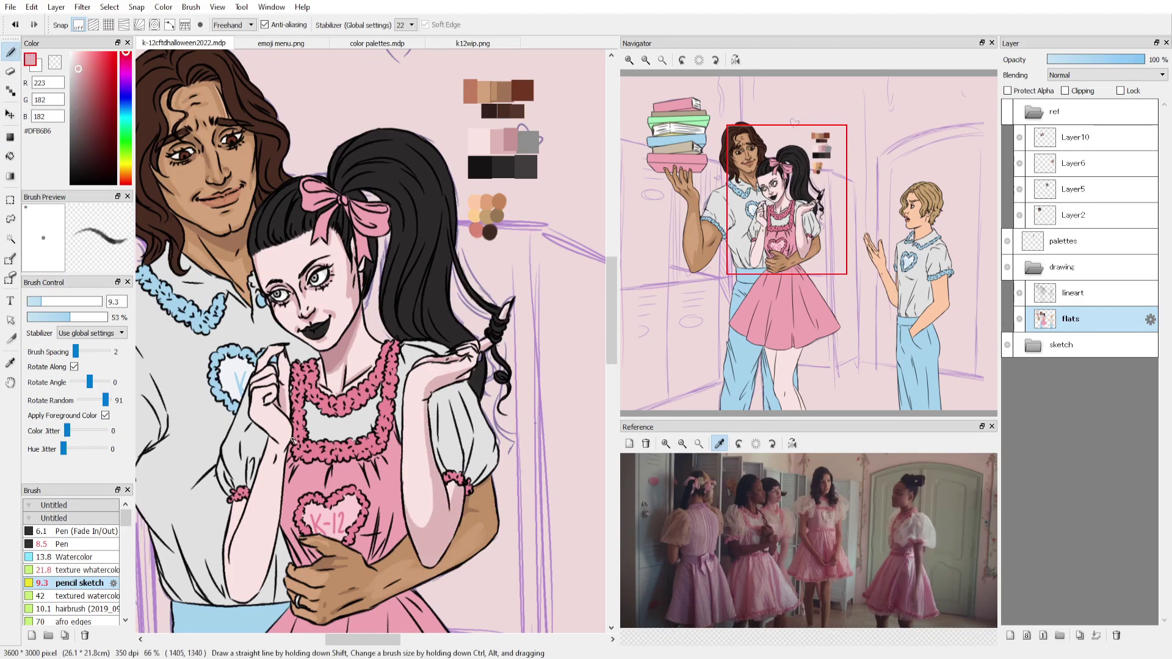
{"action": "mouse_move", "coordinate": [233, 551]}
{"action": "left_mouse_down"}
{"action": "mouse_move", "coordinate": [279, 448]}
{"action": "mouse_move", "coordinate": [252, 421]}
{"action": "mouse_move", "coordinate": [288, 429]}
{"action": "mouse_move", "coordinate": [229, 549]}
{"action": "mouse_move", "coordinate": [232, 502]}
{"action": "left_mouse_up"}
{"action": "key", "text": "ctrl+z"}
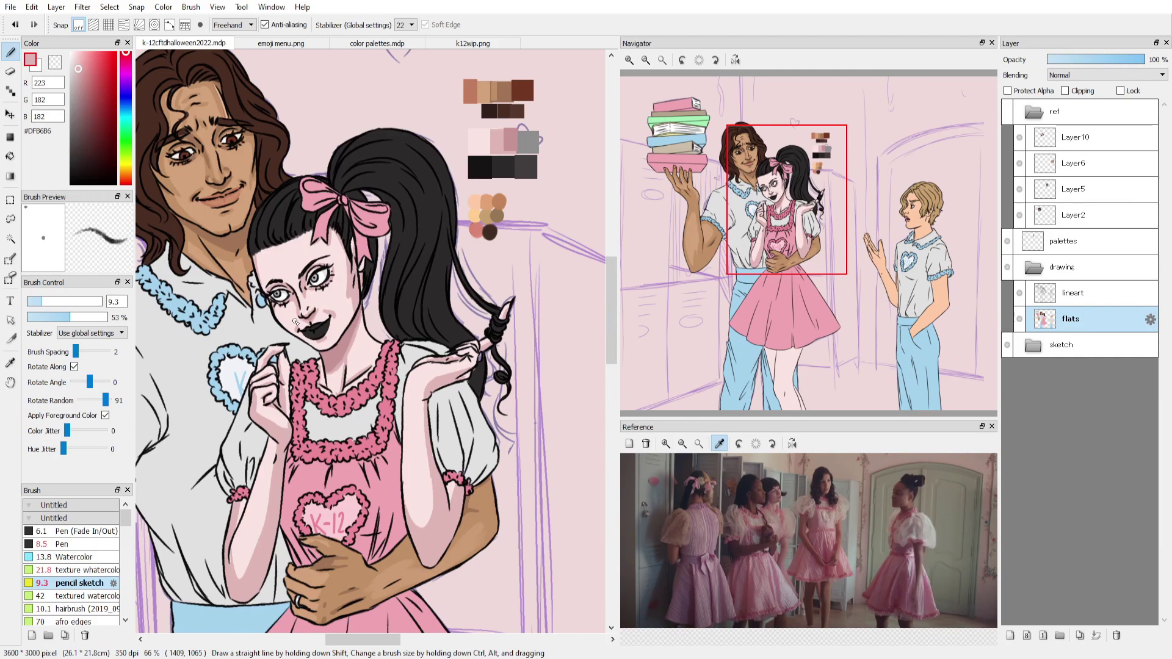
Outline and fill #DFB6B6 shadows on the girl's legs, below the skirt hem and around the knee.
{"action": "scroll", "coordinate": [482, 303], "scroll_direction": "down", "scroll_amount": 5}
{"action": "mouse_move", "coordinate": [354, 365]}
{"action": "left_mouse_down"}
{"action": "mouse_move", "coordinate": [357, 343]}
{"action": "mouse_move", "coordinate": [424, 345]}
{"action": "mouse_move", "coordinate": [453, 419]}
{"action": "mouse_move", "coordinate": [454, 485]}
{"action": "left_mouse_up"}
{"action": "key", "text": "g"}
{"action": "left_click", "coordinate": [366, 342]}
{"action": "left_click", "coordinate": [434, 342]}
{"action": "key", "text": "b"}
{"action": "mouse_move", "coordinate": [377, 491]}
{"action": "left_mouse_down"}
{"action": "mouse_move", "coordinate": [418, 484]}
{"action": "mouse_move", "coordinate": [416, 557]}
{"action": "left_mouse_up"}
{"action": "key", "text": "g"}
{"action": "left_click", "coordinate": [399, 525]}
{"action": "key", "text": "b"}
{"action": "mouse_move", "coordinate": [457, 482]}
{"action": "left_mouse_down"}
{"action": "mouse_move", "coordinate": [486, 566]}
{"action": "mouse_move", "coordinate": [482, 548]}
{"action": "left_mouse_up"}
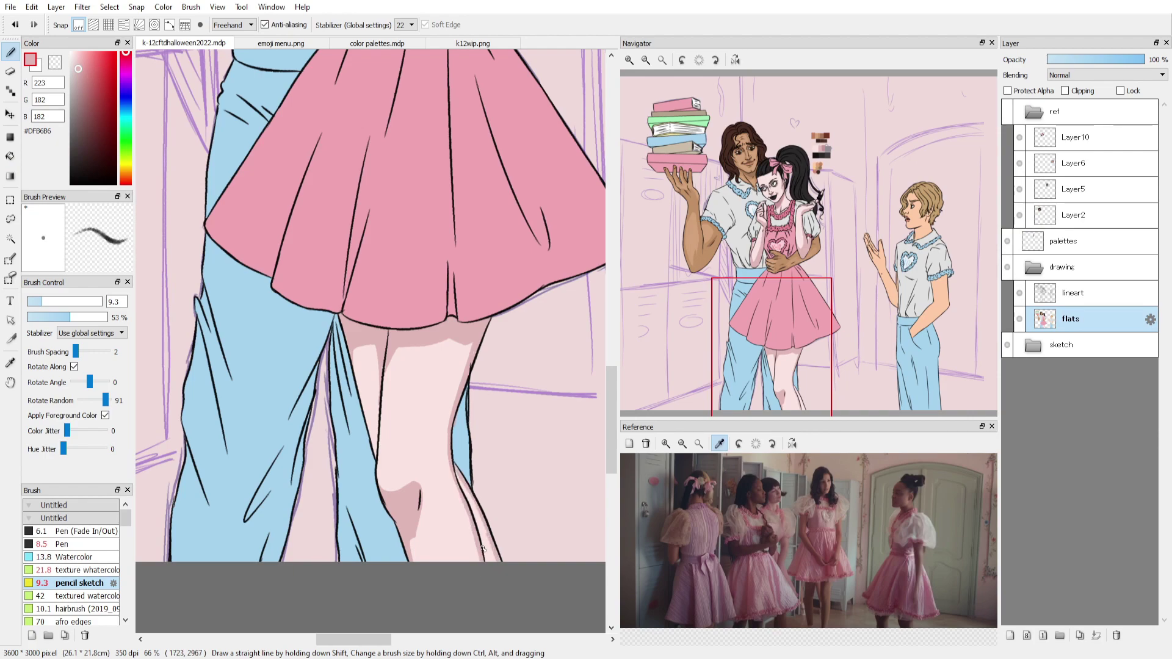
Add deeper #C59396 shadows to the girl's skin and to her thighs just below the skirt hem.
{"action": "left_click_drag", "start_coordinate": [762, 307], "coordinate": [768, 167]}
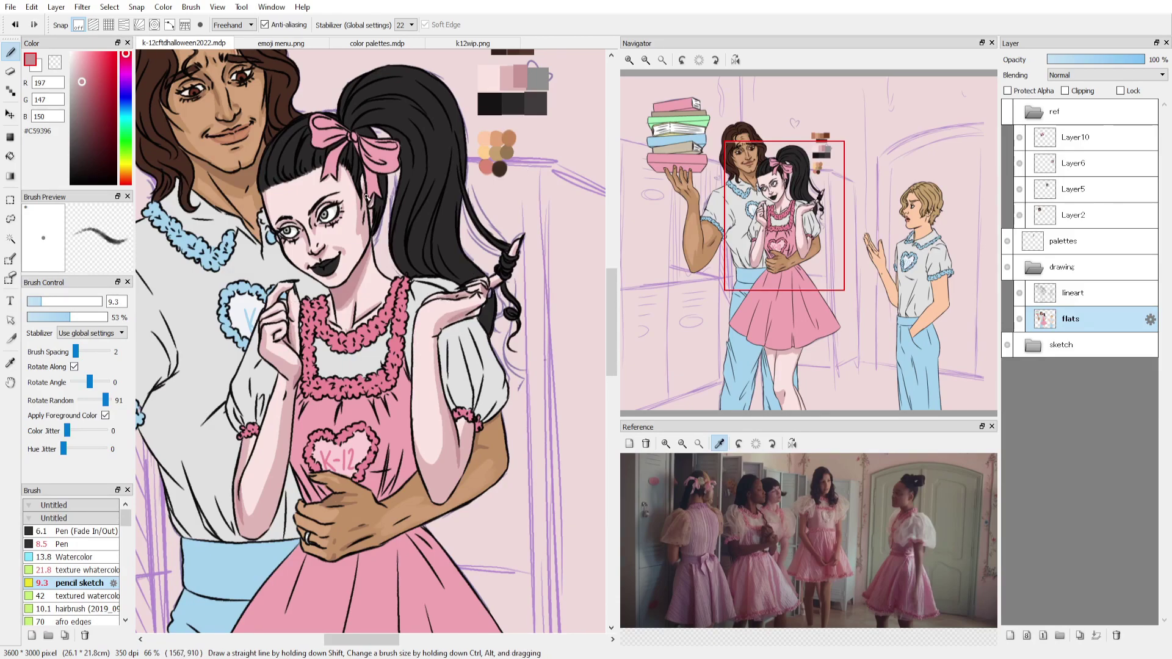
{"action": "scroll", "coordinate": [357, 427], "scroll_direction": "down", "scroll_amount": 5}
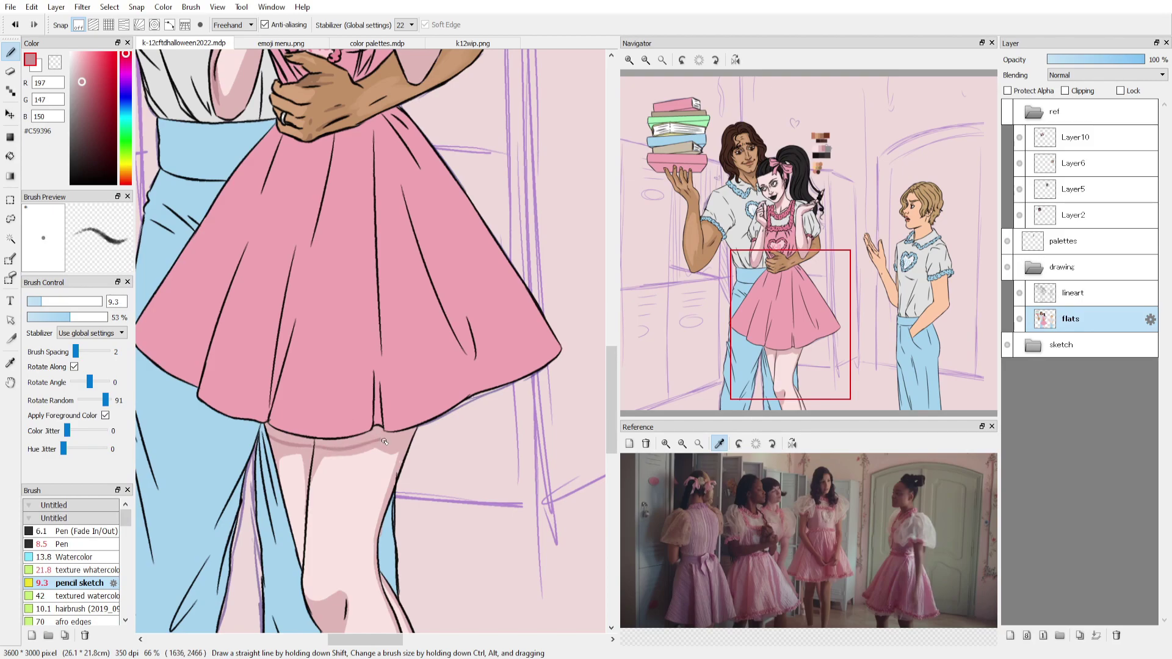
{"action": "key", "text": "g"}
{"action": "key", "text": "b"}
Shade the girl's hair bow with #EA8798 and #C35C6D and add light #FFD2D9 highlights.
{"action": "left_click_drag", "start_coordinate": [799, 332], "coordinate": [784, 202]}
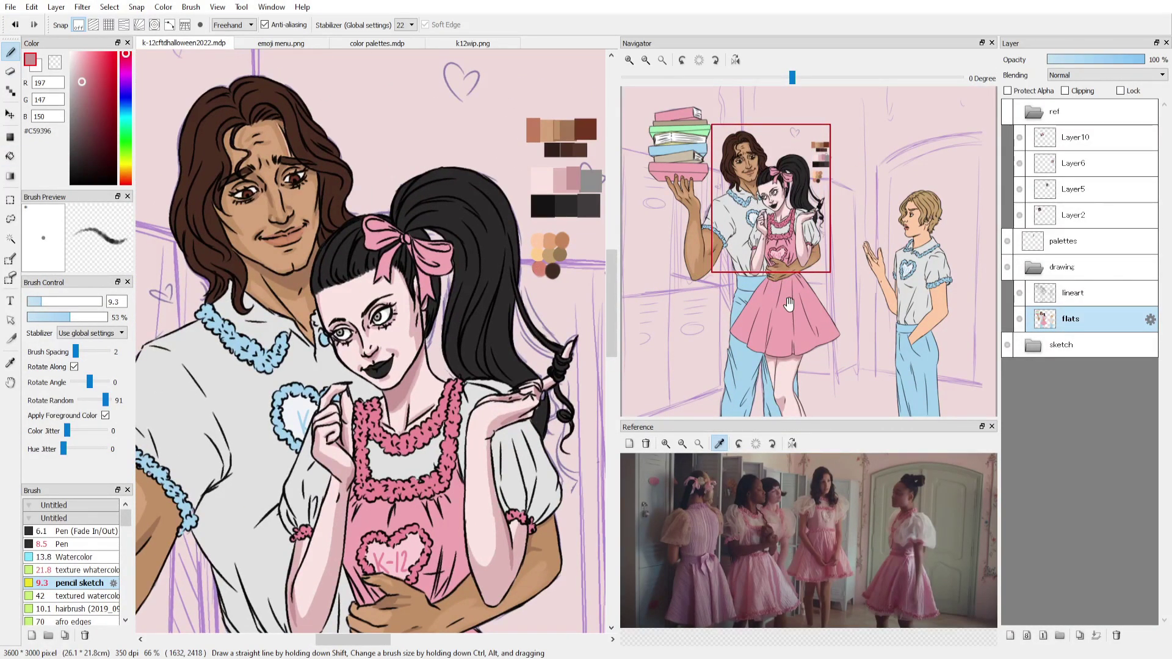
{"action": "left_click", "coordinate": [396, 187], "text": "alt"}
{"action": "left_click", "coordinate": [430, 245], "text": "alt"}
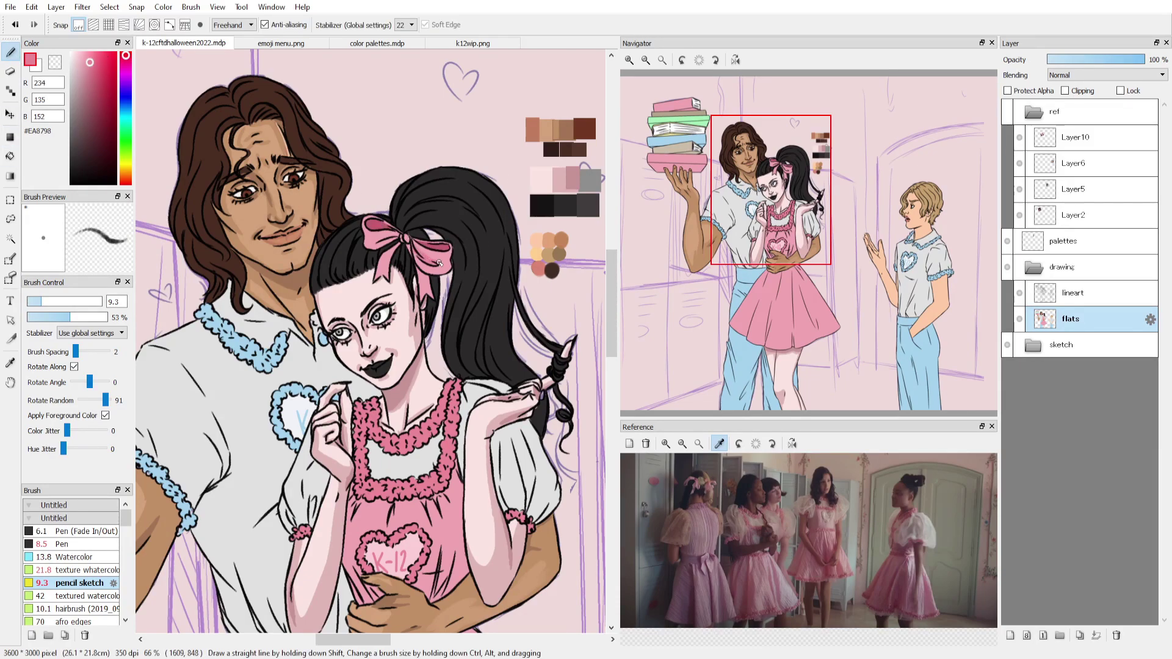
{"action": "left_click", "coordinate": [408, 245], "text": "alt"}
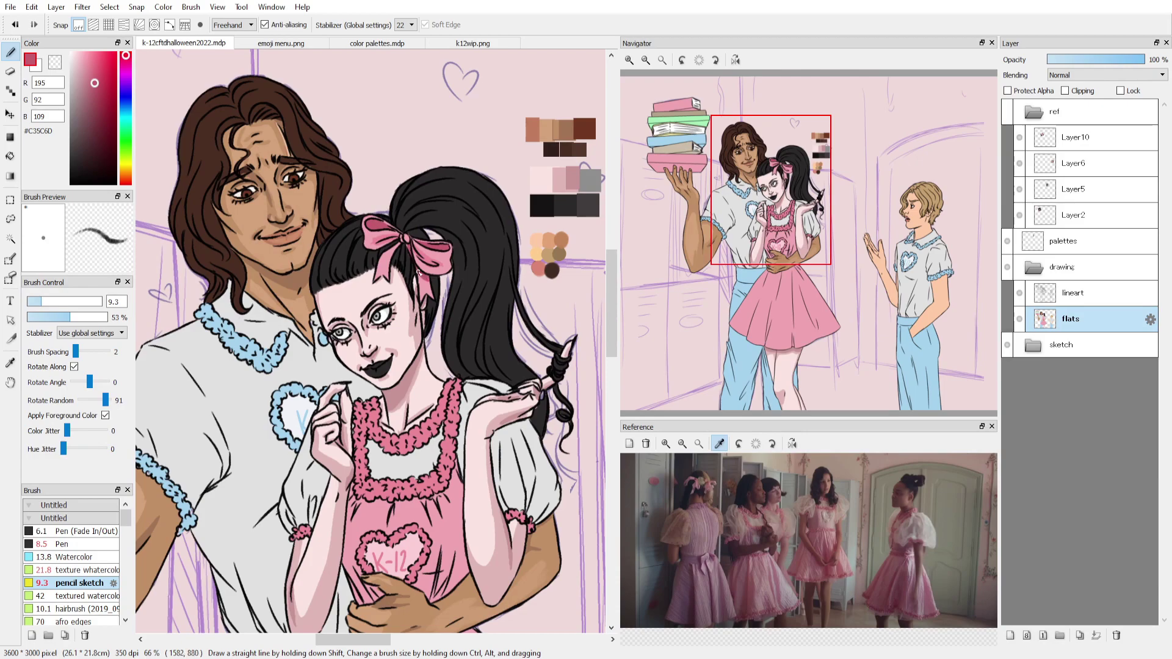
{"action": "left_click", "coordinate": [403, 239], "text": "alt"}
{"action": "left_click", "coordinate": [381, 234], "text": "alt"}
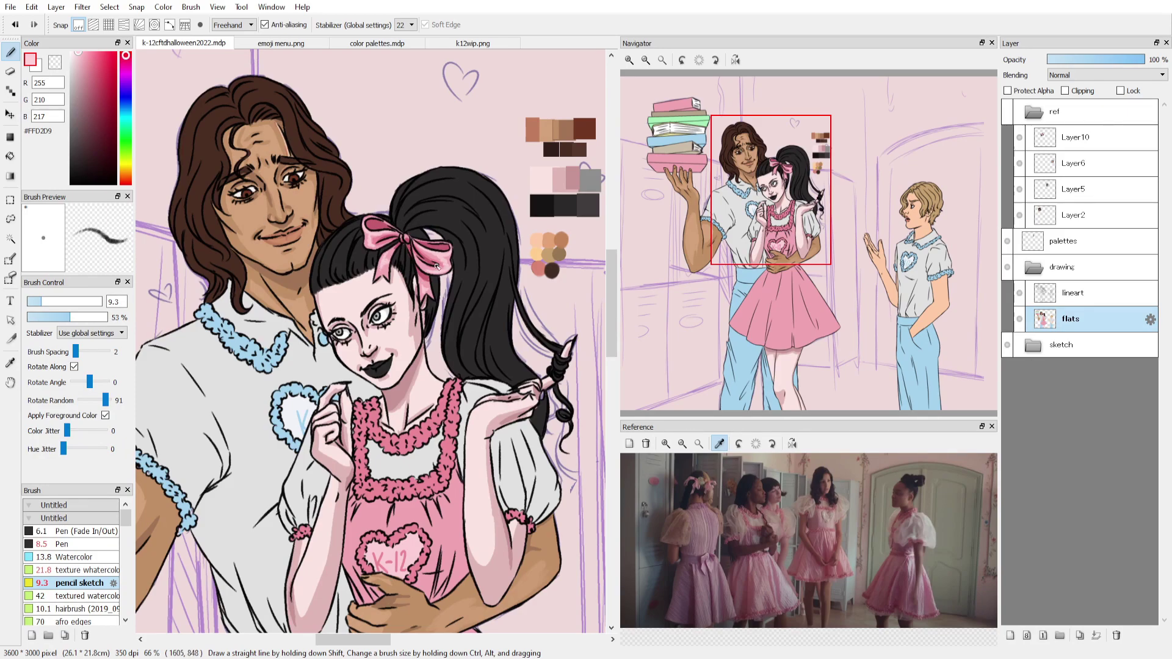
Shade the gathers and sides of the girl's pink bodice around the K-12 heart with #DE8090.
{"action": "mouse_move", "coordinate": [372, 603]}
{"action": "left_mouse_down"}
{"action": "mouse_move", "coordinate": [287, 381]}
{"action": "mouse_move", "coordinate": [284, 402]}
{"action": "left_mouse_up"}
{"action": "left_click", "coordinate": [311, 429], "text": "alt"}
{"action": "mouse_move", "coordinate": [381, 350]}
{"action": "left_mouse_down"}
{"action": "mouse_move", "coordinate": [369, 400]}
{"action": "mouse_move", "coordinate": [389, 389]}
{"action": "mouse_move", "coordinate": [391, 412]}
{"action": "left_mouse_up"}
{"action": "left_click_drag", "start_coordinate": [400, 292], "coordinate": [389, 333]}
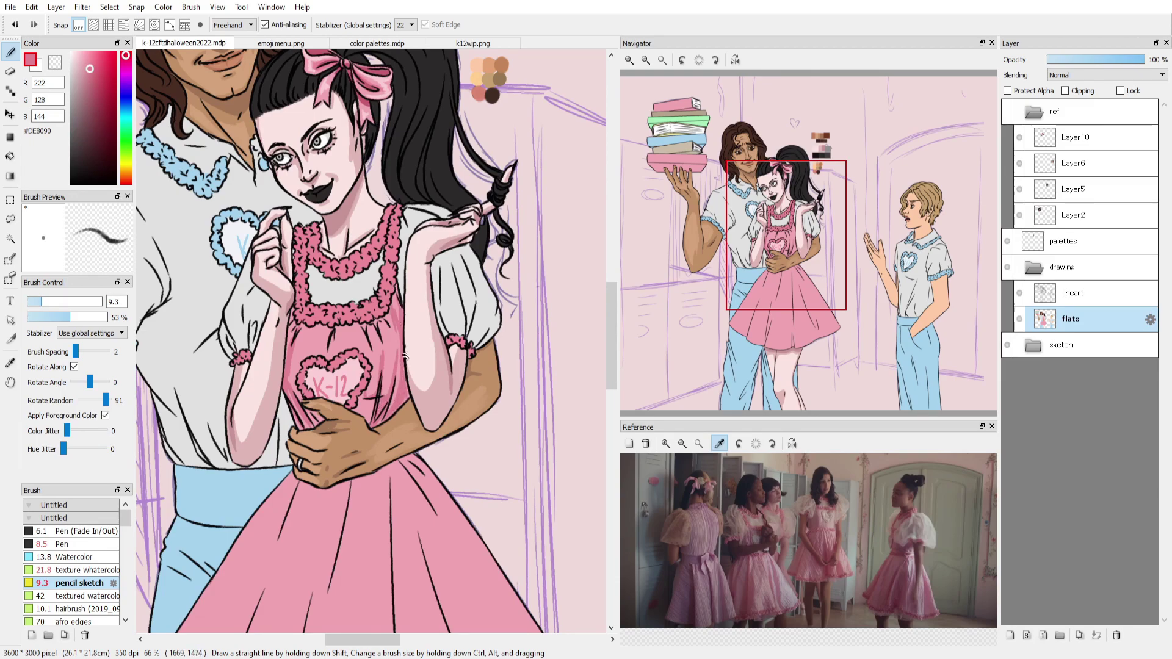
{"action": "left_click_drag", "start_coordinate": [379, 392], "coordinate": [353, 423]}
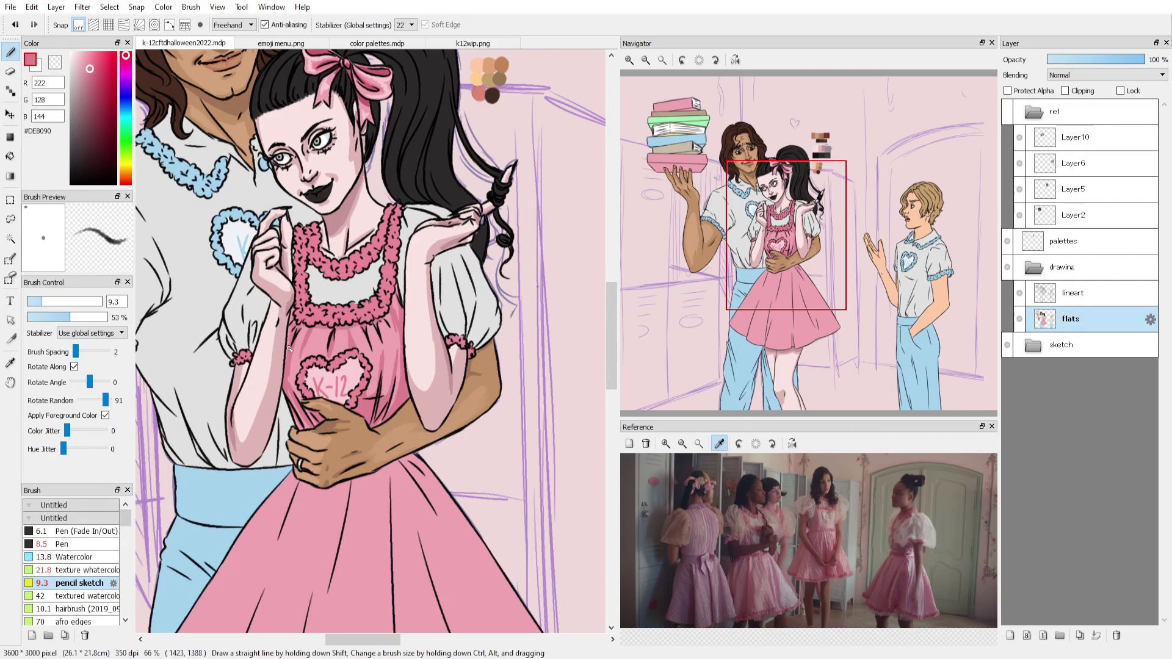
Shade the left folds of the girl's skirt with #DE8090, from the waist down to the hem.
{"action": "scroll", "coordinate": [391, 295], "scroll_direction": "down", "scroll_amount": 3}
{"action": "left_click_drag", "start_coordinate": [401, 523], "coordinate": [401, 209]}
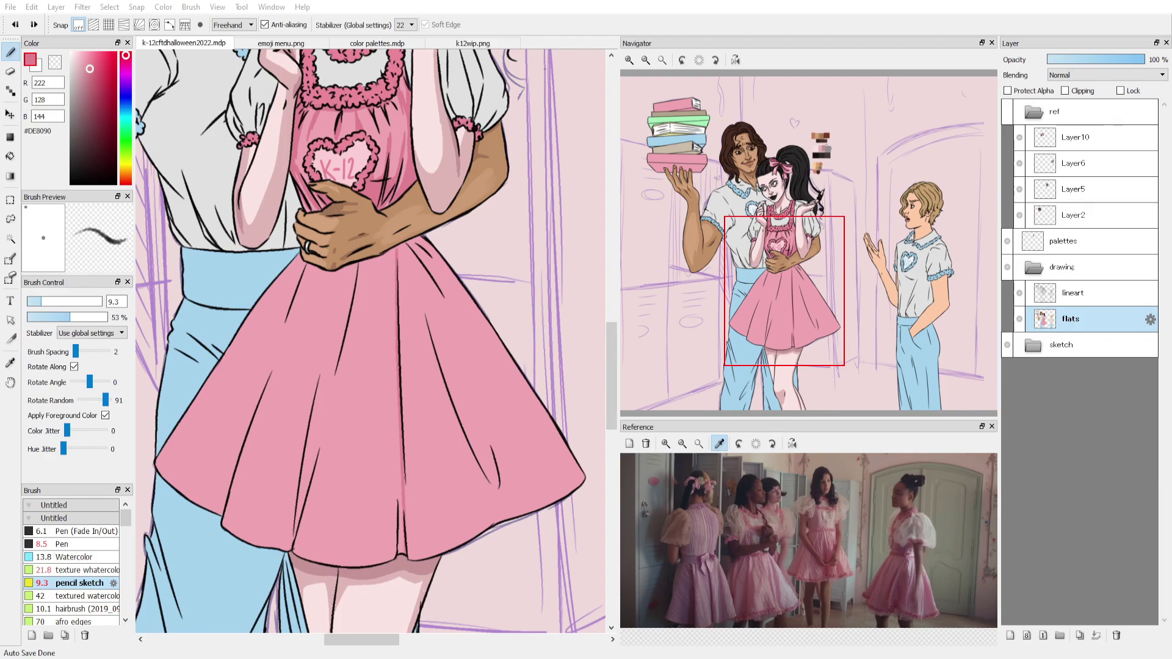
{"action": "mouse_move", "coordinate": [292, 556]}
{"action": "left_mouse_down"}
{"action": "mouse_move", "coordinate": [310, 375]}
{"action": "mouse_move", "coordinate": [349, 267]}
{"action": "left_mouse_up"}
{"action": "mouse_move", "coordinate": [335, 369]}
{"action": "left_mouse_down"}
{"action": "mouse_move", "coordinate": [339, 294]}
{"action": "mouse_move", "coordinate": [357, 266]}
{"action": "left_mouse_up"}
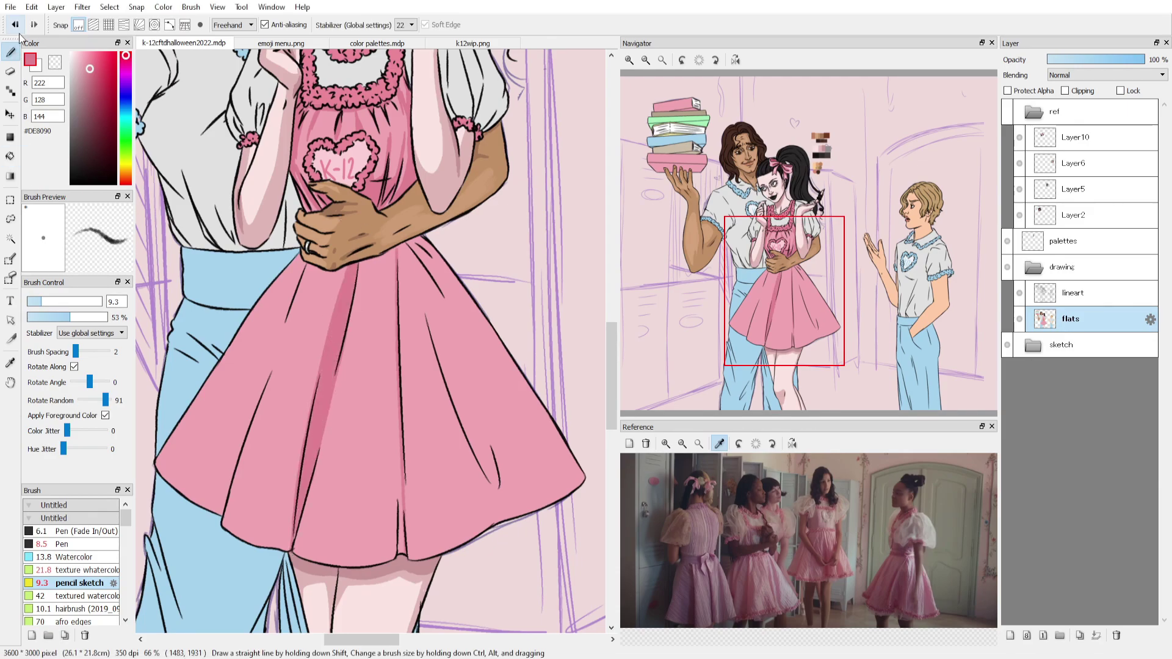
{"action": "mouse_move", "coordinate": [294, 298]}
{"action": "left_mouse_down"}
{"action": "mouse_move", "coordinate": [193, 497]}
{"action": "mouse_move", "coordinate": [290, 301]}
{"action": "left_mouse_up"}
{"action": "left_click_drag", "start_coordinate": [245, 369], "coordinate": [194, 503]}
Shade the skirt's central pleat, waist gathers and right-hand folds with #DE8090.
{"action": "left_click_drag", "start_coordinate": [397, 526], "coordinate": [397, 254]}
{"action": "left_click_drag", "start_coordinate": [399, 534], "coordinate": [398, 463]}
{"action": "mouse_move", "coordinate": [419, 253]}
{"action": "left_mouse_down"}
{"action": "mouse_move", "coordinate": [500, 409]}
{"action": "mouse_move", "coordinate": [419, 253]}
{"action": "mouse_move", "coordinate": [493, 358]}
{"action": "left_mouse_up"}
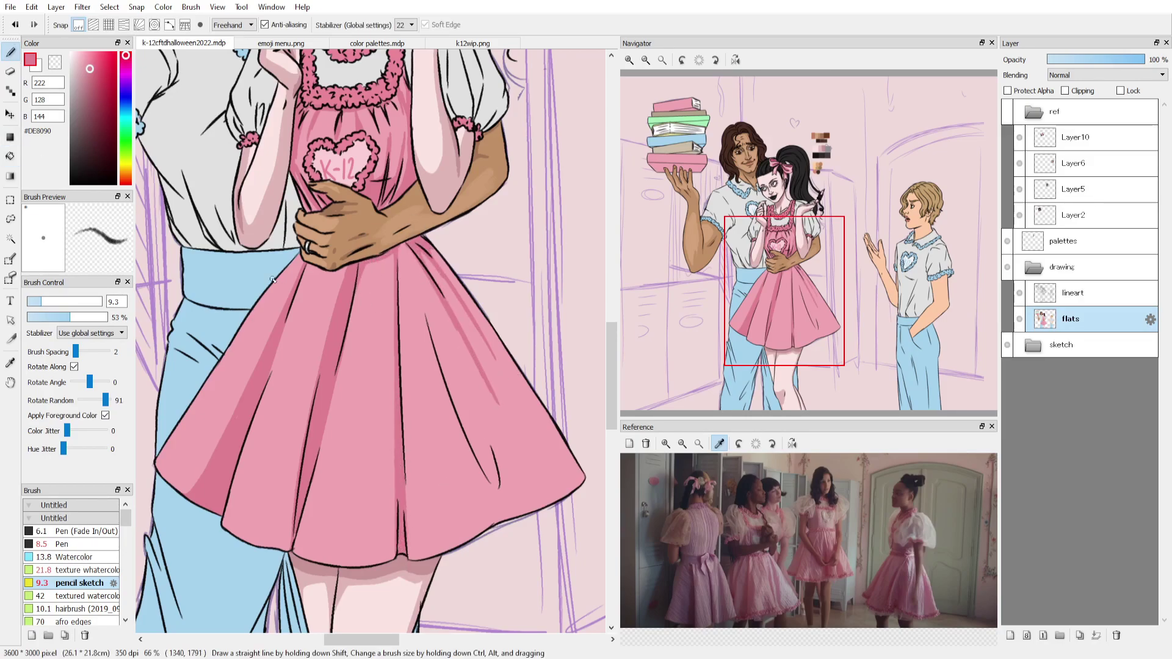
{"action": "left_click_drag", "start_coordinate": [302, 269], "coordinate": [273, 369]}
{"action": "left_click_drag", "start_coordinate": [288, 327], "coordinate": [311, 273]}
{"action": "left_click_drag", "start_coordinate": [368, 390], "coordinate": [345, 525]}
{"action": "left_click_drag", "start_coordinate": [422, 302], "coordinate": [465, 432]}
{"action": "left_click_drag", "start_coordinate": [436, 345], "coordinate": [496, 488]}
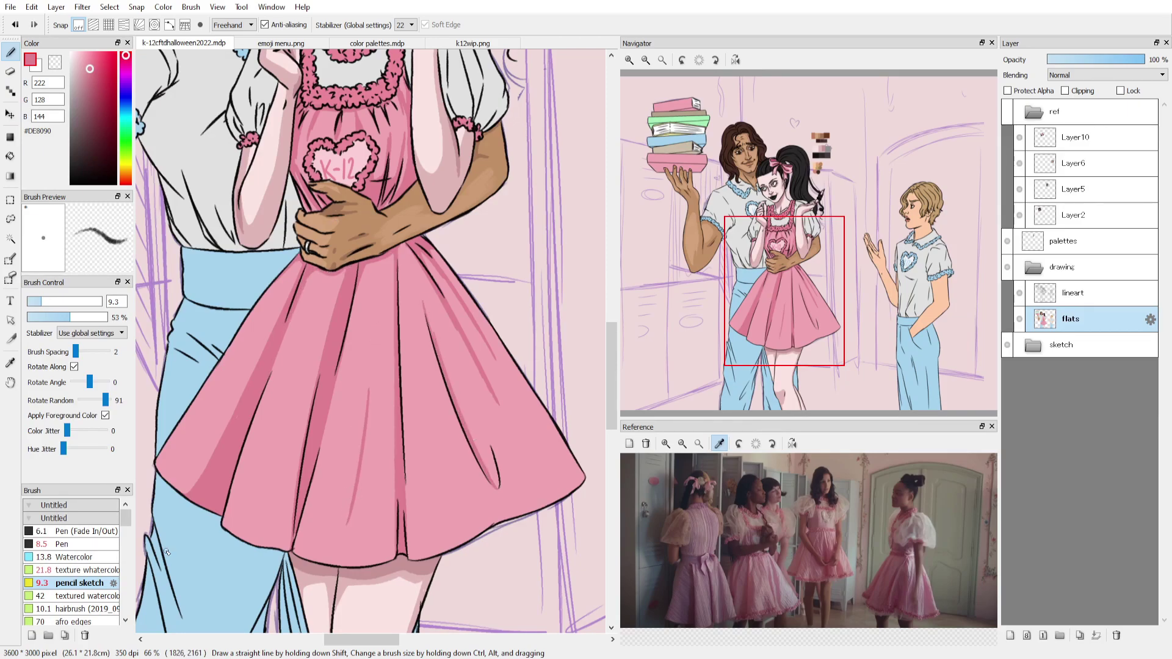
Highlight the girl's forehead in white #FFFFFF with the pencil sketch brush enlarged to size 31.5.
{"action": "scroll", "coordinate": [147, 579], "scroll_direction": "up", "scroll_amount": 5}
{"action": "scroll", "coordinate": [356, 432], "scroll_direction": "down", "scroll_amount": 10}
{"action": "left_click", "coordinate": [356, 432], "text": "alt"}
{"action": "left_click", "coordinate": [331, 421], "text": "alt"}
{"action": "scroll", "coordinate": [366, 342], "scroll_direction": "up", "scroll_amount": 5}
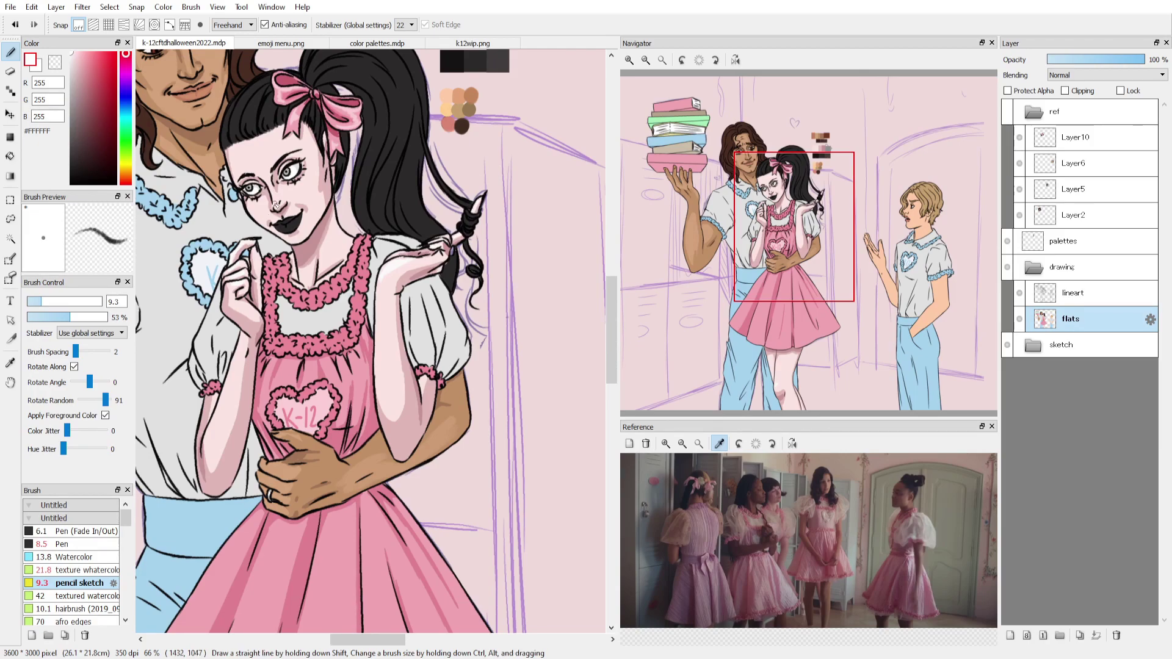
{"action": "left_click_drag", "start_coordinate": [244, 177], "coordinate": [239, 146]}
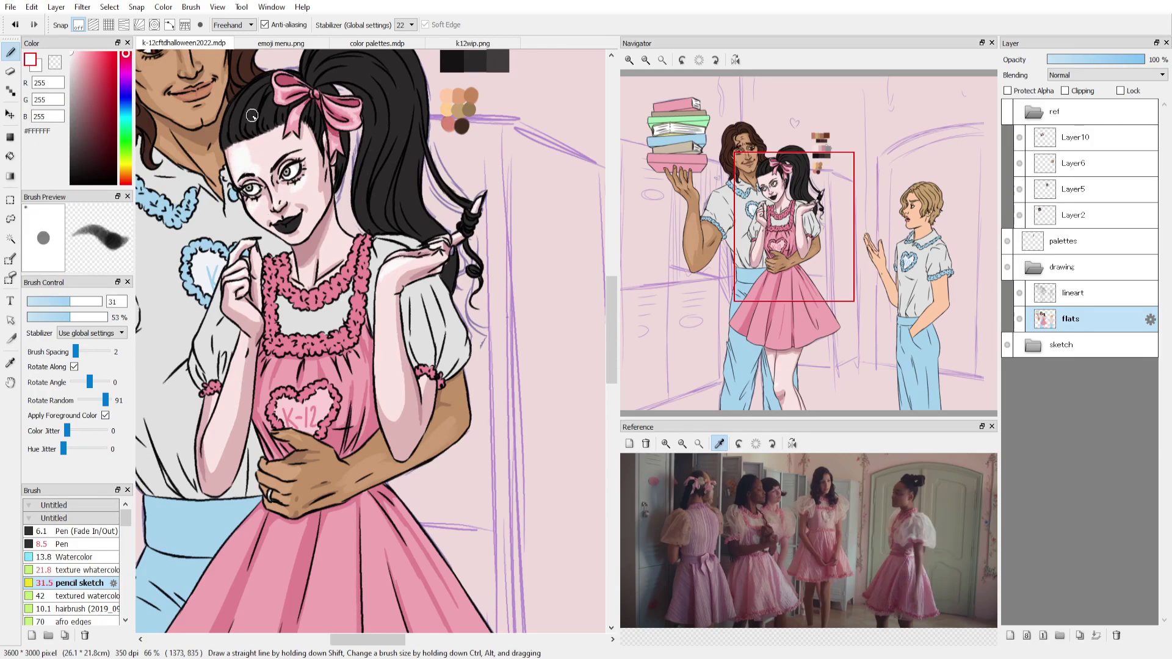
{"action": "mouse_move", "coordinate": [737, 201]}
{"action": "left_mouse_down"}
{"action": "mouse_move", "coordinate": [733, 330]}
{"action": "mouse_move", "coordinate": [736, 185]}
{"action": "left_mouse_up"}
Shade the pink ruffles on the girl's neckline, cuffs and heart with #C35C6D at brush size 13.4.
{"action": "left_click", "coordinate": [303, 396], "text": "alt"}
{"action": "left_click_drag", "start_coordinate": [303, 396], "coordinate": [349, 362]}
{"action": "mouse_move", "coordinate": [371, 422]}
{"action": "left_mouse_down"}
{"action": "mouse_move", "coordinate": [329, 461]}
{"action": "mouse_move", "coordinate": [294, 353]}
{"action": "left_mouse_up"}
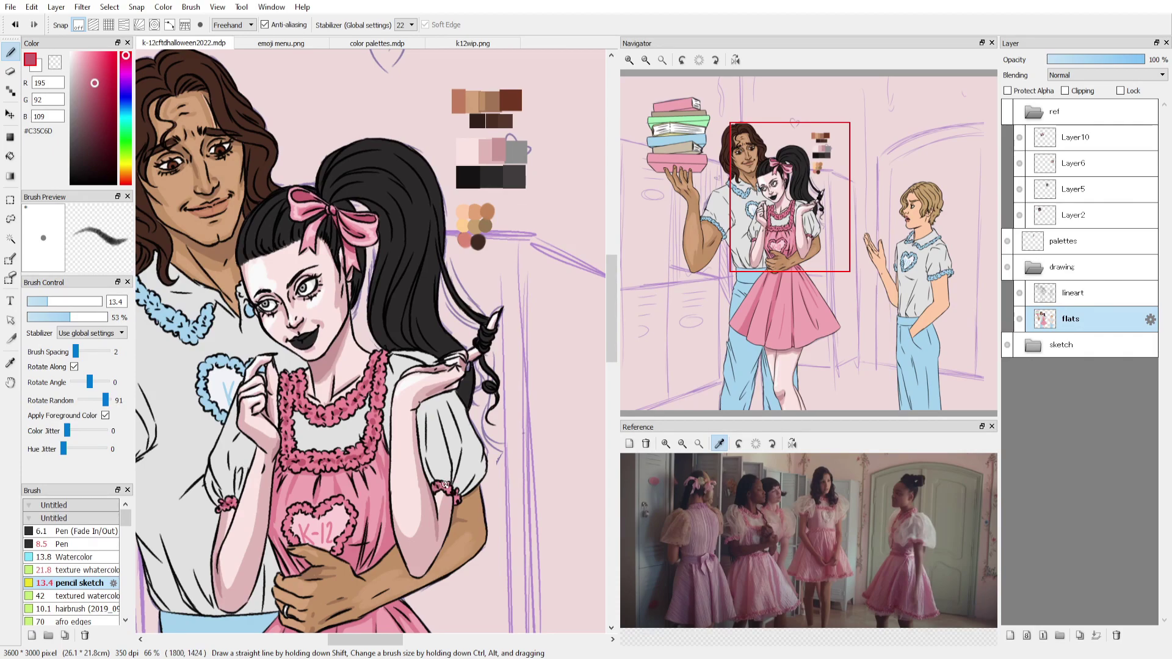
{"action": "mouse_move", "coordinate": [292, 541]}
{"action": "left_mouse_down"}
{"action": "mouse_move", "coordinate": [291, 512]}
{"action": "mouse_move", "coordinate": [319, 514]}
{"action": "left_mouse_up"}
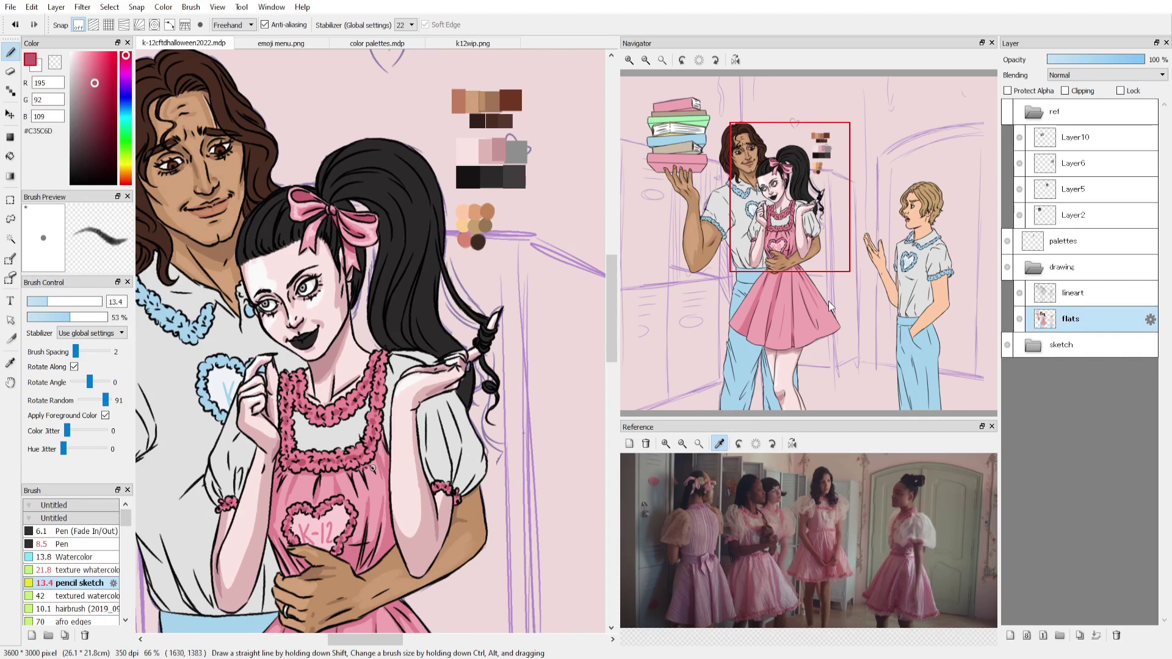
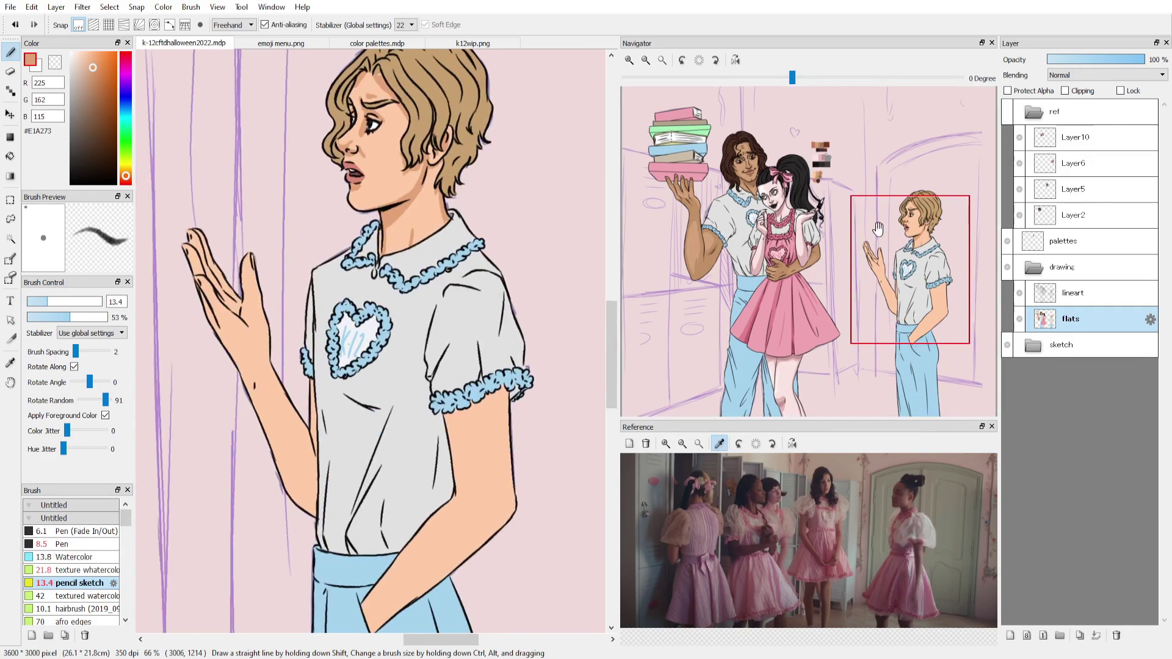
Shade the blond boy's raised hand, wrist and both forearms with #E1A273.
{"action": "left_click_drag", "start_coordinate": [244, 307], "coordinate": [247, 262]}
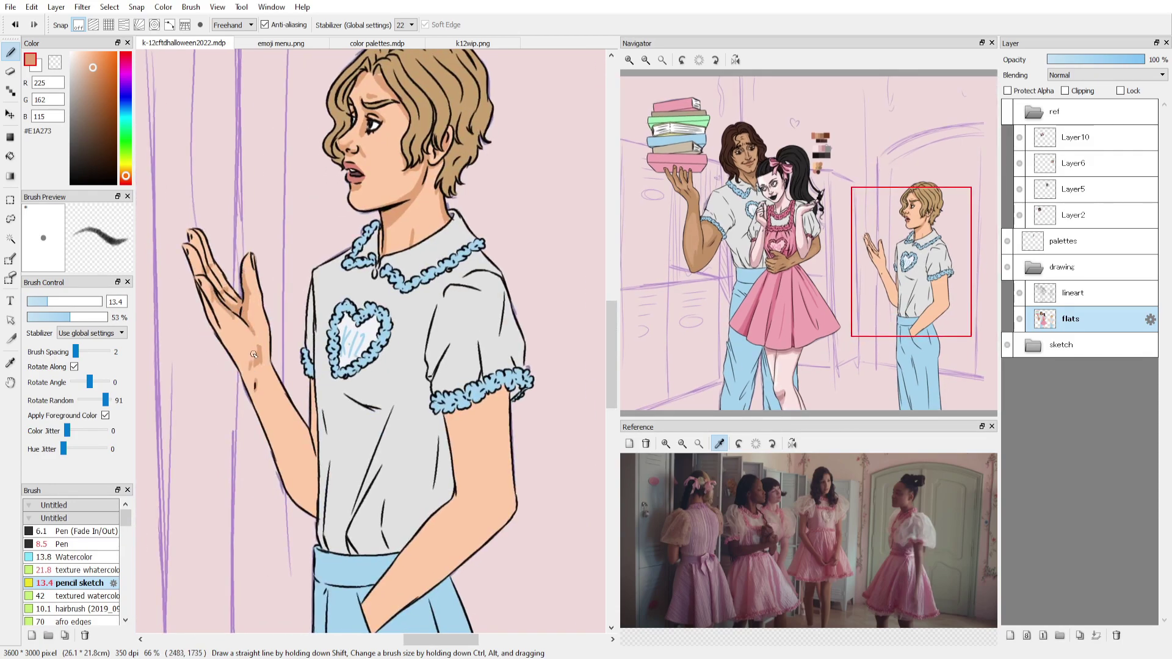
{"action": "left_click_drag", "start_coordinate": [278, 343], "coordinate": [302, 462]}
{"action": "mouse_move", "coordinate": [273, 381]}
{"action": "left_mouse_down"}
{"action": "mouse_move", "coordinate": [316, 516]}
{"action": "mouse_move", "coordinate": [458, 399]}
{"action": "mouse_move", "coordinate": [454, 281]}
{"action": "left_mouse_up"}
{"action": "scroll", "coordinate": [507, 393], "scroll_direction": "down", "scroll_amount": 4}
{"action": "scroll", "coordinate": [403, 389], "scroll_direction": "right", "scroll_amount": 2}
{"action": "left_click_drag", "start_coordinate": [320, 515], "coordinate": [459, 397]}
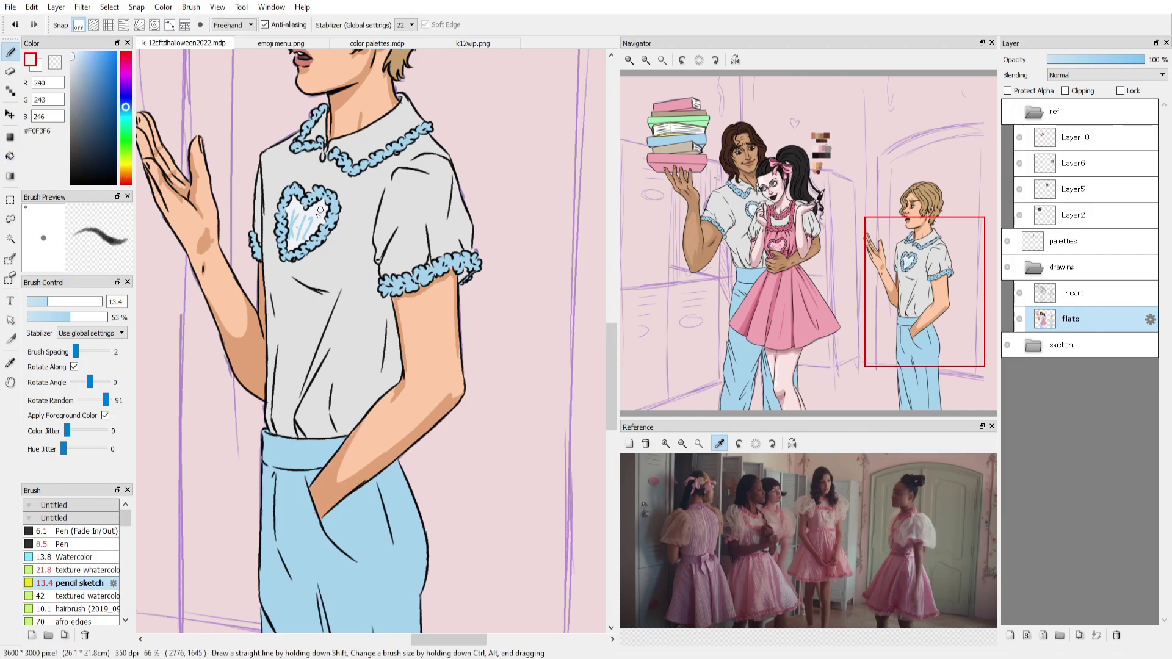
Highlight the blond boy's shirt sleeve and collar in white #FFFFFF.
{"action": "mouse_move", "coordinate": [386, 225]}
{"action": "left_mouse_down"}
{"action": "mouse_move", "coordinate": [407, 175]}
{"action": "mouse_move", "coordinate": [392, 146]}
{"action": "left_mouse_up"}
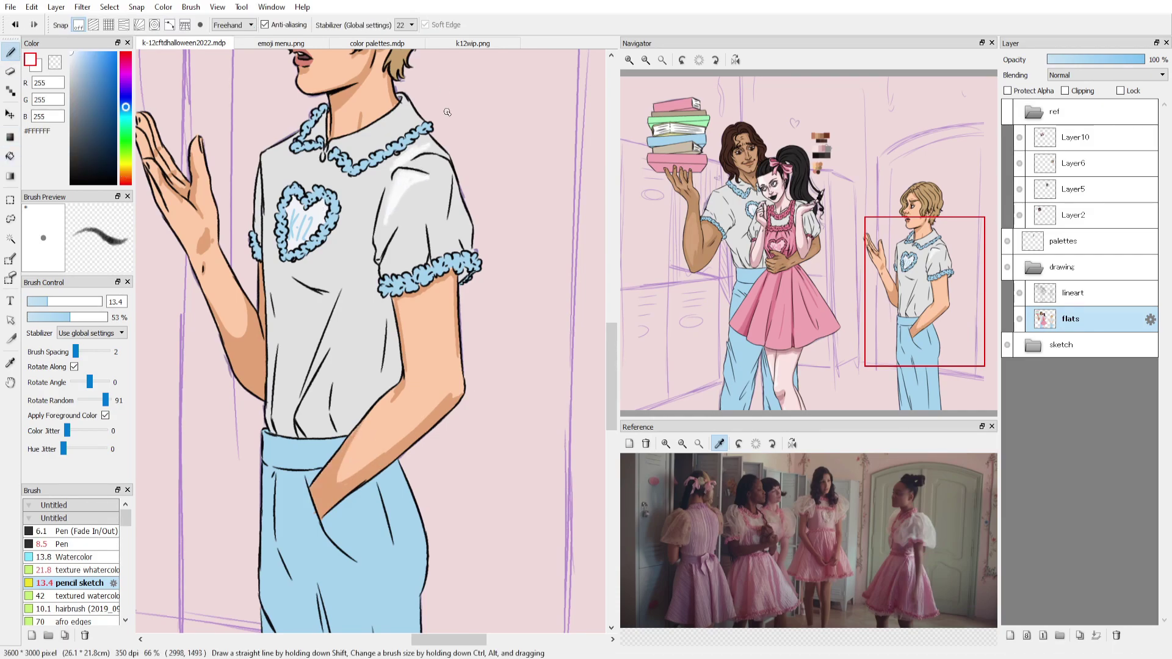
{"action": "left_click_drag", "start_coordinate": [403, 104], "coordinate": [341, 140]}
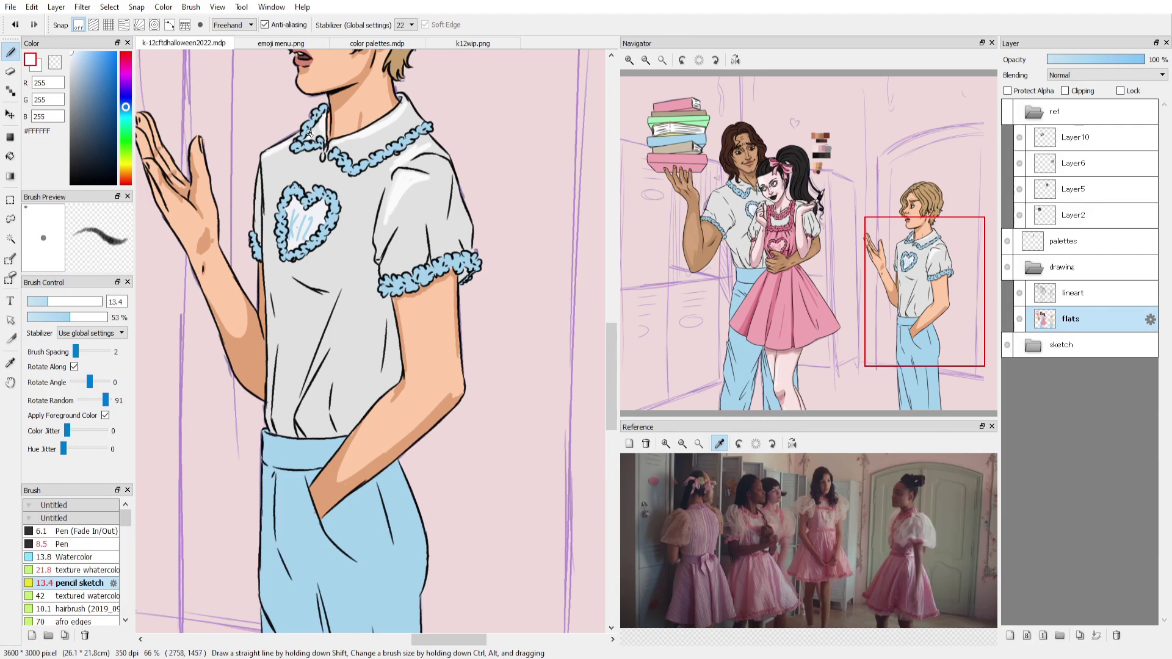
Shade the folds on the torso and waist of the blond boy's shirt with #ADADAD.
{"action": "left_click", "coordinate": [340, 252], "text": "alt"}
{"action": "left_click_drag", "start_coordinate": [339, 341], "coordinate": [333, 437]}
{"action": "left_click_drag", "start_coordinate": [341, 382], "coordinate": [333, 436]}
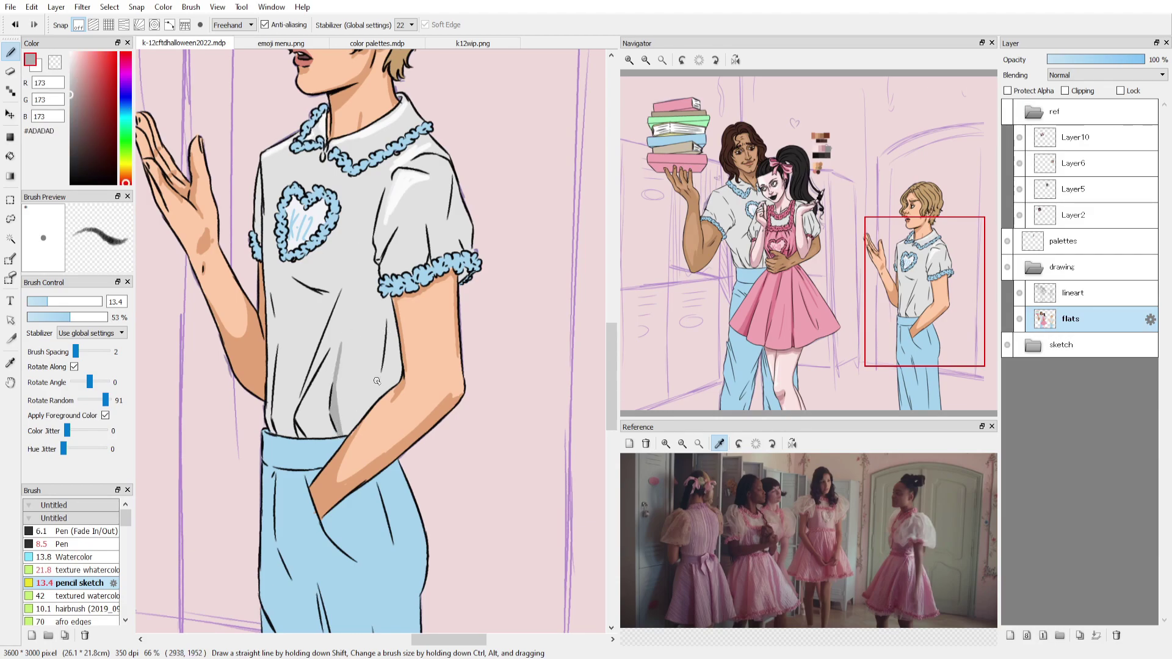
{"action": "left_click_drag", "start_coordinate": [386, 409], "coordinate": [369, 354]}
{"action": "left_click_drag", "start_coordinate": [386, 397], "coordinate": [395, 312]}
{"action": "left_click_drag", "start_coordinate": [398, 269], "coordinate": [393, 385]}
{"action": "mouse_move", "coordinate": [305, 427]}
{"action": "left_mouse_down"}
{"action": "mouse_move", "coordinate": [299, 443]}
{"action": "mouse_move", "coordinate": [317, 357]}
{"action": "left_mouse_up"}
{"action": "mouse_move", "coordinate": [314, 383]}
{"action": "left_mouse_down"}
{"action": "mouse_move", "coordinate": [356, 299]}
{"action": "mouse_move", "coordinate": [312, 367]}
{"action": "left_mouse_up"}
{"action": "mouse_move", "coordinate": [315, 271]}
{"action": "left_mouse_down"}
{"action": "mouse_move", "coordinate": [277, 371]}
{"action": "mouse_move", "coordinate": [276, 346]}
{"action": "mouse_move", "coordinate": [269, 436]}
{"action": "left_mouse_up"}
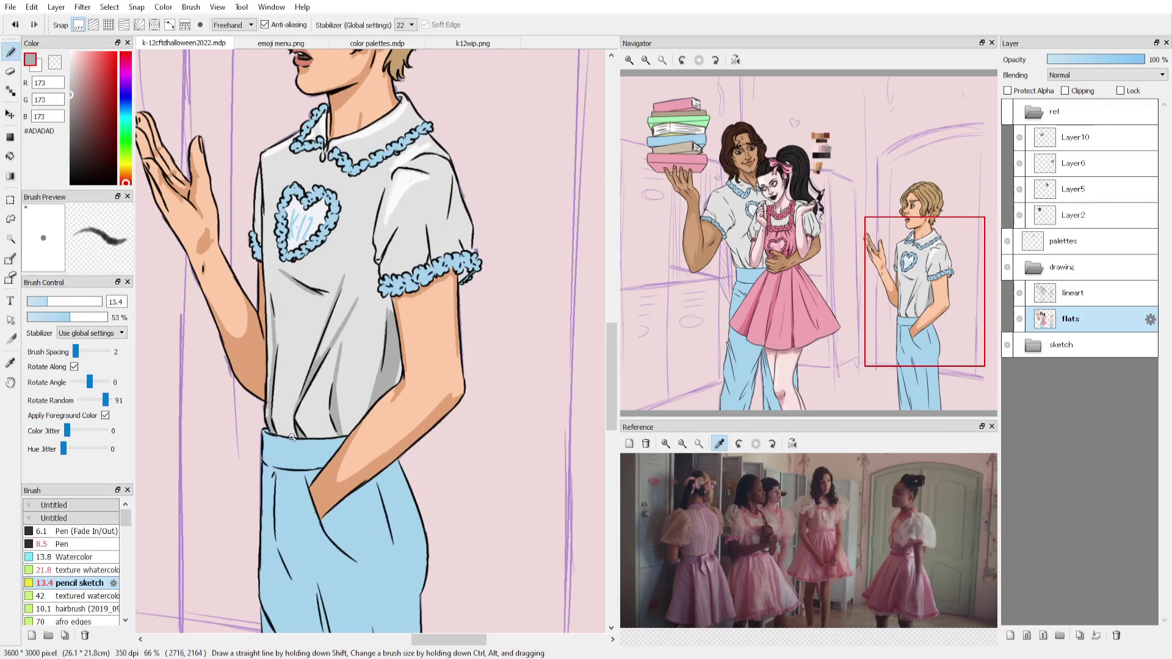
{"action": "left_click_drag", "start_coordinate": [365, 394], "coordinate": [355, 312]}
{"action": "left_click_drag", "start_coordinate": [288, 379], "coordinate": [296, 333]}
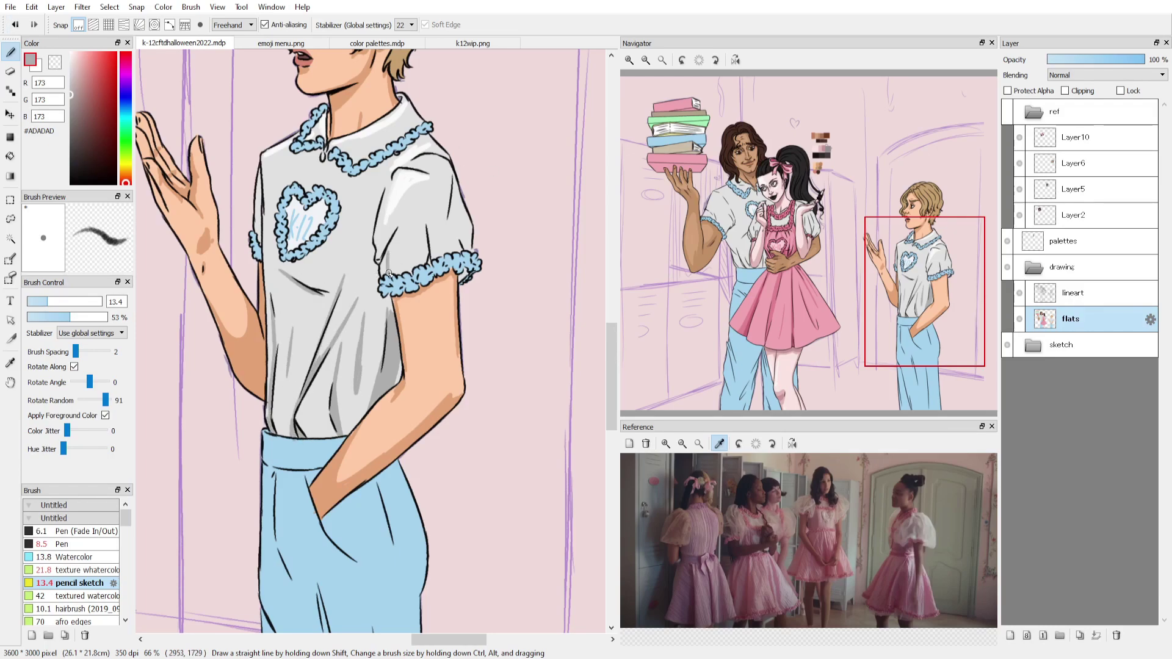
Shade the blond boy's sleeve above the blue ruffle and the far shoulder edge of his shirt with #ADADAD.
{"action": "left_click_drag", "start_coordinate": [426, 269], "coordinate": [424, 224]}
{"action": "left_click_drag", "start_coordinate": [455, 228], "coordinate": [460, 253]}
{"action": "left_click_drag", "start_coordinate": [467, 281], "coordinate": [464, 263]}
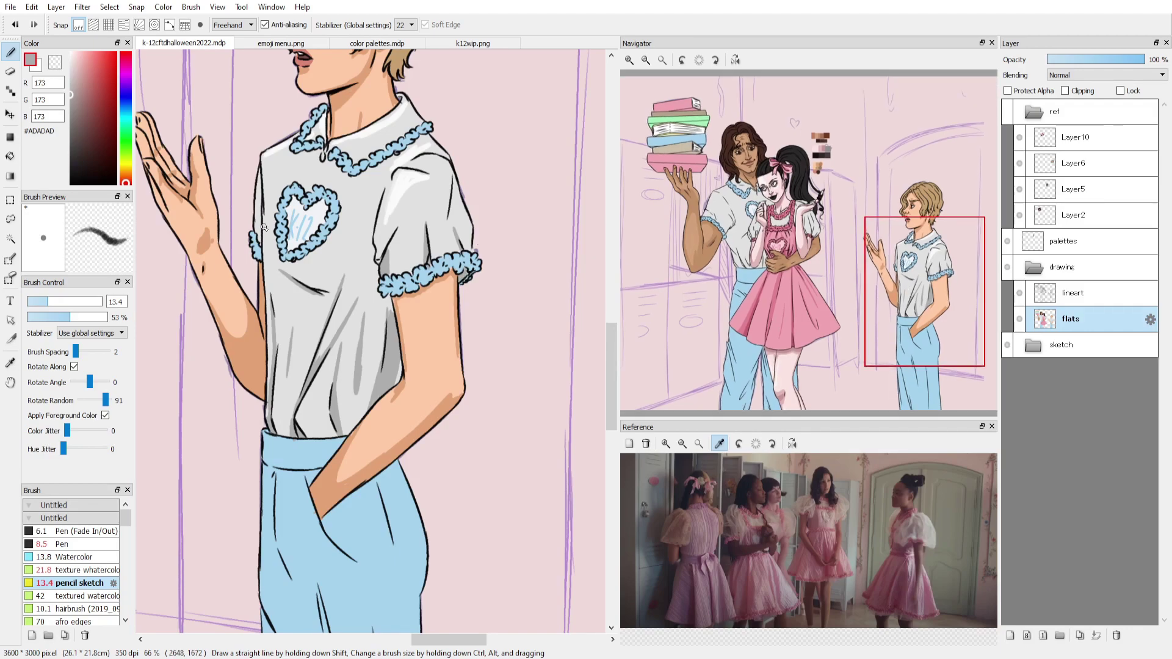
{"action": "left_click_drag", "start_coordinate": [265, 177], "coordinate": [256, 232]}
{"action": "left_click_drag", "start_coordinate": [269, 153], "coordinate": [255, 241]}
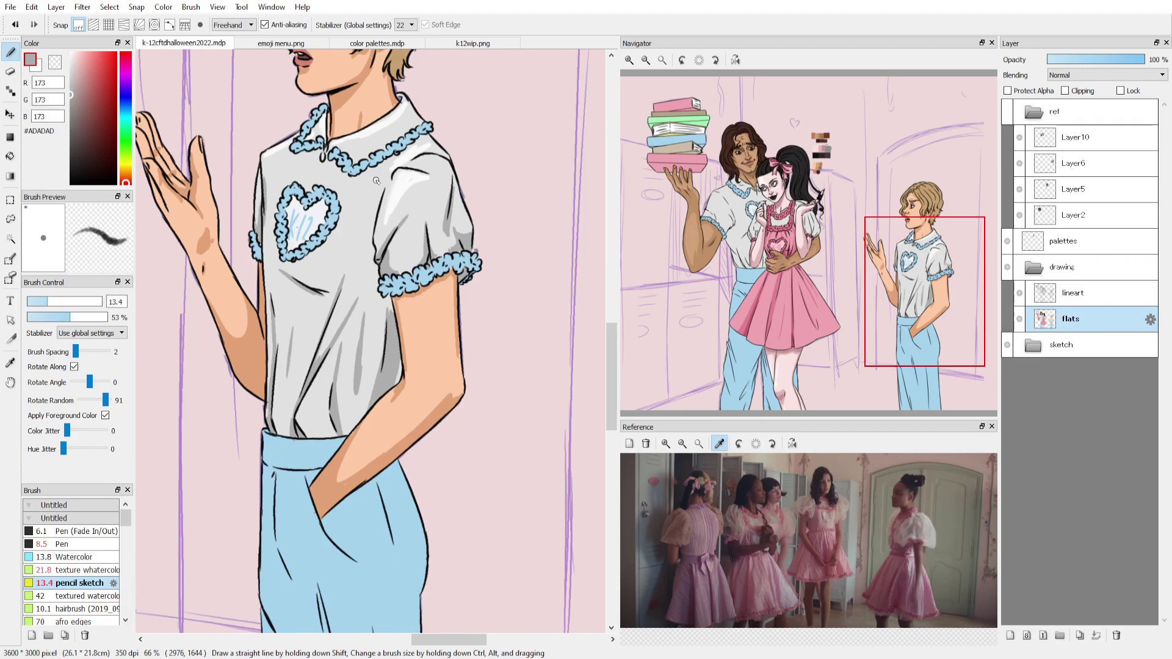
Shade the sleeve and mid-torso creases of the long-haired man's shirt with #ADADAD.
{"action": "left_click", "coordinate": [736, 219]}
{"action": "mouse_move", "coordinate": [315, 241]}
{"action": "left_mouse_down"}
{"action": "mouse_move", "coordinate": [354, 308]}
{"action": "mouse_move", "coordinate": [341, 348]}
{"action": "mouse_move", "coordinate": [357, 391]}
{"action": "left_mouse_up"}
{"action": "key", "text": "g"}
{"action": "left_click", "coordinate": [11, 50]}
{"action": "mouse_move", "coordinate": [293, 290]}
{"action": "left_mouse_down"}
{"action": "mouse_move", "coordinate": [270, 347]}
{"action": "mouse_move", "coordinate": [250, 327]}
{"action": "mouse_move", "coordinate": [275, 296]}
{"action": "left_mouse_up"}
{"action": "mouse_move", "coordinate": [421, 400]}
{"action": "left_mouse_down"}
{"action": "mouse_move", "coordinate": [374, 430]}
{"action": "mouse_move", "coordinate": [417, 427]}
{"action": "left_mouse_up"}
{"action": "left_click_drag", "start_coordinate": [400, 488], "coordinate": [384, 518]}
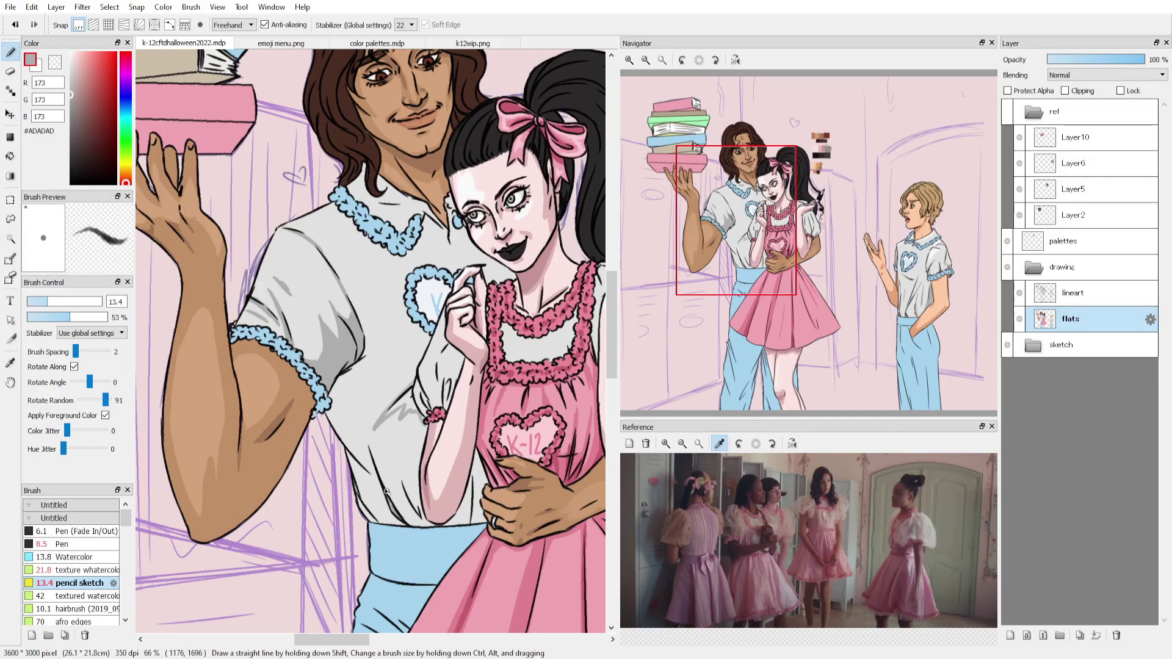
Shade the lower folds of the long-haired man's shirt above the waistband and beside the girl's forearm with #ADADAD.
{"action": "left_click_drag", "start_coordinate": [393, 402], "coordinate": [363, 497]}
{"action": "mouse_move", "coordinate": [410, 457]}
{"action": "left_mouse_down"}
{"action": "mouse_move", "coordinate": [383, 519]}
{"action": "mouse_move", "coordinate": [377, 488]}
{"action": "left_mouse_up"}
{"action": "left_click_drag", "start_coordinate": [411, 506], "coordinate": [397, 519]}
{"action": "left_click_drag", "start_coordinate": [420, 461], "coordinate": [406, 512]}
{"action": "left_click_drag", "start_coordinate": [485, 467], "coordinate": [463, 512]}
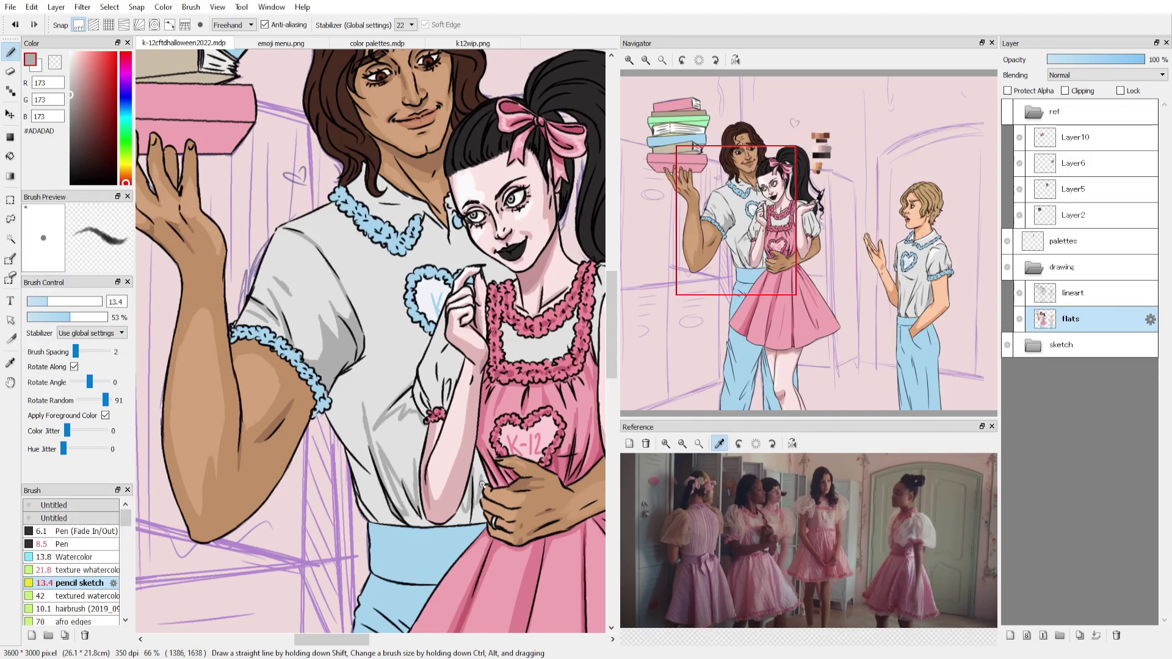
{"action": "left_click_drag", "start_coordinate": [487, 444], "coordinate": [476, 488]}
{"action": "key", "text": "g"}
{"action": "key", "text": "b"}
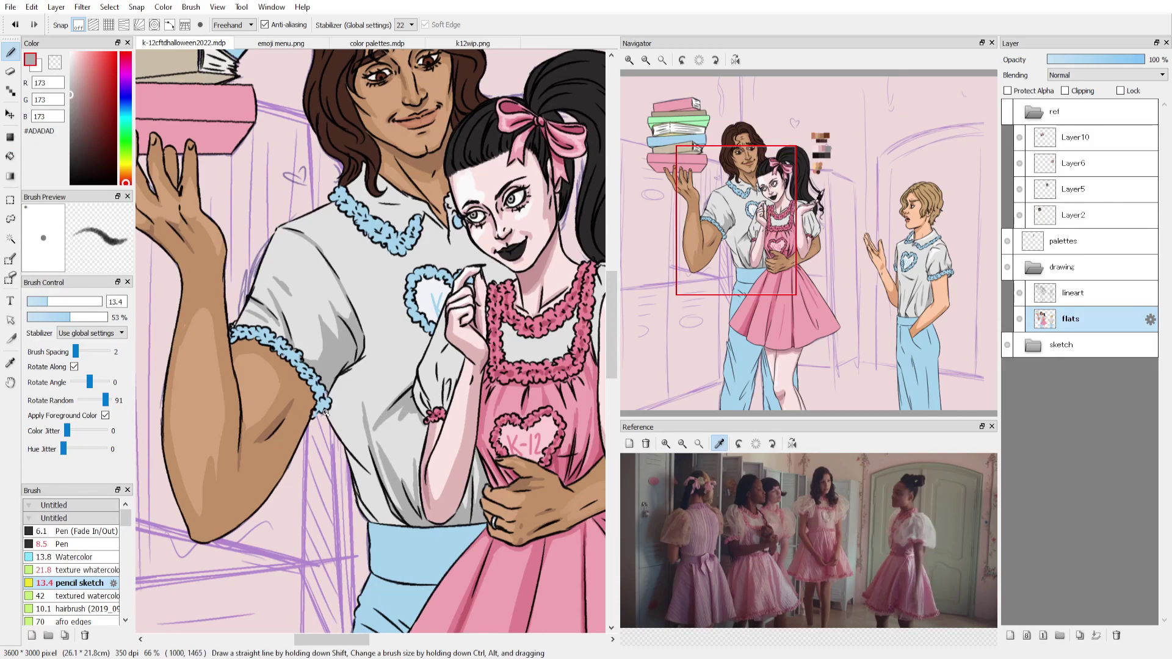
Shade the underarm, side and collar areas of the long-haired man's shirt with #ADADAD.
{"action": "mouse_move", "coordinate": [325, 413]}
{"action": "left_mouse_down"}
{"action": "mouse_move", "coordinate": [351, 470]}
{"action": "mouse_move", "coordinate": [362, 449]}
{"action": "left_mouse_up"}
{"action": "mouse_move", "coordinate": [365, 369]}
{"action": "left_mouse_down"}
{"action": "mouse_move", "coordinate": [355, 428]}
{"action": "mouse_move", "coordinate": [384, 358]}
{"action": "mouse_move", "coordinate": [367, 354]}
{"action": "left_mouse_up"}
{"action": "left_click_drag", "start_coordinate": [360, 294], "coordinate": [354, 348]}
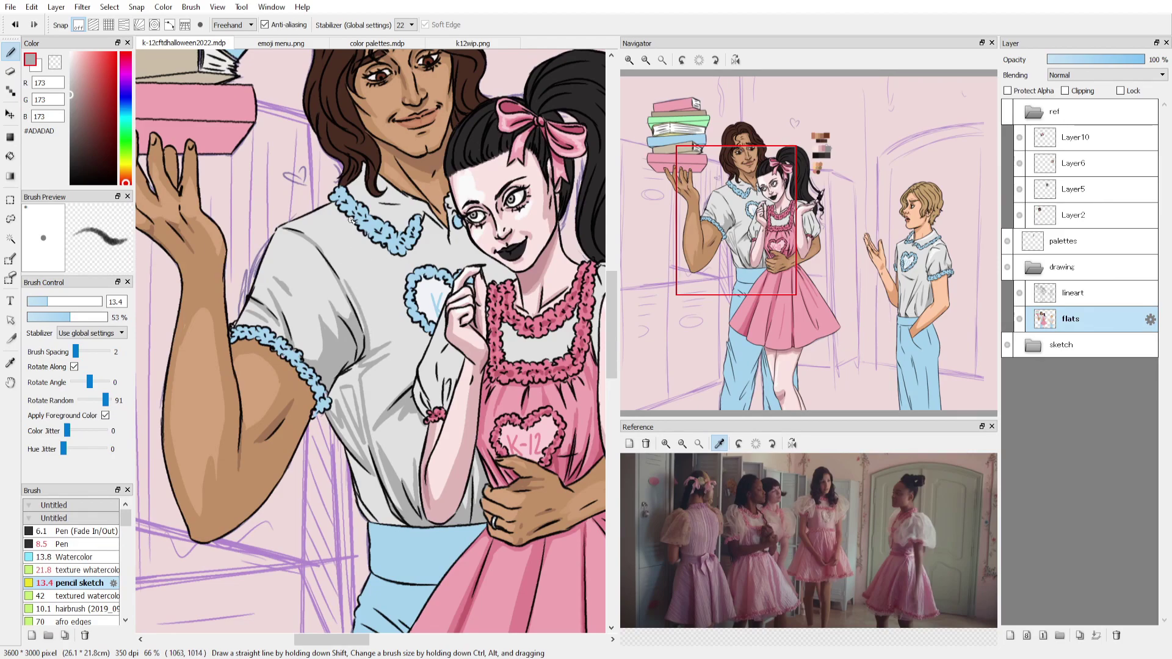
{"action": "left_click_drag", "start_coordinate": [357, 473], "coordinate": [369, 512]}
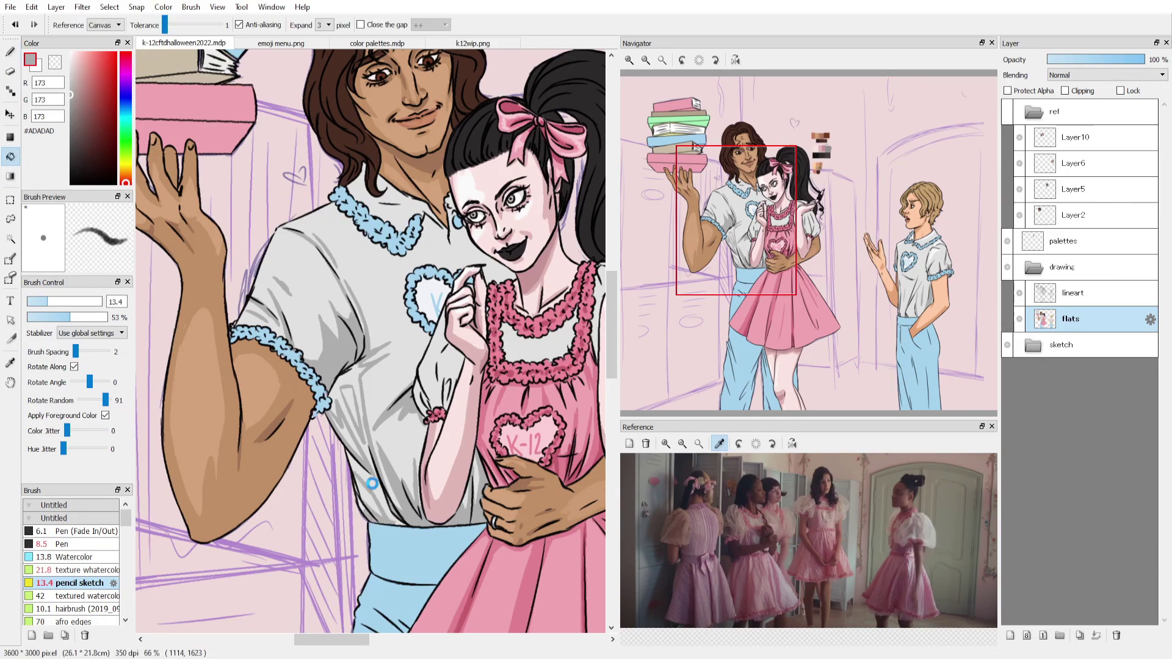
{"action": "left_click_drag", "start_coordinate": [341, 372], "coordinate": [389, 519]}
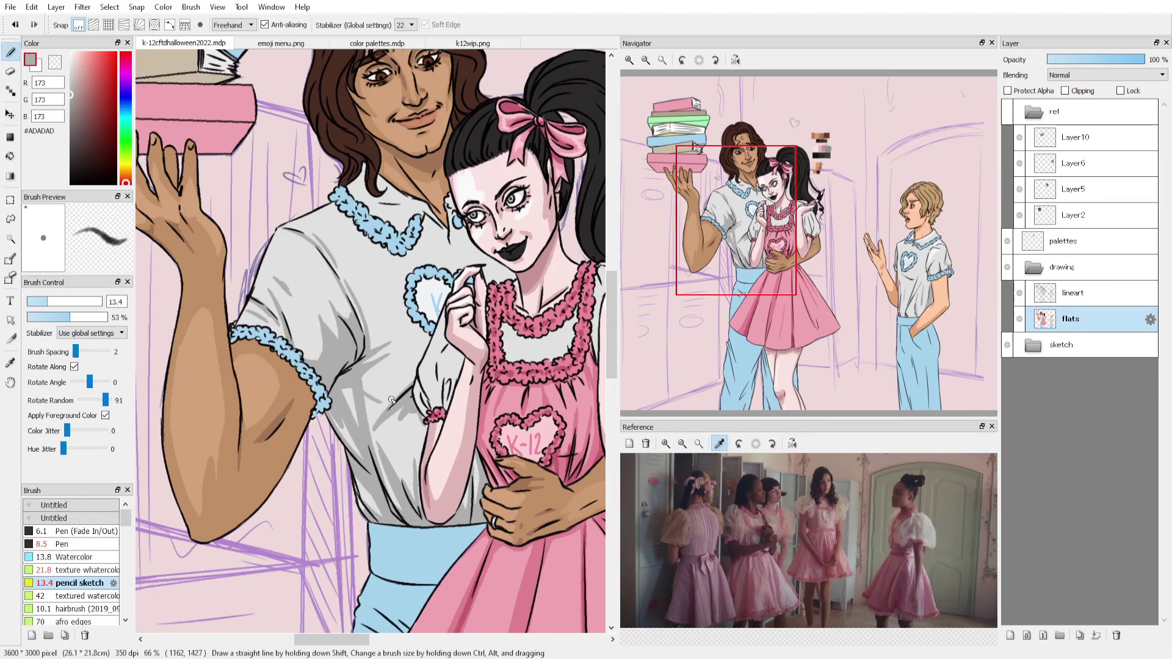
{"action": "left_click_drag", "start_coordinate": [391, 399], "coordinate": [375, 431]}
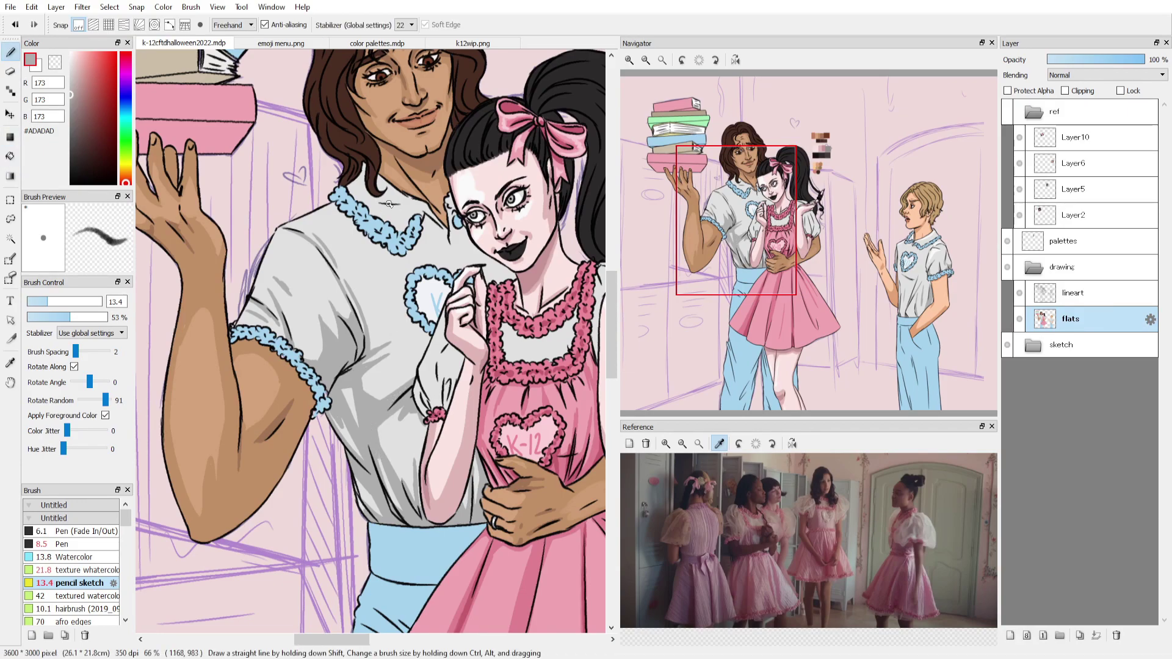
{"action": "left_click_drag", "start_coordinate": [450, 236], "coordinate": [413, 252]}
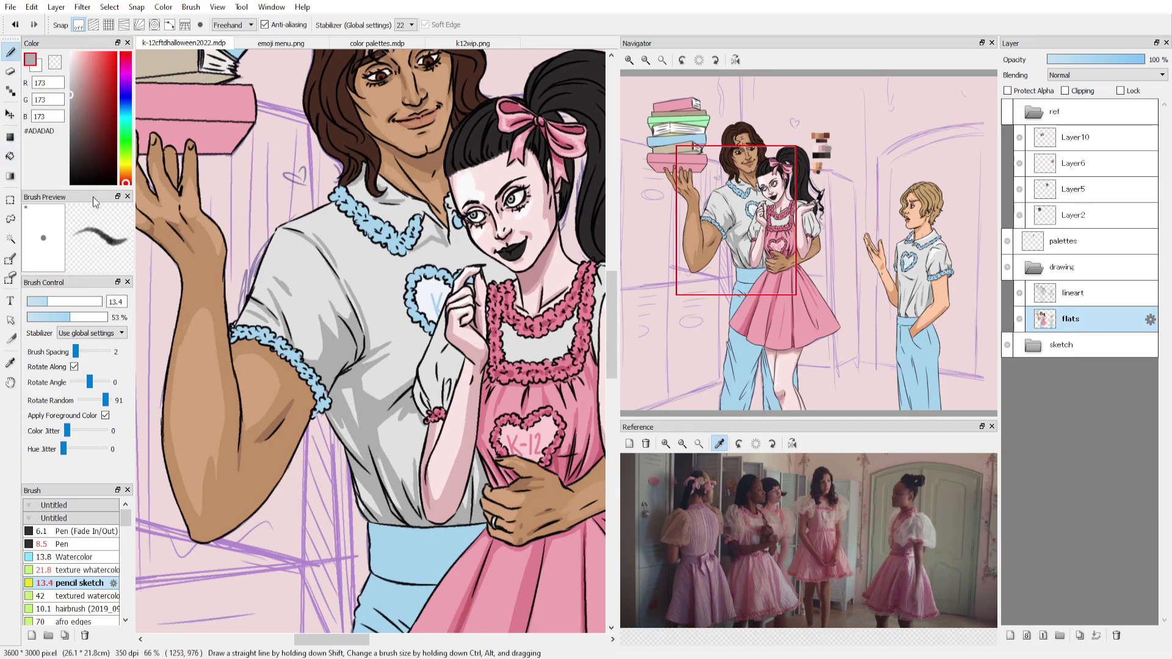
{"action": "left_click", "coordinate": [459, 220], "text": "alt"}
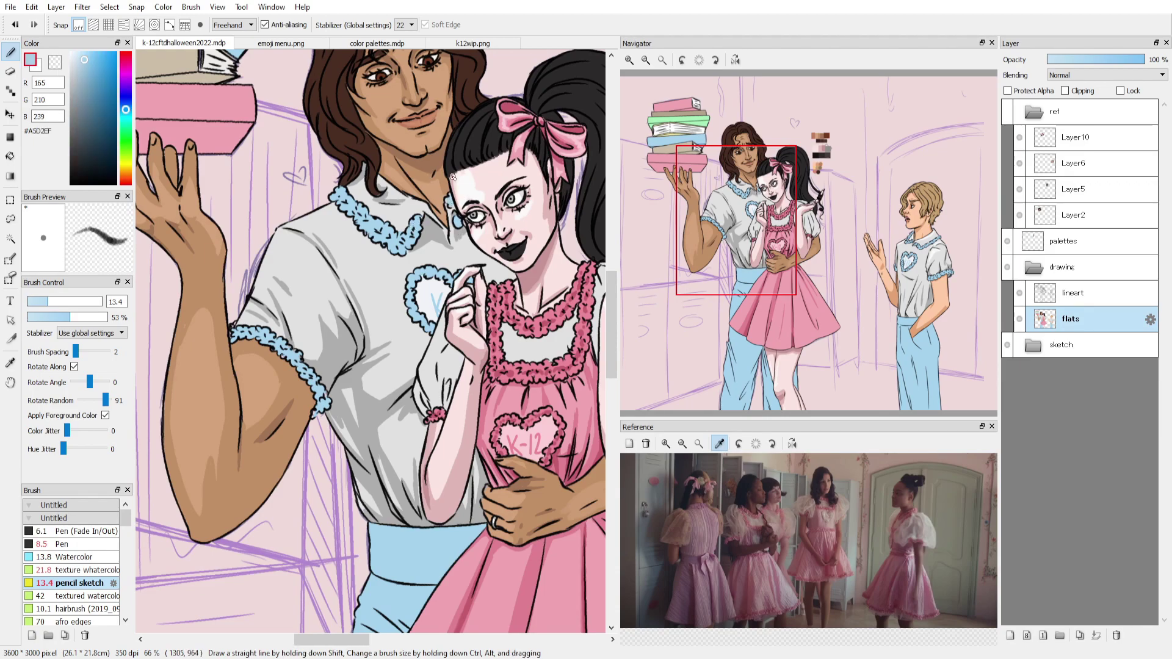
{"action": "left_click_drag", "start_coordinate": [471, 218], "coordinate": [361, 248]}
{"action": "left_click", "coordinate": [404, 553], "text": "alt"}
Check the artwork with the drawing and sketch folders hidden in turn, restore both and reselect the flats layer.
{"action": "left_click", "coordinate": [1033, 344]}
{"action": "left_click", "coordinate": [1007, 268]}
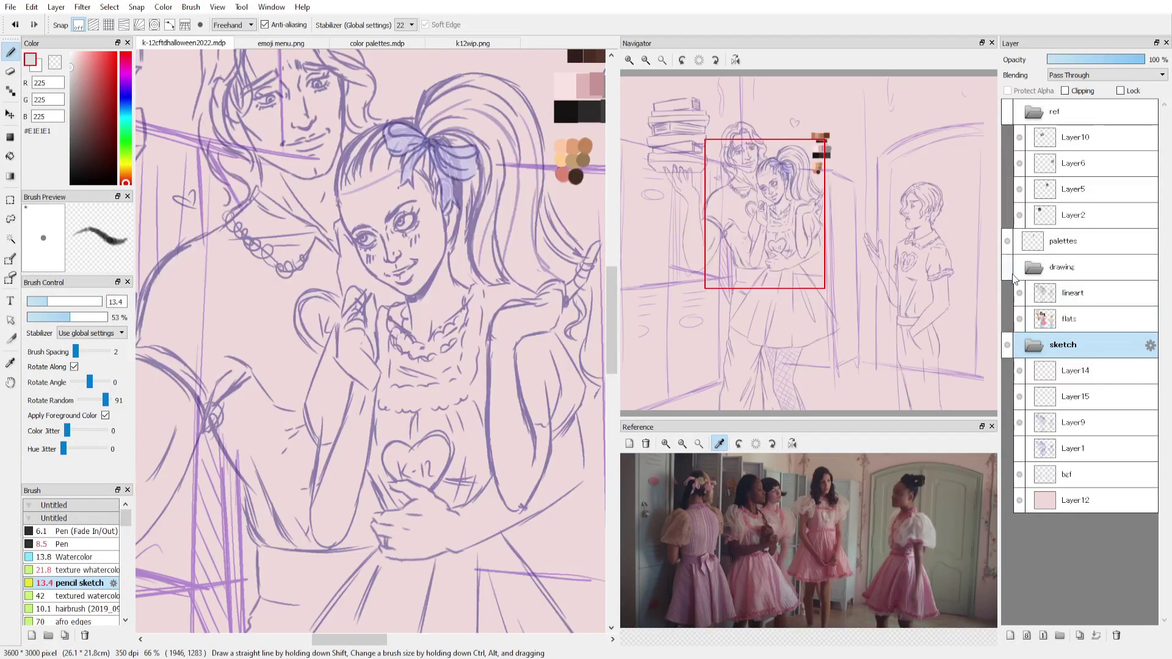
{"action": "left_click", "coordinate": [1007, 268]}
{"action": "left_click", "coordinate": [1007, 268]}
{"action": "left_click", "coordinate": [1033, 344]}
{"action": "left_click", "coordinate": [1008, 266]}
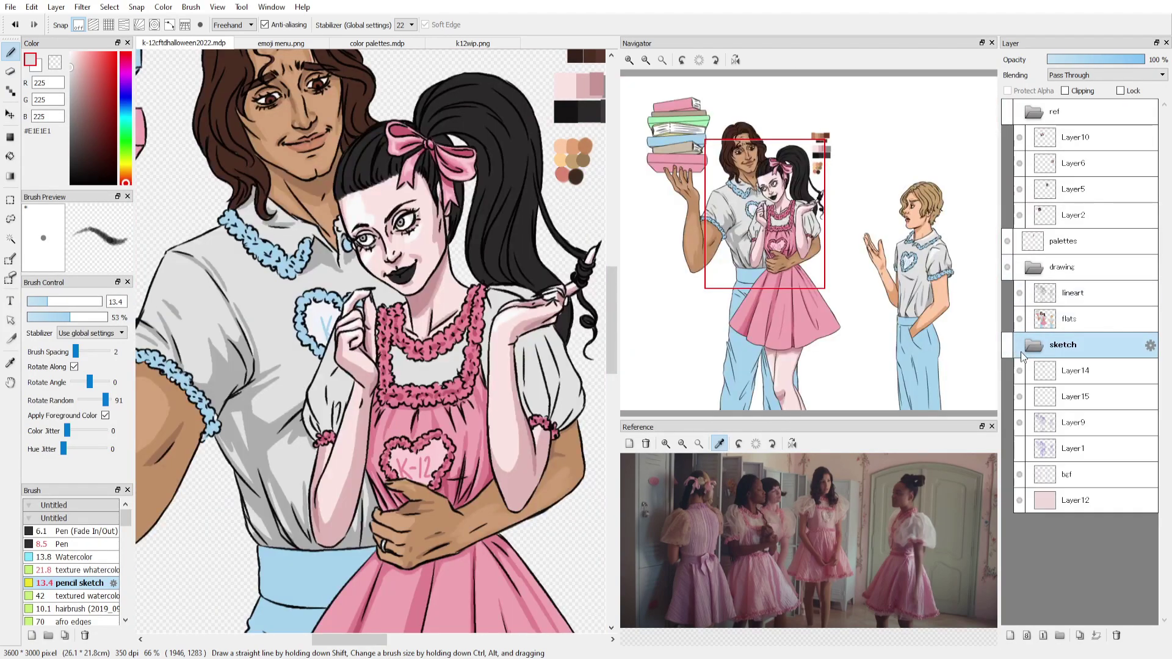
{"action": "left_click", "coordinate": [1068, 319]}
{"action": "key", "text": "ctrl+z"}
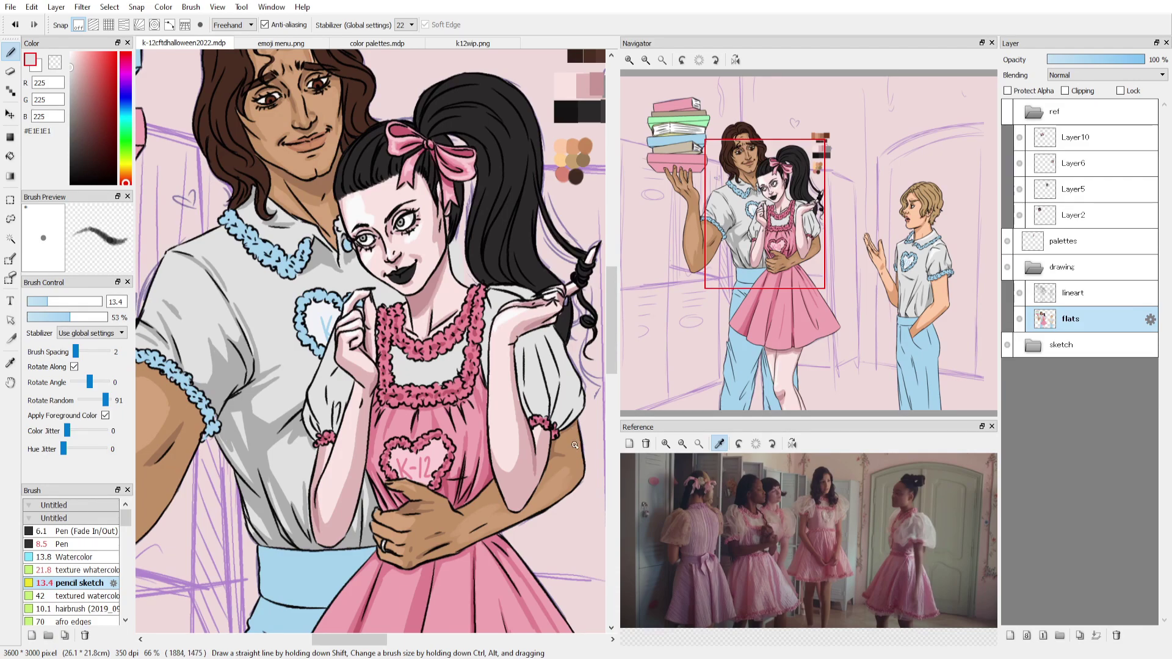
Touch up small spots around the girl's hair and neck on the lineart and flats layers at brush size 5.3.
{"action": "left_click", "coordinate": [467, 275], "text": "alt"}
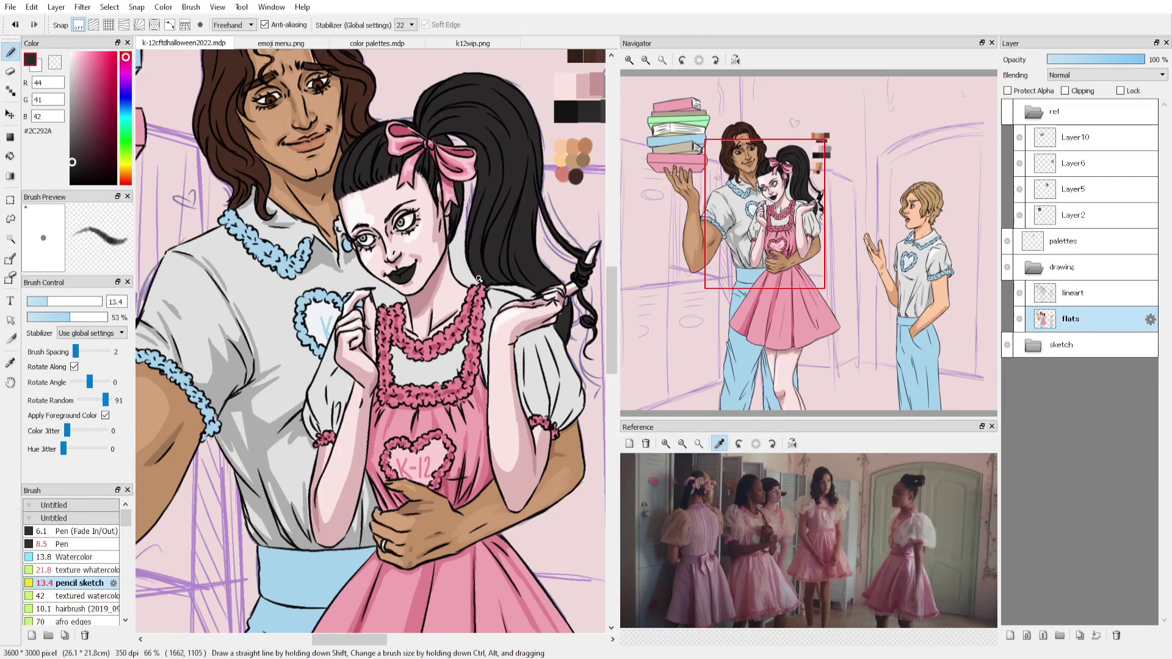
{"action": "left_click_drag", "start_coordinate": [468, 275], "coordinate": [393, 203]}
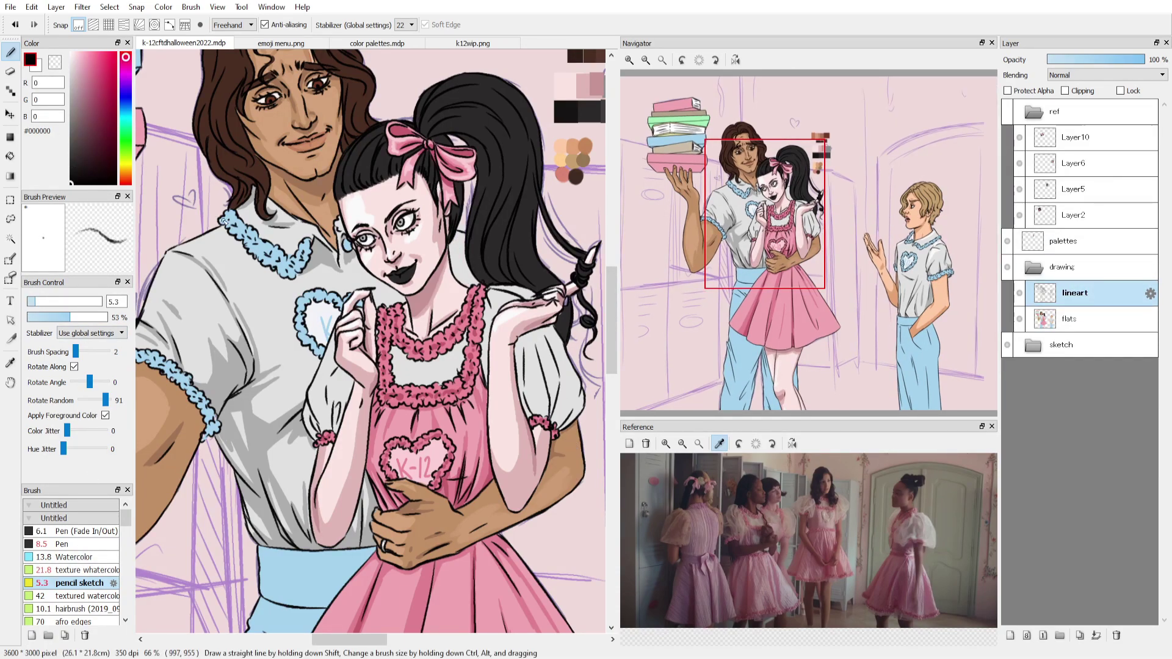
{"action": "key", "text": "g"}
{"action": "left_click", "coordinate": [471, 238], "text": "alt"}
{"action": "key", "text": "b"}
{"action": "left_click", "coordinate": [469, 239], "text": "alt"}
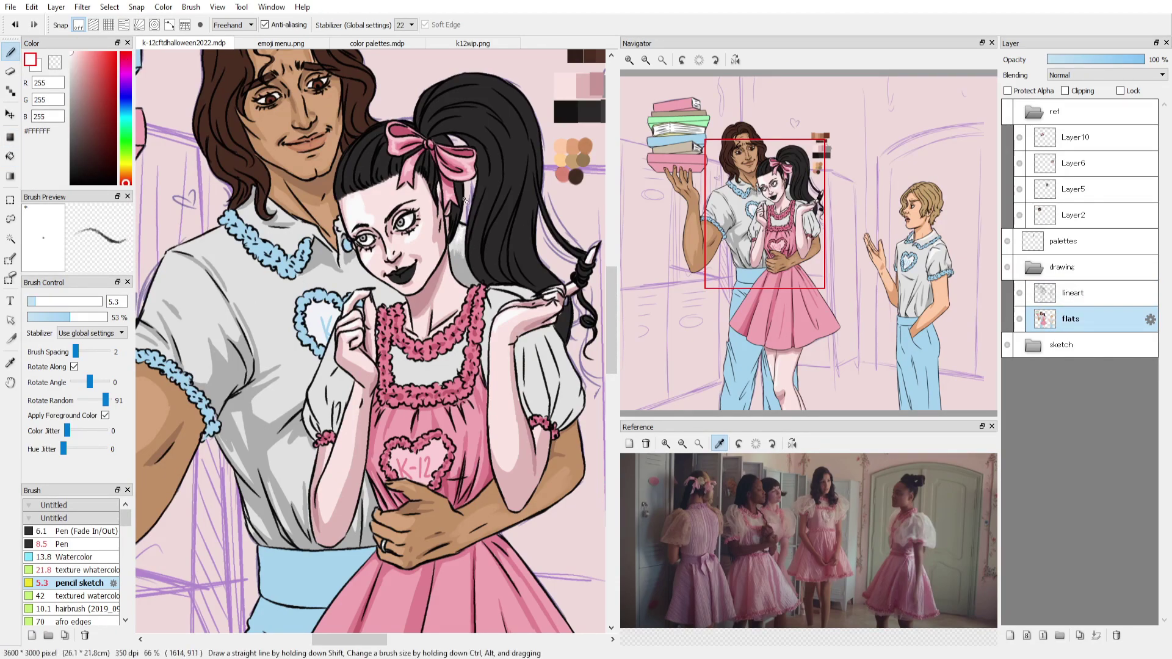
{"action": "left_click", "coordinate": [464, 199], "text": "alt"}
{"action": "scroll", "coordinate": [464, 200], "scroll_direction": "down", "scroll_amount": 1}
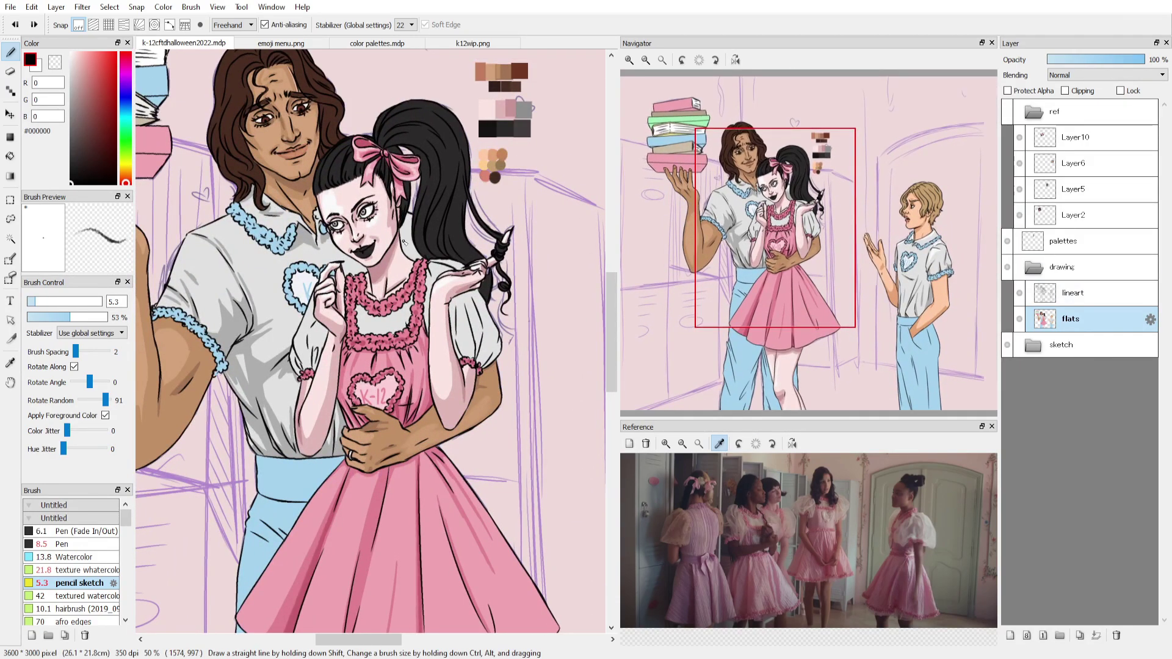
{"action": "key", "text": "ctrl+Up"}
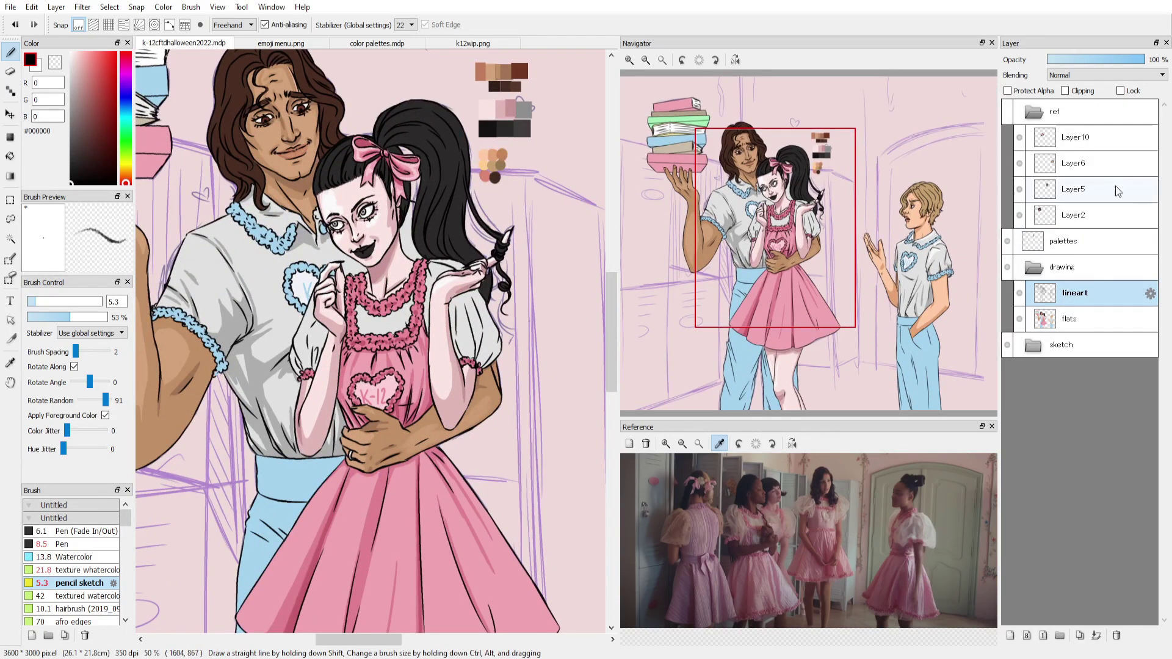
{"action": "key", "text": "e"}
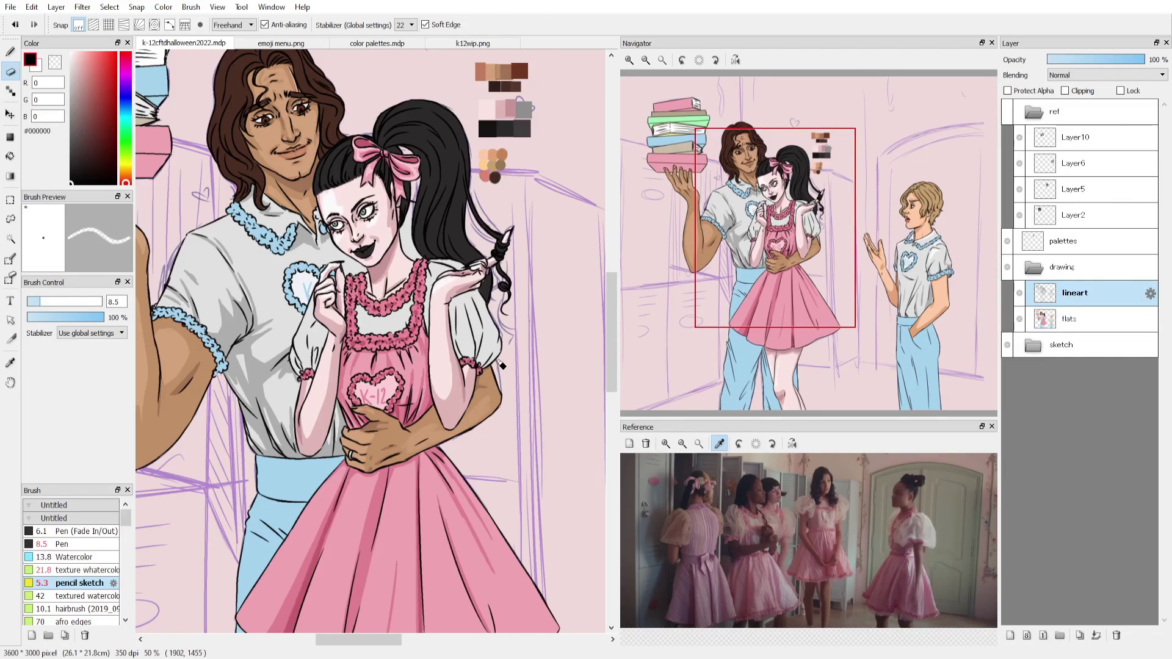
{"action": "key", "text": "b"}
{"action": "key", "text": "ctrl+Down"}
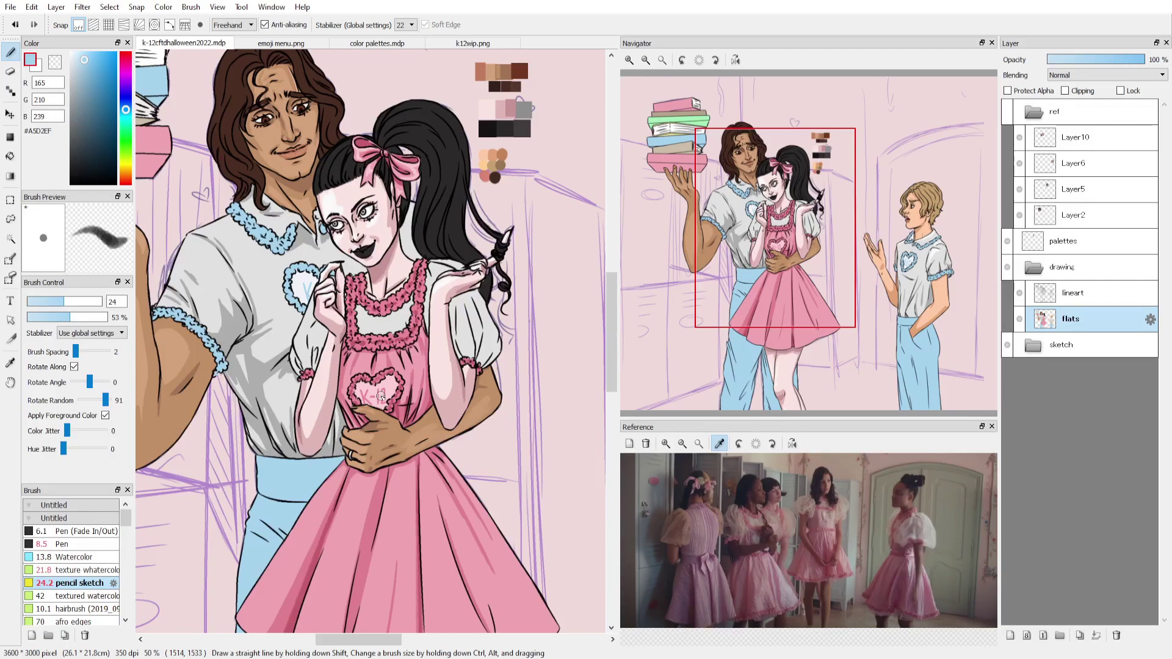
Highlight the K-12 heart on the girl's dress in white #FFFFFF with the pencil sketch brush at size 15.8.
{"action": "left_click", "coordinate": [381, 339], "text": "alt"}
{"action": "key", "text": "ctrl+plus"}
{"action": "left_click", "coordinate": [50, 301]}
{"action": "mouse_move", "coordinate": [323, 337]}
{"action": "left_mouse_down"}
{"action": "mouse_move", "coordinate": [367, 324]}
{"action": "mouse_move", "coordinate": [385, 346]}
{"action": "mouse_move", "coordinate": [402, 339]}
{"action": "mouse_move", "coordinate": [360, 373]}
{"action": "mouse_move", "coordinate": [330, 342]}
{"action": "mouse_move", "coordinate": [360, 357]}
{"action": "left_mouse_up"}
{"action": "left_click", "coordinate": [70, 53]}
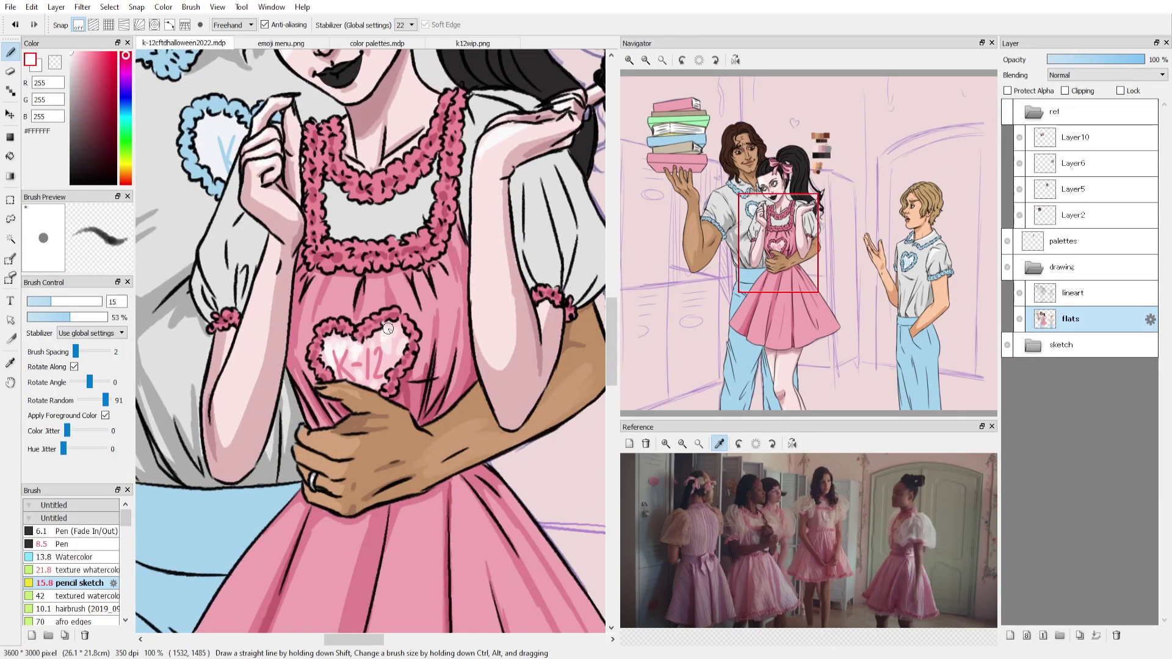
Highlight the bodice gathers around the heart on the girl's dress with light pink #FBCED6.
{"action": "left_click", "coordinate": [349, 333], "text": "alt"}
{"action": "left_click_drag", "start_coordinate": [305, 299], "coordinate": [302, 342]}
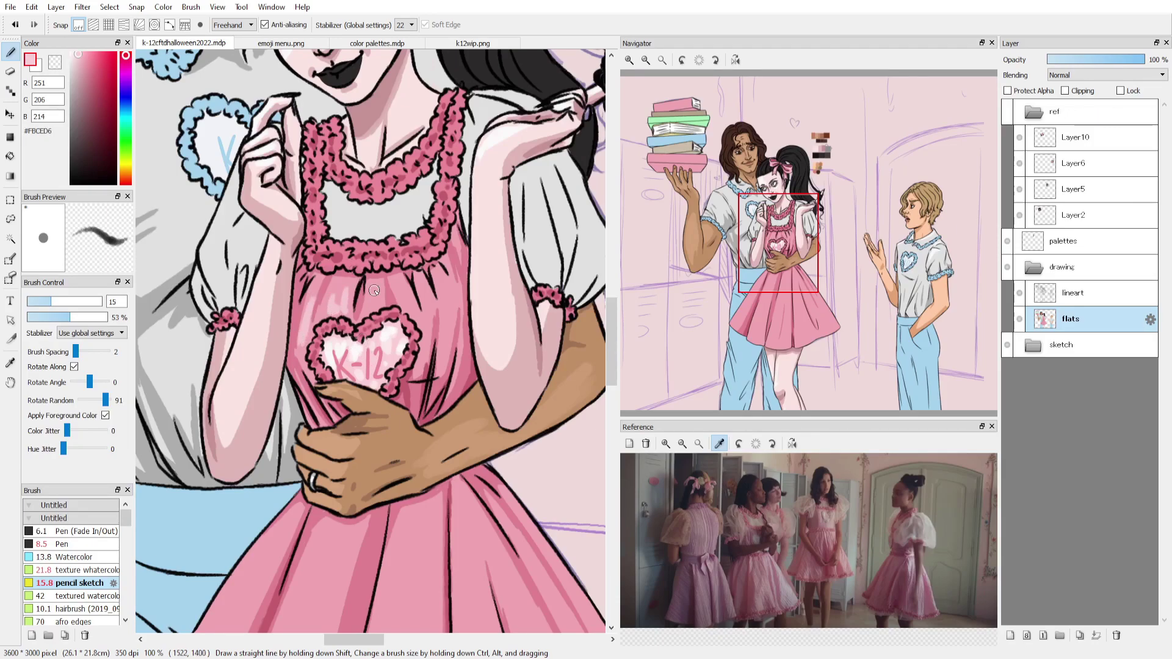
{"action": "left_click_drag", "start_coordinate": [373, 285], "coordinate": [374, 311]}
{"action": "left_click_drag", "start_coordinate": [406, 286], "coordinate": [427, 344]}
{"action": "left_click_drag", "start_coordinate": [445, 286], "coordinate": [446, 345]}
Highlight the pleats along the length of the girl's skirt with #FBCED6.
{"action": "scroll", "coordinate": [360, 195], "scroll_direction": "down", "scroll_amount": 2}
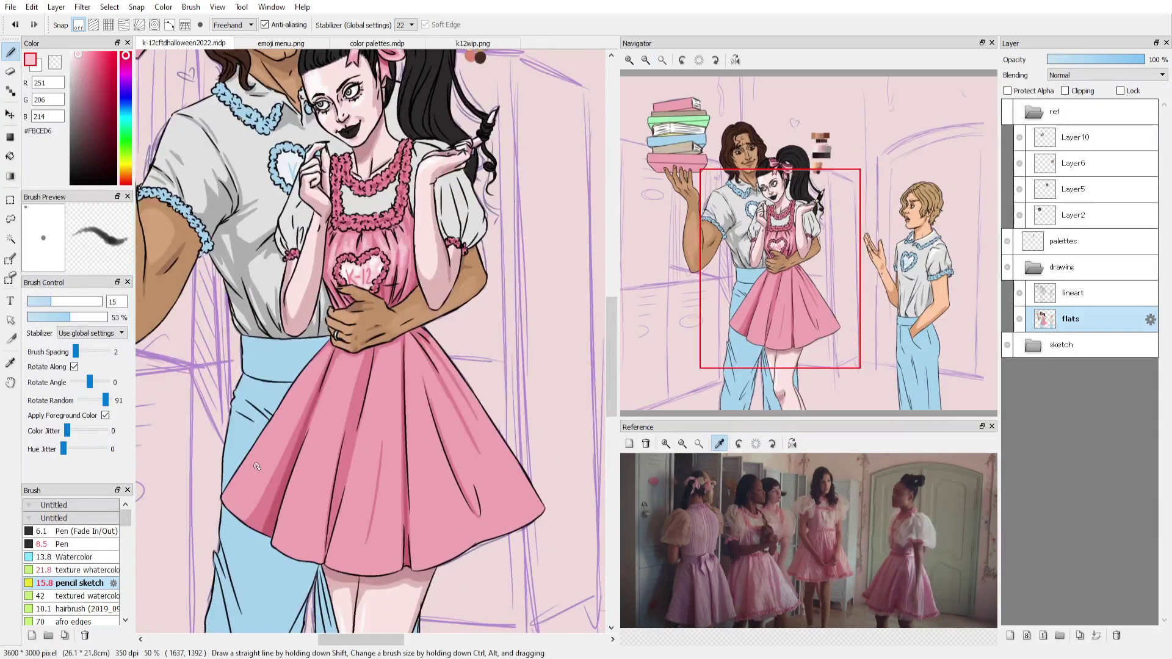
{"action": "left_click_drag", "start_coordinate": [343, 463], "coordinate": [332, 558]}
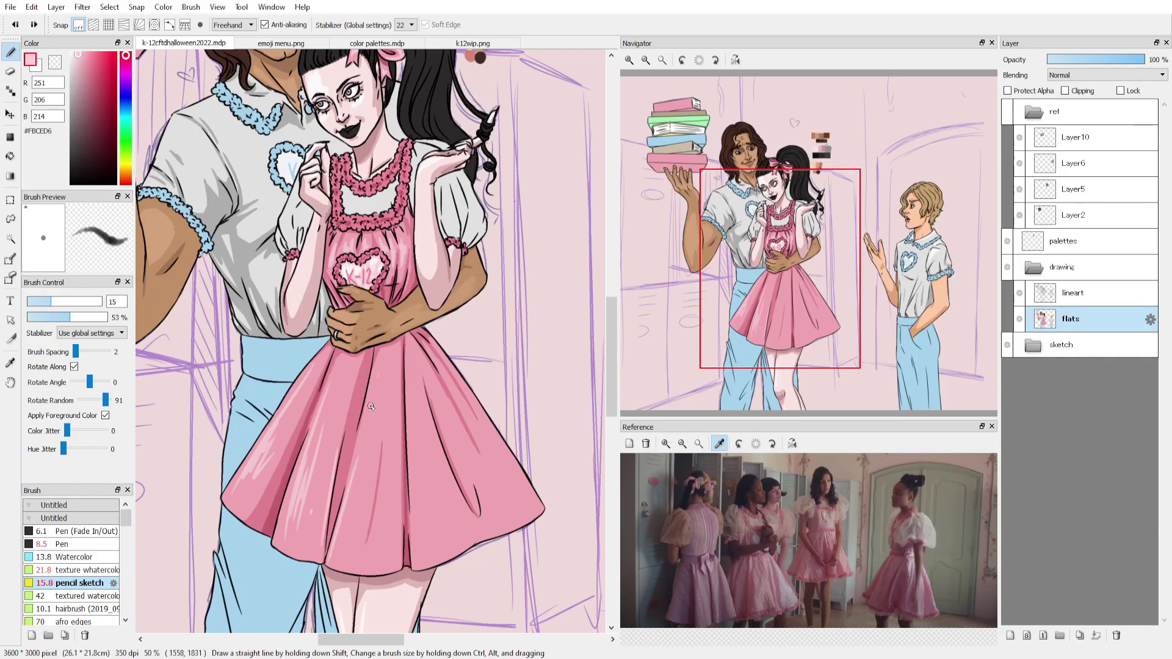
{"action": "left_click_drag", "start_coordinate": [373, 381], "coordinate": [345, 552]}
{"action": "left_click_drag", "start_coordinate": [384, 482], "coordinate": [379, 555]}
{"action": "left_click_drag", "start_coordinate": [393, 433], "coordinate": [390, 552]}
{"action": "mouse_move", "coordinate": [427, 357]}
{"action": "left_mouse_down"}
{"action": "mouse_move", "coordinate": [415, 543]}
{"action": "mouse_move", "coordinate": [428, 528]}
{"action": "left_mouse_up"}
{"action": "mouse_move", "coordinate": [531, 464]}
{"action": "left_mouse_down"}
{"action": "mouse_move", "coordinate": [509, 518]}
{"action": "mouse_move", "coordinate": [483, 421]}
{"action": "left_mouse_up"}
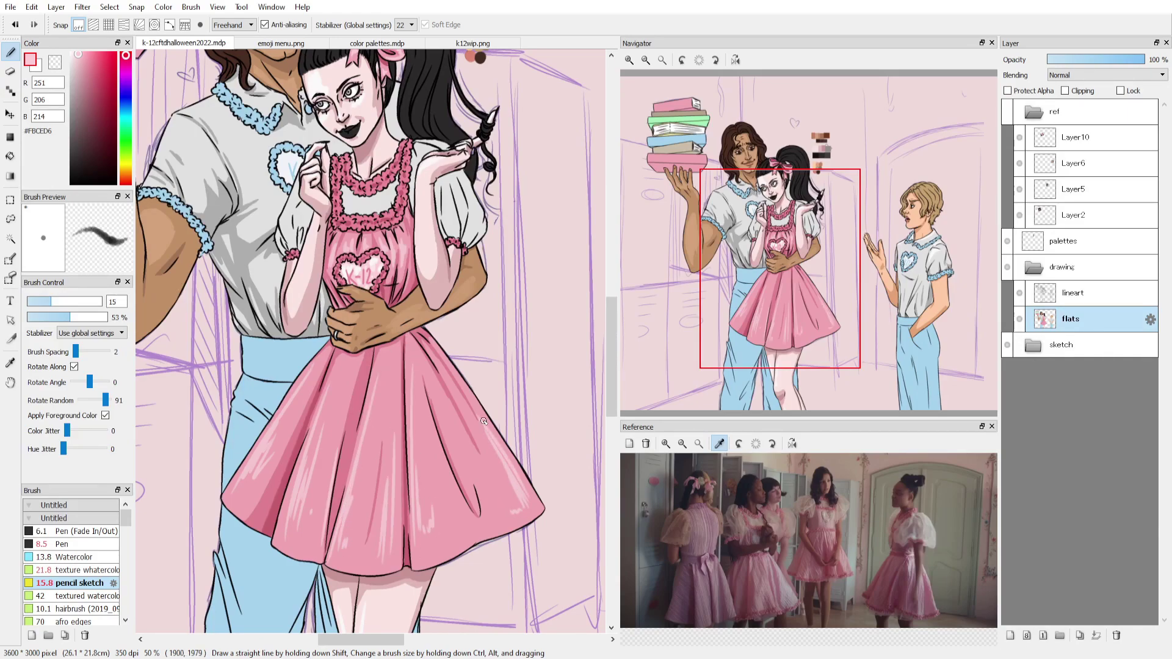
Shade the upper skirt folds below the waist and the right-hand pleat with #DE8090.
{"action": "left_click", "coordinate": [349, 402], "text": "alt"}
{"action": "left_click_drag", "start_coordinate": [349, 402], "coordinate": [358, 360]}
{"action": "left_click_drag", "start_coordinate": [390, 409], "coordinate": [394, 334]}
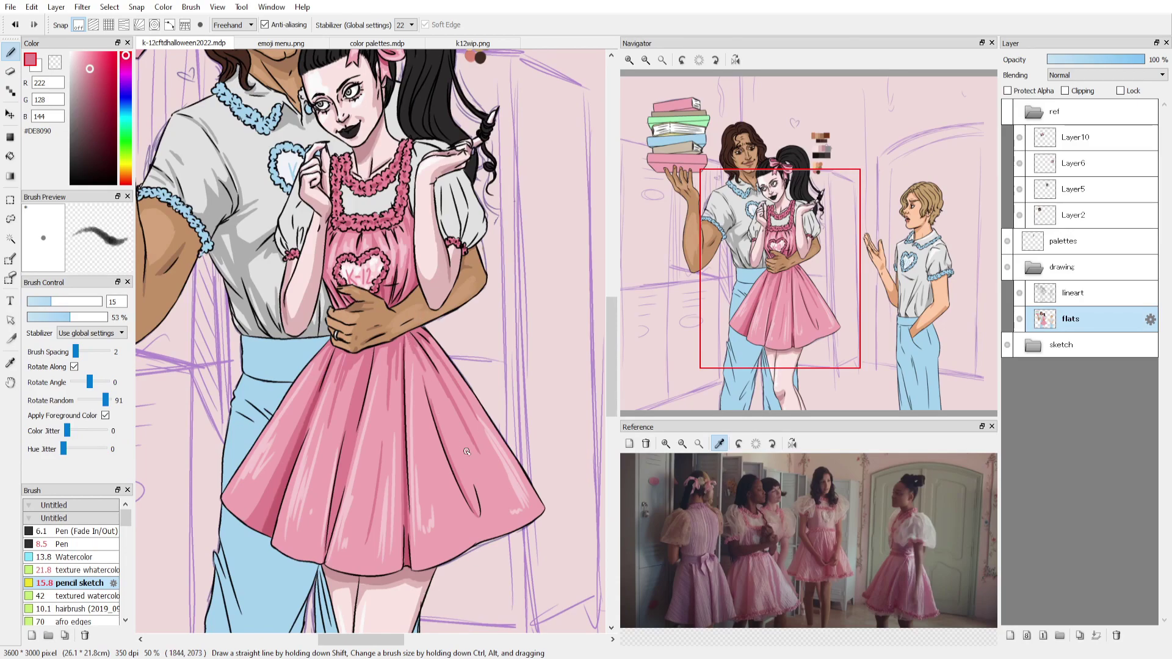
{"action": "left_click_drag", "start_coordinate": [464, 468], "coordinate": [430, 381]}
Highlight the girl's puffed sleeves in white #FFFFFF and shade her blouse with warm grey #D4CBC1.
{"action": "left_click_drag", "start_coordinate": [428, 222], "coordinate": [486, 280]}
{"action": "left_click", "coordinate": [71, 53]}
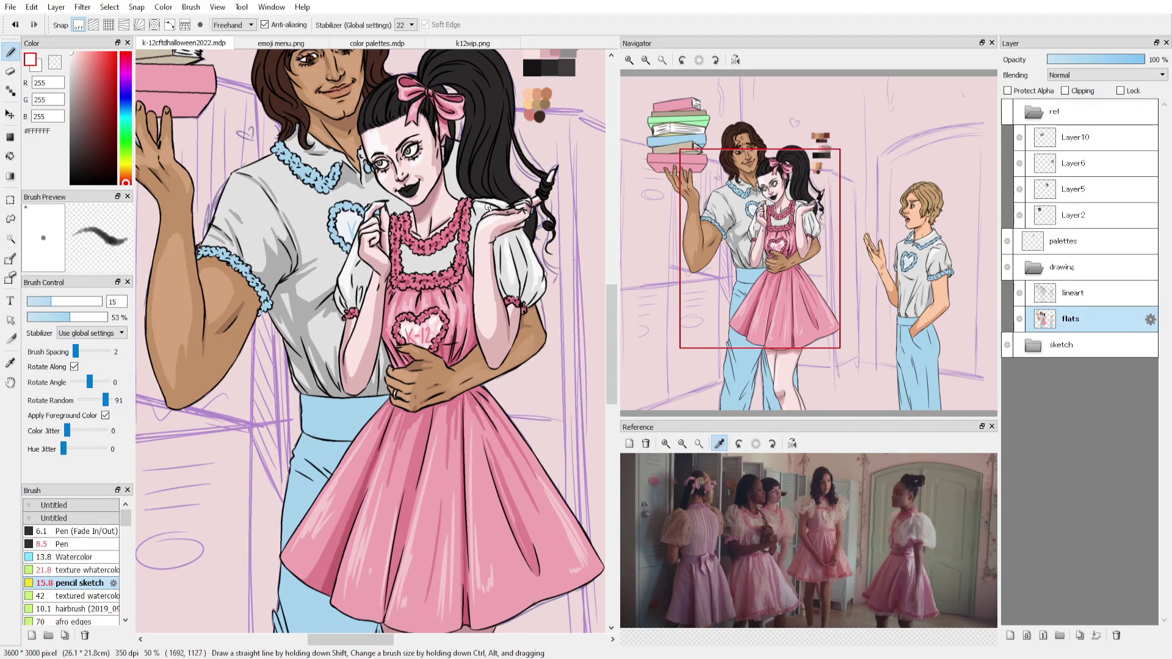
{"action": "left_click", "coordinate": [289, 257], "text": "alt"}
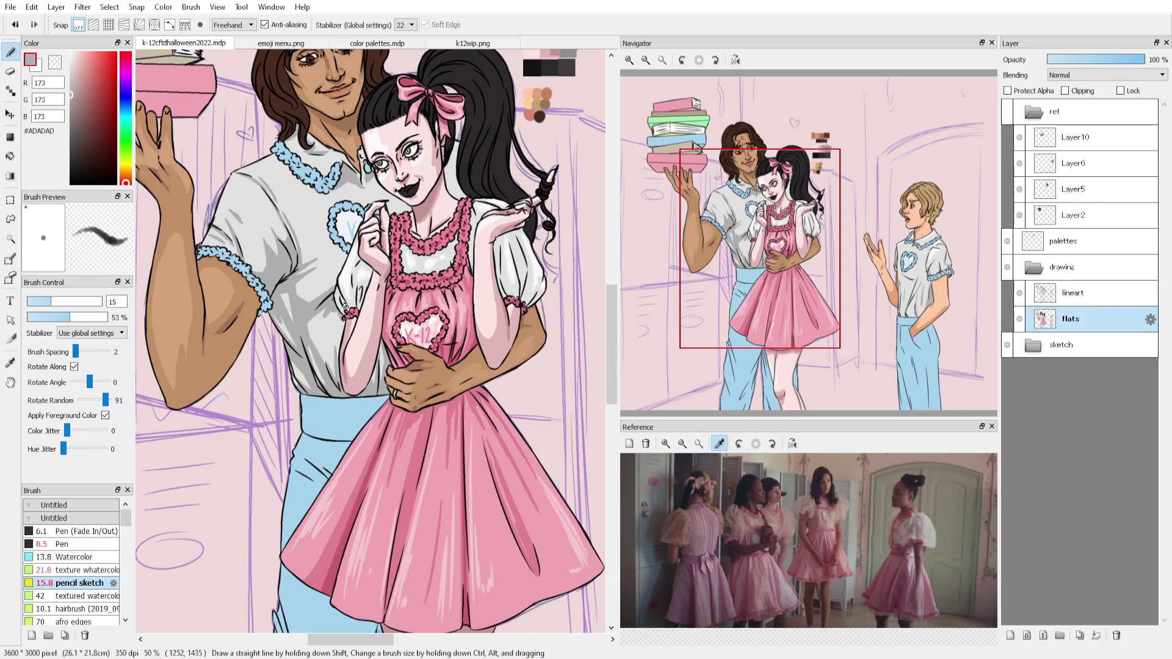
{"action": "left_click", "coordinate": [337, 305], "text": "alt"}
{"action": "left_click", "coordinate": [358, 263], "text": "alt"}
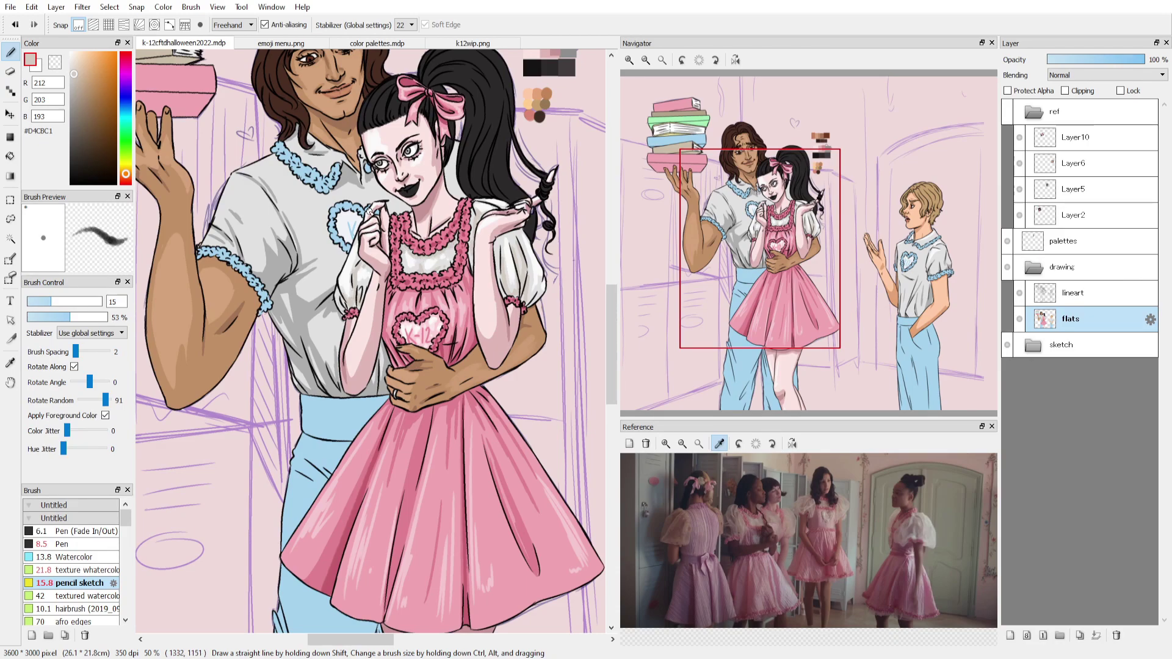
{"action": "left_click", "coordinate": [373, 173], "text": "alt"}
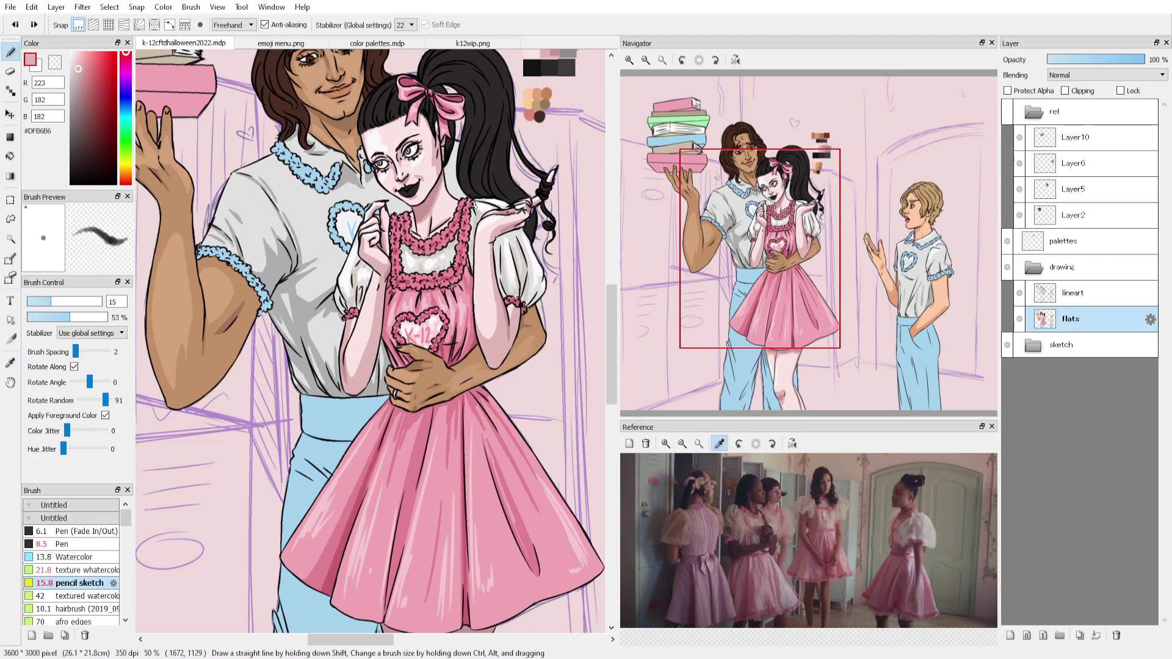
Highlight the shirts of the long-haired man and the blond character in white #FFFFFF, touching up the man's folds with #ADADAD.
{"action": "left_click", "coordinate": [289, 193], "text": "alt"}
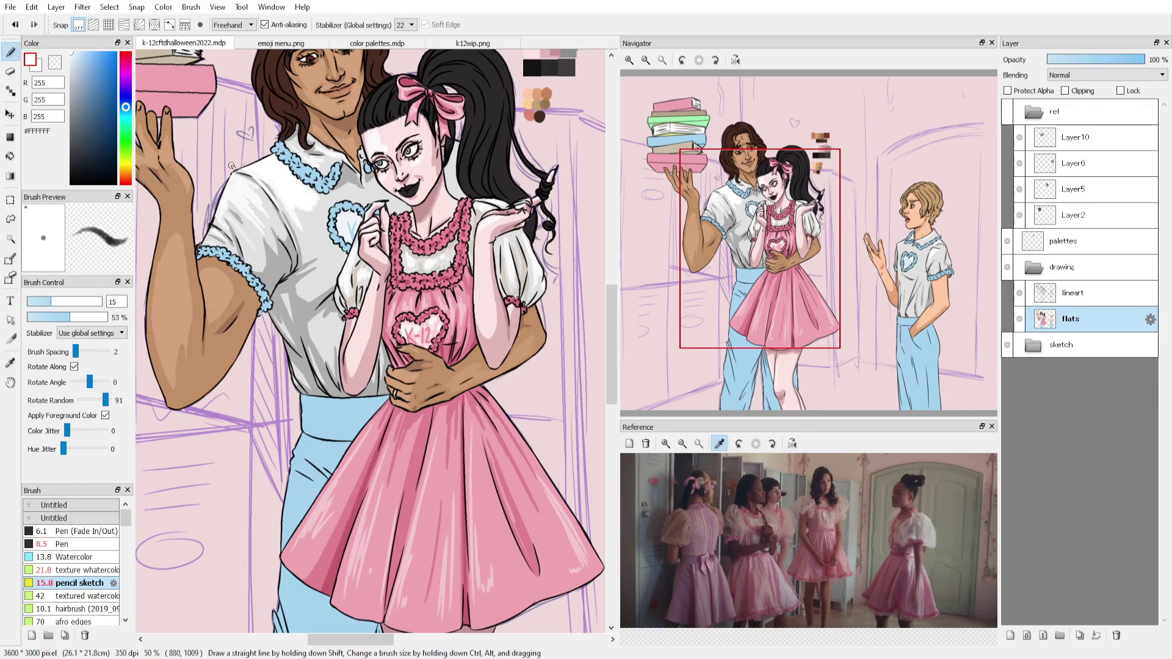
{"action": "left_click", "coordinate": [307, 286], "text": "alt"}
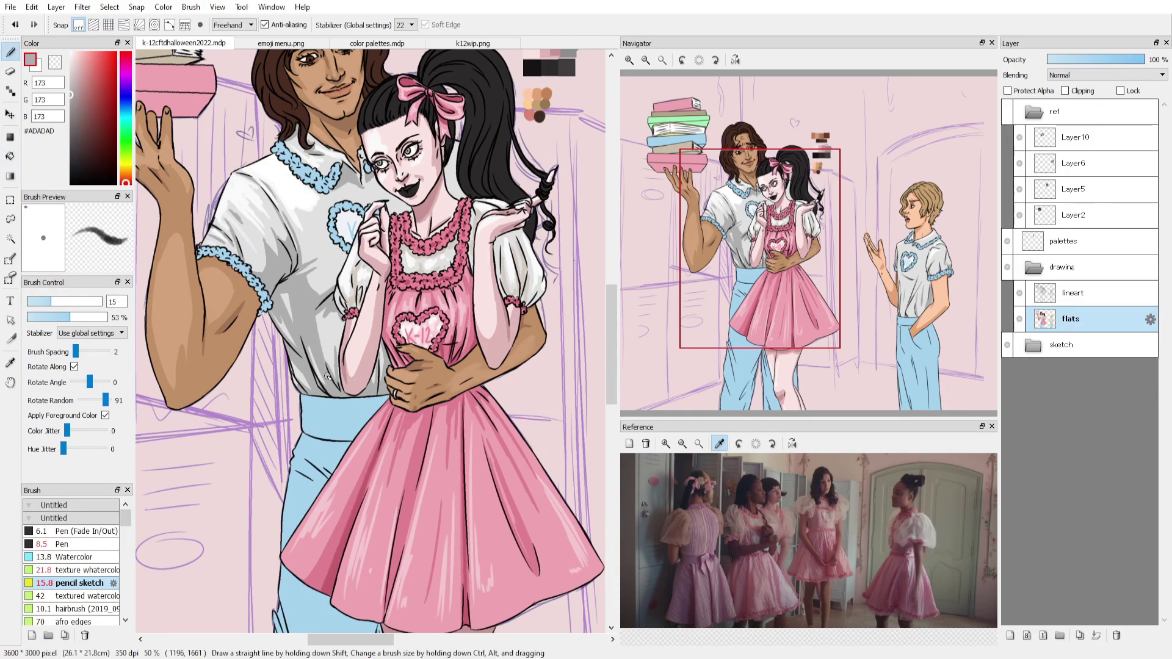
{"action": "left_click", "coordinate": [304, 183], "text": "alt"}
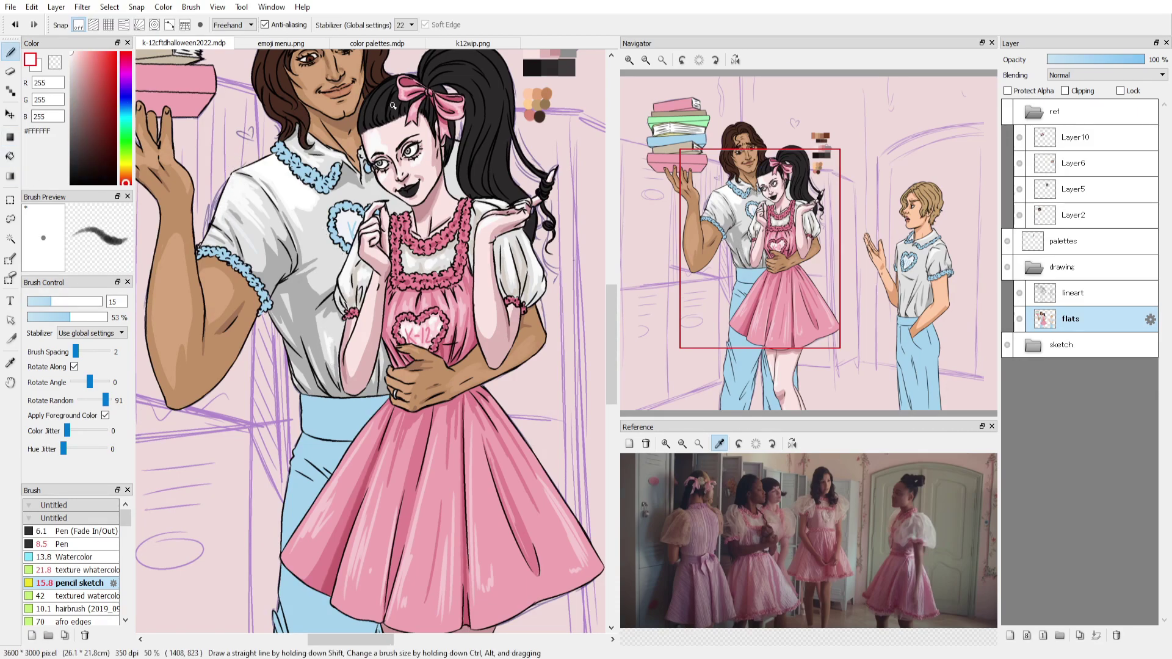
{"action": "left_click_drag", "start_coordinate": [760, 249], "coordinate": [921, 281]}
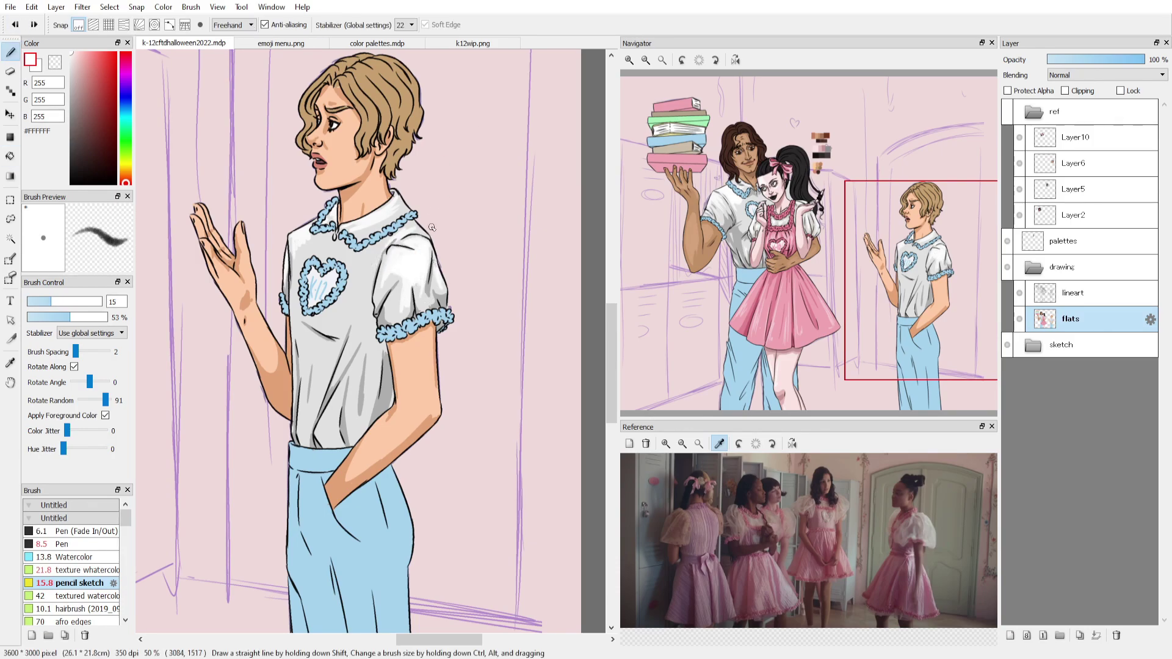
{"action": "left_click", "coordinate": [68, 301]}
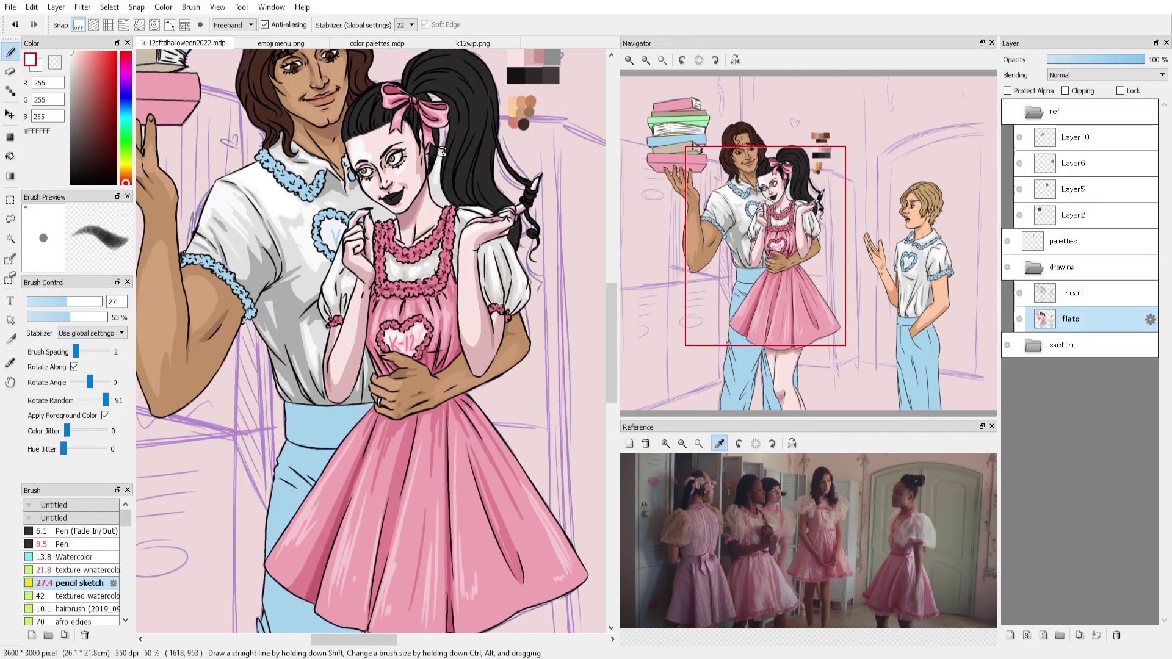
On a new layer above the flats, highlight the girl's black lips with #7B7B7B and darken her eye makeup with #3D3D3D.
{"action": "left_click", "coordinate": [259, 275], "text": "alt"}
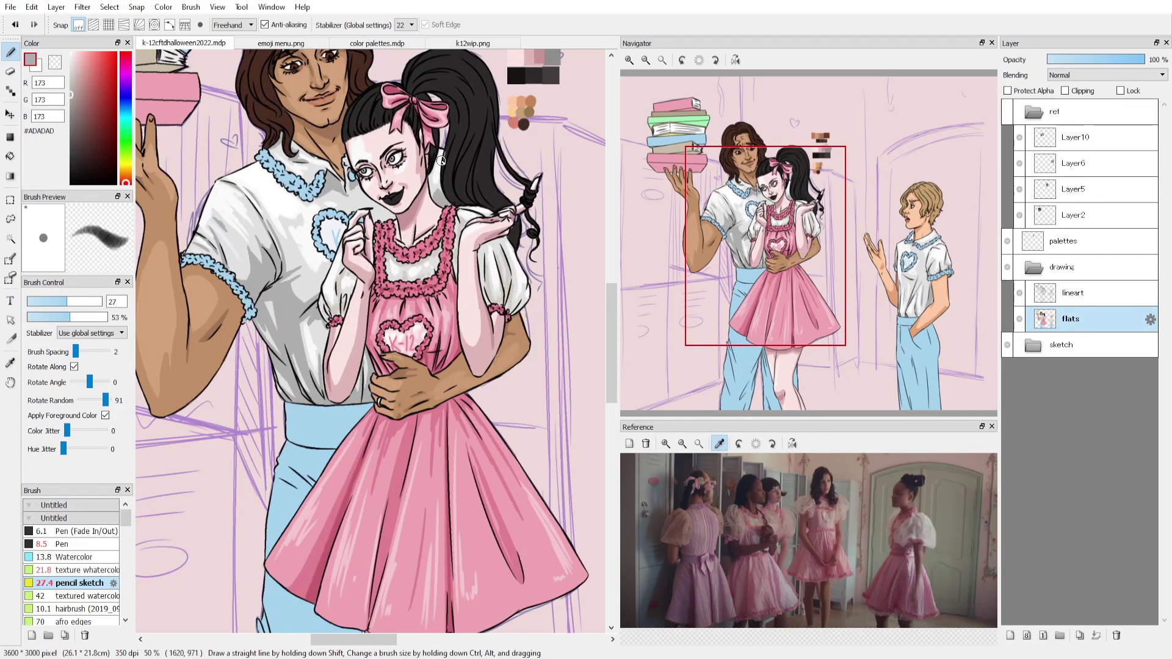
{"action": "key", "text": "ctrl+shift+n"}
{"action": "scroll", "coordinate": [440, 160], "scroll_direction": "up", "scroll_amount": 2}
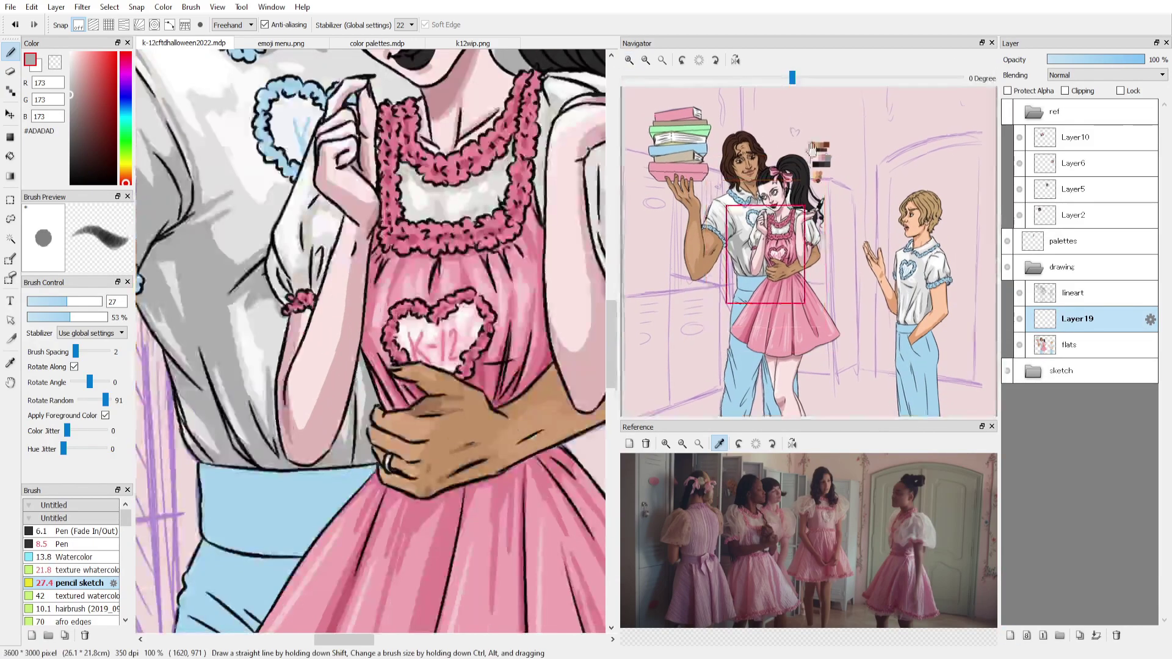
{"action": "left_click", "coordinate": [185, 171], "text": "alt"}
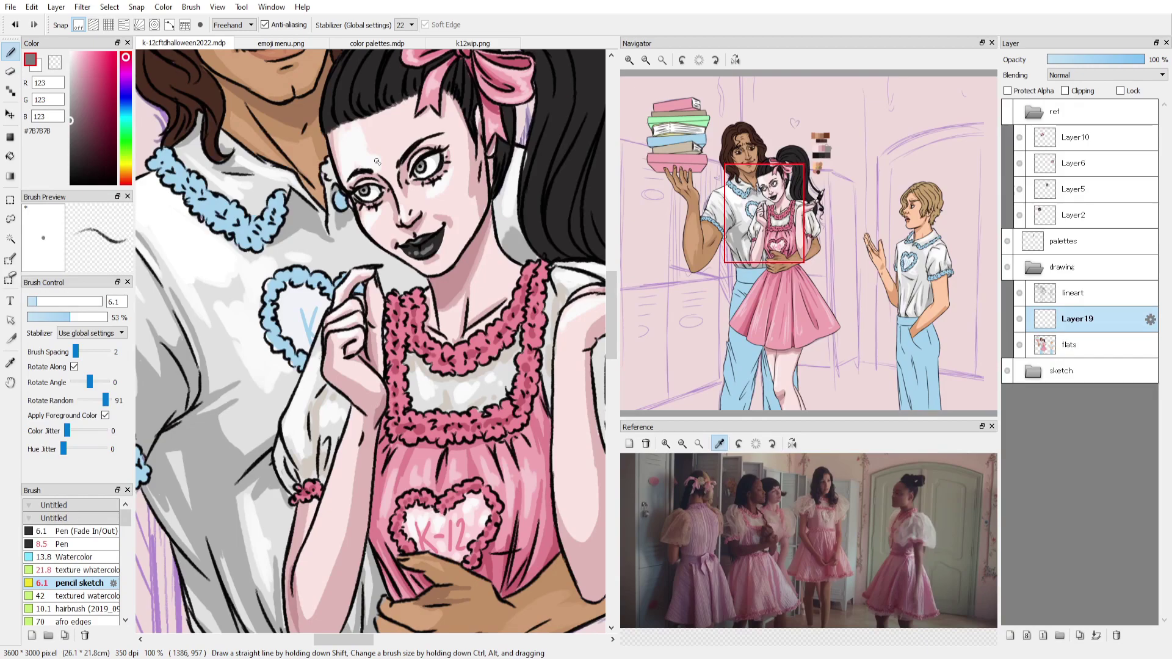
{"action": "left_click_drag", "start_coordinate": [405, 159], "coordinate": [427, 160]}
{"action": "left_click", "coordinate": [415, 160], "text": "alt"}
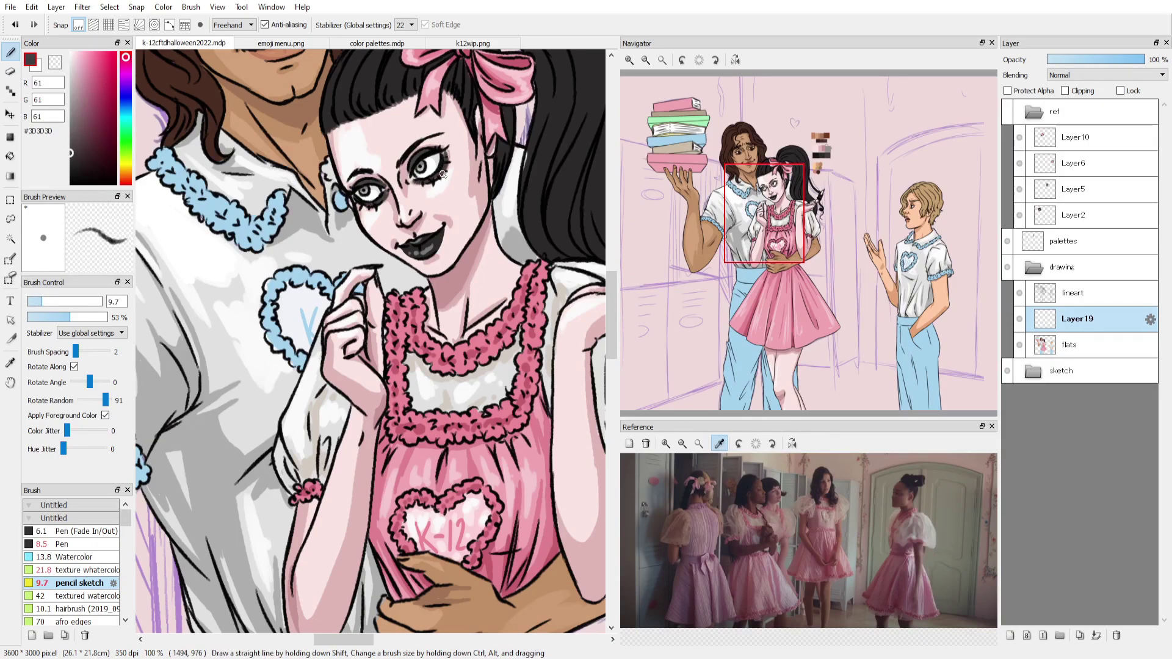
Blend smoky shadow around the girl's eyes with the textured watercolor brush at size 11.7 and 11% opacity, using #3D3D3D and #BBBBBB.
{"action": "key", "text": "Down"}
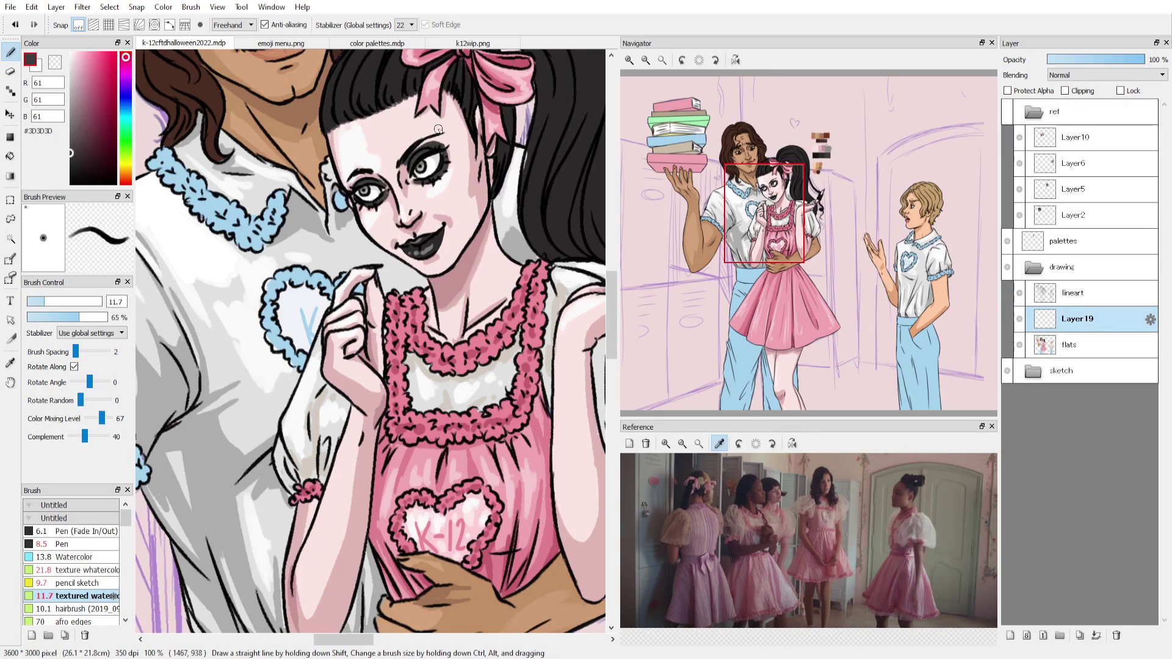
{"action": "mouse_move", "coordinate": [427, 145]}
{"action": "left_mouse_down"}
{"action": "mouse_move", "coordinate": [409, 174]}
{"action": "mouse_move", "coordinate": [351, 186]}
{"action": "left_mouse_up"}
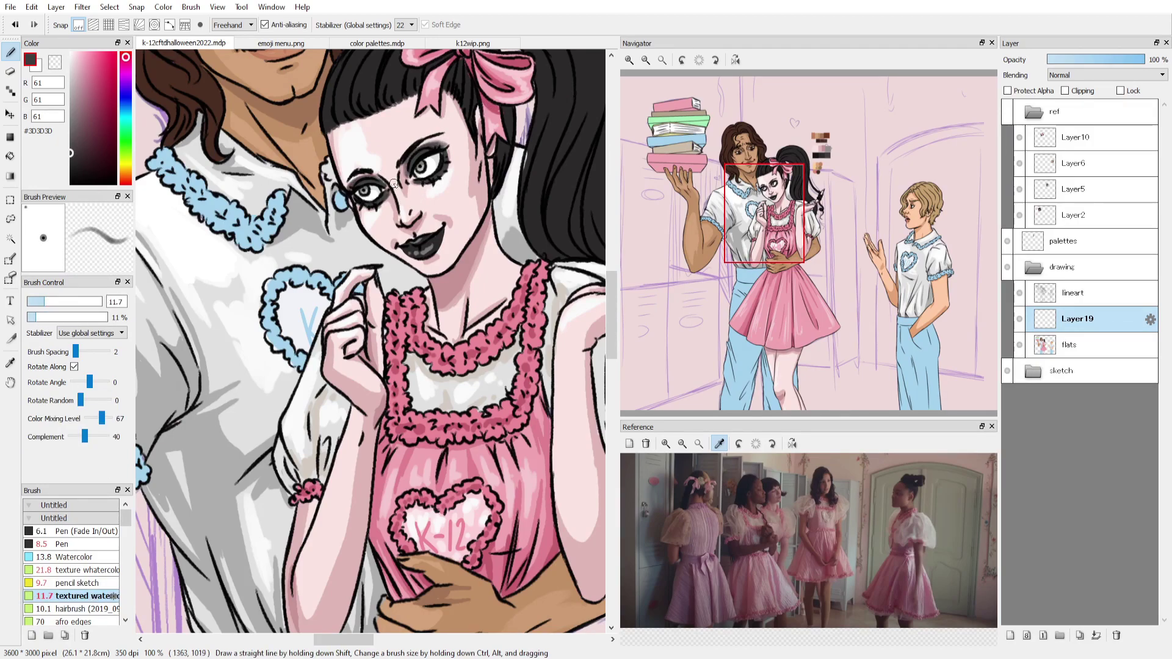
{"action": "left_click", "coordinate": [431, 250], "text": "alt"}
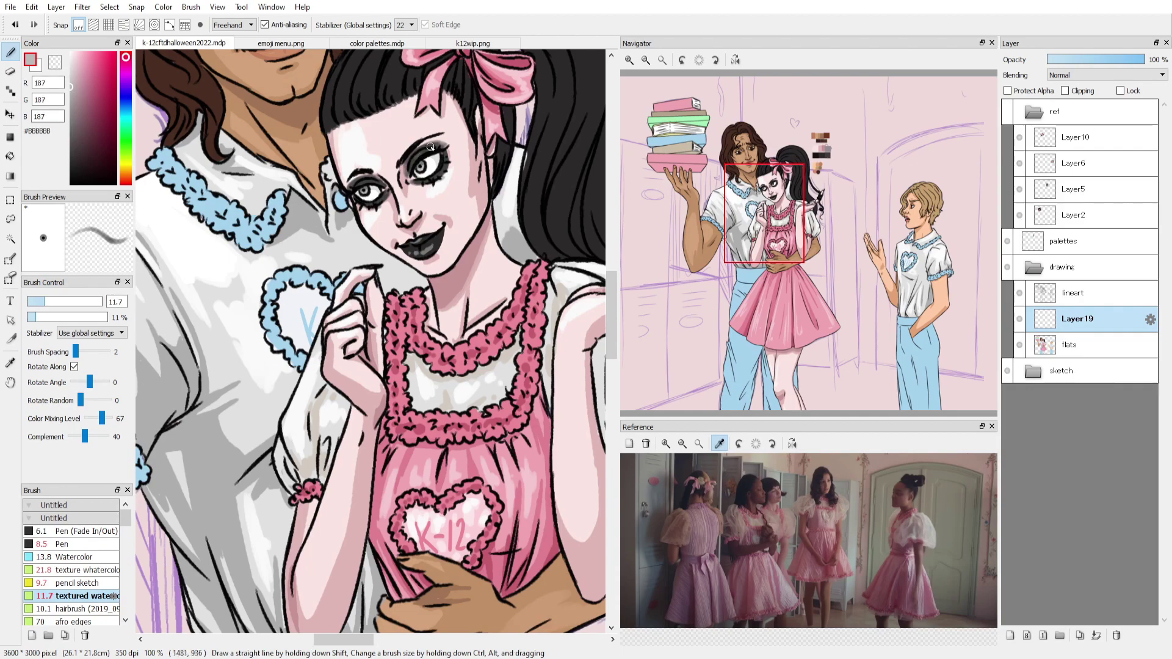
{"action": "key", "text": "ctrl+minus"}
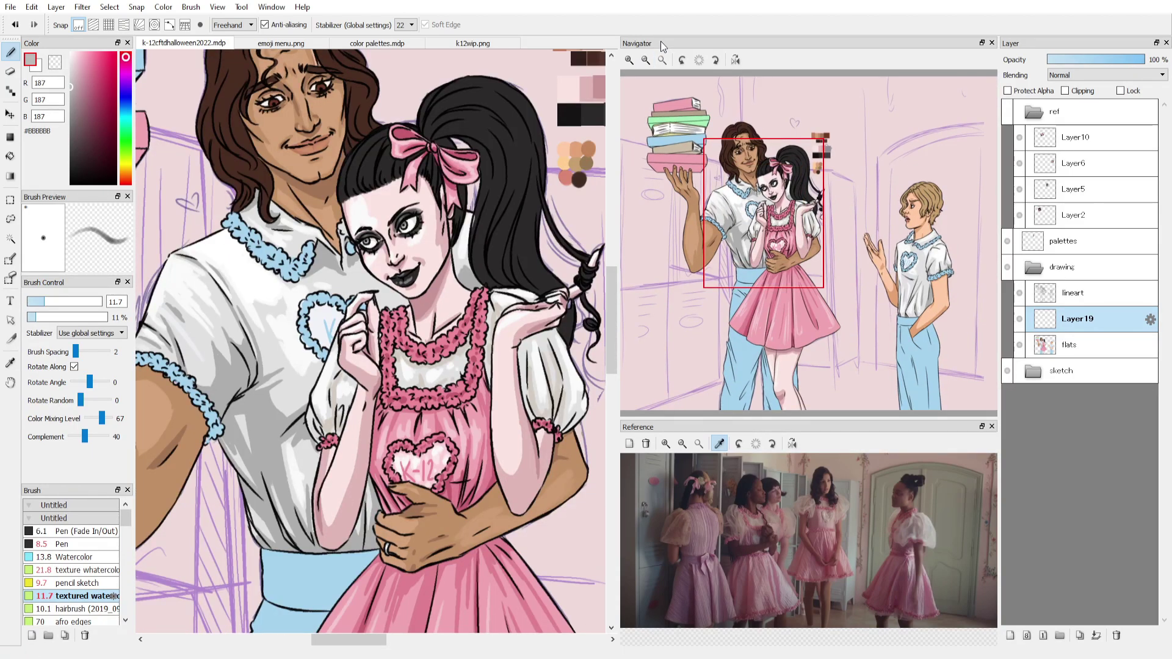
Softly highlight the long-haired man's face on the flats layer with the textured watercolor brush, using #FDDEC3 and #E0B693.
{"action": "scroll", "coordinate": [792, 189], "scroll_direction": "up", "scroll_amount": 3}
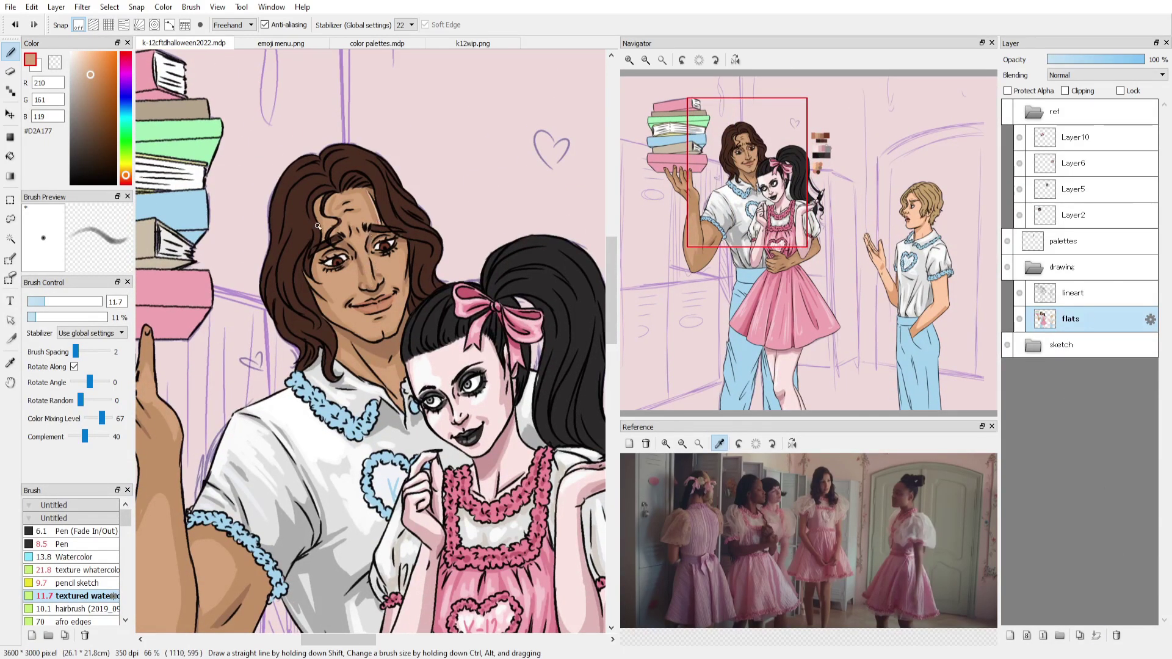
{"action": "left_click", "coordinate": [342, 244], "text": "alt"}
{"action": "left_click_drag", "start_coordinate": [371, 269], "coordinate": [391, 269]}
{"action": "scroll", "coordinate": [371, 281], "scroll_direction": "up", "scroll_amount": 2}
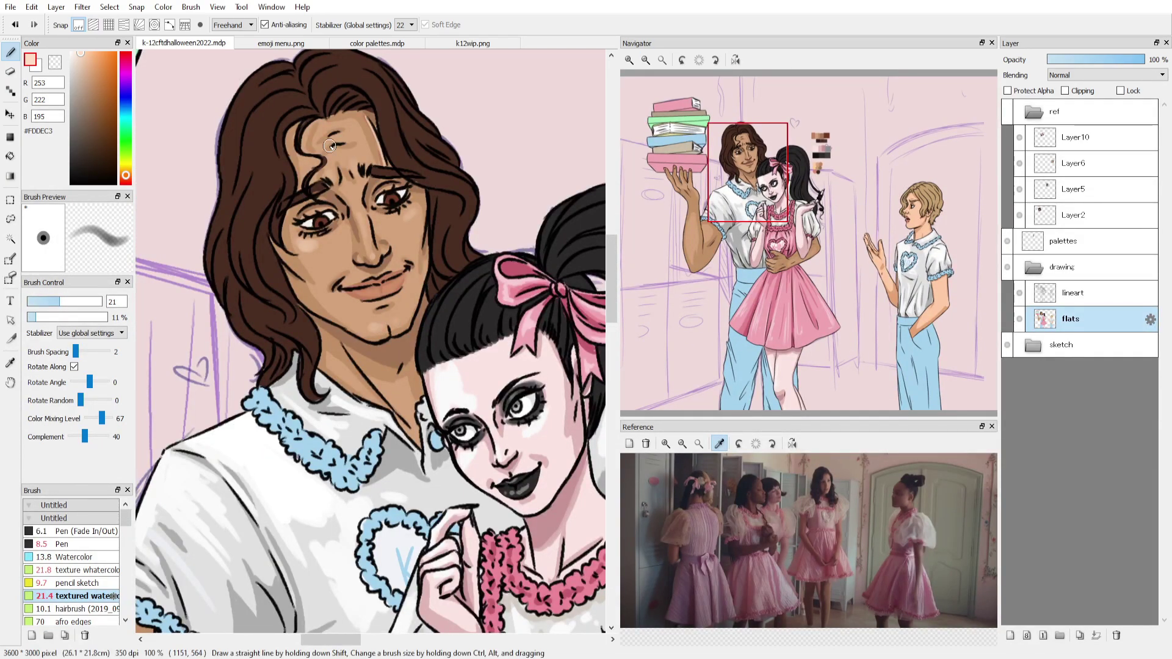
{"action": "mouse_move", "coordinate": [781, 144]}
{"action": "left_mouse_down"}
{"action": "mouse_move", "coordinate": [724, 162]}
{"action": "mouse_move", "coordinate": [759, 217]}
{"action": "mouse_move", "coordinate": [747, 184]}
{"action": "left_mouse_up"}
{"action": "scroll", "coordinate": [748, 183], "scroll_direction": "down", "scroll_amount": 1}
{"action": "left_click_drag", "start_coordinate": [431, 130], "coordinate": [421, 130]}
{"action": "left_click", "coordinate": [327, 174], "text": "alt"}
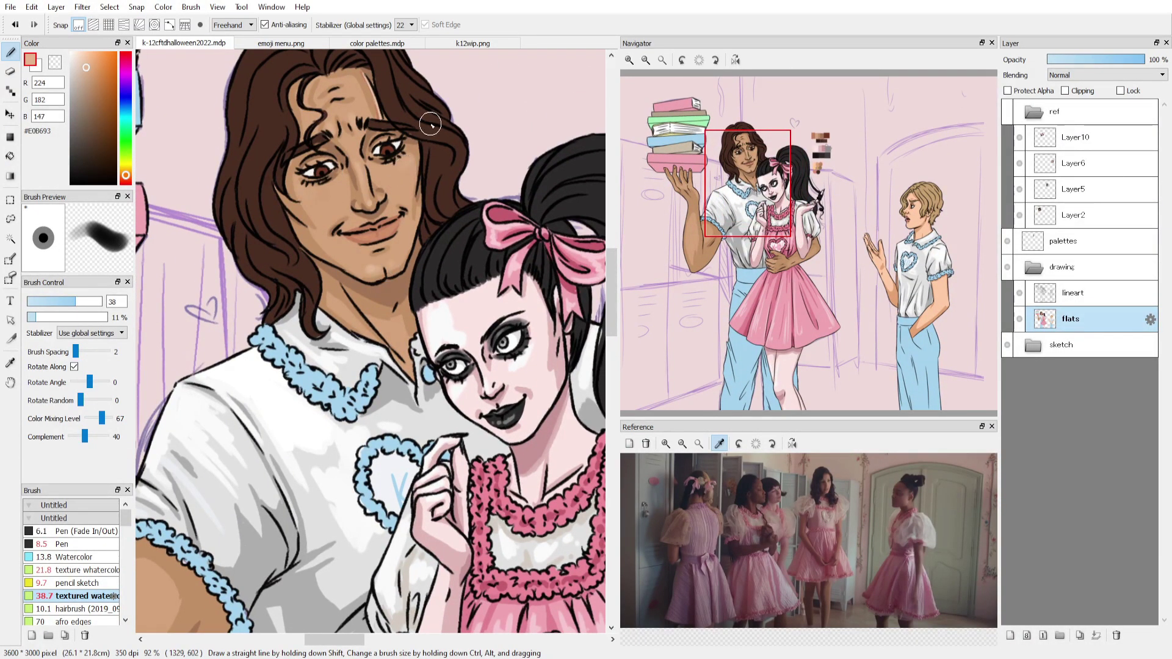
Shade the long-haired man's blue shirt trim and trouser waistband with #73A5C7 using the pencil sketch brush at size 9.7.
{"action": "scroll", "coordinate": [430, 124], "scroll_direction": "down", "scroll_amount": 3}
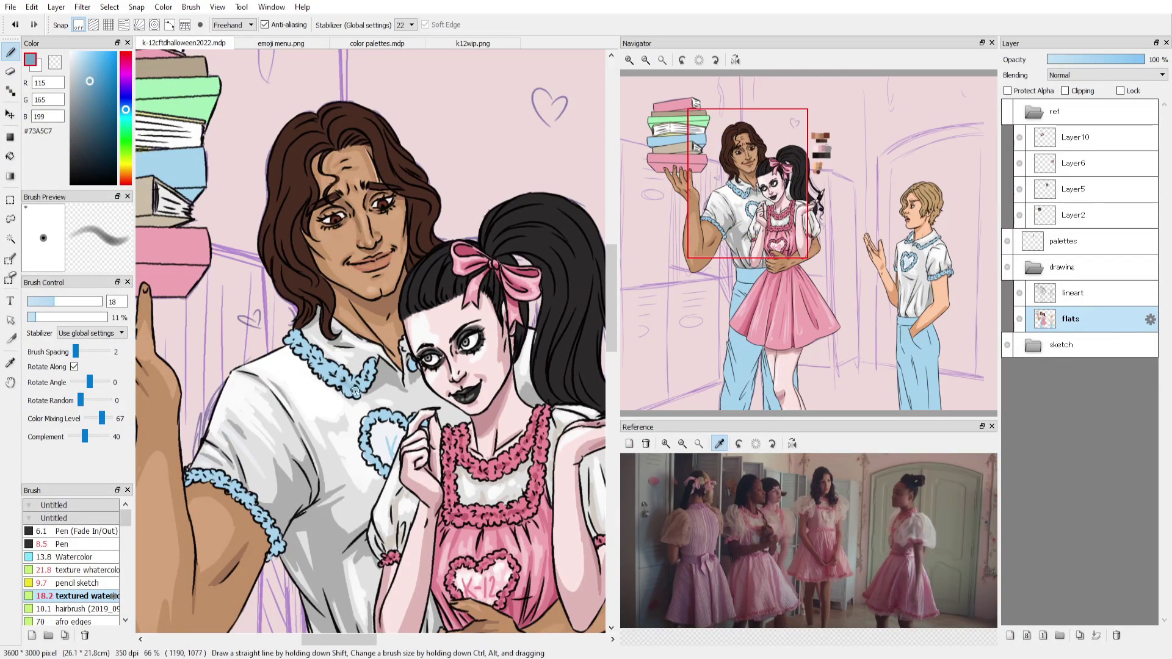
{"action": "left_click", "coordinate": [92, 569]}
{"action": "left_click", "coordinate": [109, 584]}
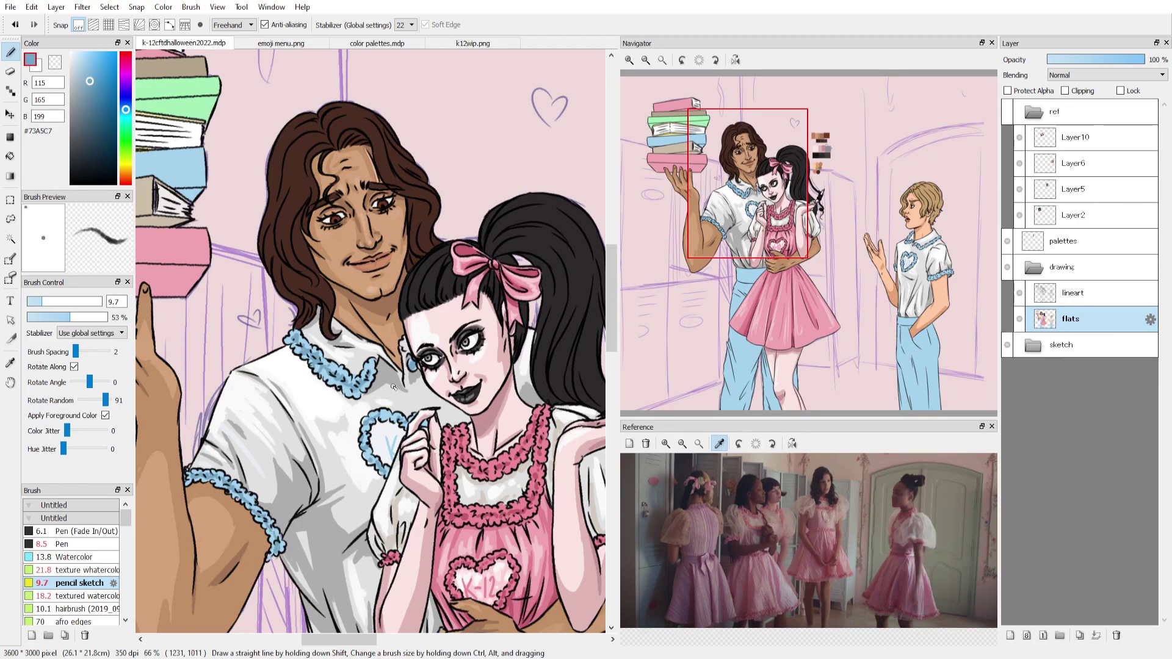
{"action": "scroll", "coordinate": [398, 354], "scroll_direction": "down", "scroll_amount": 5}
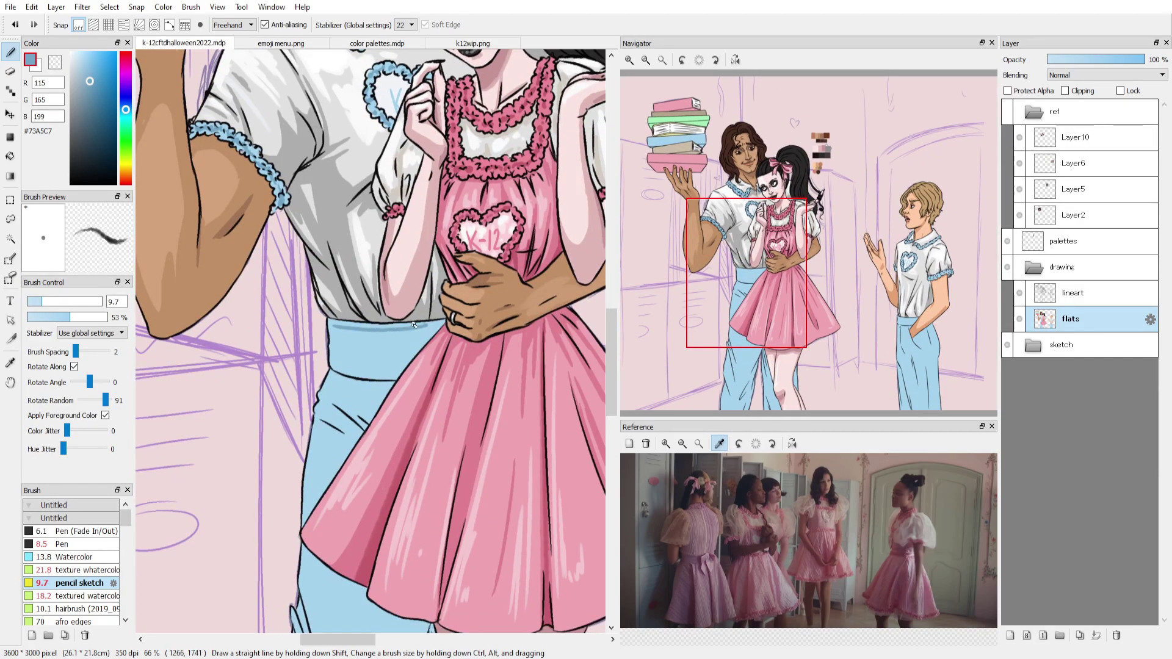
{"action": "left_click_drag", "start_coordinate": [401, 332], "coordinate": [411, 360]}
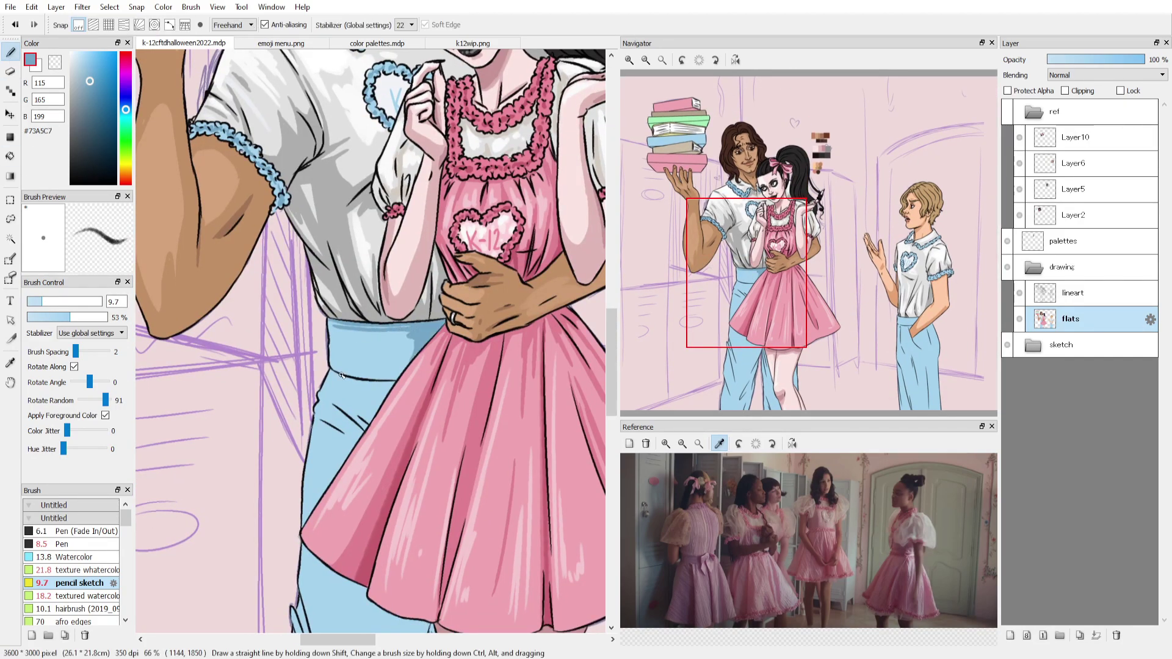
Shade the hip creases and leg folds of the long-haired man's blue trousers with #73A5C7.
{"action": "scroll", "coordinate": [387, 356], "scroll_direction": "down", "scroll_amount": 3}
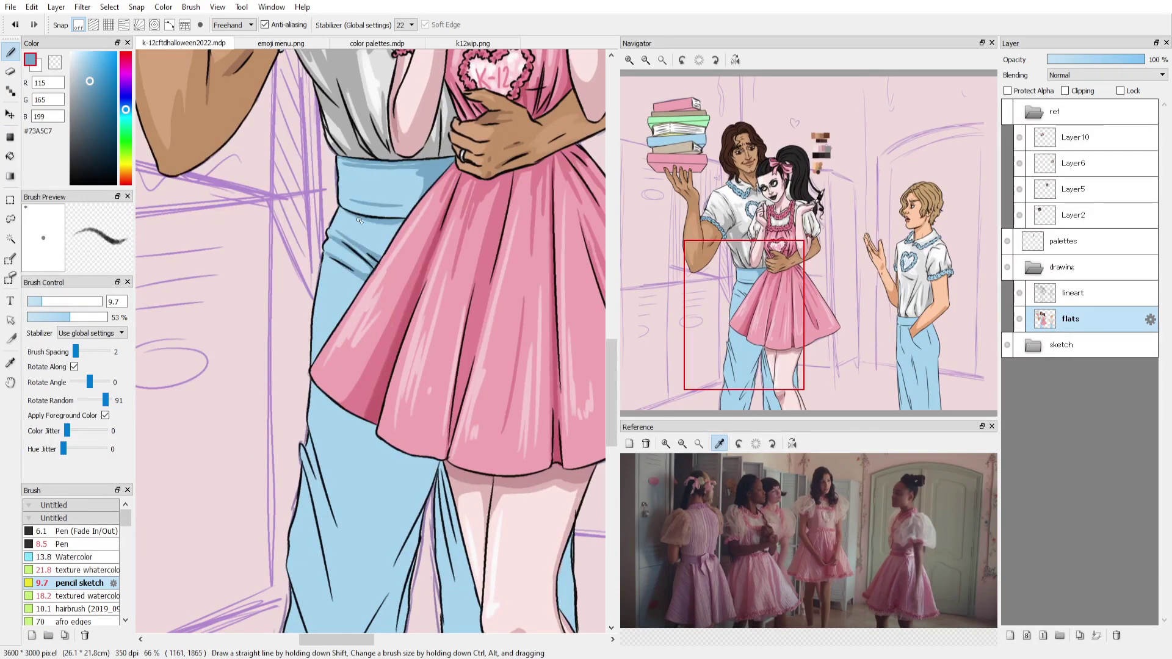
{"action": "scroll", "coordinate": [423, 188], "scroll_direction": "down", "scroll_amount": 2}
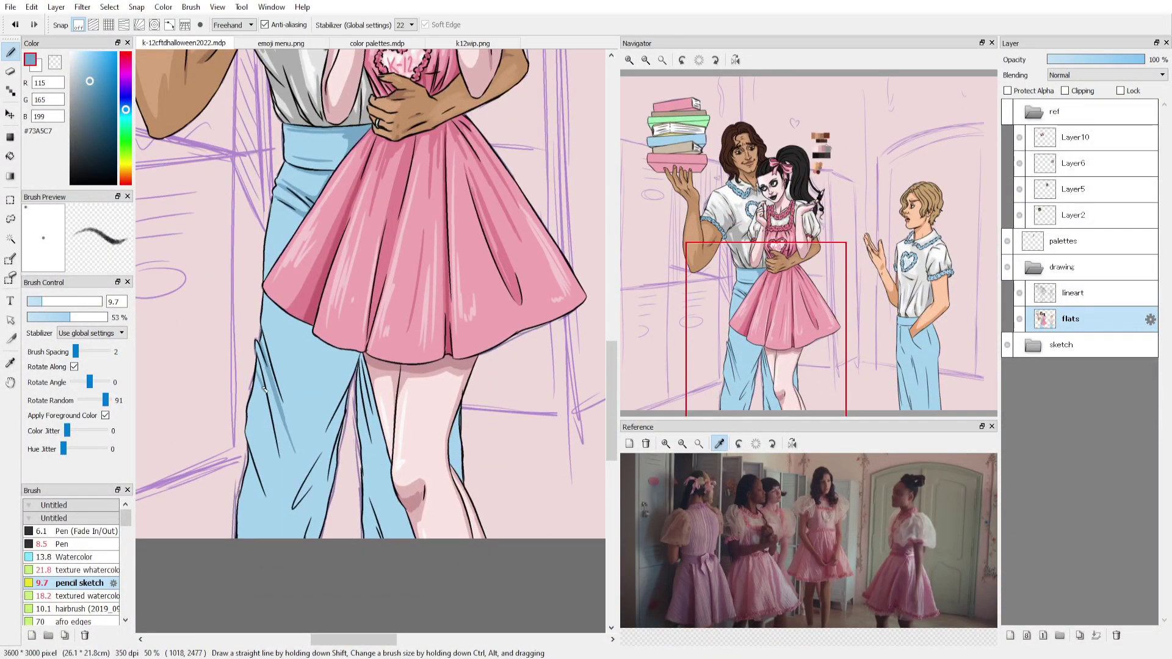
{"action": "left_click_drag", "start_coordinate": [257, 369], "coordinate": [296, 499]}
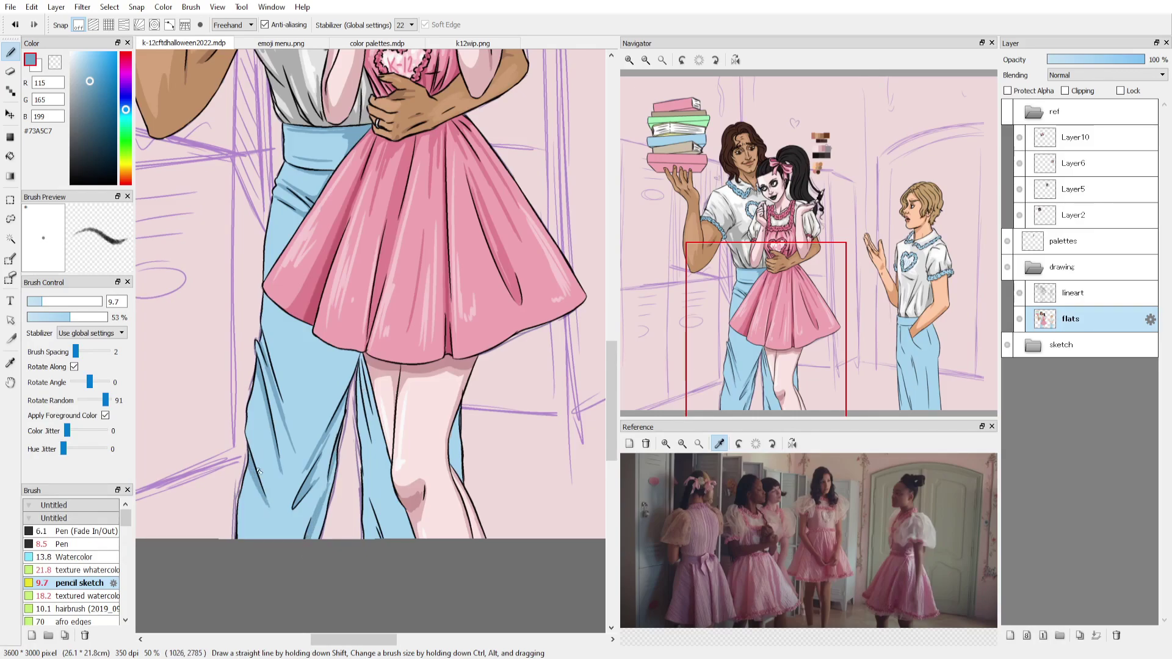
{"action": "left_click_drag", "start_coordinate": [250, 463], "coordinate": [237, 539]}
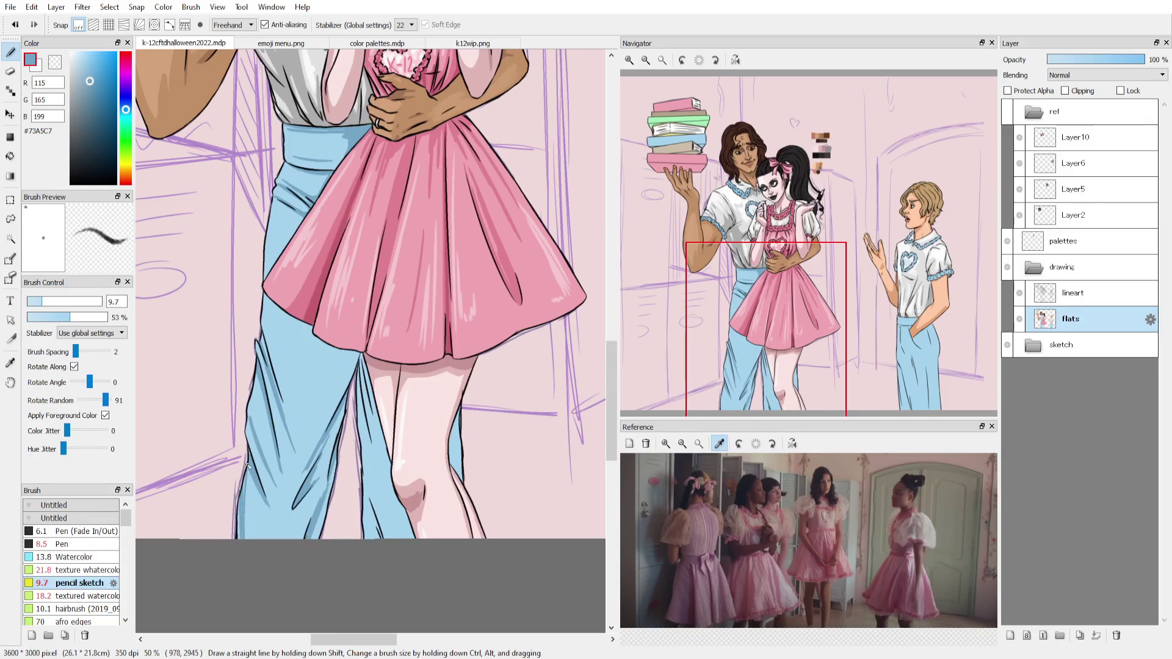
With alpha protected, shade the man's trousers below the skirt hem and along the inner legs, then refine the folds with #A5D2EF.
{"action": "key", "text": "bracketright"}
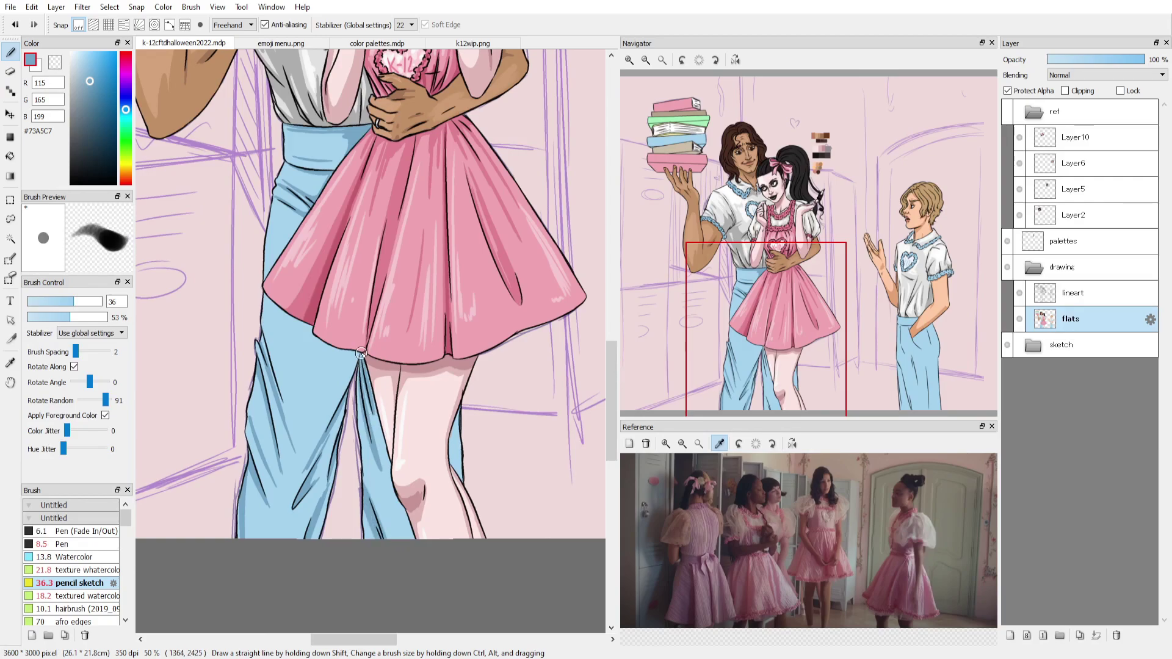
{"action": "mouse_move", "coordinate": [333, 397]}
{"action": "left_mouse_down"}
{"action": "mouse_move", "coordinate": [346, 356]}
{"action": "mouse_move", "coordinate": [302, 330]}
{"action": "left_mouse_up"}
{"action": "key", "text": "bracketleft"}
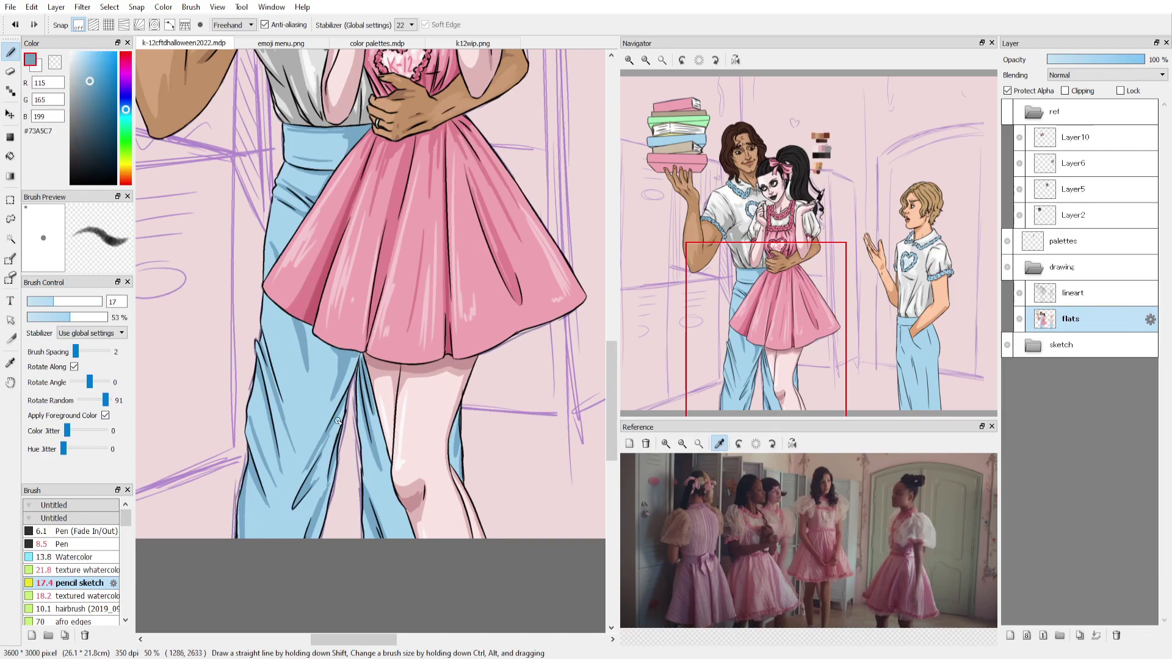
{"action": "left_click", "coordinate": [297, 418], "text": "alt"}
{"action": "left_click_drag", "start_coordinate": [296, 418], "coordinate": [273, 377]}
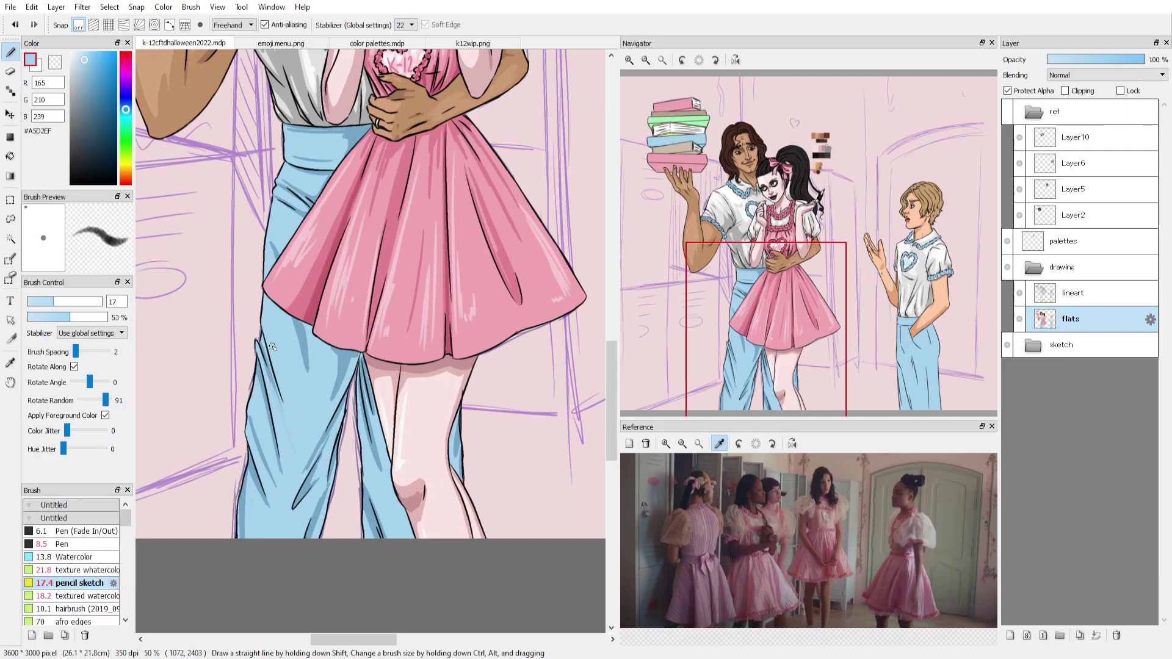
Shade the blond character's blue shirt trim, trouser waistband and pocket opening with #73A5C7 at brush size 17.4.
{"action": "left_click", "coordinate": [909, 305]}
{"action": "left_click", "coordinate": [343, 215], "text": "alt"}
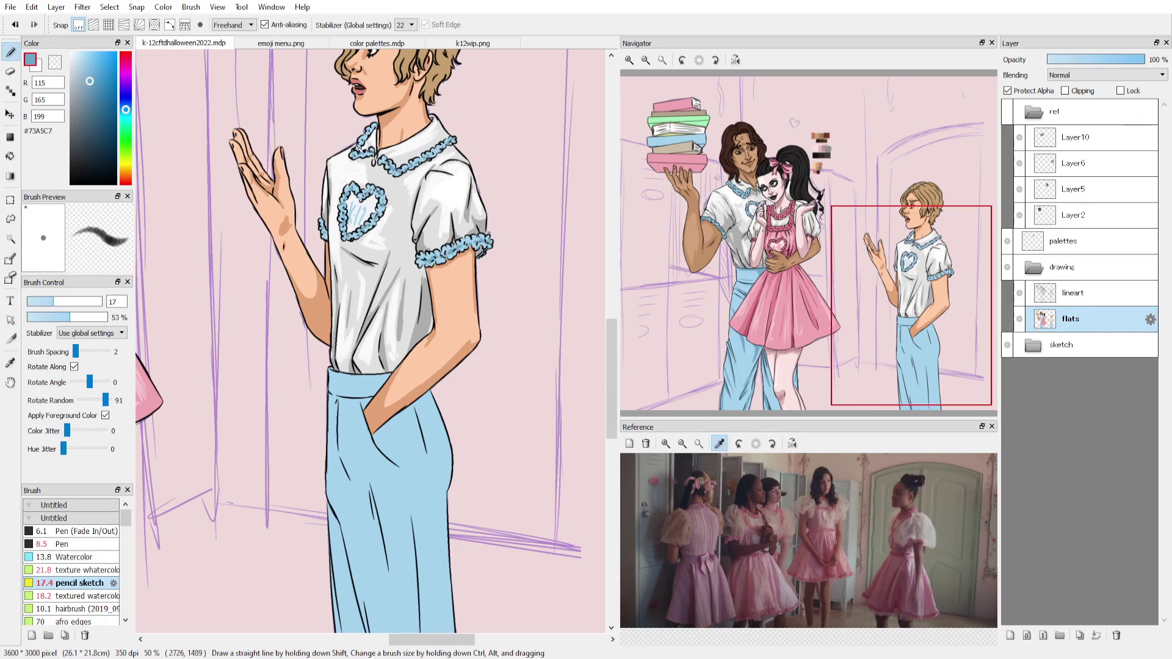
{"action": "left_click_drag", "start_coordinate": [416, 89], "coordinate": [463, 64]}
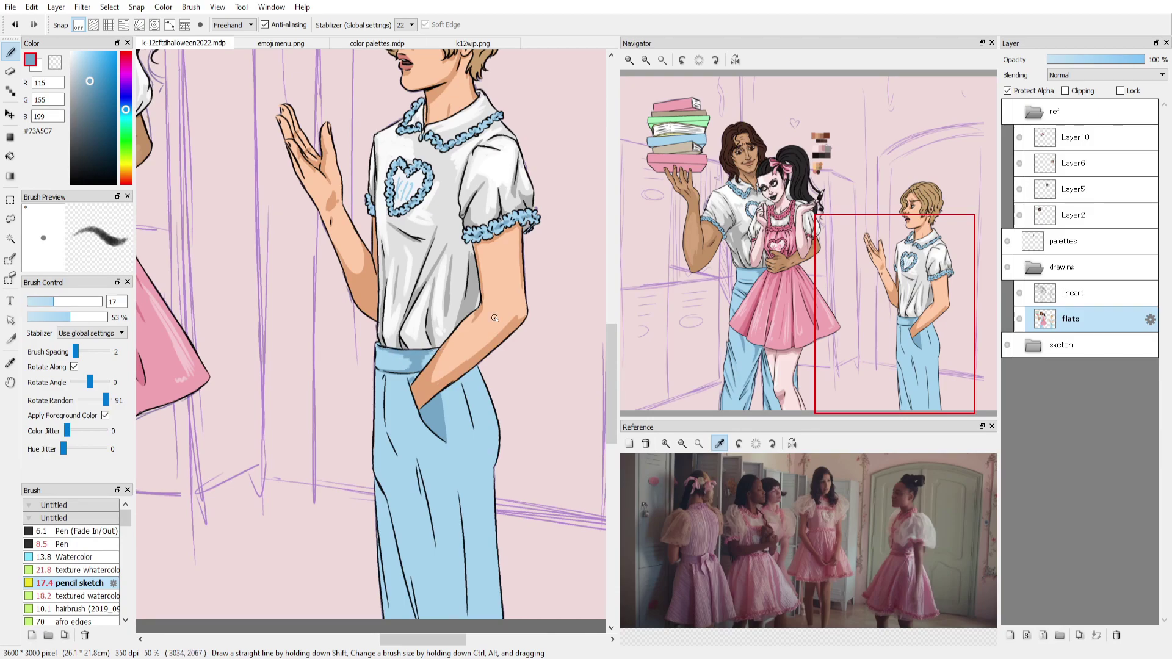
Shade the folds and edges of the blond character's blue trouser legs with #73A5C7 using the pencil sketch brush.
{"action": "left_click_drag", "start_coordinate": [463, 382], "coordinate": [480, 476]}
{"action": "left_click_drag", "start_coordinate": [499, 610], "coordinate": [497, 494]}
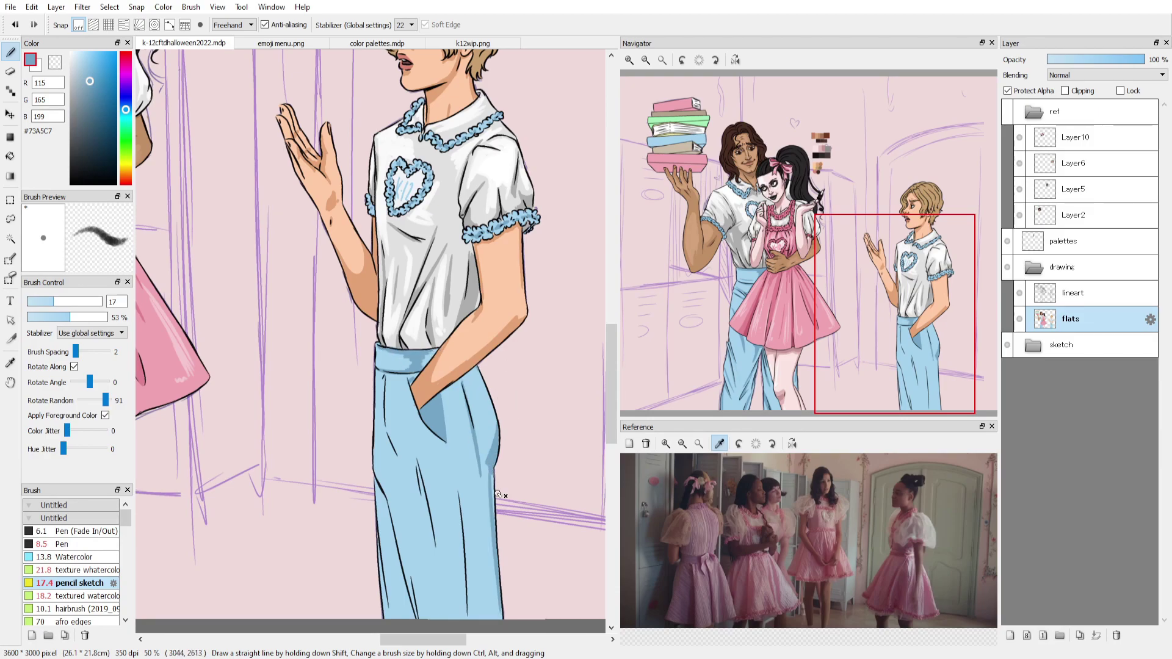
{"action": "left_click_drag", "start_coordinate": [373, 463], "coordinate": [406, 586]}
{"action": "left_click_drag", "start_coordinate": [391, 519], "coordinate": [453, 519]}
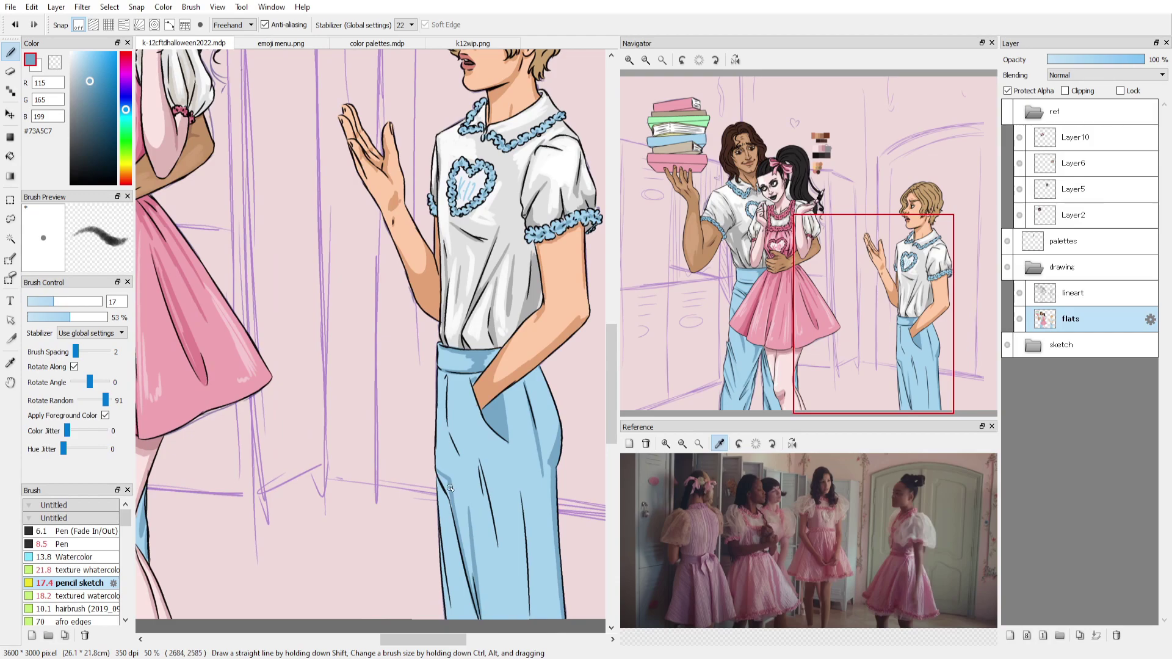
{"action": "mouse_move", "coordinate": [449, 419]}
{"action": "left_mouse_down"}
{"action": "mouse_move", "coordinate": [482, 482]}
{"action": "mouse_move", "coordinate": [502, 582]}
{"action": "left_mouse_up"}
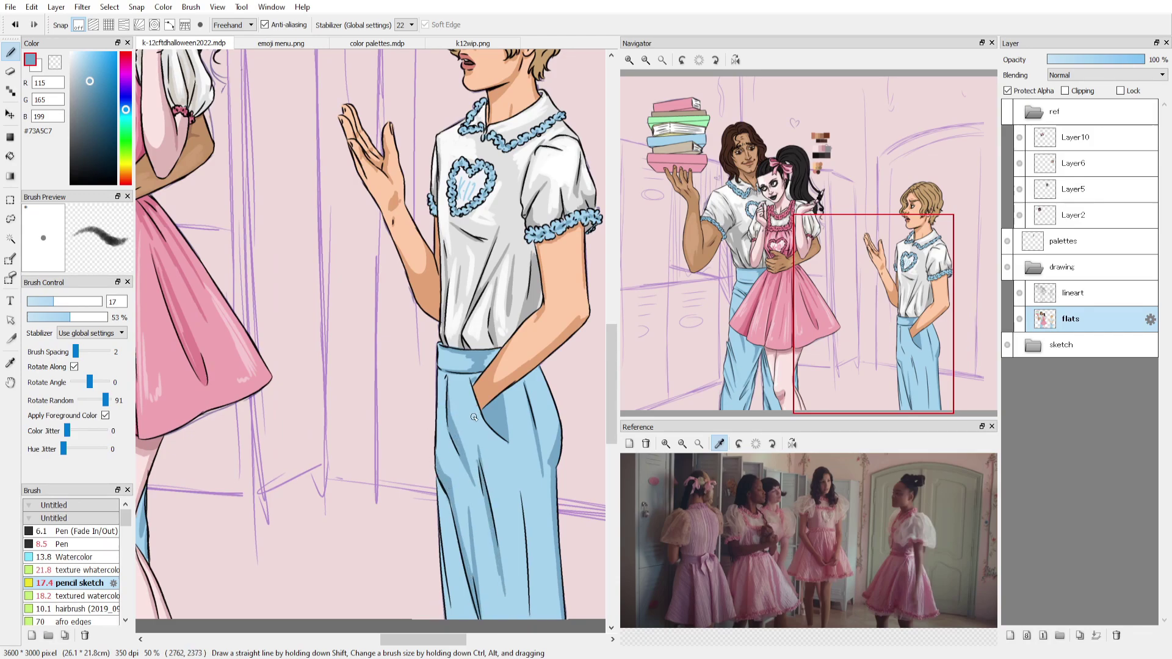
{"action": "left_click_drag", "start_coordinate": [515, 474], "coordinate": [526, 615]}
{"action": "left_click_drag", "start_coordinate": [441, 516], "coordinate": [467, 618]}
Deepen the darkest trouser shadows on the blond character with #5487A9.
{"action": "key", "text": "g"}
{"action": "key", "text": "b"}
{"action": "left_click", "coordinate": [441, 486], "text": "alt"}
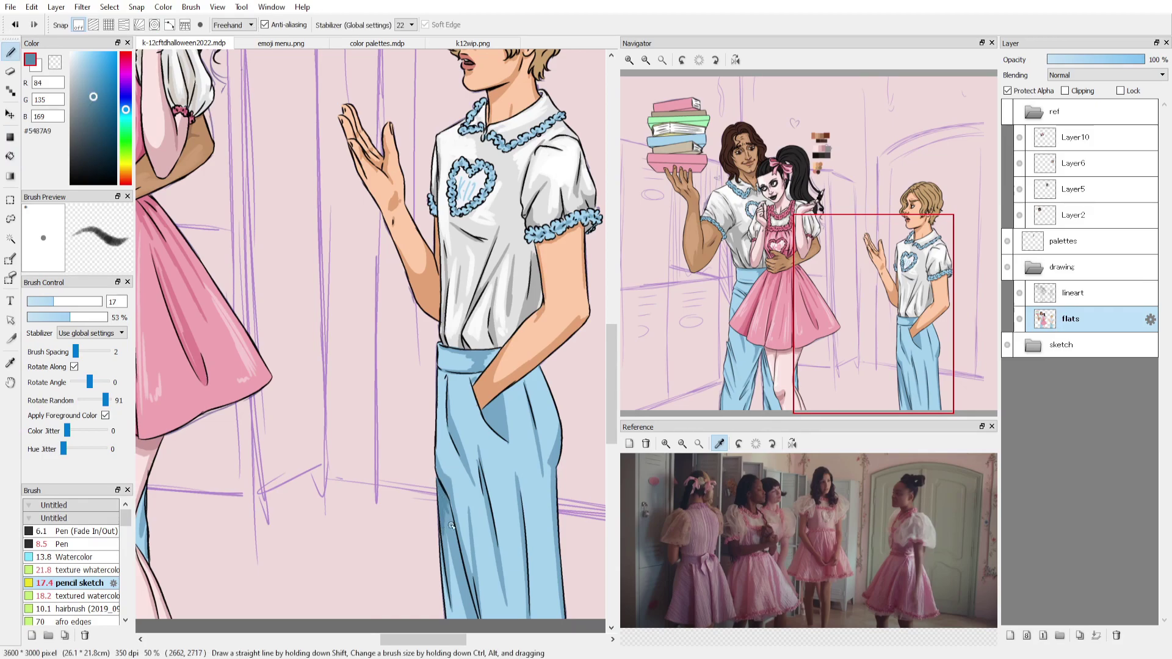
Highlight the blond character's trousers around the hip and down the leg folds with #DFF2FF.
{"action": "left_click", "coordinate": [464, 391], "text": "alt"}
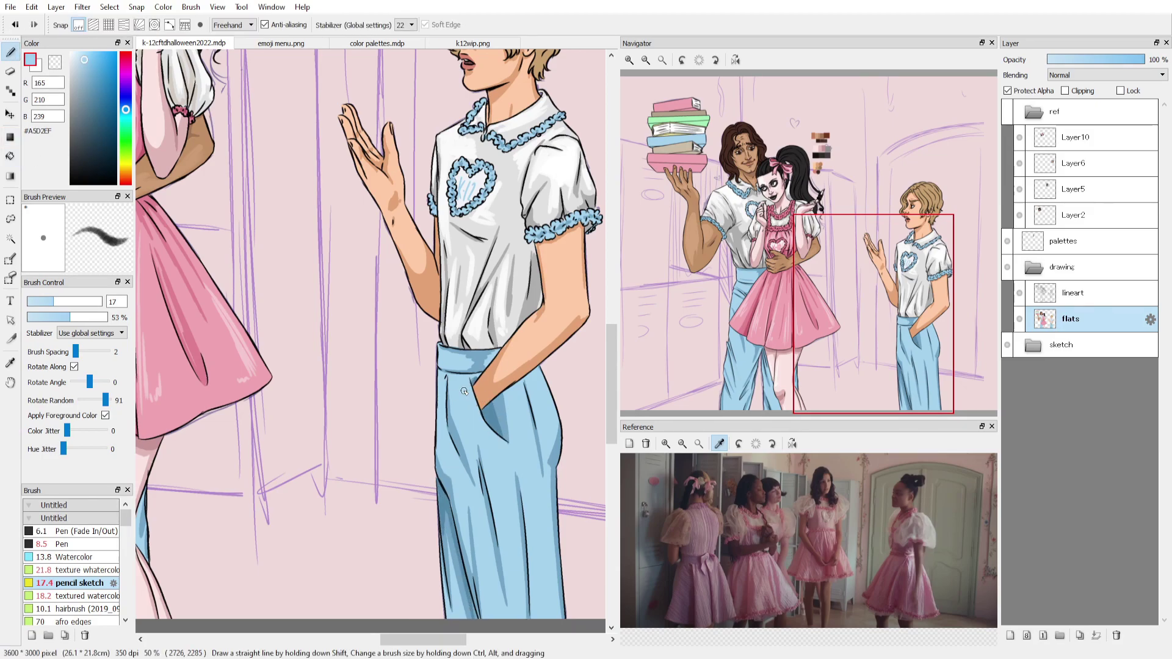
{"action": "left_click", "coordinate": [459, 418], "text": "alt"}
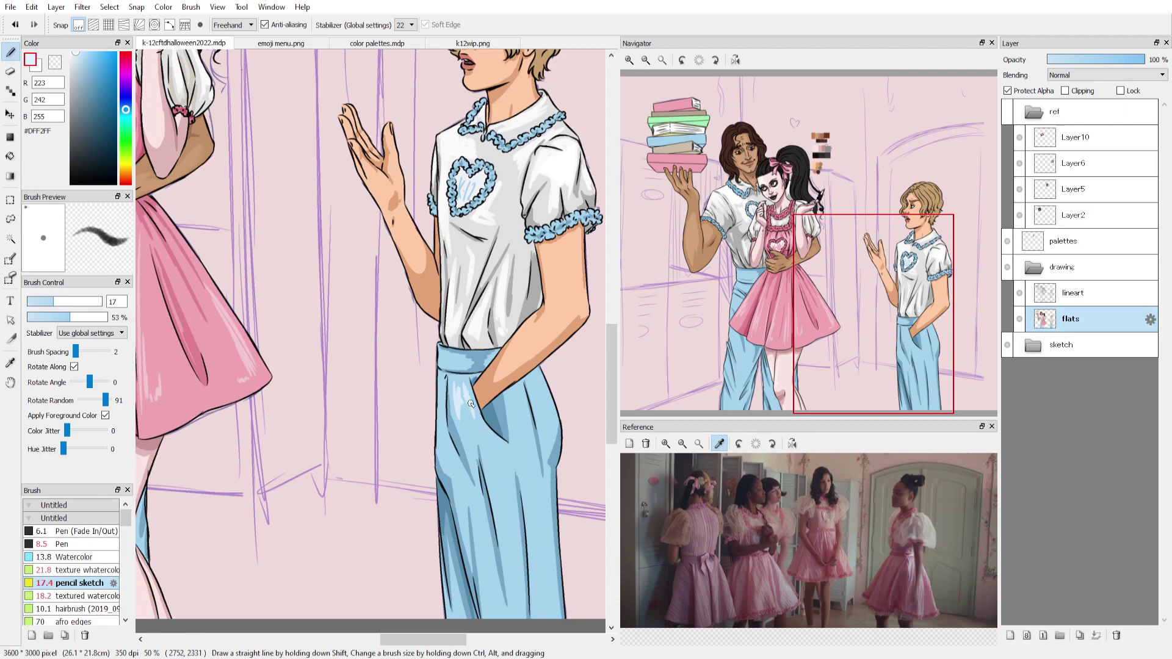
{"action": "left_click_drag", "start_coordinate": [534, 406], "coordinate": [519, 518]}
{"action": "mouse_move", "coordinate": [537, 440]}
{"action": "left_mouse_down"}
{"action": "mouse_move", "coordinate": [527, 493]}
{"action": "mouse_move", "coordinate": [458, 546]}
{"action": "left_mouse_up"}
{"action": "left_click_drag", "start_coordinate": [498, 491], "coordinate": [464, 609]}
Highlight the long-haired man's trousers at the waistband and along the inner leg with #DFF2FF.
{"action": "left_click", "coordinate": [763, 323]}
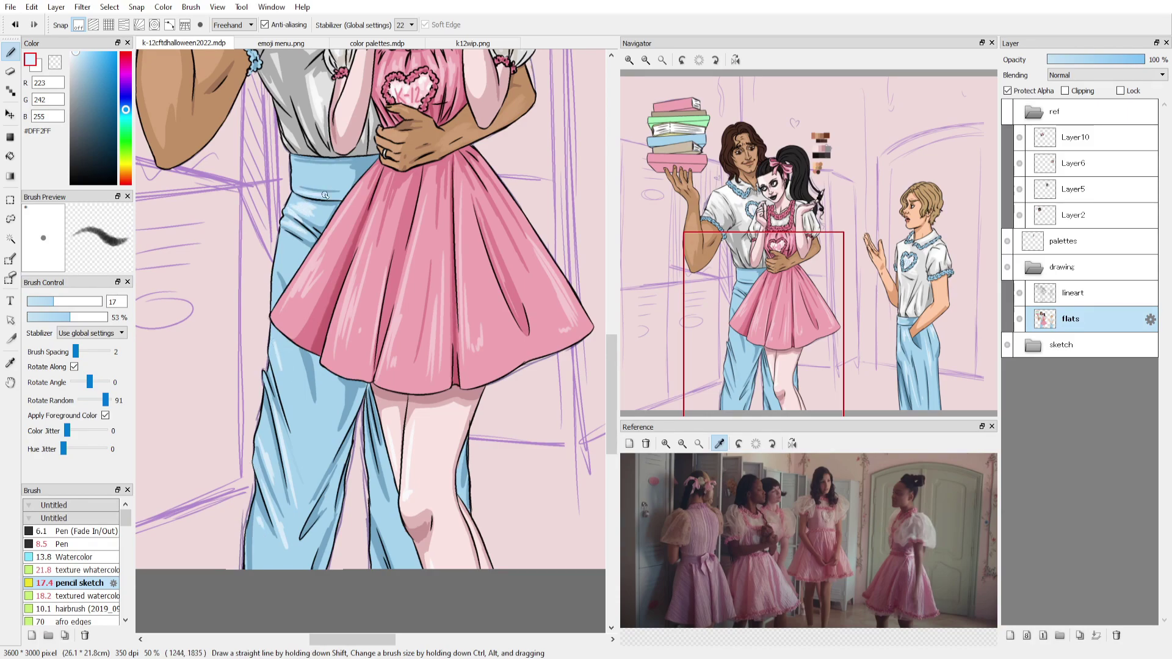
{"action": "left_click_drag", "start_coordinate": [324, 184], "coordinate": [298, 168]}
{"action": "left_click_drag", "start_coordinate": [396, 558], "coordinate": [373, 490]}
{"action": "left_click_drag", "start_coordinate": [389, 523], "coordinate": [370, 468]}
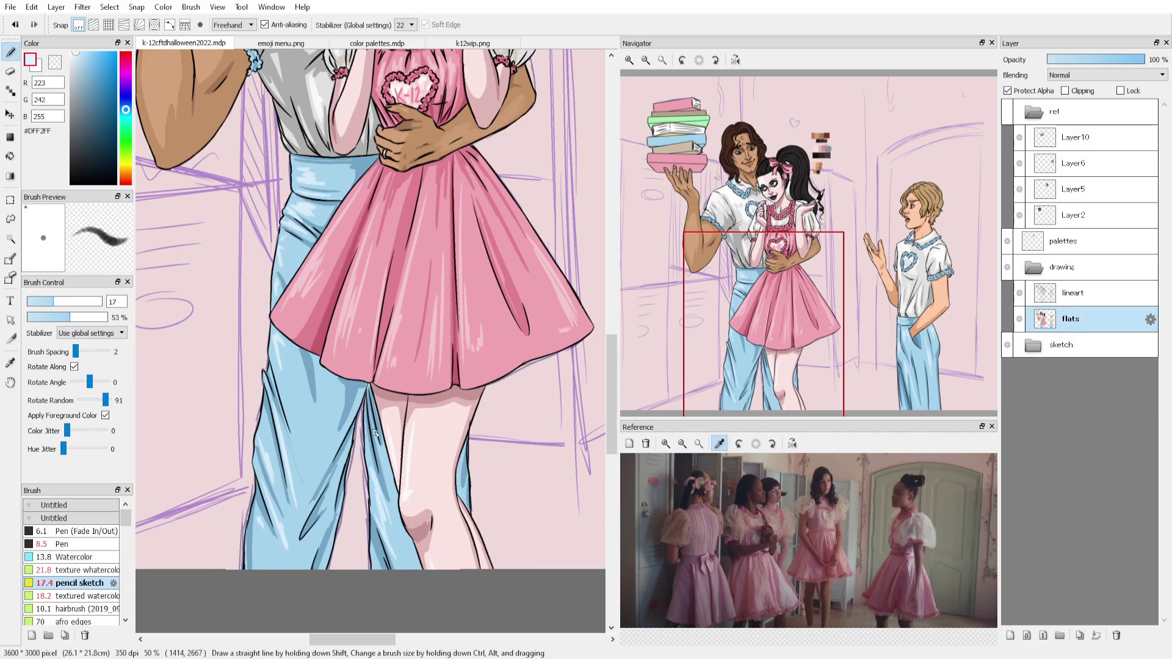
Strengthen the K-12 lettering in the blond character's shirt heart with blue and in the dress heart with #C35C6D at brush size 4.5.
{"action": "left_click", "coordinate": [795, 261]}
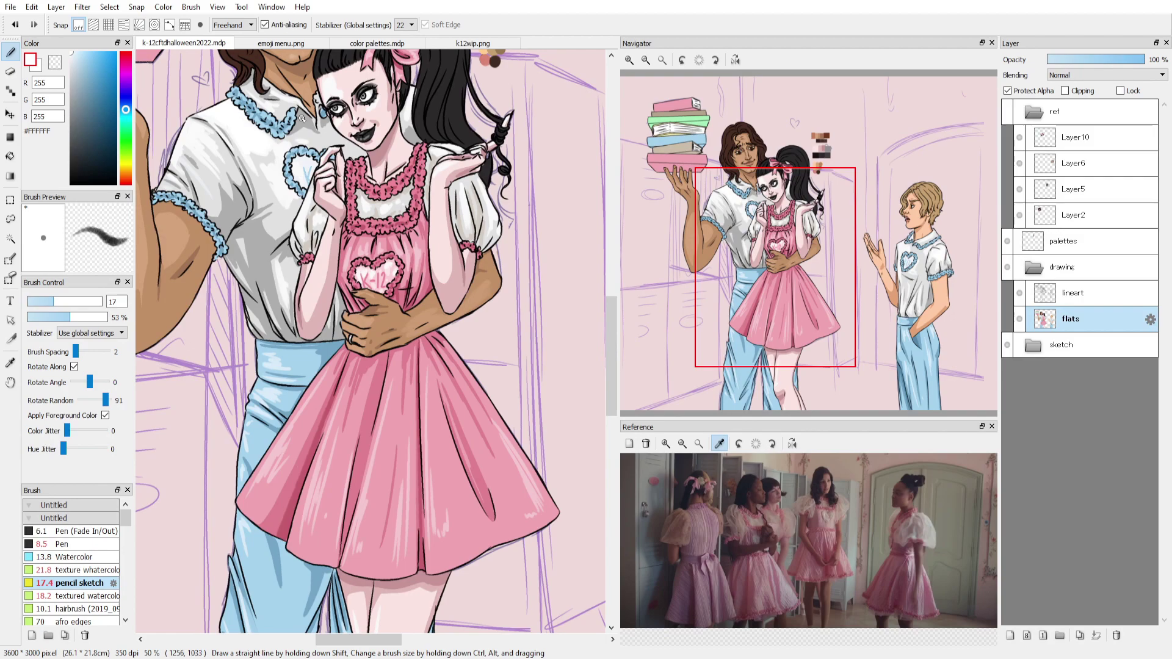
{"action": "scroll", "coordinate": [900, 267], "scroll_direction": "up", "scroll_amount": 3}
{"action": "left_click", "coordinate": [901, 265]}
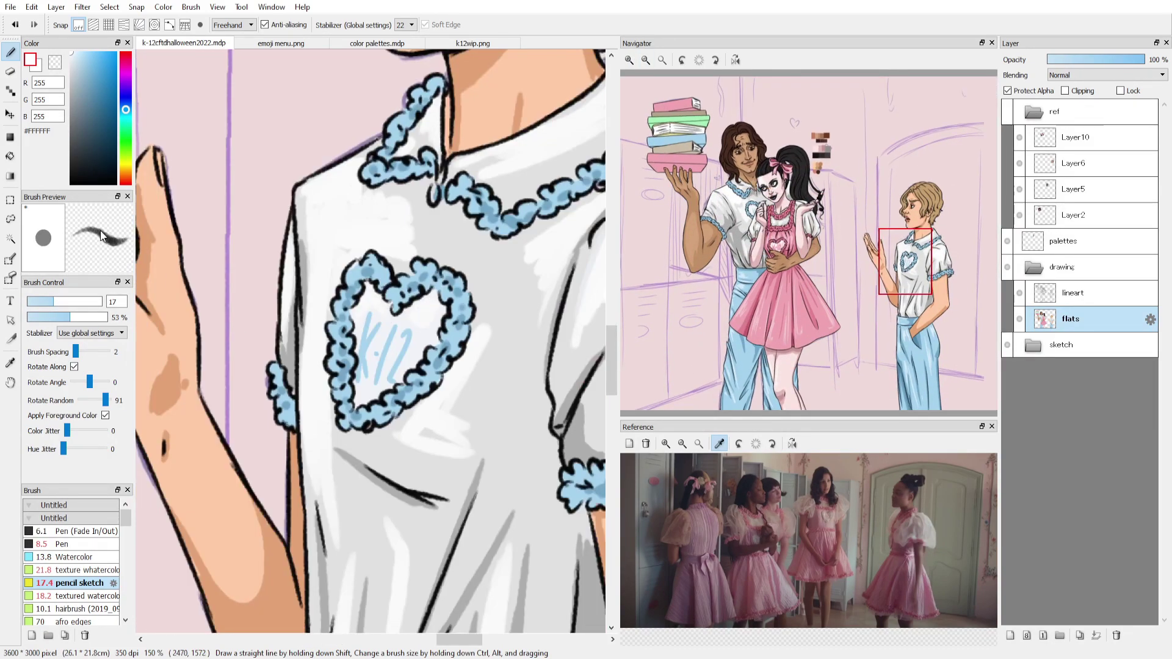
{"action": "left_click", "coordinate": [363, 282], "text": "alt"}
{"action": "left_click_drag", "start_coordinate": [379, 386], "coordinate": [396, 323]}
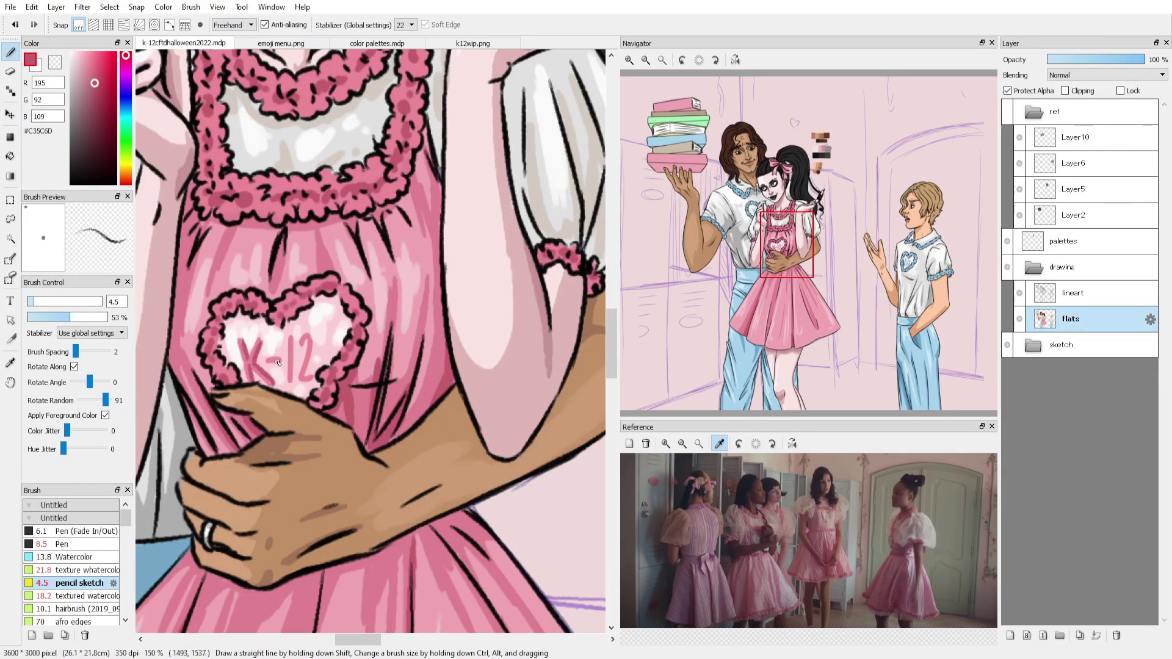
{"action": "left_click_drag", "start_coordinate": [307, 337], "coordinate": [316, 380]}
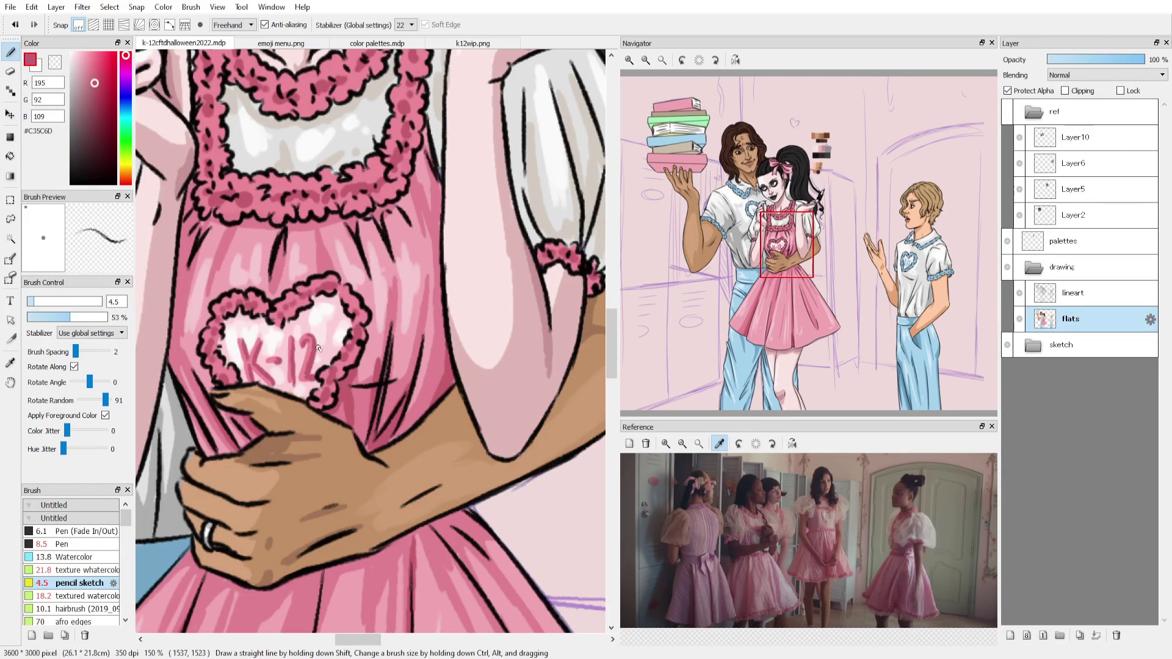
Place a folder containing a new layer beneath flats in the drawing folder, rename it bg, and make its layer active.
{"action": "scroll", "coordinate": [318, 347], "scroll_direction": "down", "scroll_amount": 3}
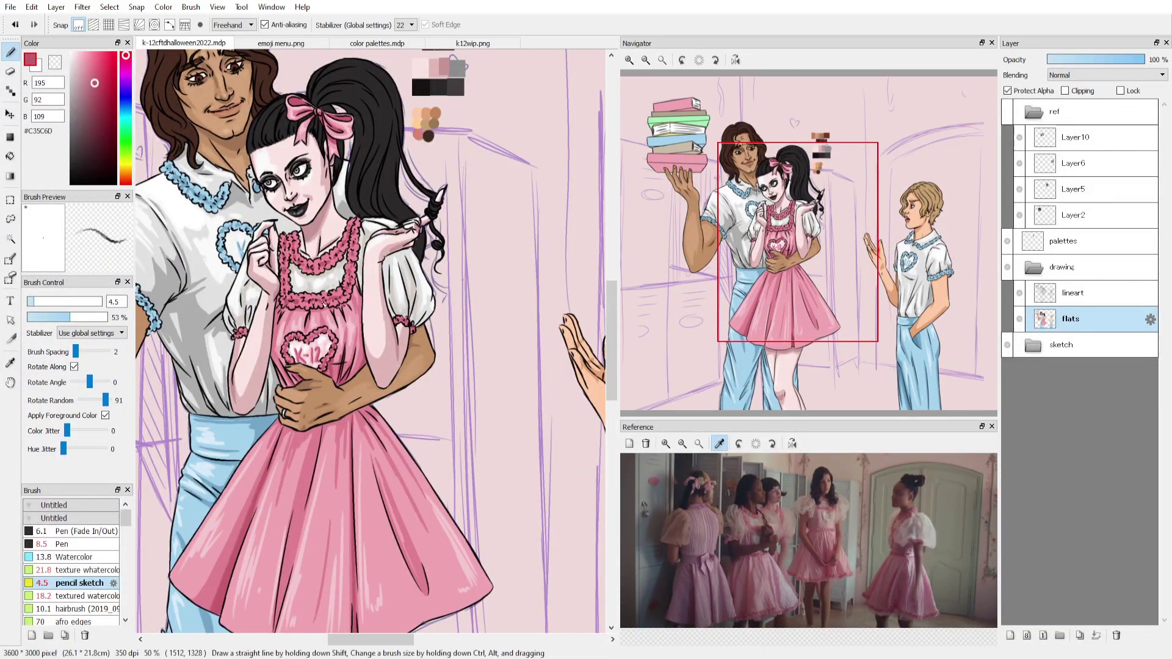
{"action": "scroll", "coordinate": [323, 304], "scroll_direction": "down", "scroll_amount": 2}
{"action": "left_click", "coordinate": [1032, 345]}
{"action": "left_click", "coordinate": [1080, 501]}
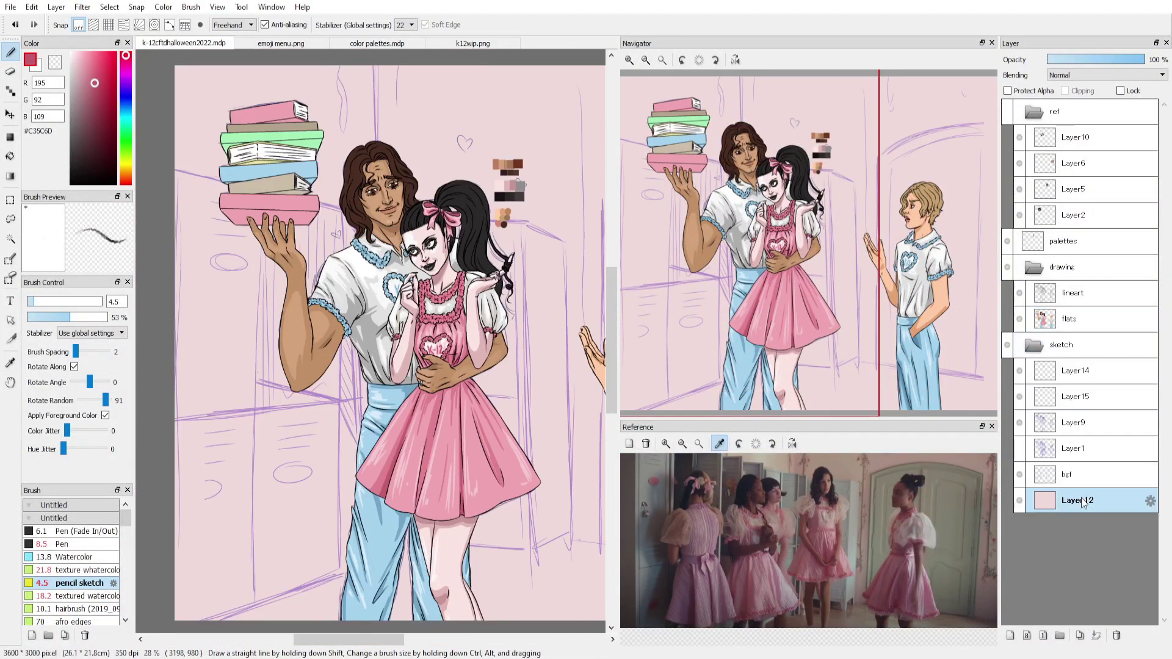
{"action": "left_click_drag", "start_coordinate": [1077, 397], "coordinate": [1065, 351]}
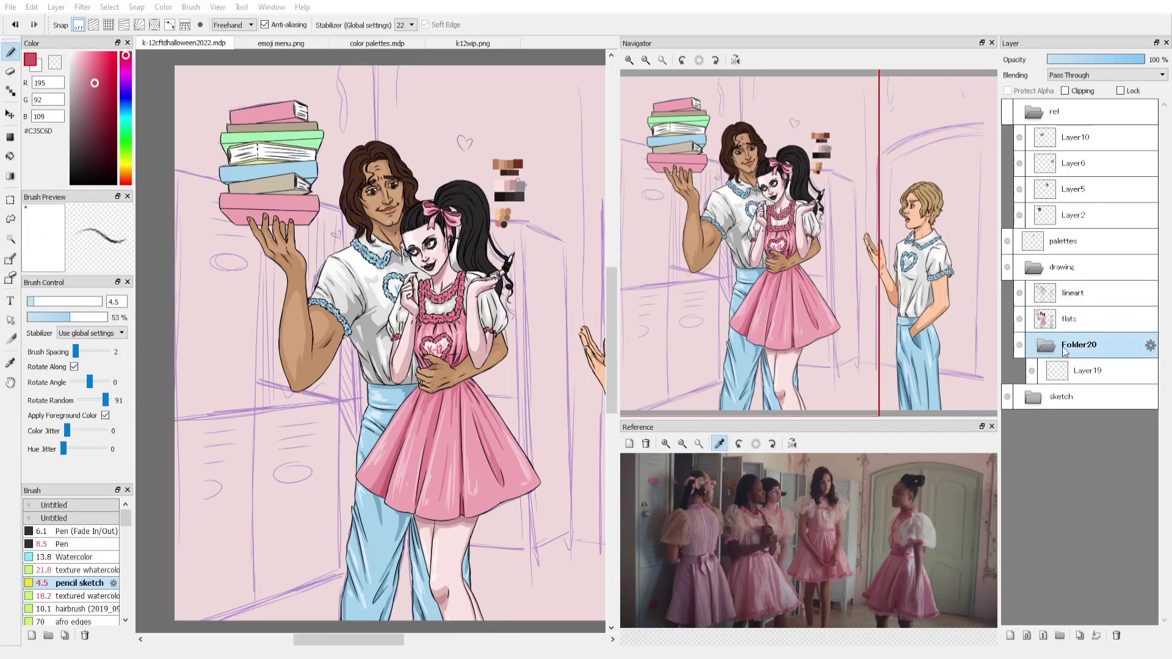
{"action": "double_click", "coordinate": [1078, 345]}
{"action": "type", "text": "bg"}
{"action": "key", "text": "Return"}
{"action": "left_click", "coordinate": [1090, 371]}
Outline the lockers behind the couple with #A1A099 over the background sketch, using pencil sketch at size 4.5.
{"action": "left_click", "coordinate": [292, 196], "text": "alt"}
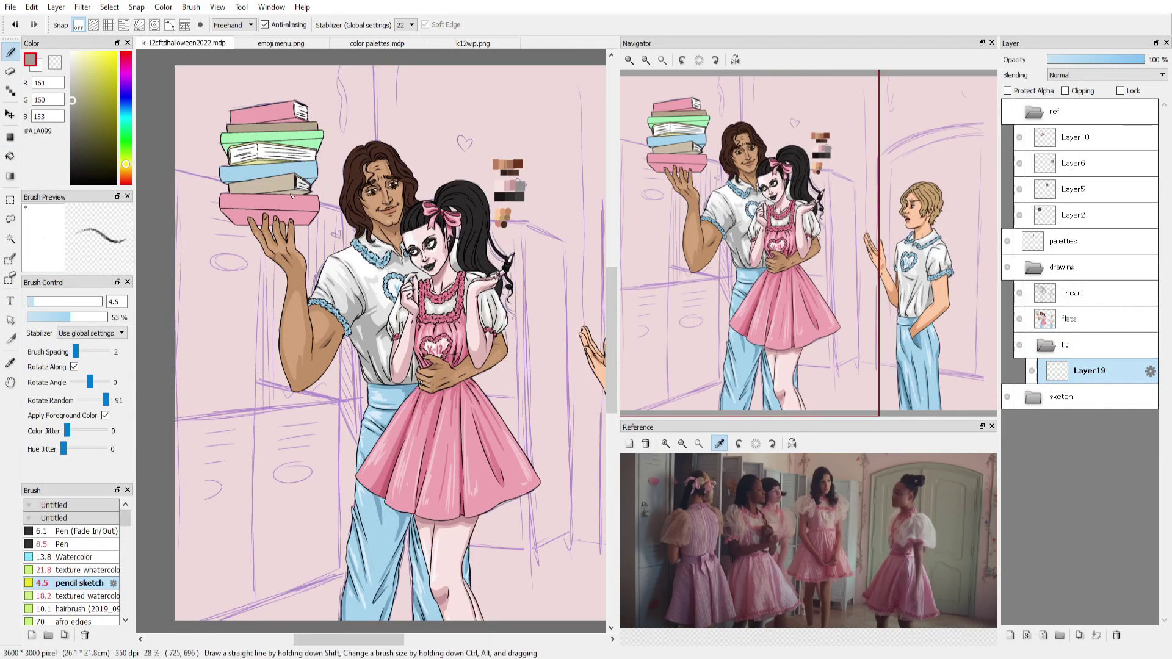
{"action": "scroll", "coordinate": [505, 250], "scroll_direction": "up", "scroll_amount": 3}
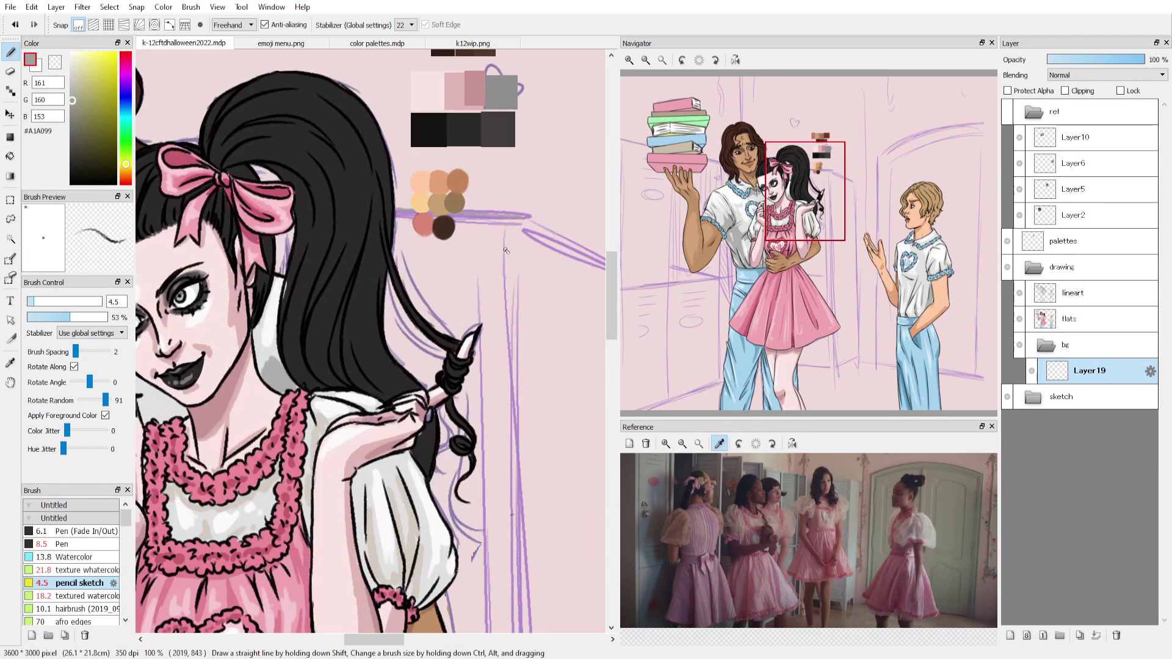
{"action": "scroll", "coordinate": [506, 251], "scroll_direction": "down", "scroll_amount": 4}
{"action": "scroll", "coordinate": [525, 342], "scroll_direction": "up", "scroll_amount": 1}
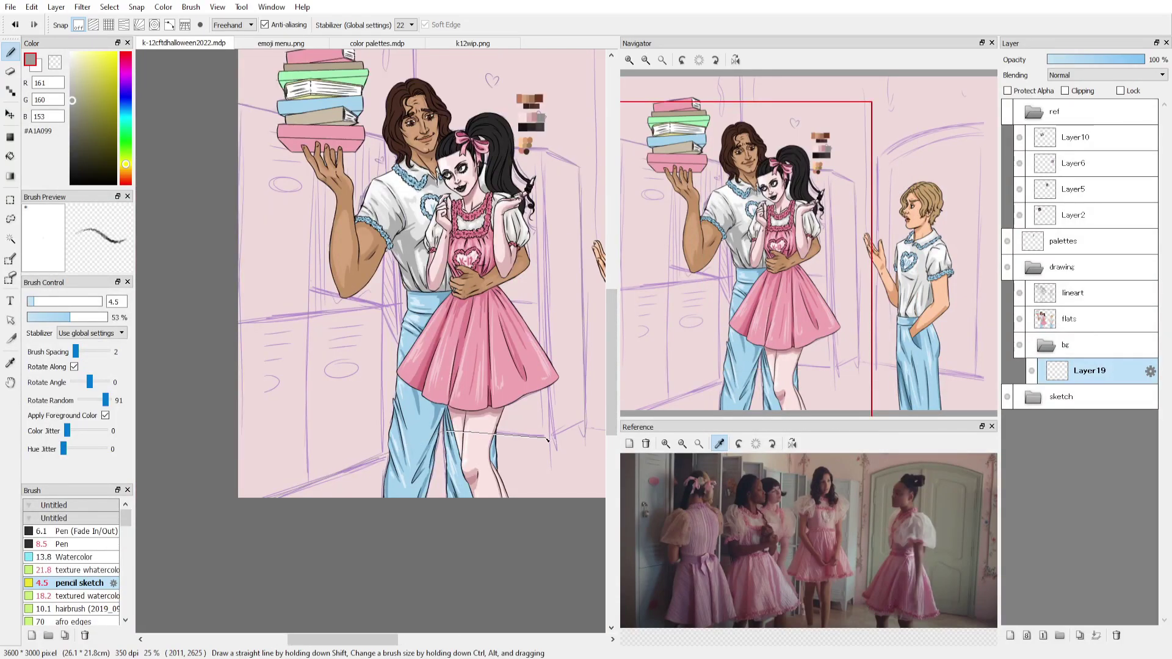
Hide the sketch folder and fill the locker areas around the couple with #A1A099.
{"action": "left_click", "coordinate": [1007, 397]}
{"action": "key", "text": "g"}
{"action": "left_click", "coordinate": [287, 305]}
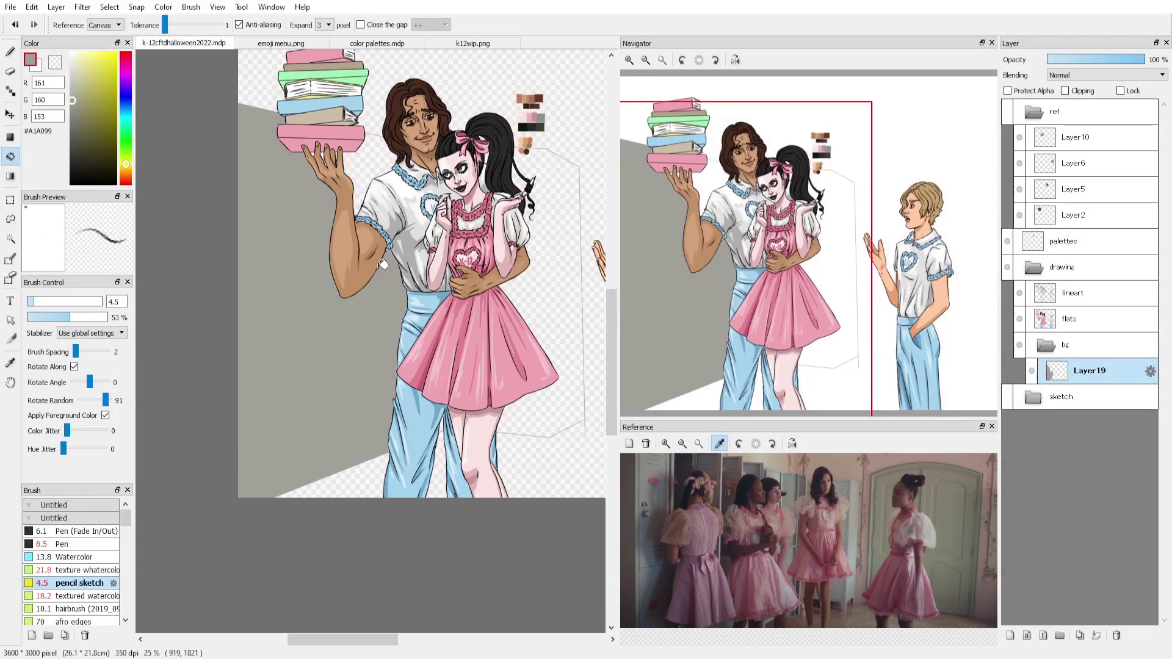
{"action": "left_click", "coordinate": [363, 195]}
{"action": "left_click", "coordinate": [549, 274]}
{"action": "scroll", "coordinate": [495, 191], "scroll_direction": "up", "scroll_amount": 3}
{"action": "scroll", "coordinate": [495, 191], "scroll_direction": "down", "scroll_amount": 3}
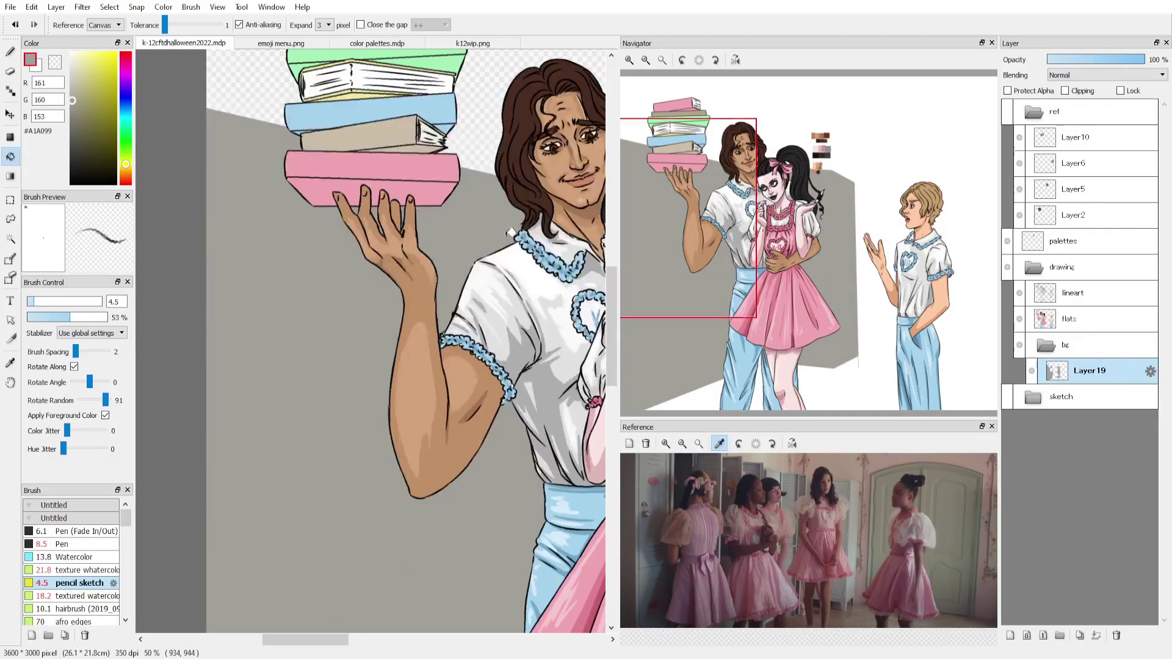
Paint the locker's feet with the Watercolor brush at size 33.9 and darken them with #6A6260 sampled from the reference photo.
{"action": "key", "text": "b"}
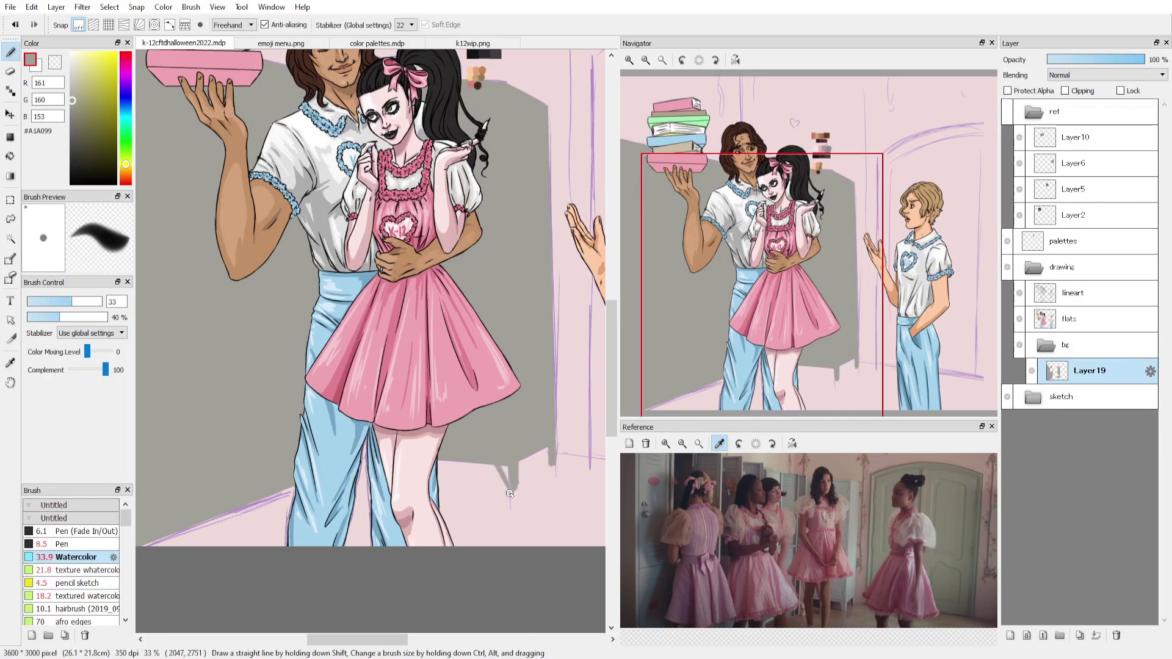
{"action": "left_click", "coordinate": [848, 598]}
{"action": "left_click_drag", "start_coordinate": [510, 487], "coordinate": [500, 468]}
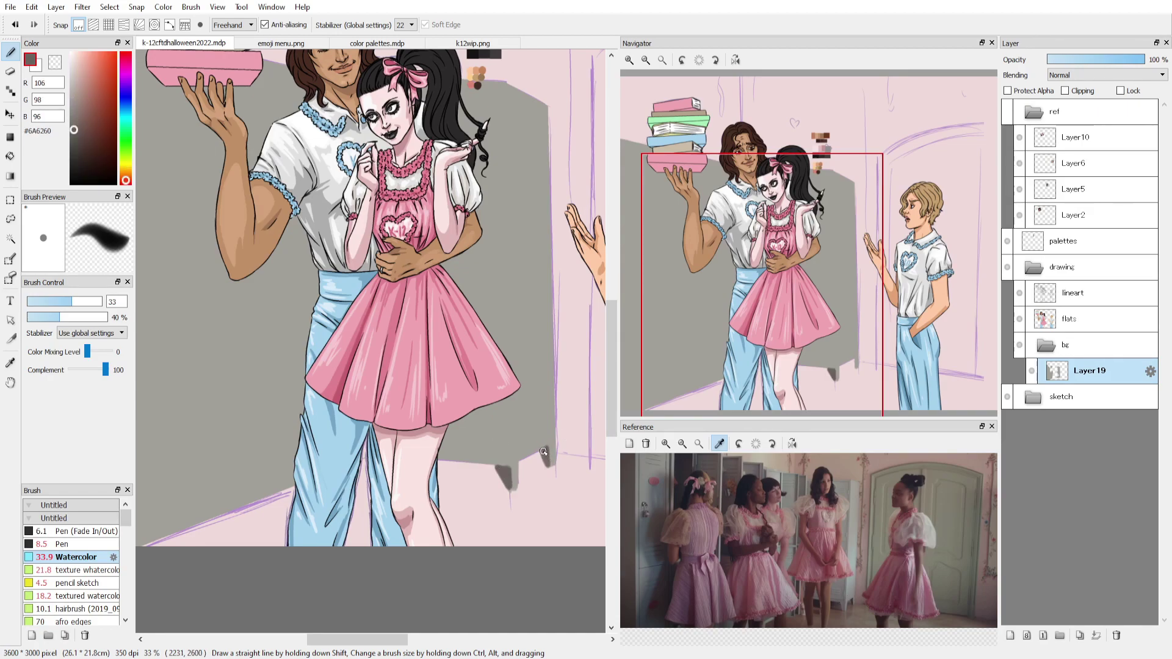
Paint the locker's vertical corner edge with #898A85 and fill the locker fronts with the same gray.
{"action": "left_click", "coordinate": [708, 488]}
{"action": "left_click", "coordinate": [662, 60]}
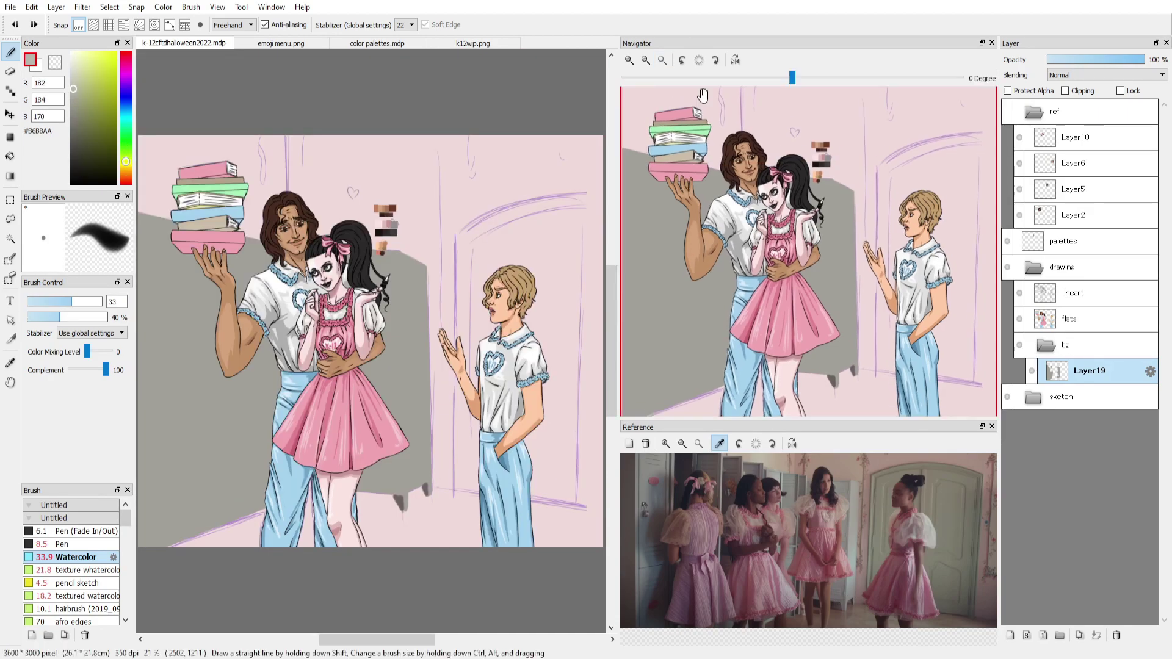
{"action": "left_click", "coordinate": [400, 366], "text": "alt"}
{"action": "left_click_drag", "start_coordinate": [398, 362], "coordinate": [398, 256]}
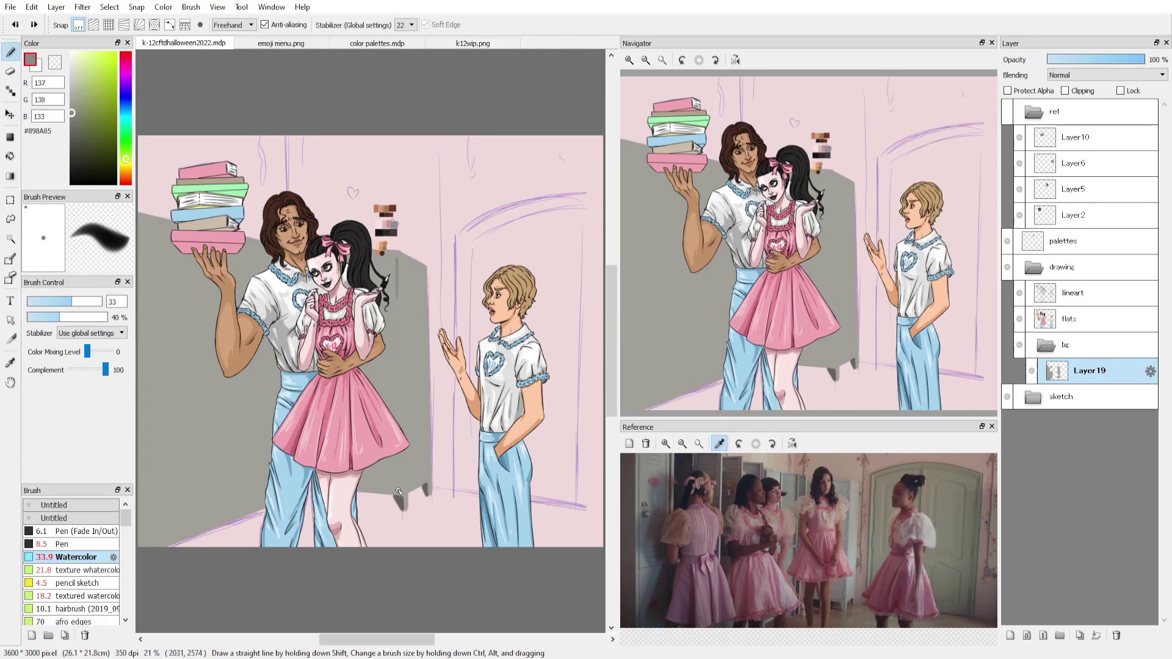
{"action": "left_click_drag", "start_coordinate": [399, 430], "coordinate": [399, 253]}
{"action": "key", "text": "g"}
{"action": "left_click", "coordinate": [183, 378]}
{"action": "left_click", "coordinate": [250, 274]}
{"action": "left_click", "coordinate": [381, 473]}
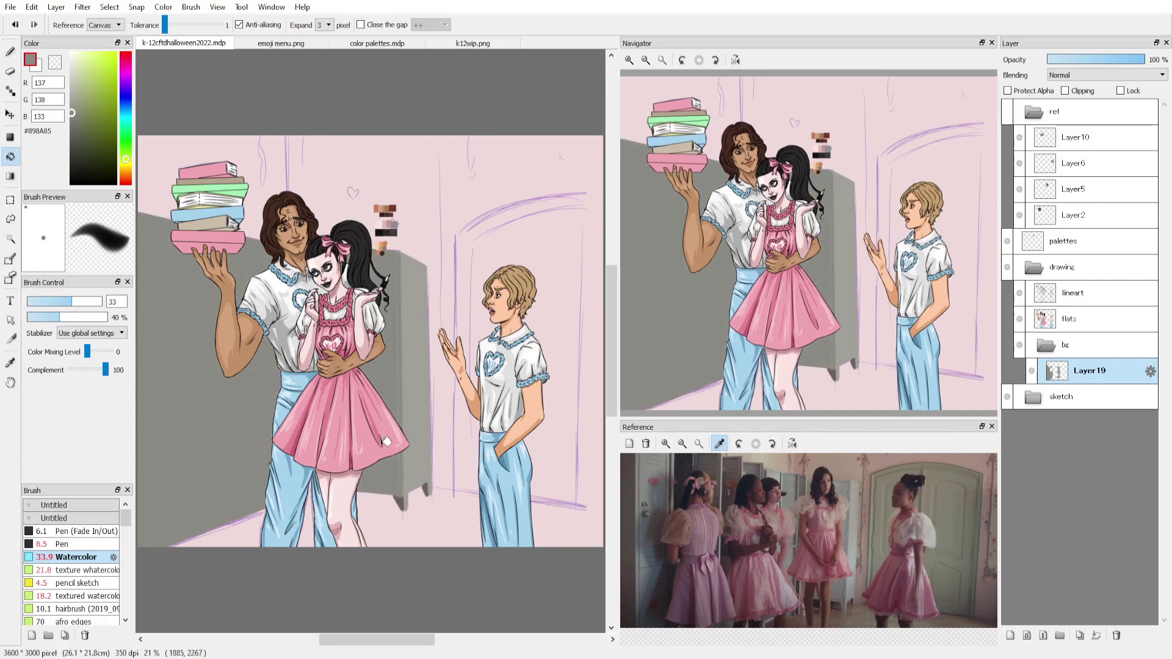
Outline the arched doorway and the wall base behind the blond character with #837E6F, hide the sketch, and fill the doorway.
{"action": "left_click", "coordinate": [387, 441], "text": "alt"}
{"action": "key", "text": "p"}
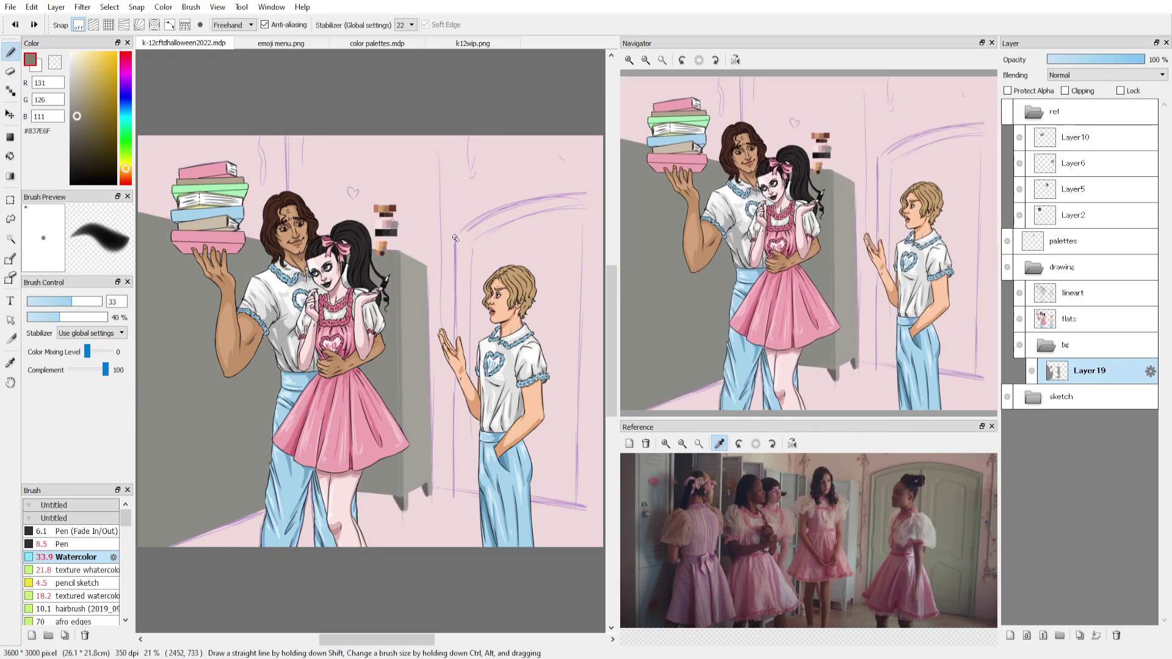
{"action": "mouse_move", "coordinate": [459, 243]}
{"action": "left_mouse_down"}
{"action": "mouse_move", "coordinate": [454, 491]}
{"action": "mouse_move", "coordinate": [537, 197]}
{"action": "mouse_move", "coordinate": [603, 187]}
{"action": "left_mouse_up"}
{"action": "left_click_drag", "start_coordinate": [497, 360], "coordinate": [348, 256]}
{"action": "left_click", "coordinate": [1006, 396]}
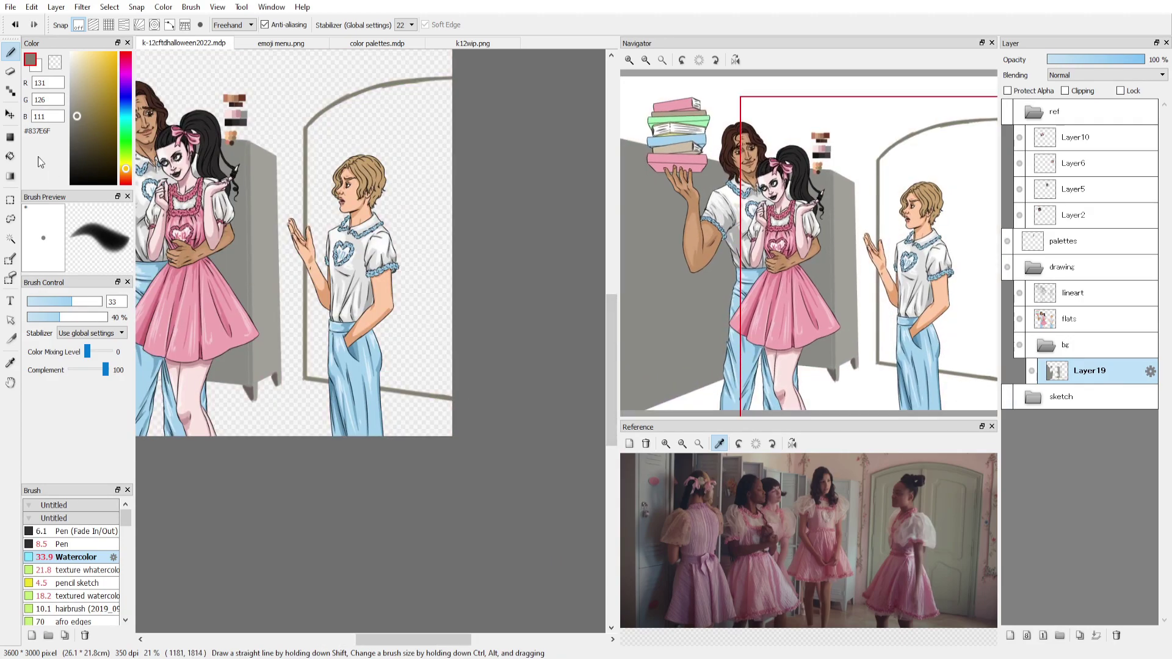
{"action": "key", "text": "g"}
{"action": "left_click", "coordinate": [324, 206]}
{"action": "key", "text": "ctrl+0"}
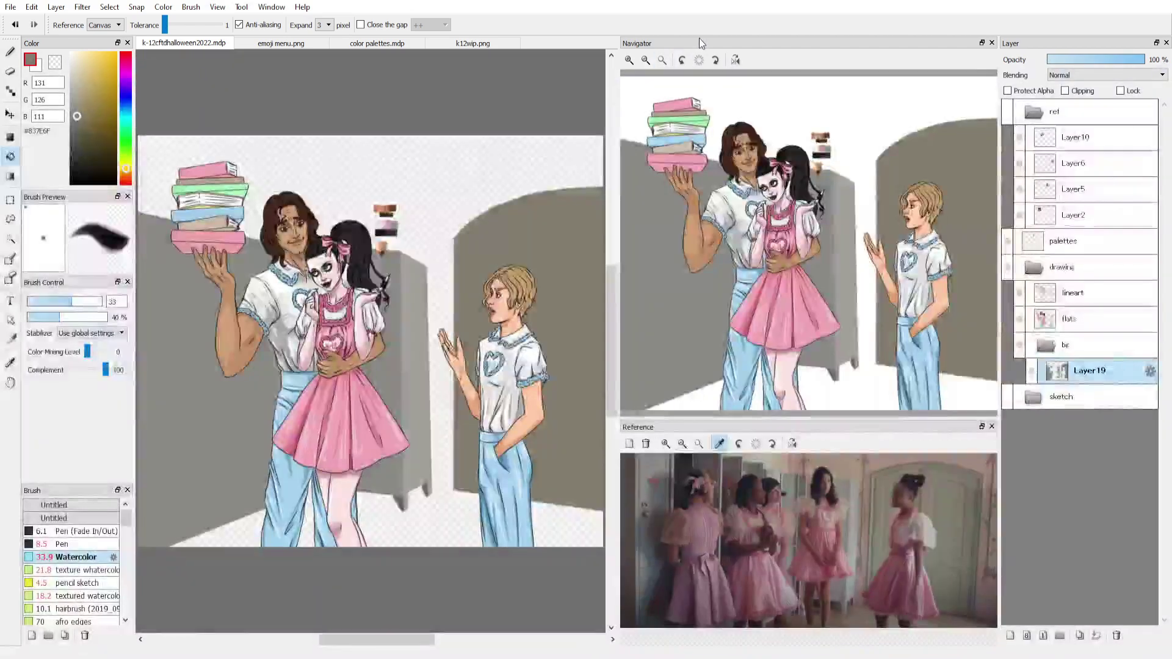
Sample #726359 from the floor in the reference photo and fill the floor area with it.
{"action": "left_click", "coordinate": [865, 604]}
{"action": "left_click", "coordinate": [460, 215]}
{"action": "key", "text": "ctrl+z"}
{"action": "key", "text": "b"}
{"action": "left_click", "coordinate": [865, 604]}
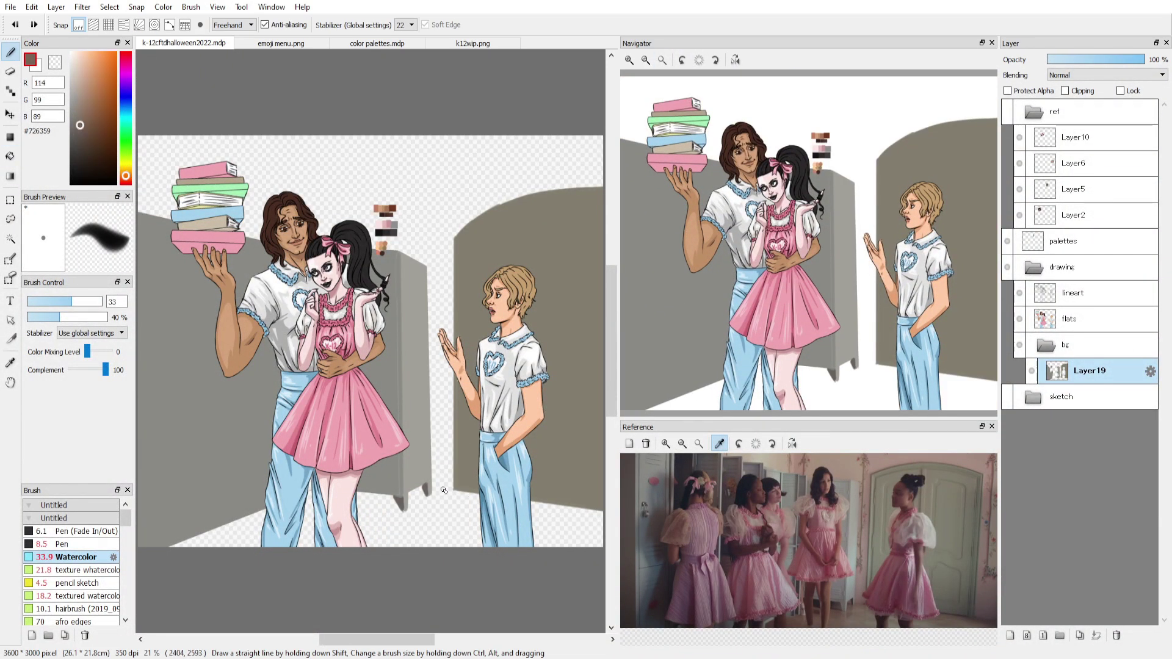
{"action": "key", "text": "g"}
{"action": "left_click", "coordinate": [475, 487]}
{"action": "left_click", "coordinate": [244, 531]}
Fill the empty back wall above the lockers and around the doorway with a muted brown.
{"action": "left_click", "coordinate": [313, 487], "text": "alt"}
{"action": "key", "text": "b"}
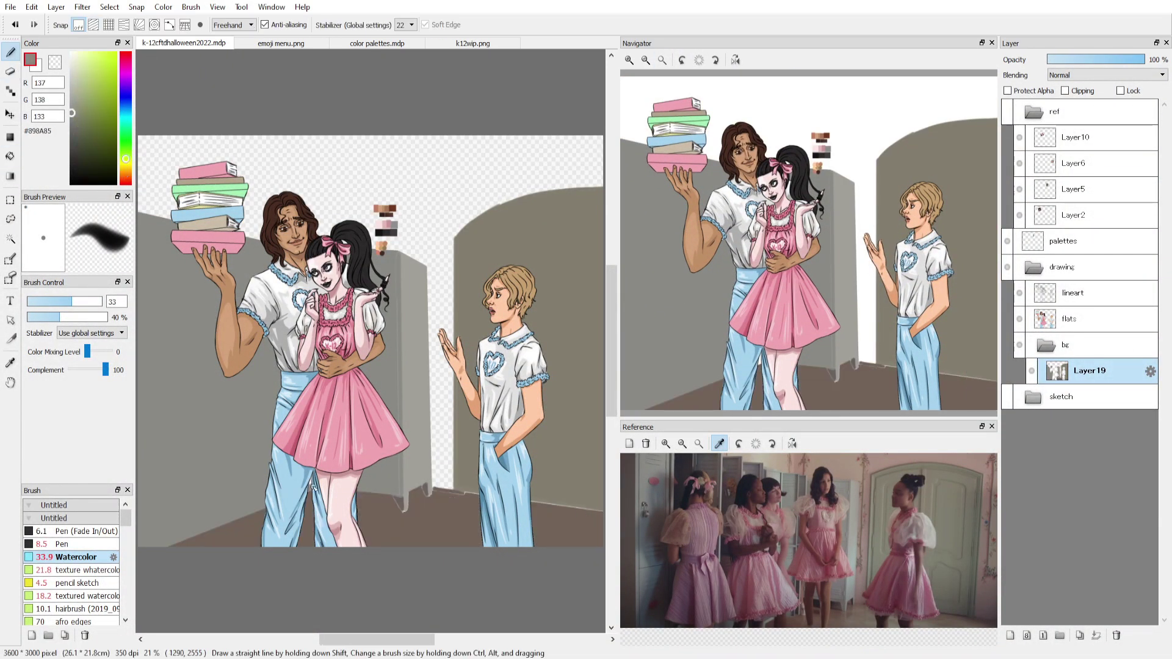
{"action": "left_click", "coordinate": [383, 210], "text": "alt"}
{"action": "key", "text": "g"}
{"action": "left_click", "coordinate": [369, 216]}
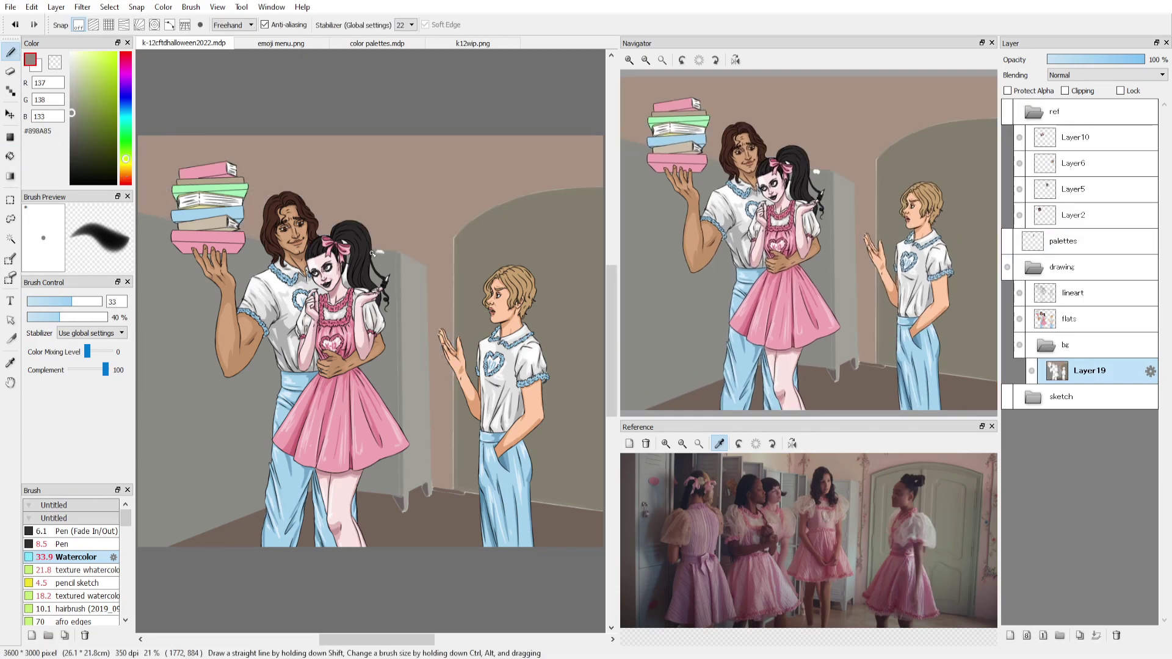
Lighten the background layer's colors and refill the back wall with light pink.
{"action": "key", "text": "b"}
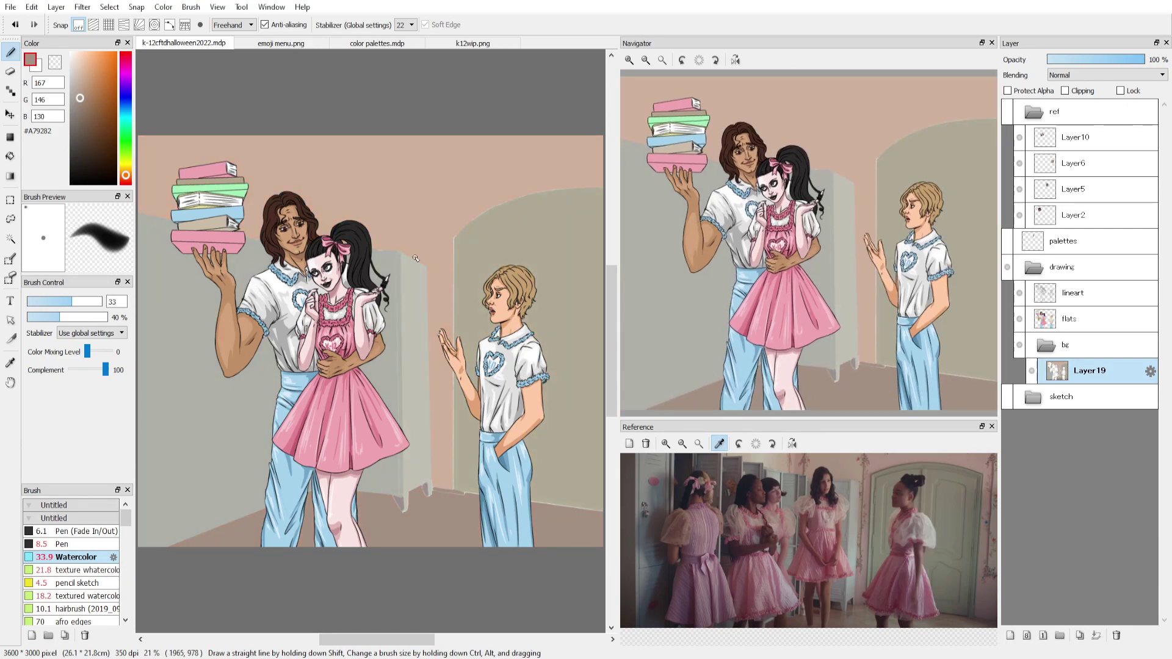
{"action": "key", "text": "g"}
{"action": "left_click", "coordinate": [366, 197]}
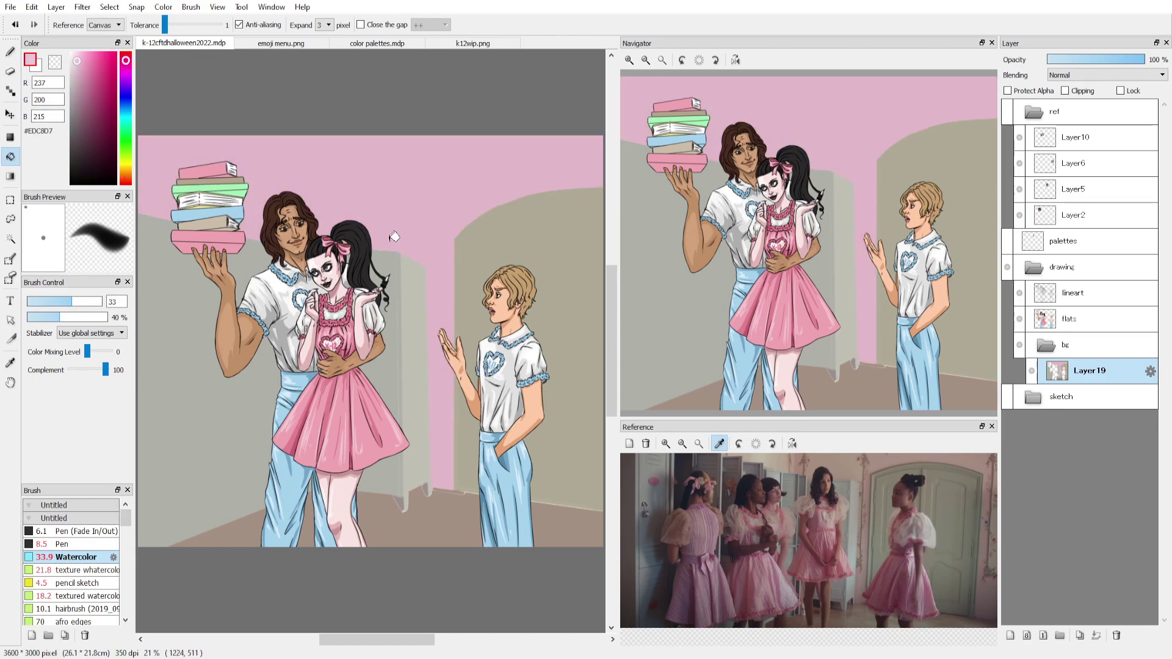
{"action": "left_click", "coordinate": [125, 124]}
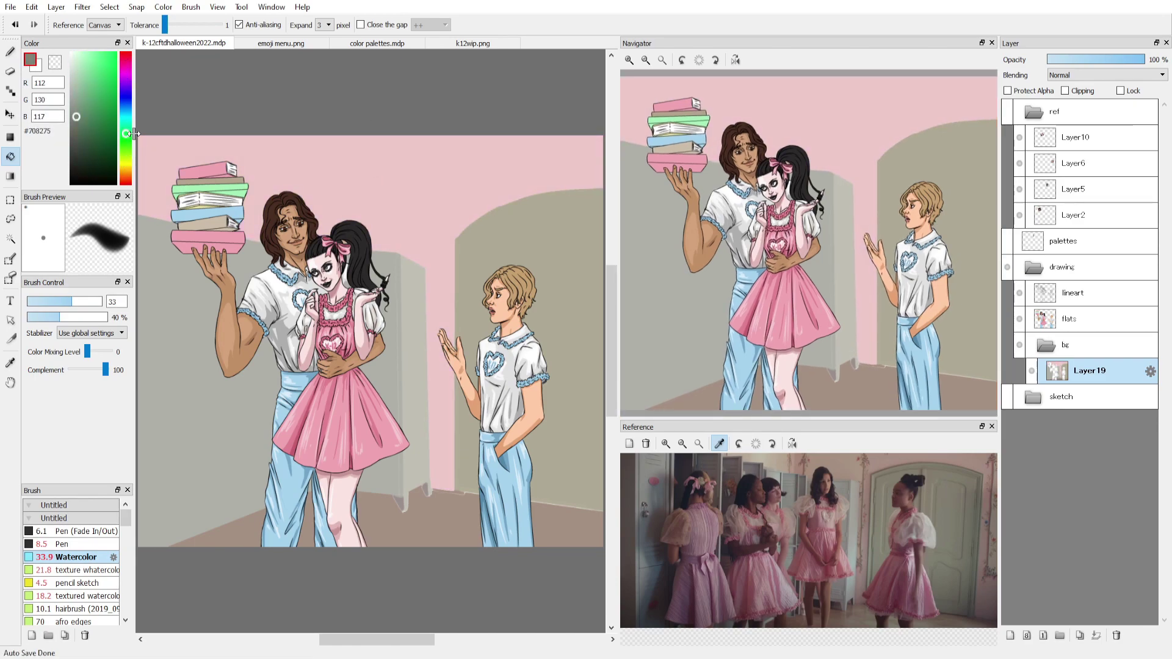
{"action": "left_click", "coordinate": [76, 78]}
{"action": "left_click", "coordinate": [555, 255]}
{"action": "key", "text": "ctrl+z"}
Sample the mint green book, mute the color to #A9BFAE, and fill the arched doorway with it.
{"action": "left_click", "coordinate": [244, 183], "text": "alt"}
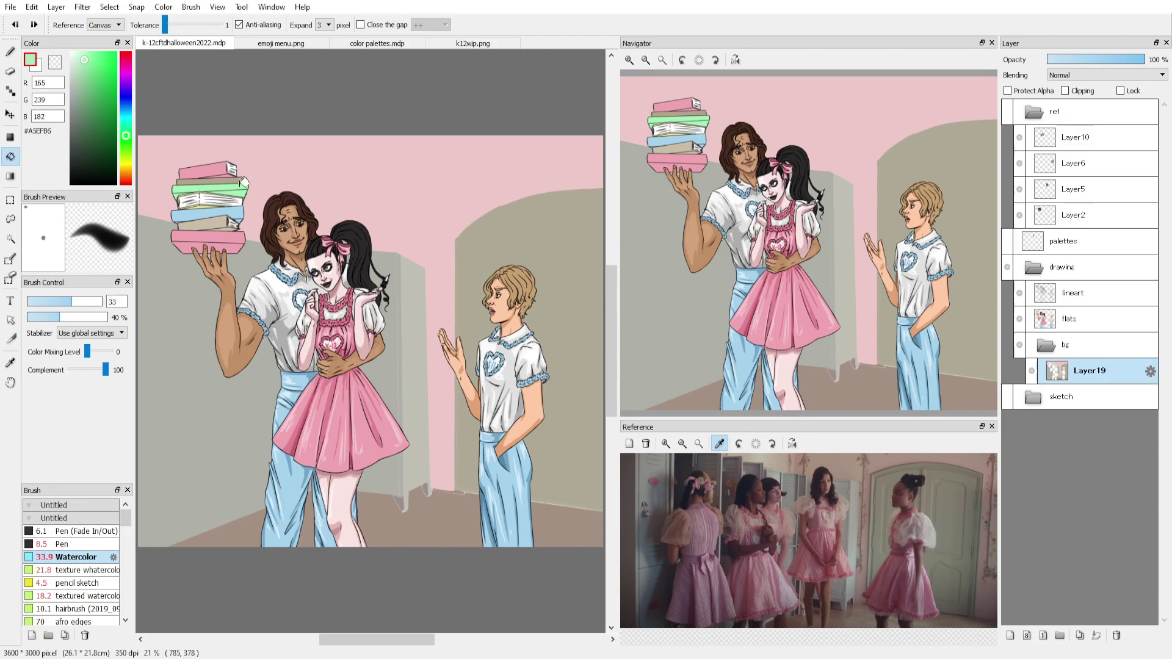
{"action": "left_click", "coordinate": [76, 85]}
{"action": "left_click", "coordinate": [586, 430]}
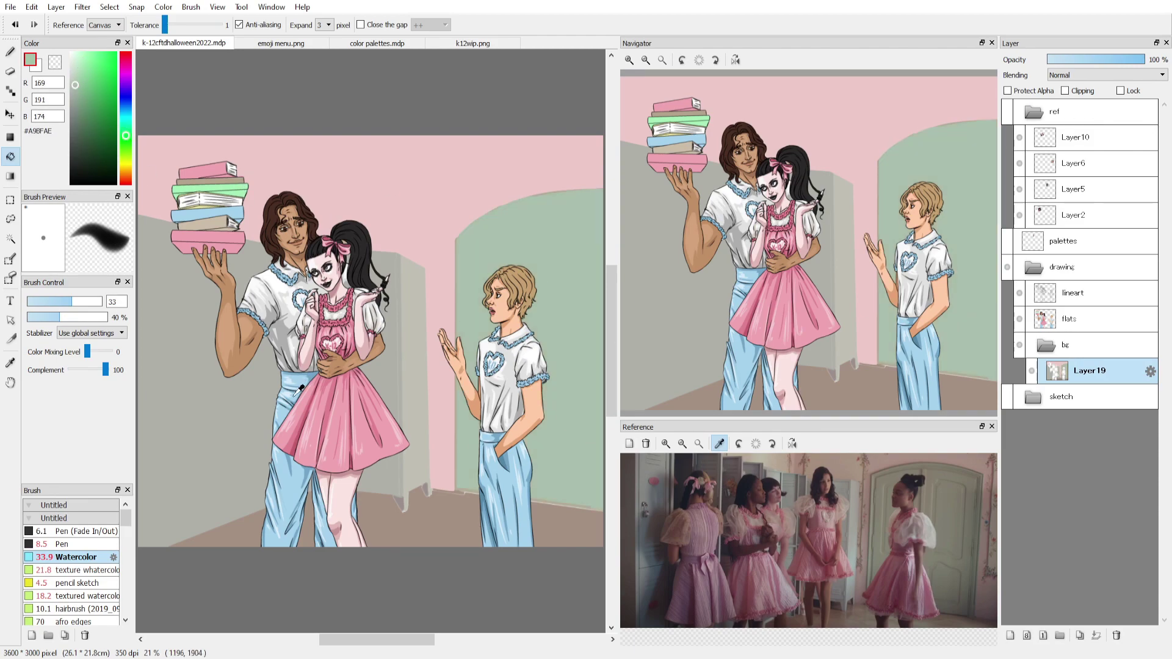
Fill the lockers behind the dark-haired man with light blue #C9E2F1.
{"action": "left_click", "coordinate": [125, 112]}
{"action": "left_click", "coordinate": [183, 366]}
{"action": "left_click", "coordinate": [251, 272]}
{"action": "left_click", "coordinate": [78, 60]}
{"action": "left_click", "coordinate": [126, 113]}
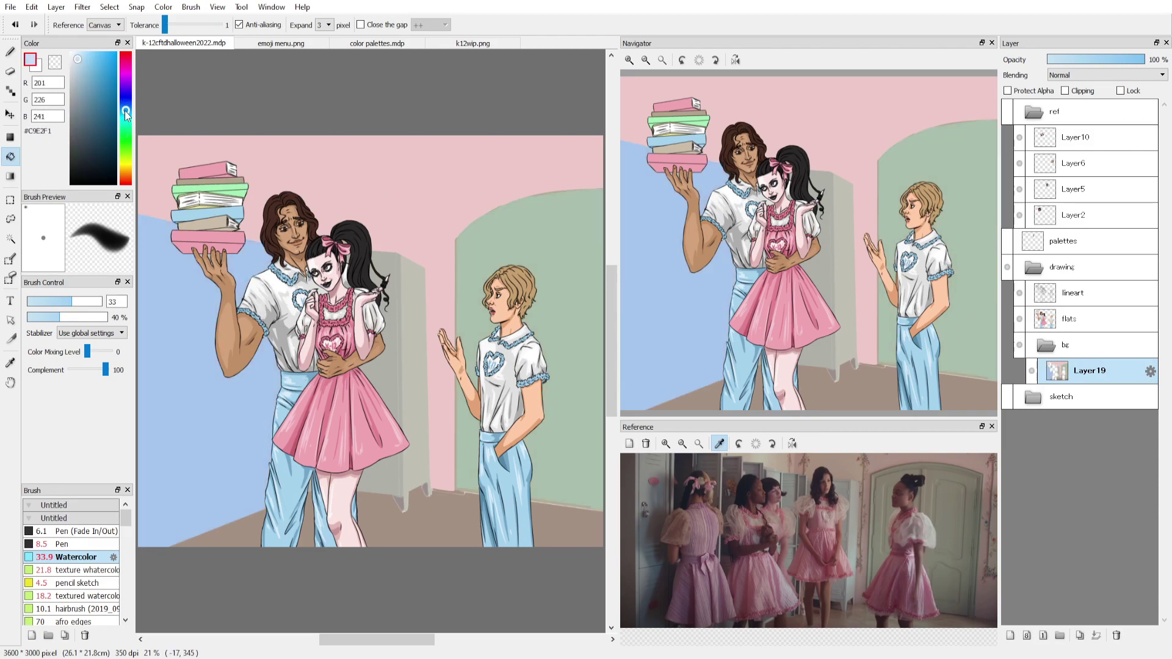
{"action": "left_click", "coordinate": [183, 397]}
{"action": "left_click", "coordinate": [251, 272]}
Fill the far locker's front with the same light blue and its side and legs with paler #E3F1F9.
{"action": "left_click", "coordinate": [378, 336]}
{"action": "left_click", "coordinate": [405, 471]}
{"action": "left_click", "coordinate": [402, 342]}
{"action": "left_click", "coordinate": [74, 55]}
{"action": "left_click", "coordinate": [432, 488]}
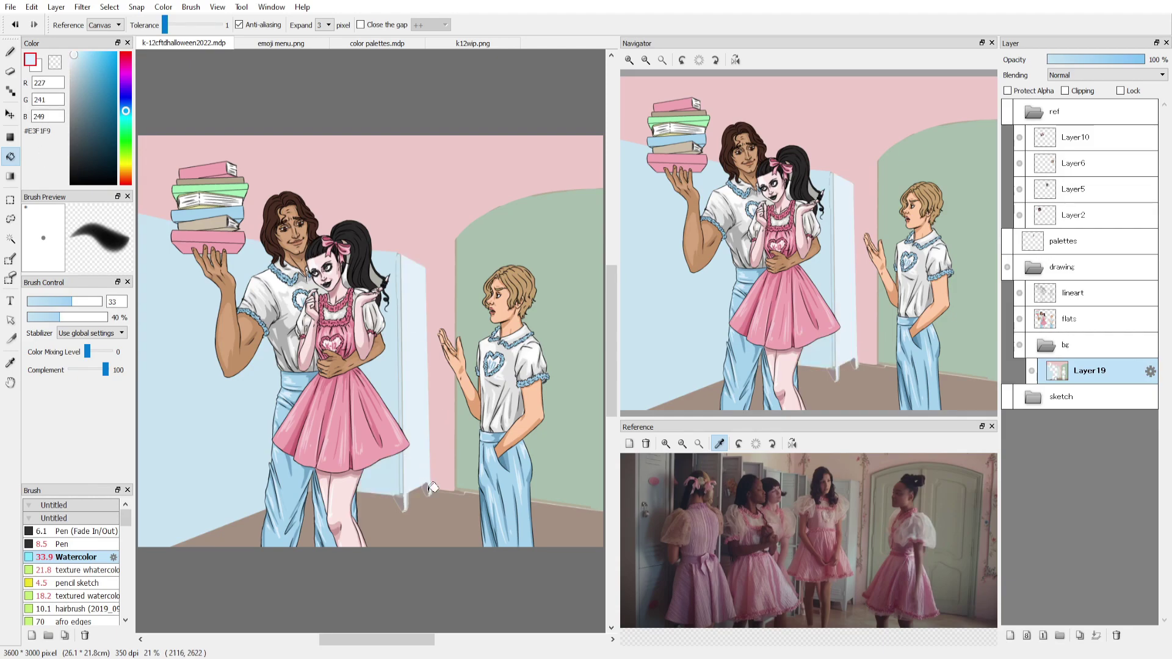
Fill the floor, including the gap between the man's legs, with pale beige #E8D8CD.
{"action": "left_click", "coordinate": [421, 518]}
{"action": "left_click", "coordinate": [220, 531]}
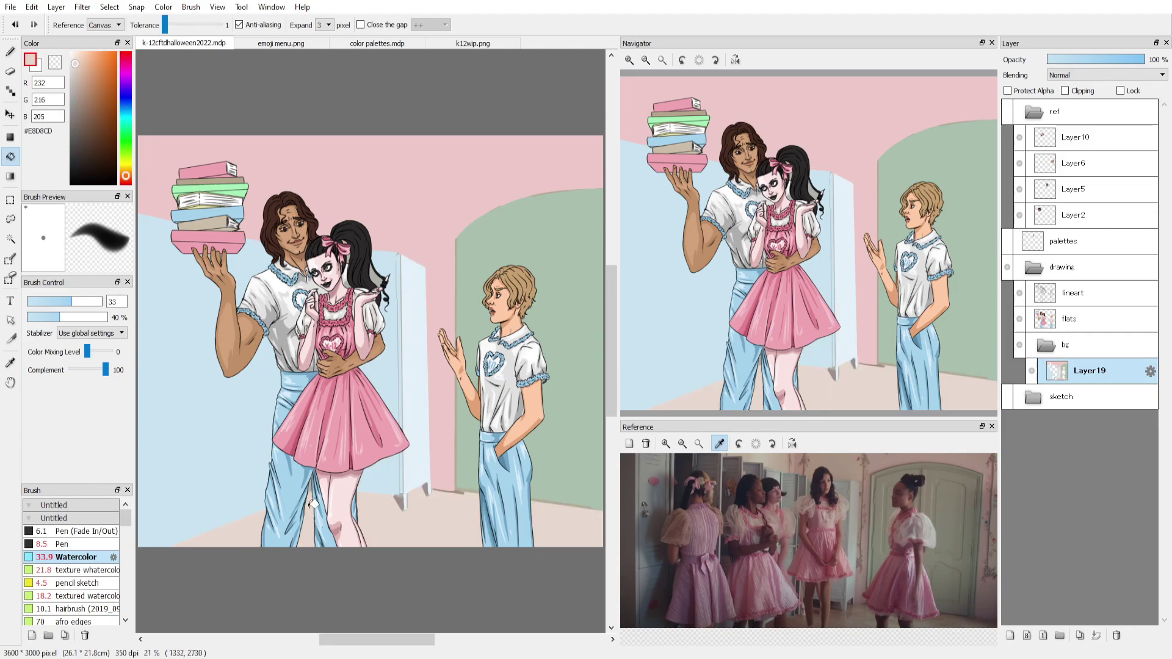
{"action": "left_click", "coordinate": [315, 481], "text": "alt"}
{"action": "scroll", "coordinate": [315, 481], "scroll_direction": "up", "scroll_amount": 5}
{"action": "key", "text": "b"}
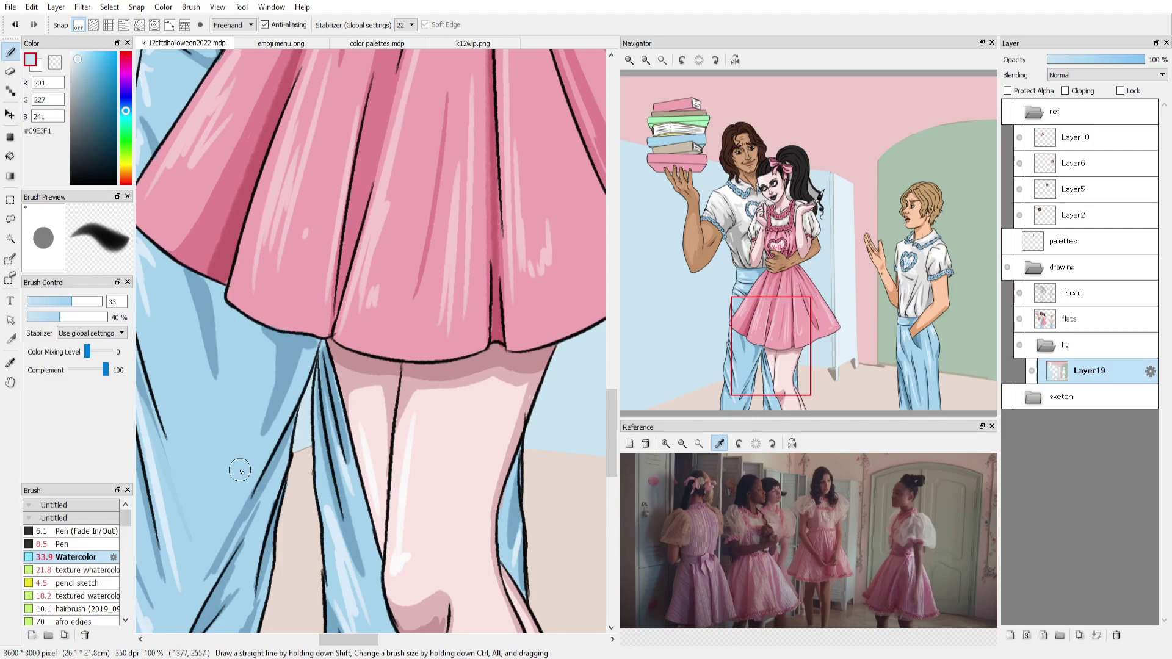
{"action": "scroll", "coordinate": [238, 470], "scroll_direction": "down", "scroll_amount": 5}
Hide the background to expose the sketch, draw the wall's vertical corner line above the man in #BD9C9B, and show the background again.
{"action": "left_click", "coordinate": [431, 456], "text": "alt"}
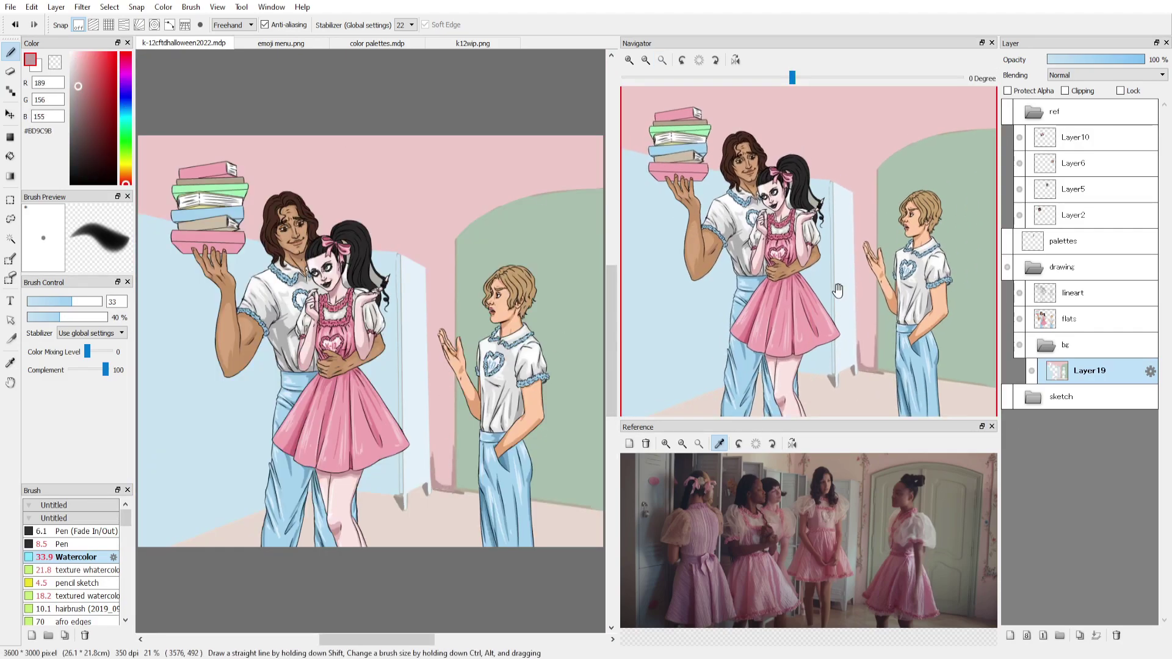
{"action": "left_click", "coordinate": [1019, 346]}
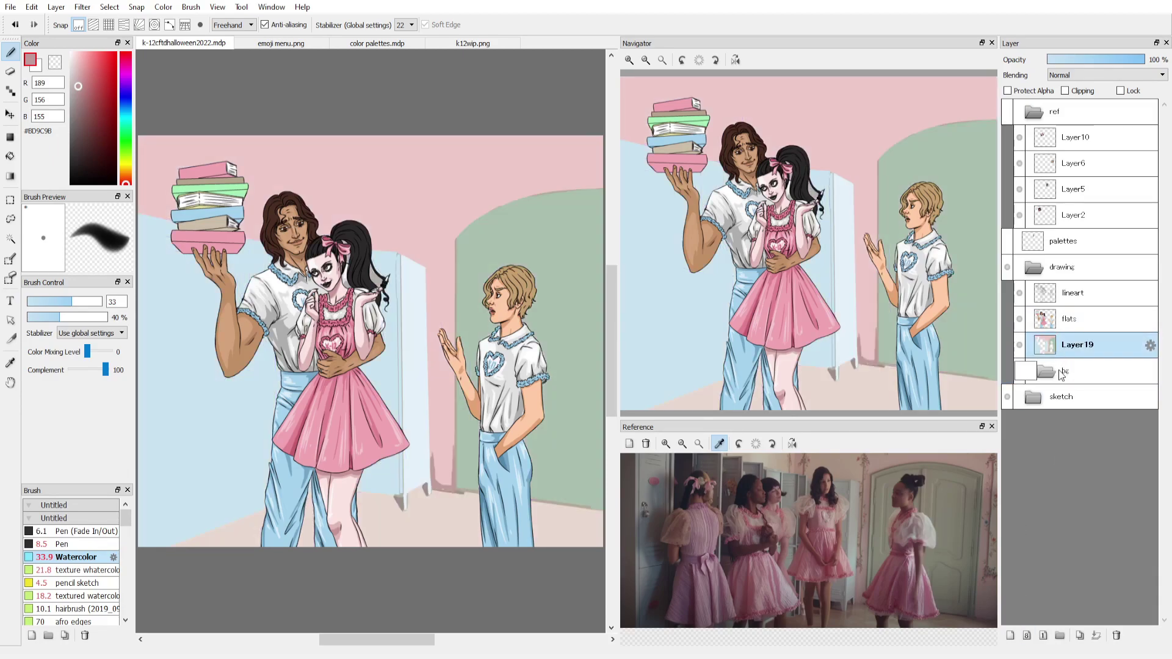
{"action": "left_click", "coordinate": [1010, 634]}
{"action": "left_click_drag", "start_coordinate": [1089, 370], "coordinate": [1078, 343]}
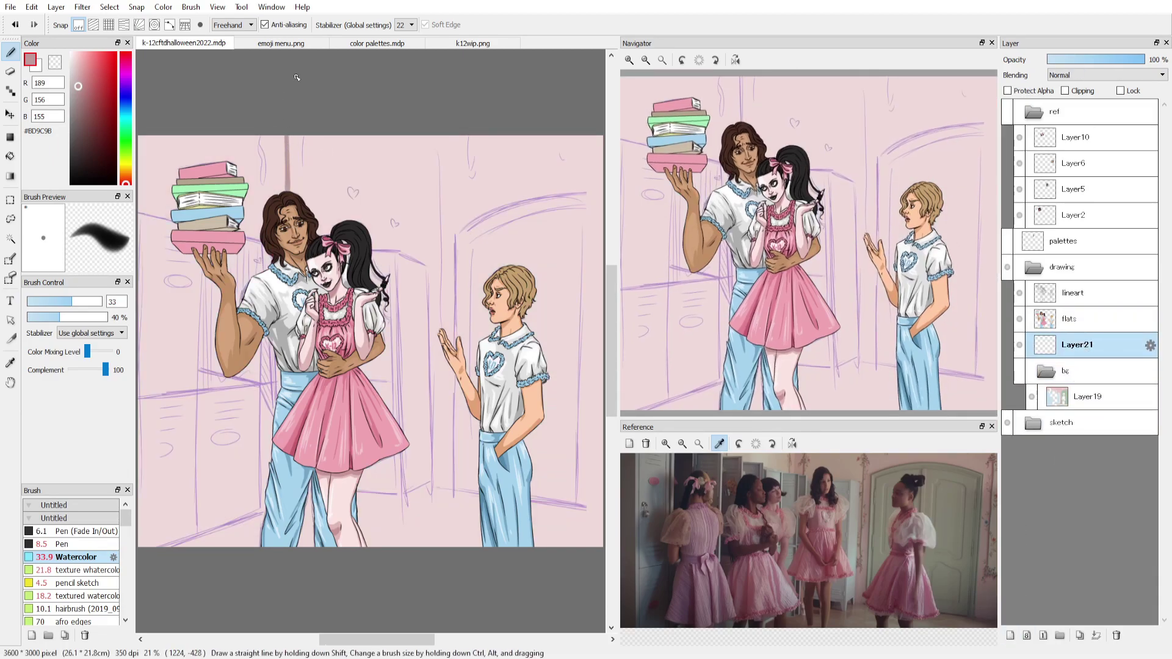
{"action": "left_click", "coordinate": [1019, 370]}
{"action": "left_click", "coordinate": [1116, 634]}
Select the pink back wall, paint broad #D3ABAA shadows on it with the Watercolor brush at size 234, and deselect.
{"action": "left_click", "coordinate": [9, 238]}
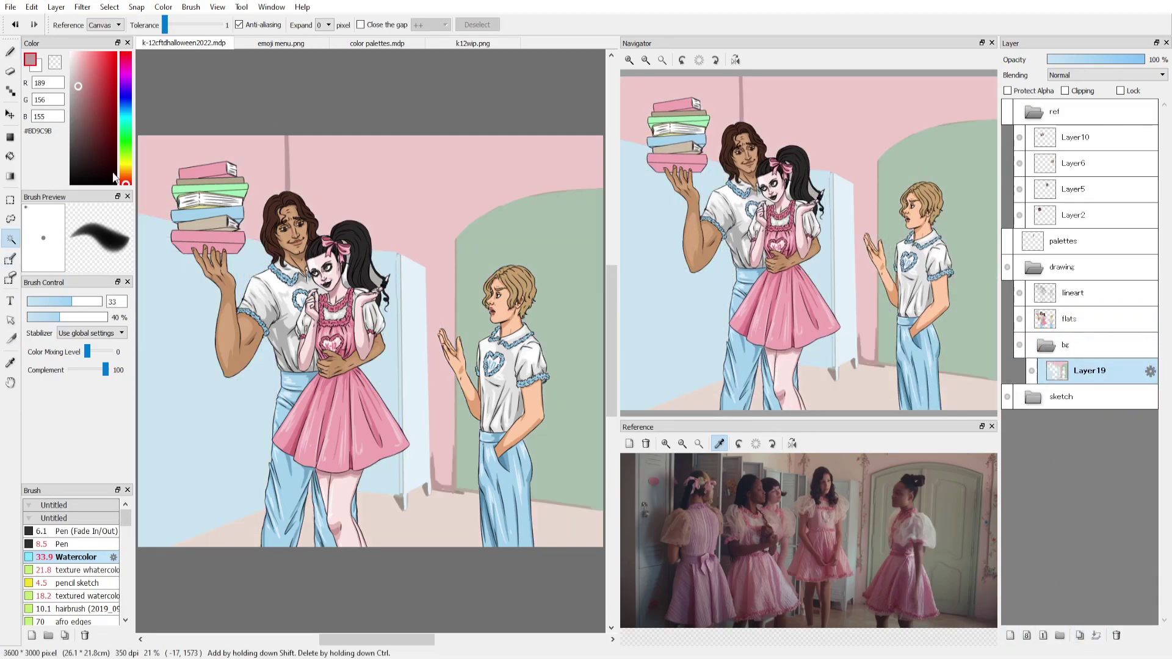
{"action": "left_click", "coordinate": [365, 242]}
{"action": "key", "text": "b"}
{"action": "left_click_drag", "start_coordinate": [299, 141], "coordinate": [305, 232]}
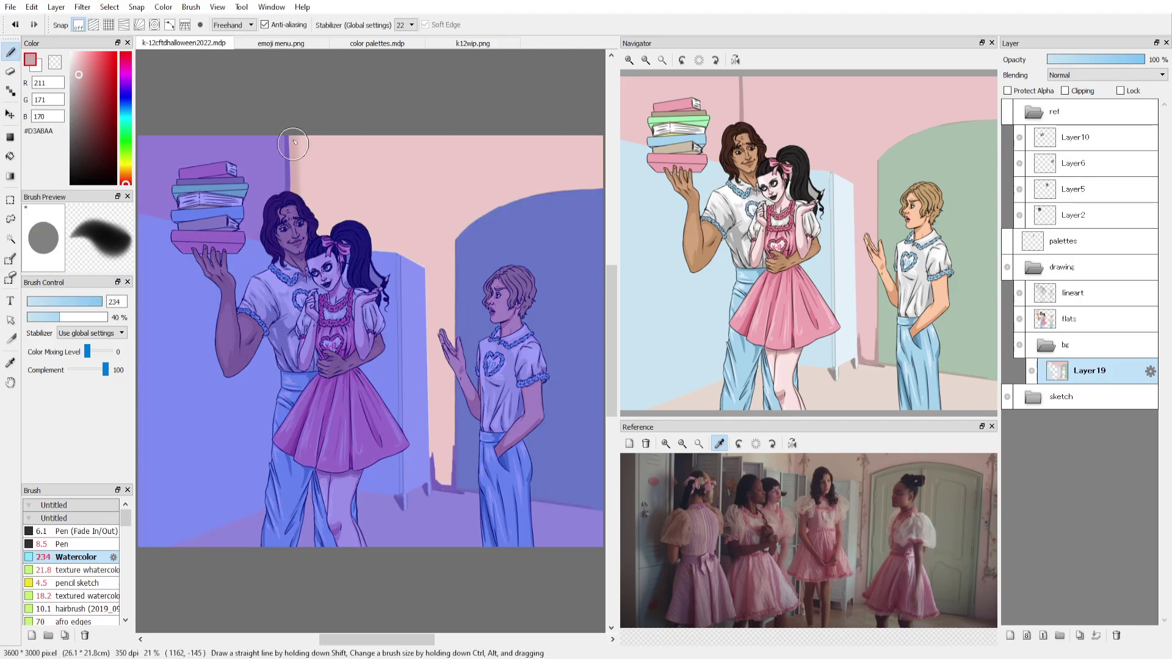
{"action": "mouse_move", "coordinate": [441, 360]}
{"action": "left_mouse_down"}
{"action": "mouse_move", "coordinate": [435, 482]}
{"action": "mouse_move", "coordinate": [557, 104]}
{"action": "mouse_move", "coordinate": [515, 230]}
{"action": "mouse_move", "coordinate": [464, 293]}
{"action": "mouse_move", "coordinate": [408, 244]}
{"action": "left_mouse_up"}
{"action": "key", "text": "ctrl+d"}
{"action": "key", "text": "ctrl+z"}
{"action": "key", "text": "ctrl+d"}
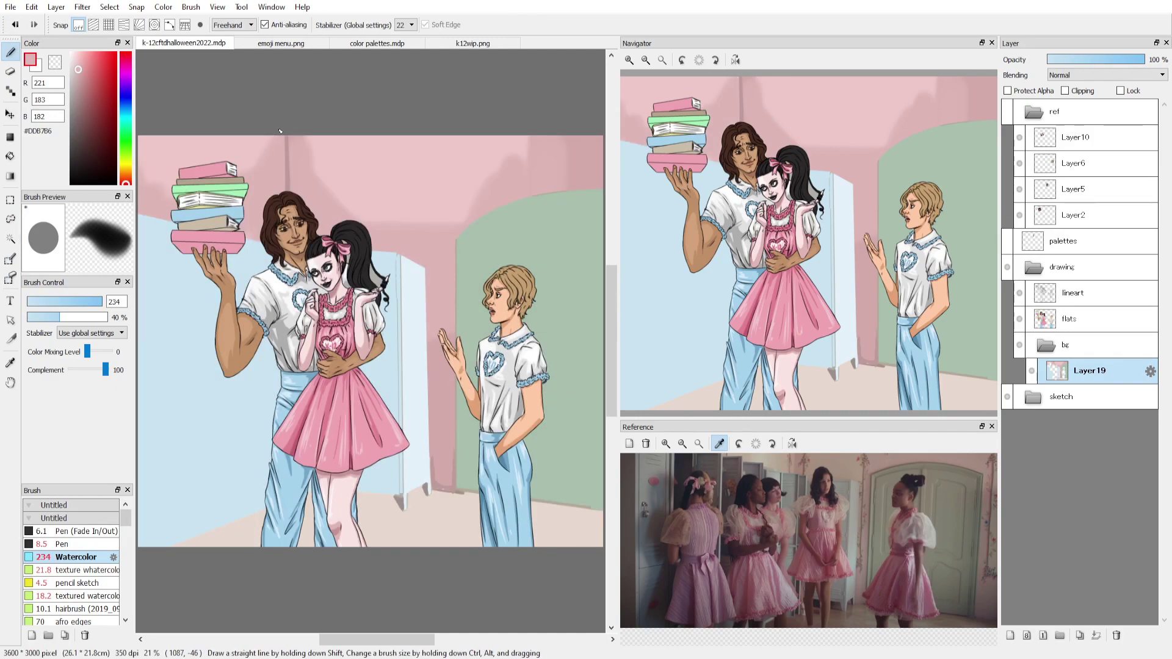
Add #F4E1D7 highlights to the upper wall, blend its pink shading with the texture watercolor brush, and touch up the wall base in #D3ABAA.
{"action": "left_click", "coordinate": [177, 140], "text": "alt"}
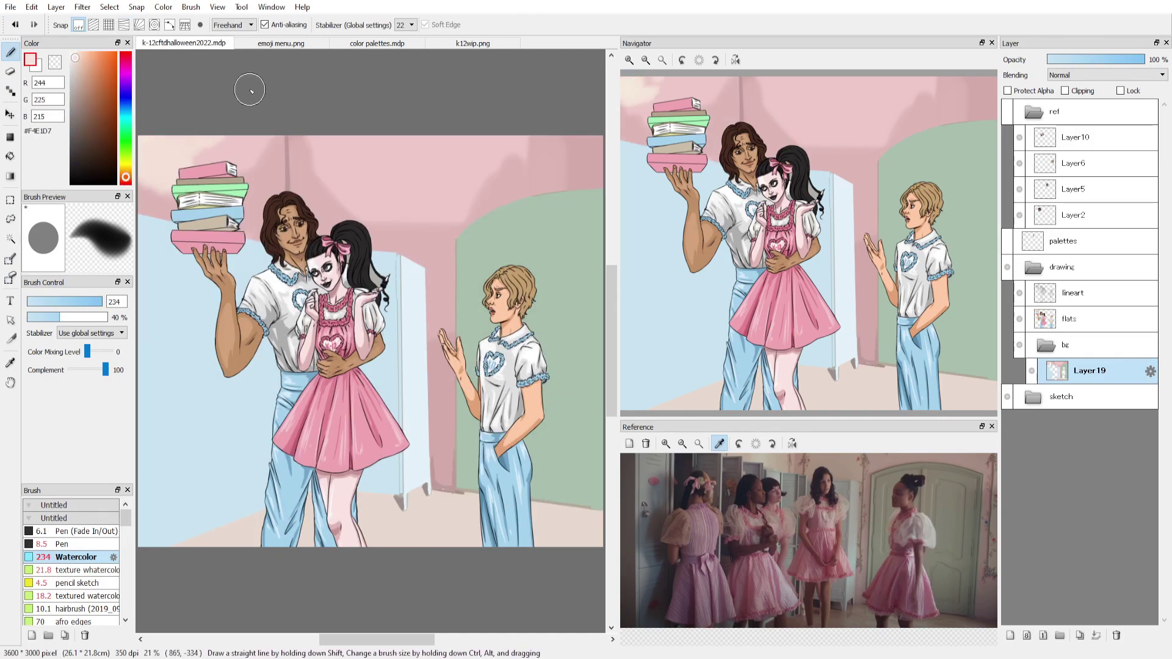
{"action": "left_click", "coordinate": [98, 570]}
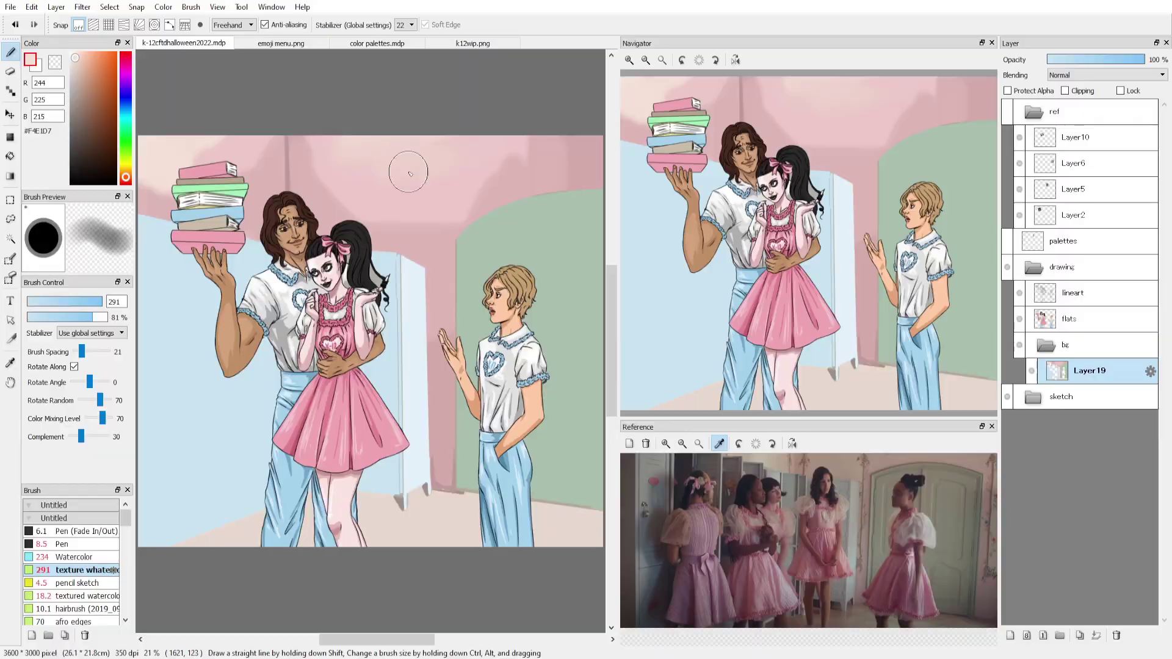
{"action": "left_click", "coordinate": [410, 174], "text": "alt"}
{"action": "mouse_move", "coordinate": [314, 152]}
{"action": "left_mouse_down"}
{"action": "mouse_move", "coordinate": [463, 227]}
{"action": "mouse_move", "coordinate": [473, 205]}
{"action": "mouse_move", "coordinate": [577, 154]}
{"action": "mouse_move", "coordinate": [446, 247]}
{"action": "mouse_move", "coordinate": [462, 208]}
{"action": "left_mouse_up"}
{"action": "left_click", "coordinate": [519, 147], "text": "alt"}
{"action": "left_click_drag", "start_coordinate": [384, 238], "coordinate": [405, 247]}
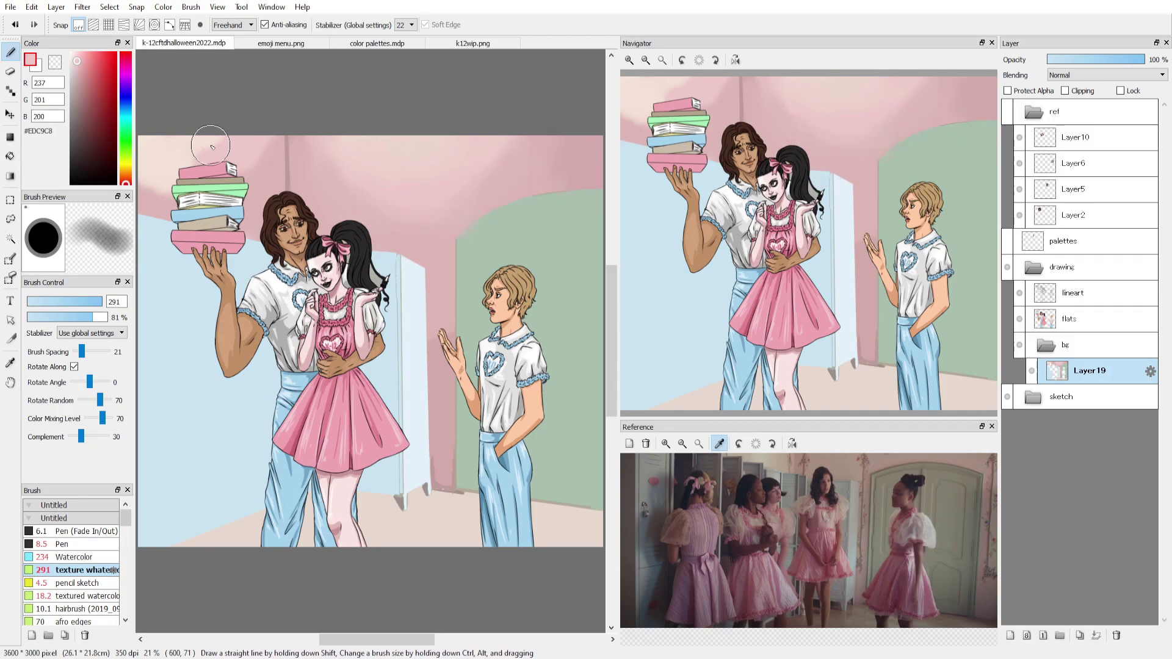
{"action": "left_click", "coordinate": [442, 492], "text": "alt"}
{"action": "left_click_drag", "start_coordinate": [445, 494], "coordinate": [440, 490]}
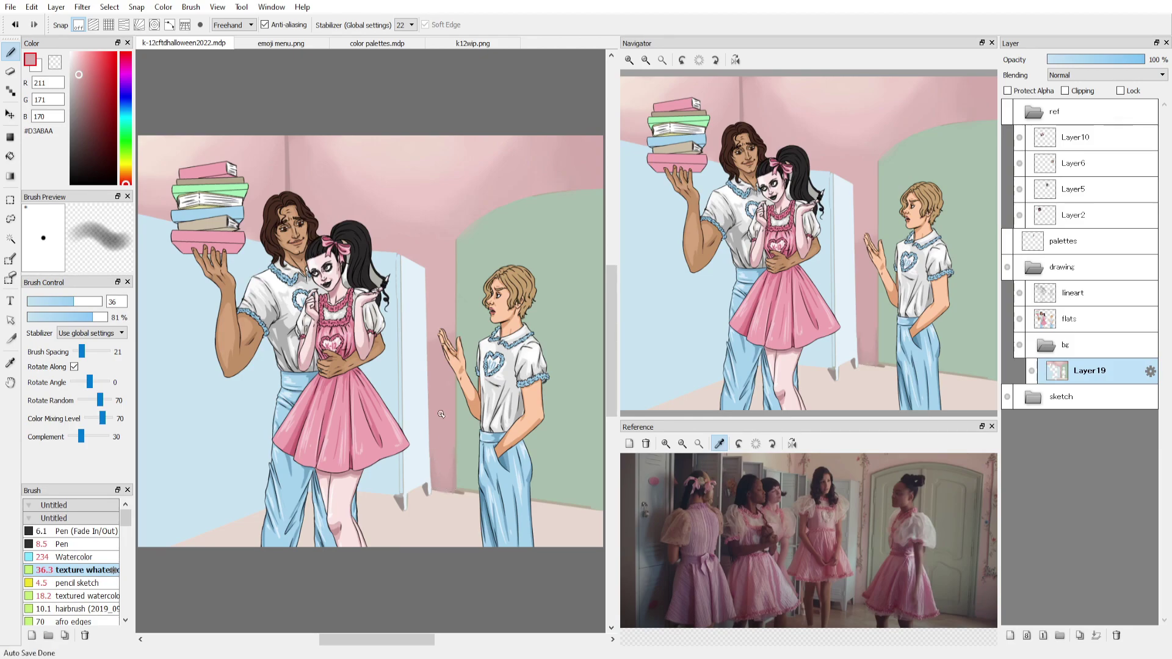
Straighten the far locker's outer side edge against the pink wall using #E3F1F9 and the Watercolor brush at size 10.5.
{"action": "left_click", "coordinate": [425, 263], "text": "alt"}
{"action": "key", "text": "2"}
{"action": "key", "text": "ctrl+g"}
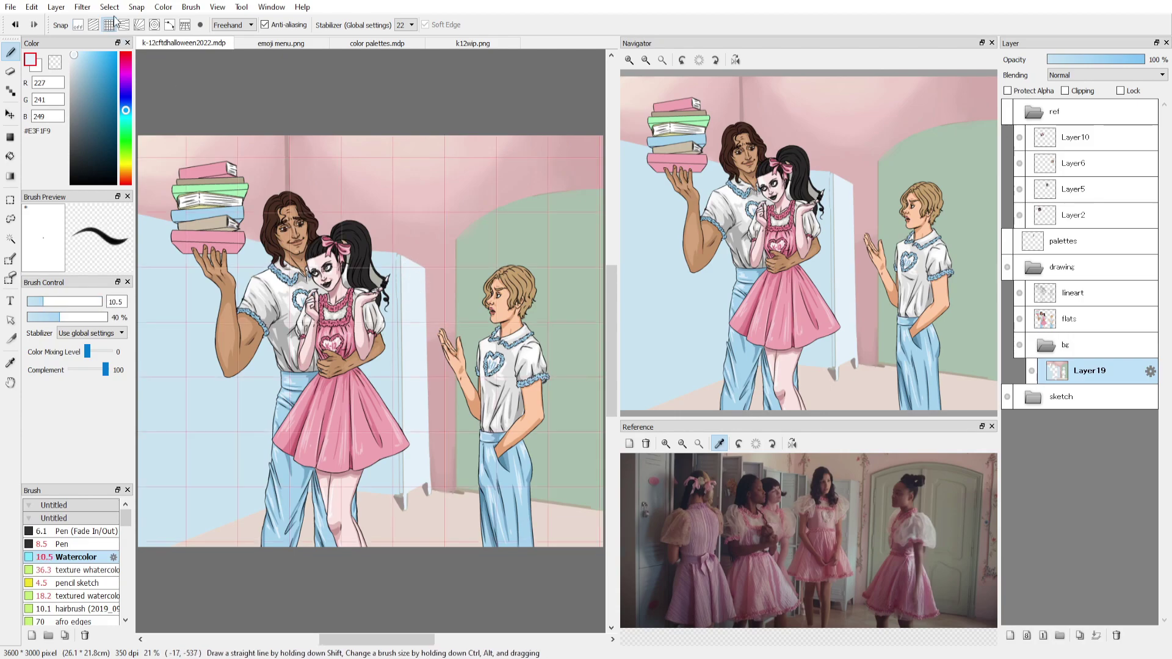
{"action": "key", "text": "ctrl+g"}
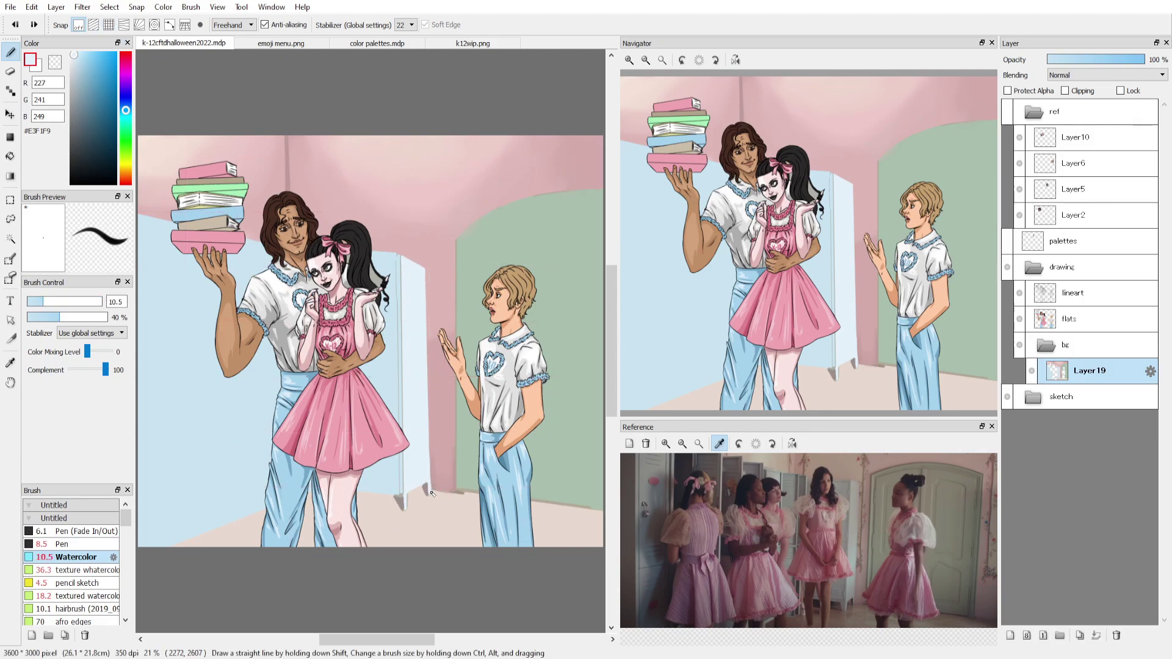
{"action": "mouse_move", "coordinate": [429, 491]}
{"action": "left_mouse_down"}
{"action": "mouse_move", "coordinate": [428, 274]}
{"action": "mouse_move", "coordinate": [460, 311]}
{"action": "left_mouse_up"}
{"action": "key", "text": "ctrl+plus"}
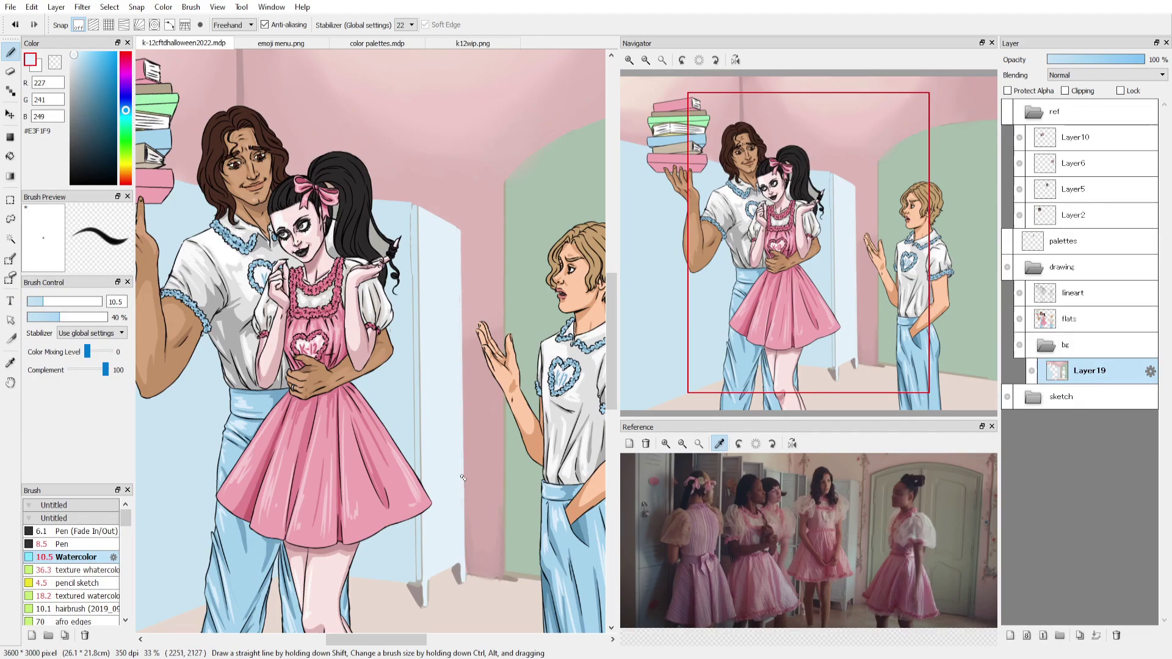
{"action": "scroll", "coordinate": [463, 477], "scroll_direction": "down", "scroll_amount": 5}
{"action": "scroll", "coordinate": [462, 477], "scroll_direction": "right", "scroll_amount": 2}
{"action": "key", "text": "ctrl+minus"}
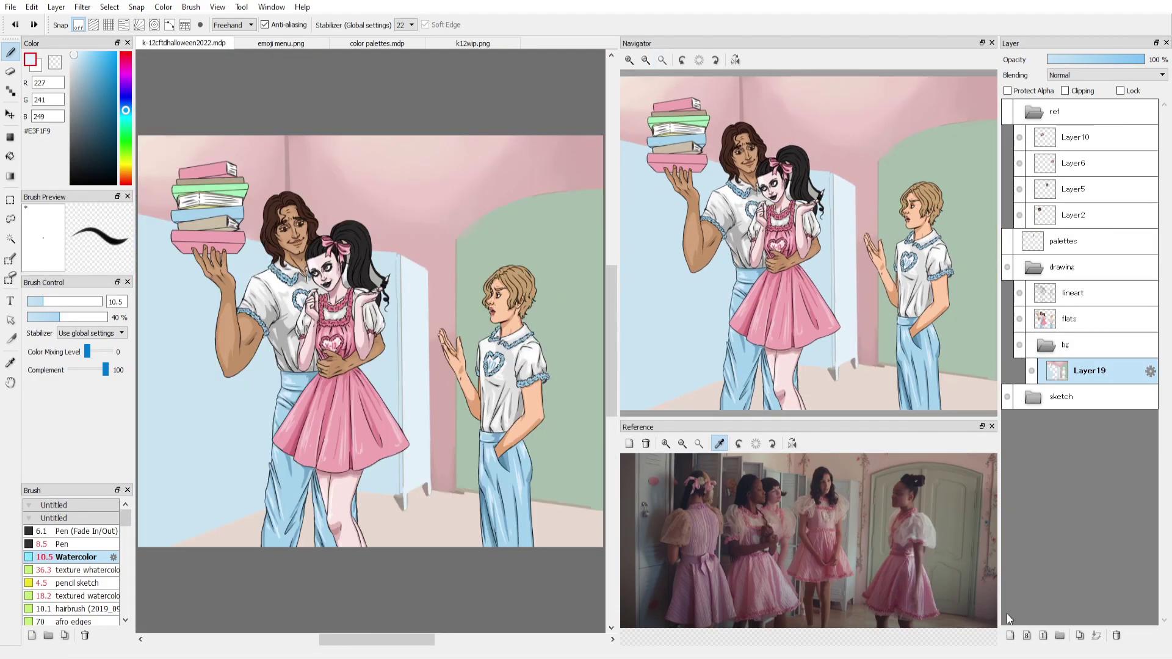
Add a new layer in the bg folder and try filling the far locker with #E3F1F9.
{"action": "key", "text": "ctrl+shift+n"}
{"action": "key", "text": "g"}
{"action": "left_click", "coordinate": [389, 351]}
{"action": "key", "text": "ctrl+z"}
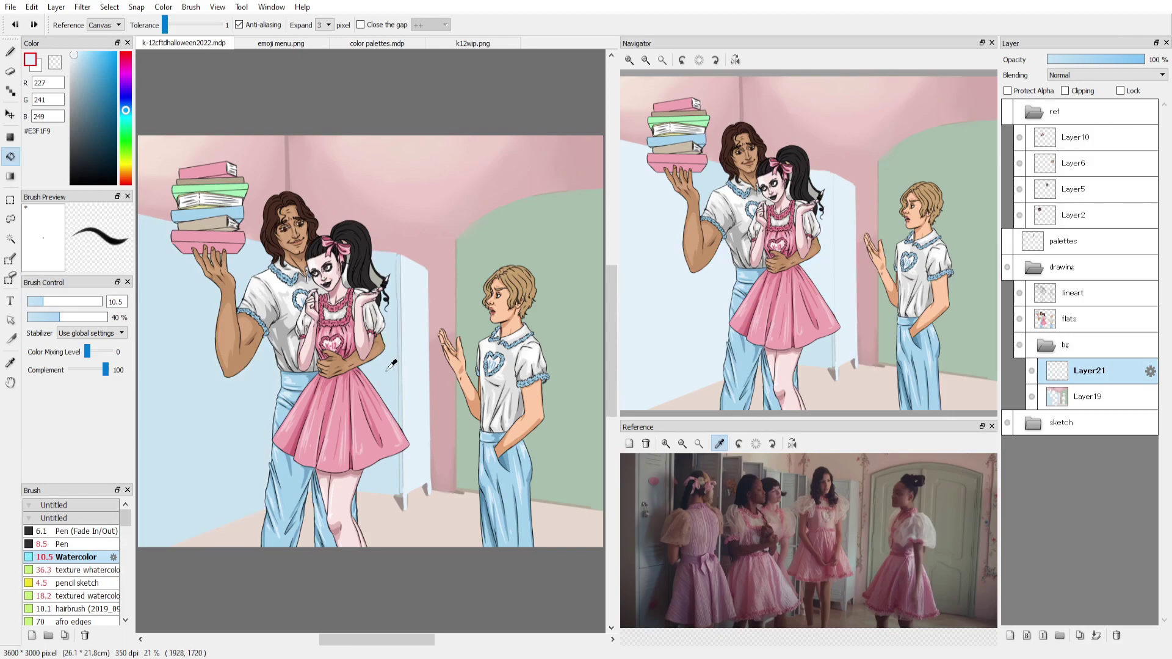
Sample #C9E3F1 and paint over the rough dark line between the far locker's front and side.
{"action": "left_click", "coordinate": [288, 286], "text": "alt"}
{"action": "key", "text": "b"}
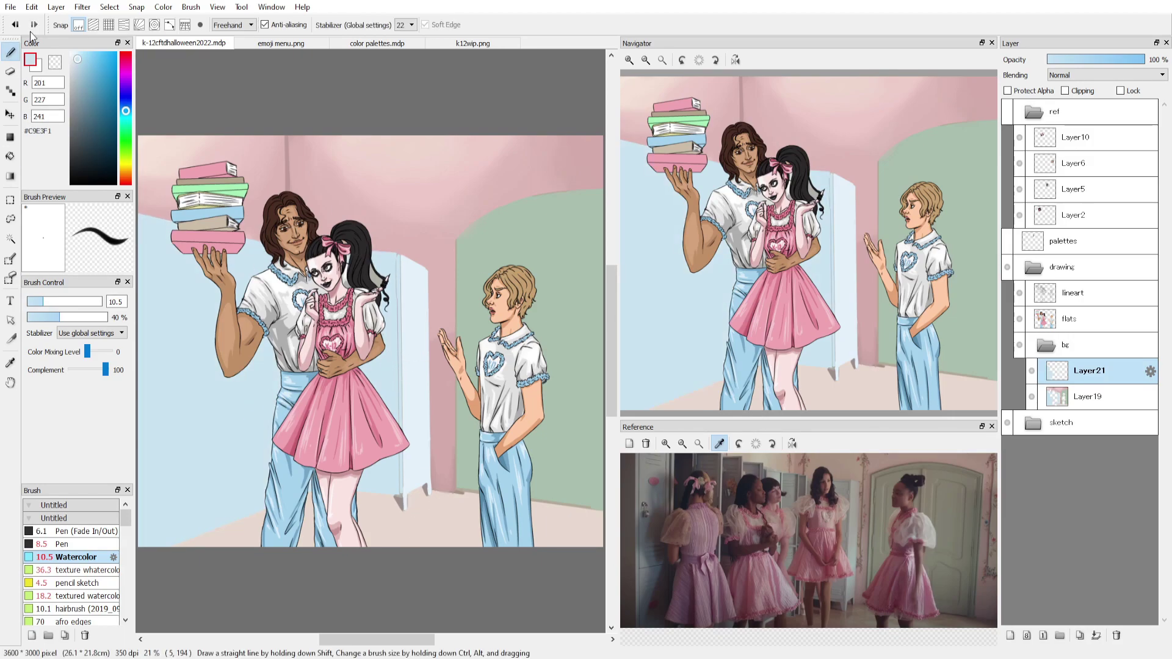
{"action": "key", "text": "ctrl+plus"}
{"action": "key", "text": "ctrl+plus"}
{"action": "key", "text": "ctrl+plus"}
{"action": "key", "text": "ctrl+plus"}
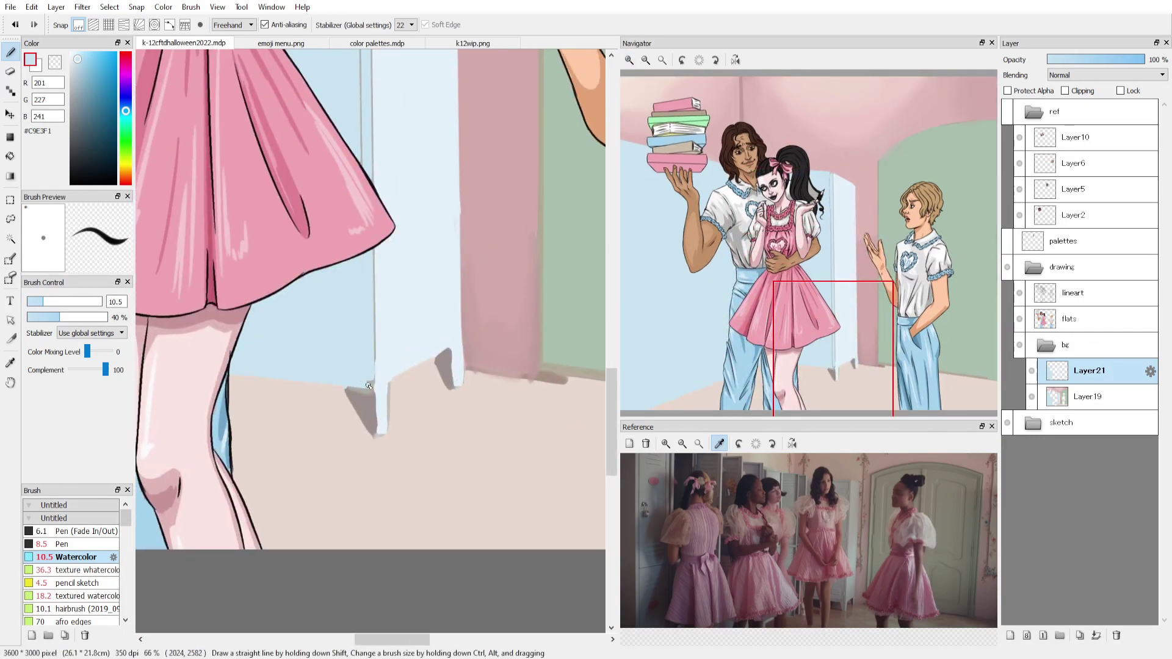
{"action": "scroll", "coordinate": [374, 361], "scroll_direction": "up", "scroll_amount": 5}
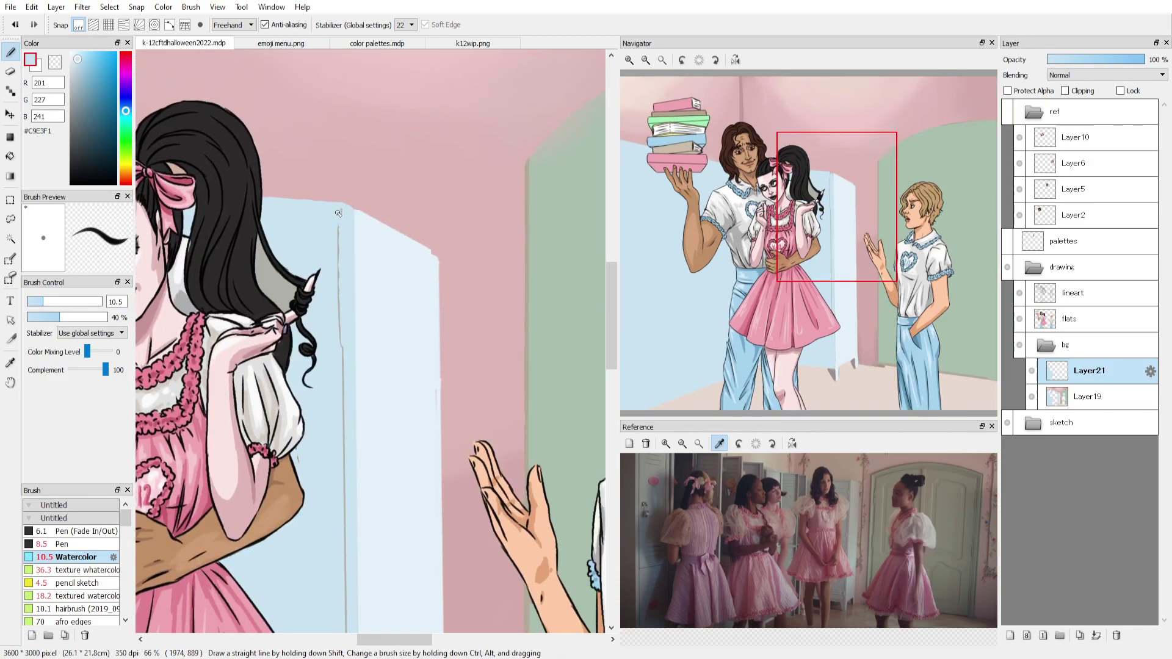
{"action": "left_click_drag", "start_coordinate": [343, 363], "coordinate": [413, 214]}
{"action": "left_click_drag", "start_coordinate": [391, 341], "coordinate": [398, 384]}
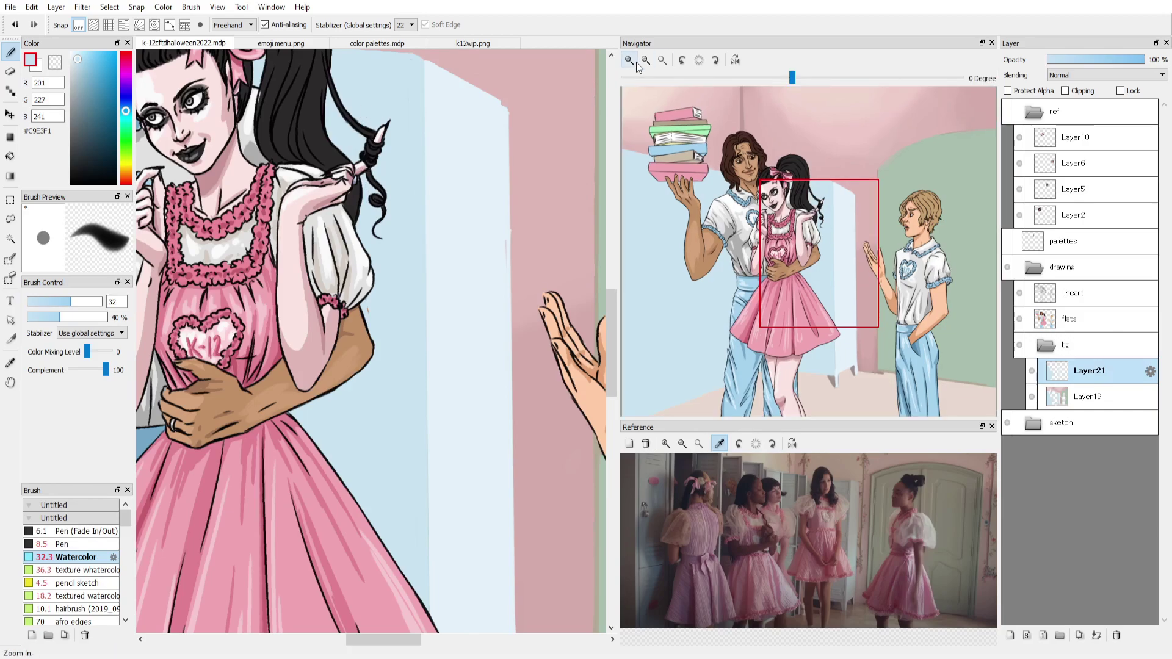
Paint the shaded inner face of the far locker's front leg in #566B76 with the Watercolor brush at size 9.7.
{"action": "key", "text": "ctrl+minus"}
{"action": "key", "text": "ctrl+minus"}
{"action": "key", "text": "ctrl+plus"}
{"action": "key", "text": "ctrl+plus"}
{"action": "key", "text": "ctrl+plus"}
{"action": "left_click", "coordinate": [83, 123]}
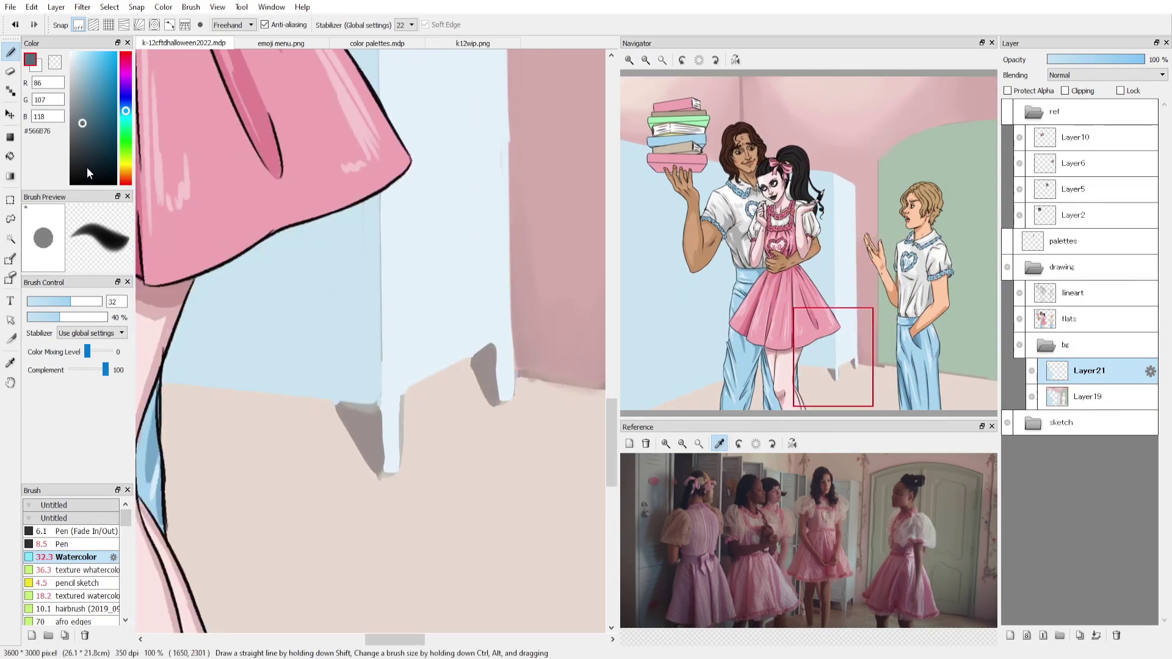
{"action": "left_click", "coordinate": [43, 301]}
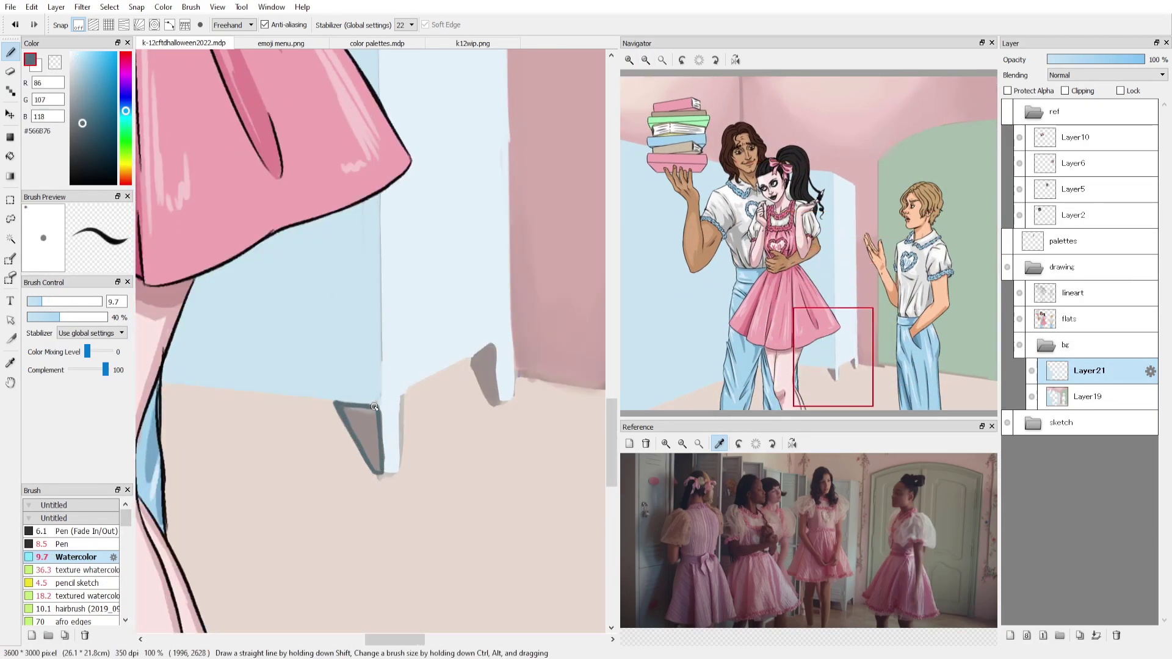
{"action": "left_click_drag", "start_coordinate": [341, 405], "coordinate": [377, 463]}
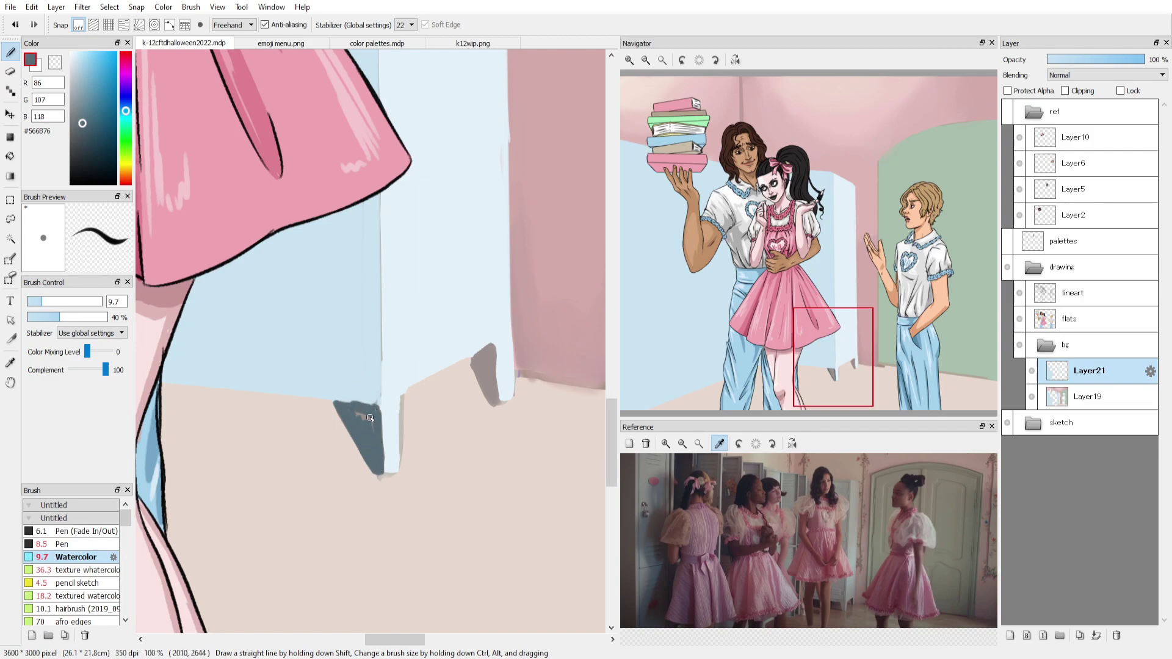
Clean up the lower vertical edge of the far locker down to its front leg with #E3F1F9.
{"action": "left_click", "coordinate": [357, 379], "text": "alt"}
{"action": "left_click", "coordinate": [390, 224], "text": "alt"}
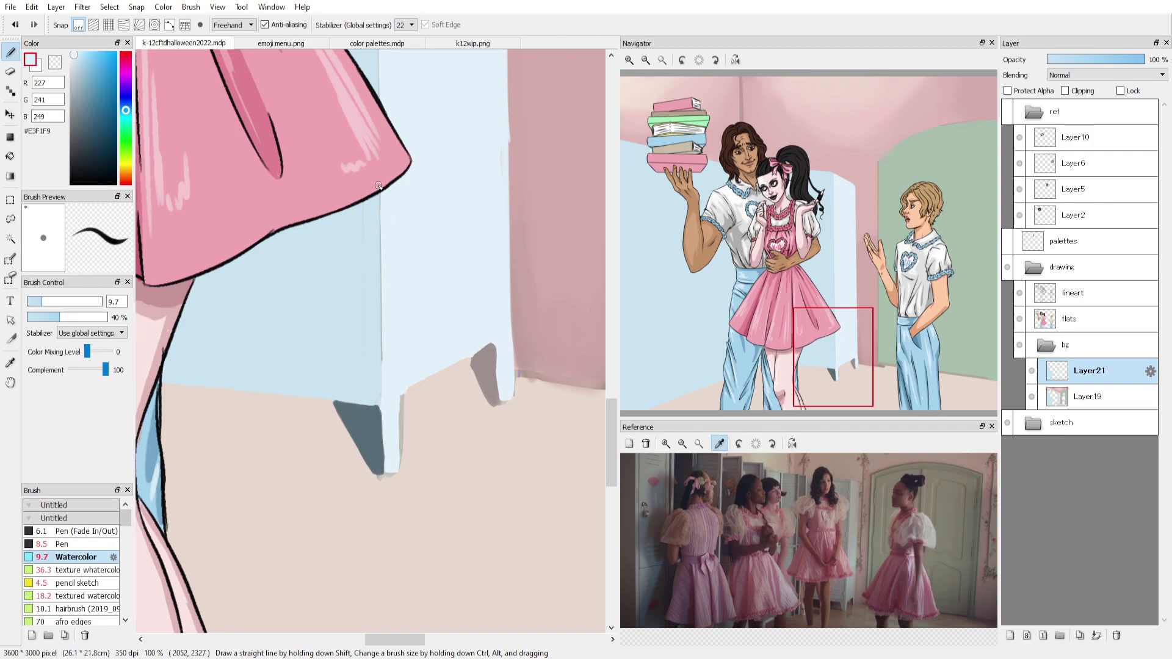
{"action": "left_click_drag", "start_coordinate": [379, 194], "coordinate": [382, 383]}
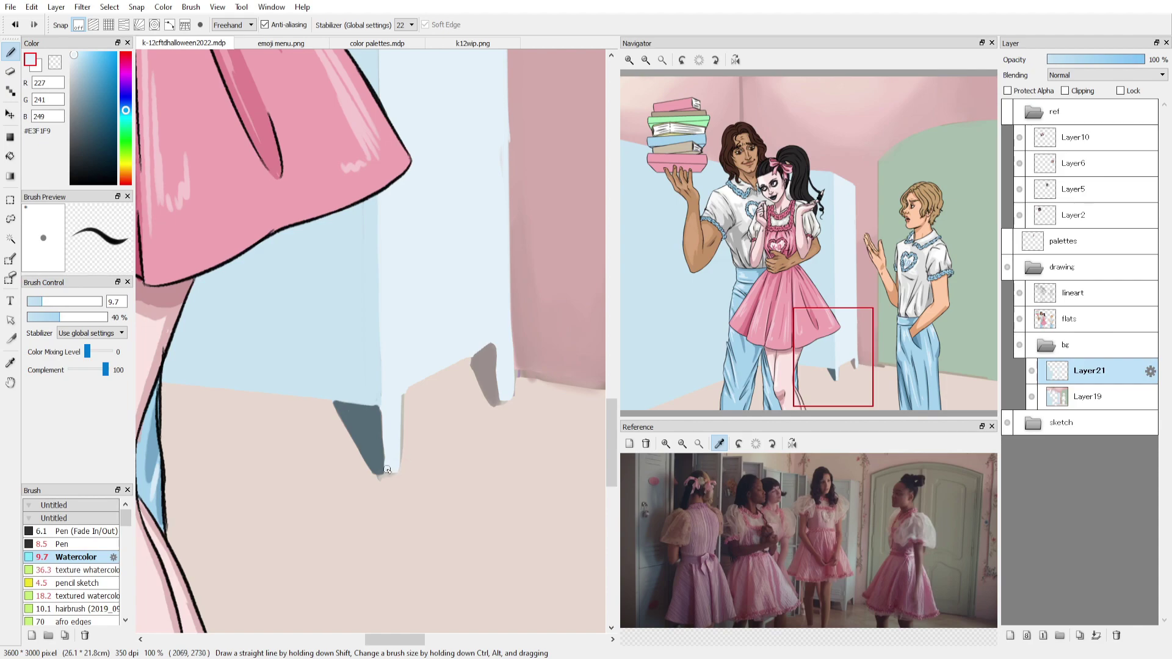
Outline the shaded face of the far locker's rear leg and fill it with dark #31383C.
{"action": "key", "text": "e"}
{"action": "key", "text": "b"}
{"action": "left_click", "coordinate": [348, 404], "text": "alt"}
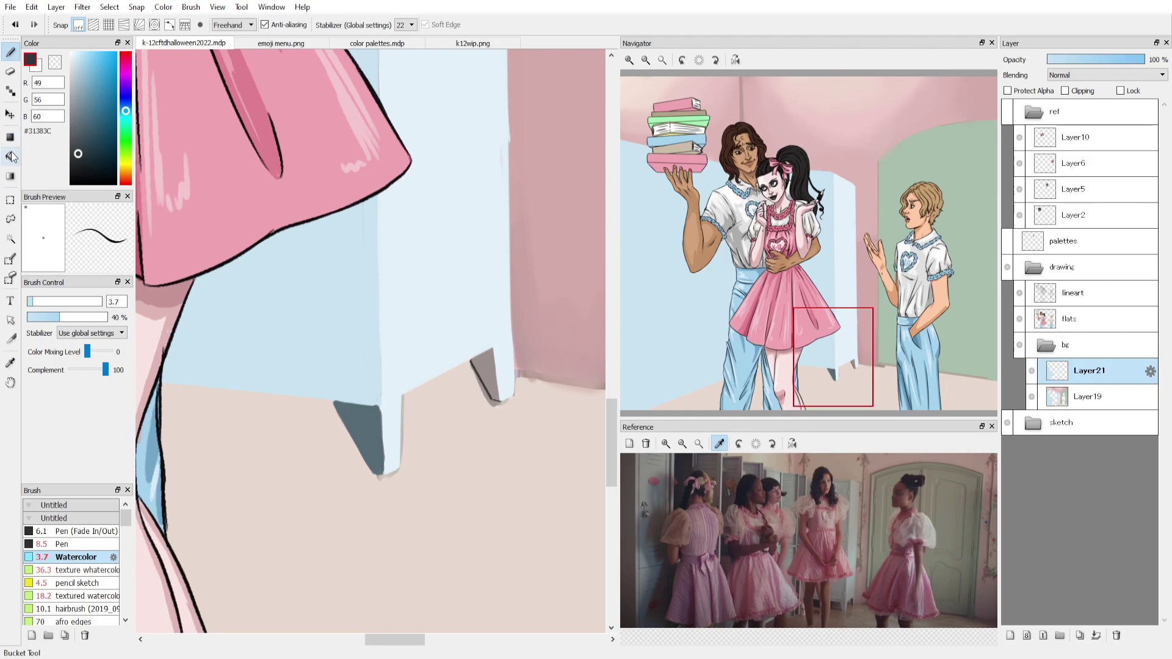
{"action": "left_click_drag", "start_coordinate": [498, 401], "coordinate": [486, 379]}
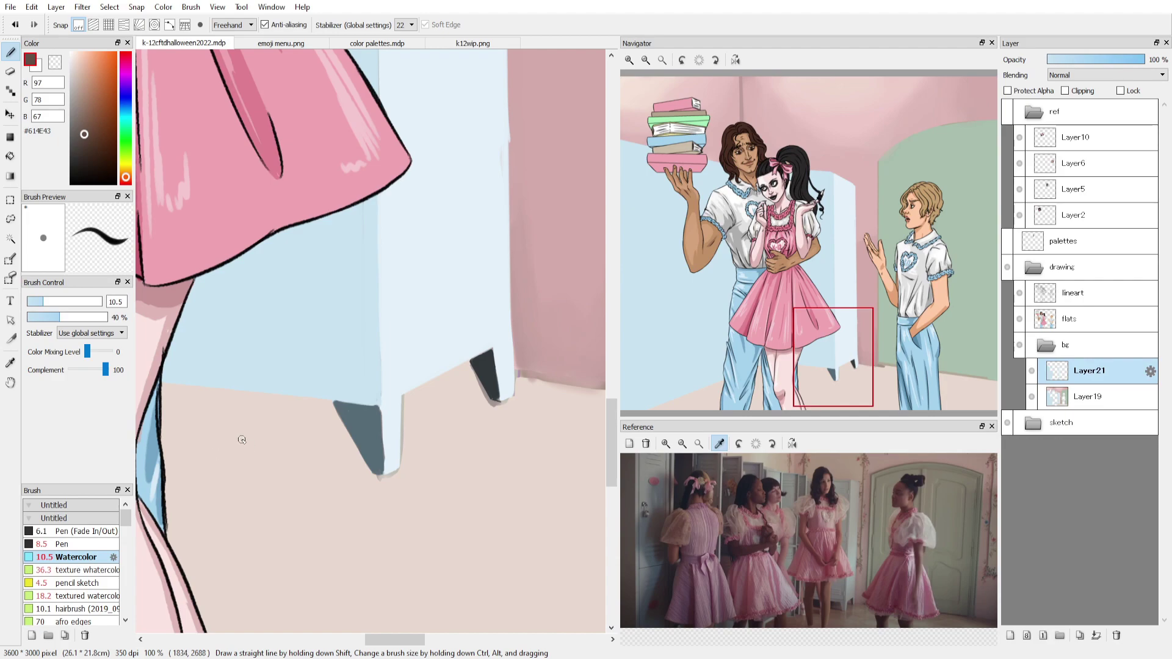
Outline the far locker's floor shadow between its front legs and beside the rear leg in #614E43, and select the enclosed shadow area.
{"action": "left_click_drag", "start_coordinate": [164, 443], "coordinate": [373, 473]}
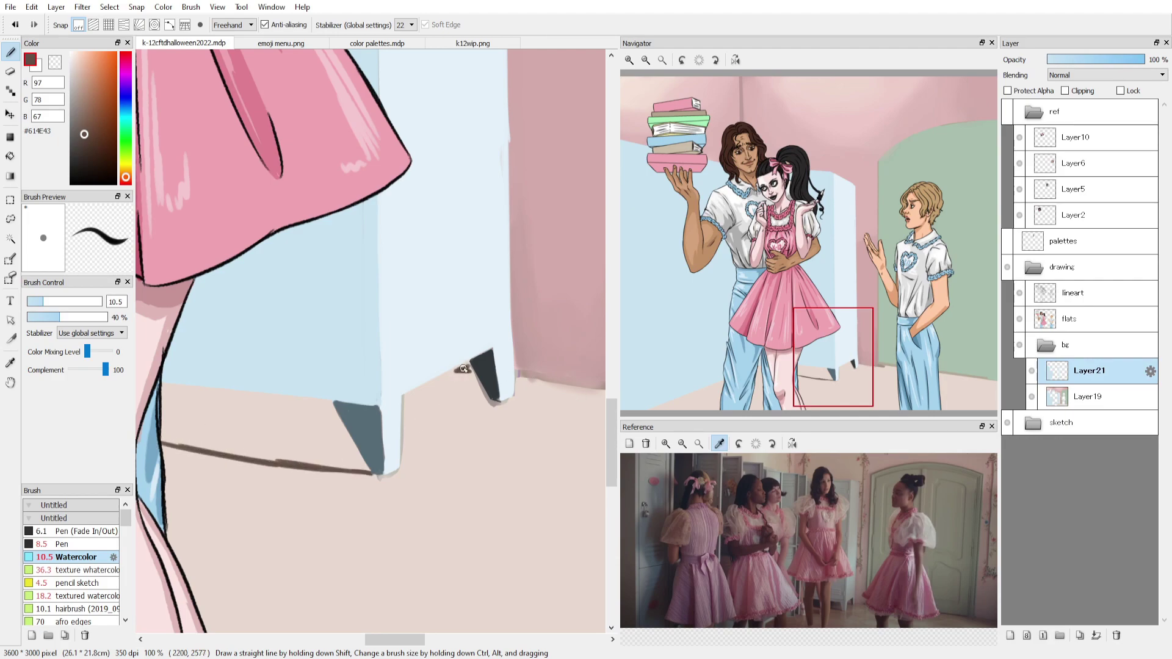
{"action": "mouse_move", "coordinate": [229, 454]}
{"action": "left_mouse_down"}
{"action": "mouse_move", "coordinate": [271, 396]}
{"action": "mouse_move", "coordinate": [199, 446]}
{"action": "left_mouse_up"}
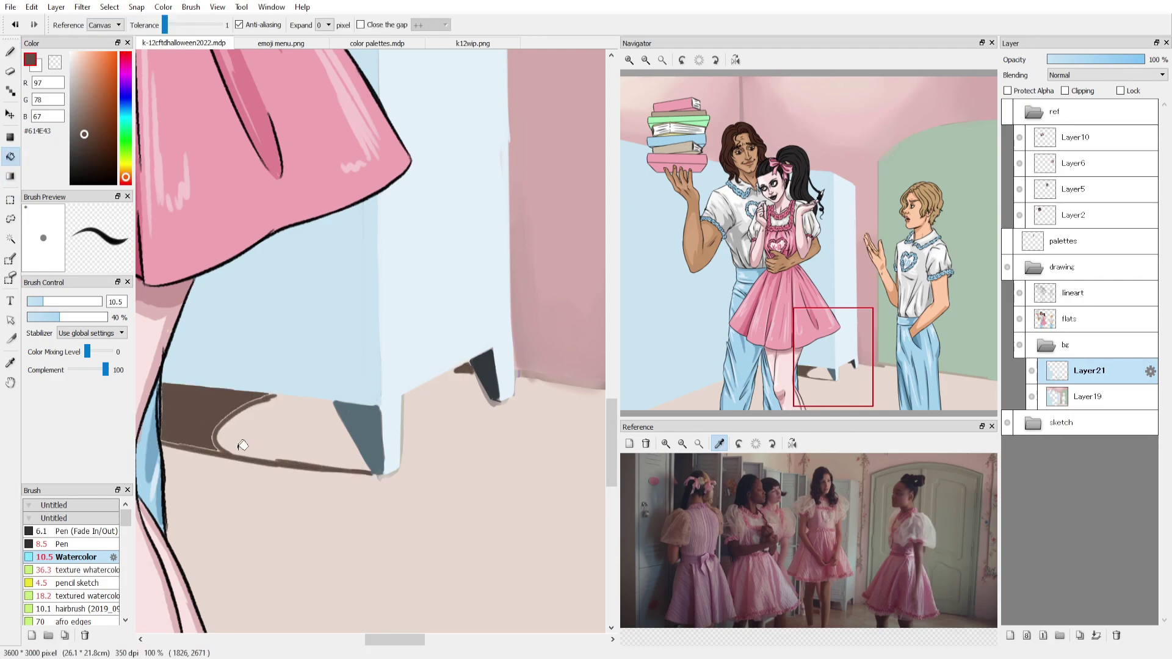
{"action": "key", "text": "w"}
{"action": "left_click", "coordinate": [321, 429]}
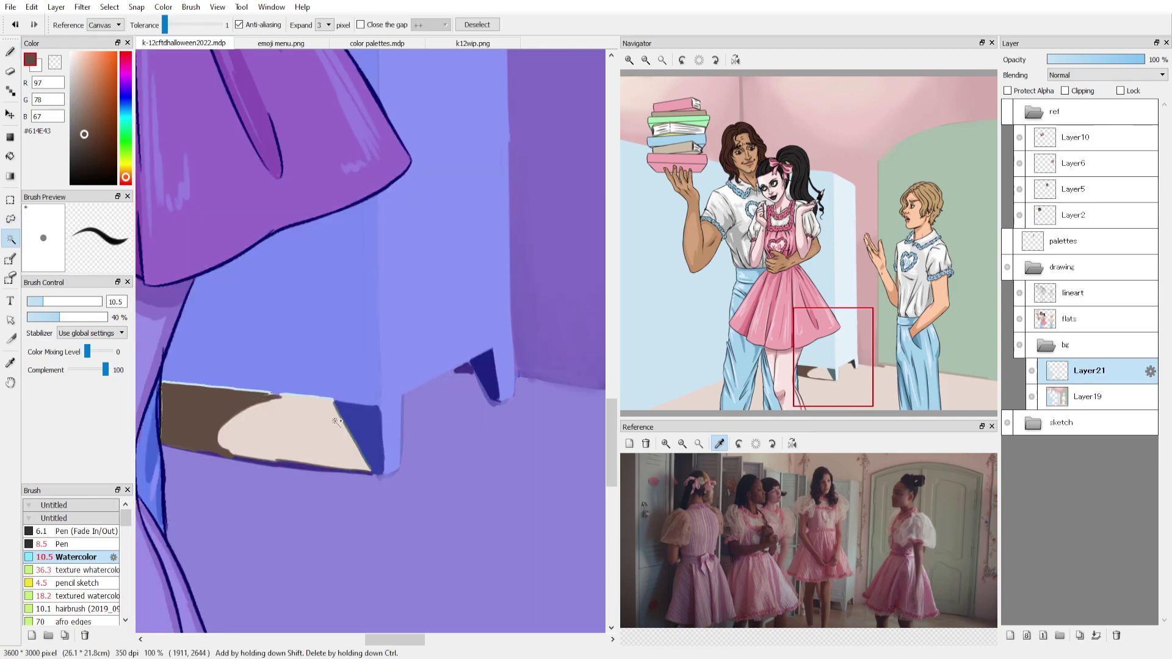
Blend the floor shadow's edge into the floor with the texture watercolor brush at size 36, clear the selection and save the file.
{"action": "key", "text": "b"}
{"action": "left_click", "coordinate": [74, 569]}
{"action": "mouse_move", "coordinate": [342, 428]}
{"action": "left_mouse_down"}
{"action": "mouse_move", "coordinate": [262, 415]}
{"action": "mouse_move", "coordinate": [229, 449]}
{"action": "mouse_move", "coordinate": [287, 397]}
{"action": "mouse_move", "coordinate": [244, 446]}
{"action": "mouse_move", "coordinate": [301, 410]}
{"action": "left_mouse_up"}
{"action": "left_click", "coordinate": [262, 427], "text": "alt"}
{"action": "key", "text": "ctrl+d"}
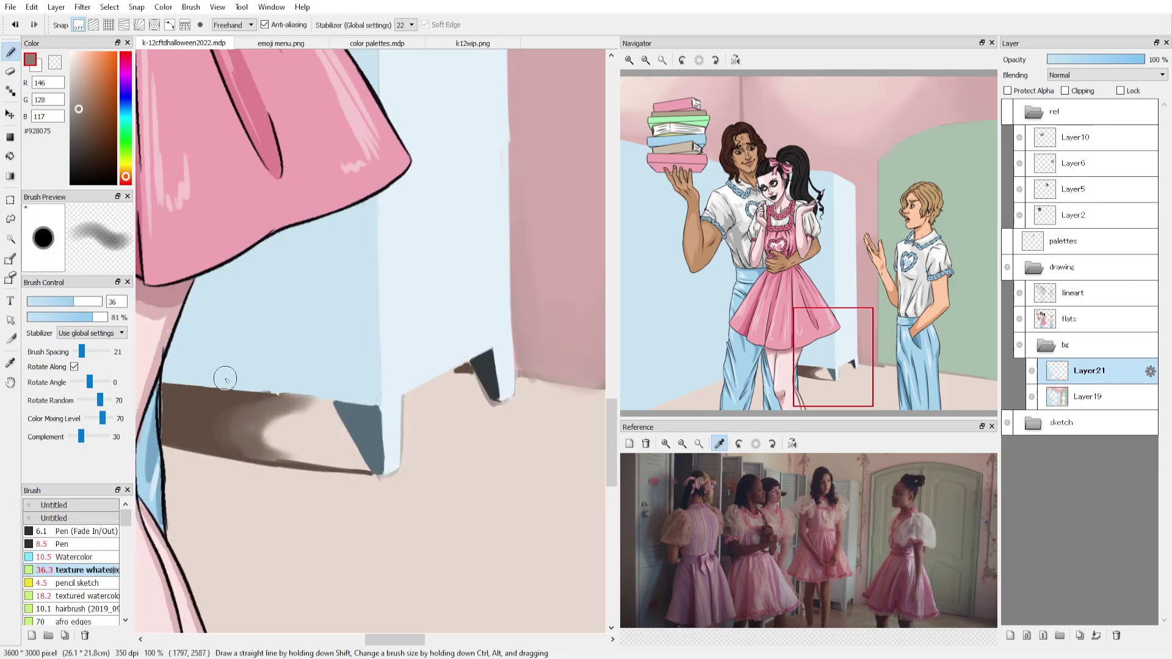
{"action": "left_click", "coordinate": [645, 60]}
{"action": "key", "text": "ctrl+s"}
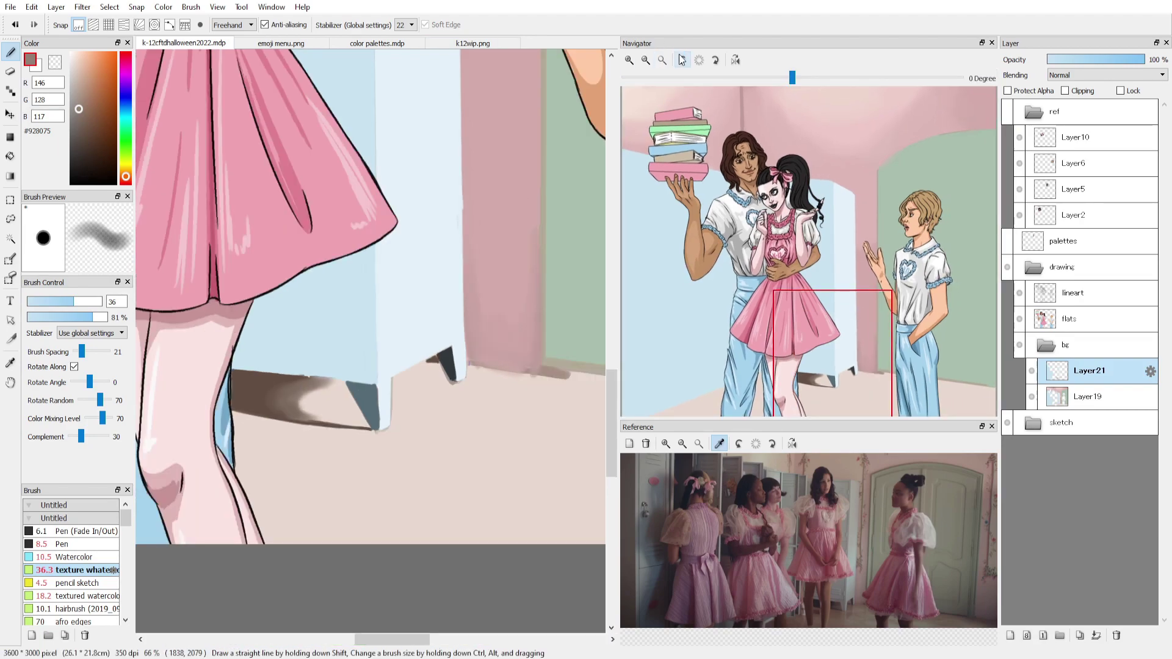
On the flats layer, fill the bottom pink book's underside with #C35C6D and the blue book's underside with a darker blue.
{"action": "left_click", "coordinate": [678, 160]}
{"action": "key", "text": "g"}
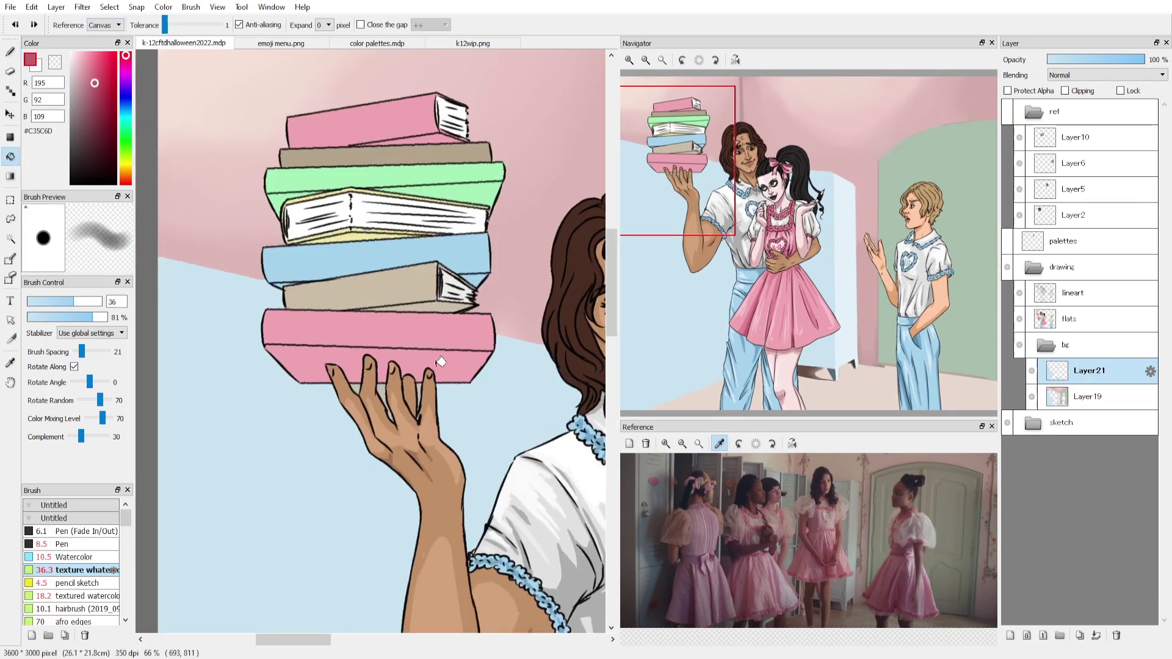
{"action": "left_click", "coordinate": [487, 359]}
{"action": "left_click", "coordinate": [275, 325], "text": "alt"}
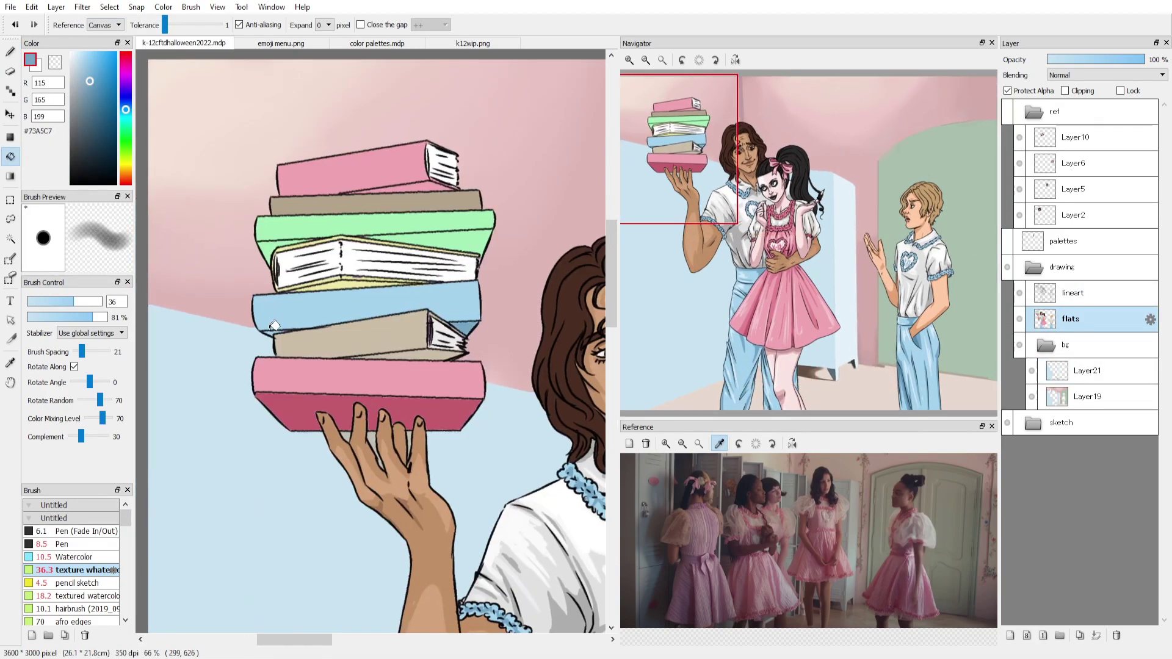
{"action": "left_click", "coordinate": [93, 95]}
{"action": "left_click", "coordinate": [275, 326]}
Fill the green book's underside with #81B88E, redoing the fill with a 3-pixel expansion.
{"action": "left_click", "coordinate": [464, 244], "text": "alt"}
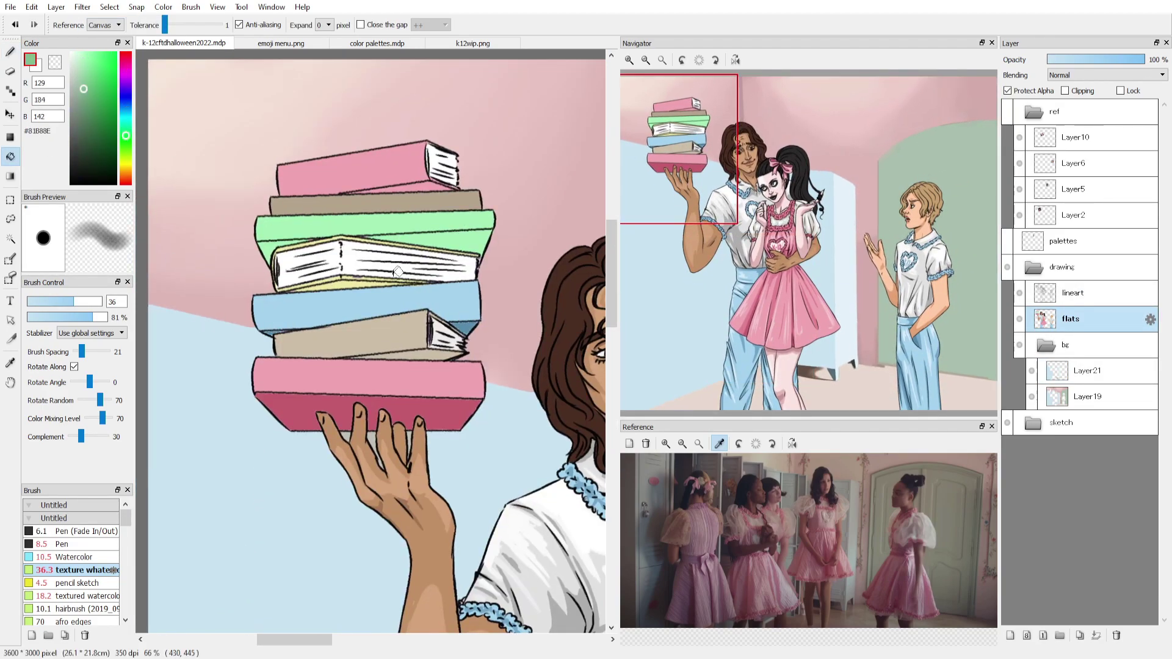
{"action": "left_click", "coordinate": [285, 240]}
{"action": "key", "text": "ctrl+z"}
{"action": "scroll", "coordinate": [322, 25], "scroll_direction": "up", "scroll_amount": 3}
{"action": "left_click", "coordinate": [284, 240]}
Fill the shaded sides of the remaining books: darker yellow on the open book's cover, #C35C6D on the top pink book and #867C6A on the tan one.
{"action": "left_click", "coordinate": [287, 280], "text": "alt"}
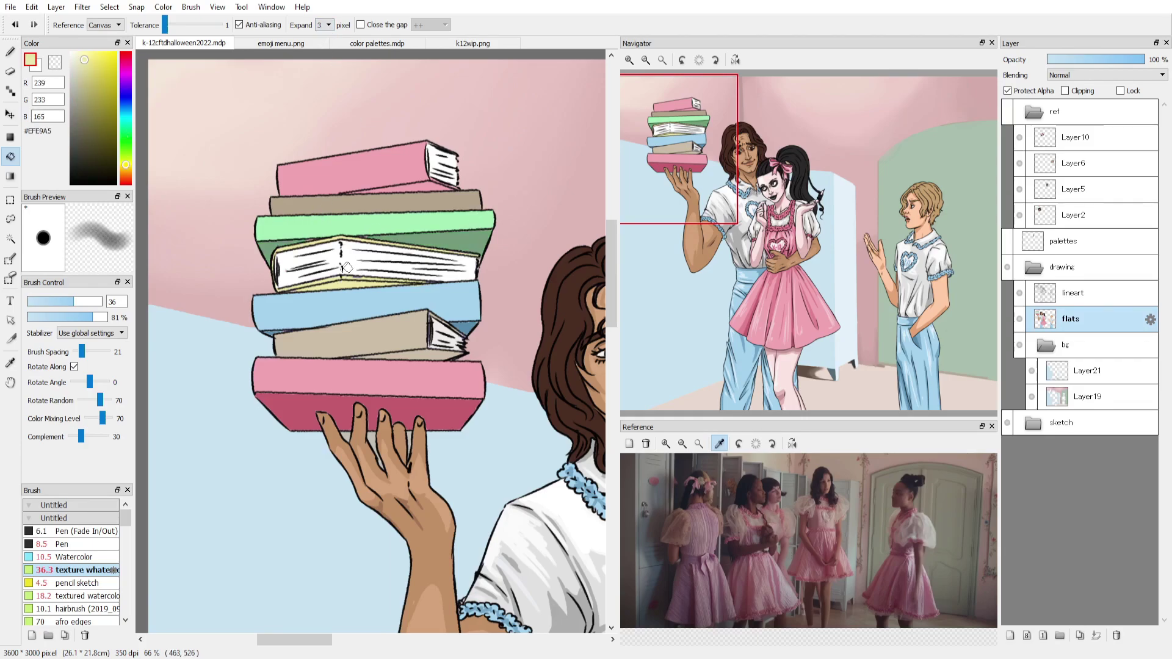
{"action": "left_click", "coordinate": [367, 286]}
{"action": "left_click", "coordinate": [436, 406], "text": "alt"}
{"action": "left_click", "coordinate": [439, 188]}
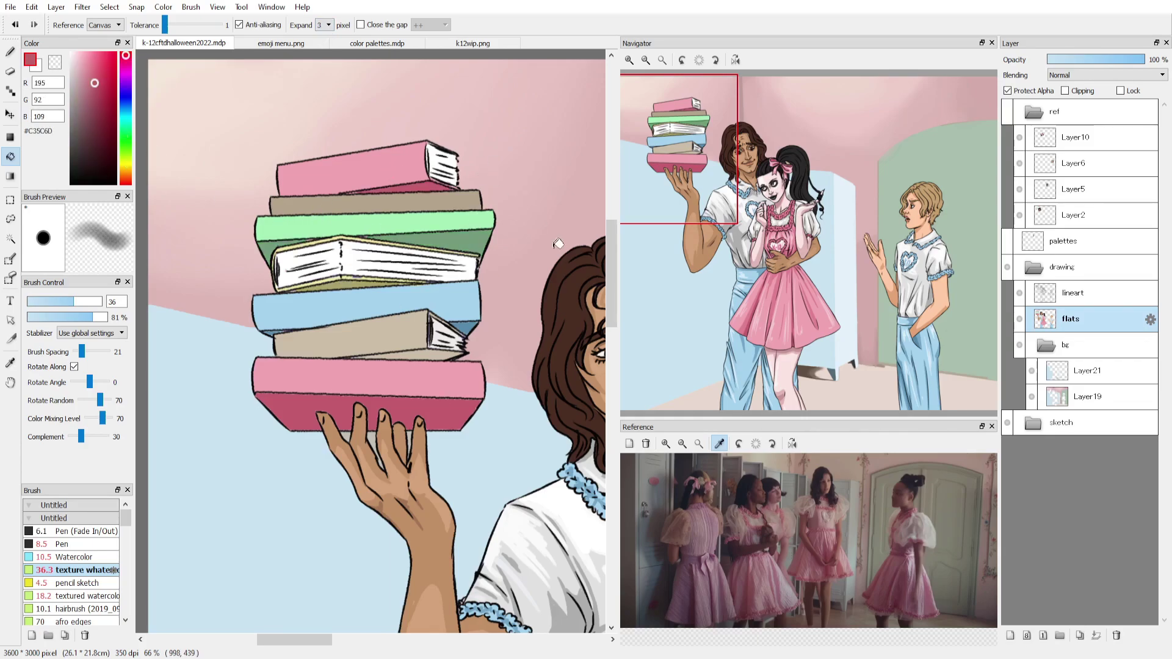
{"action": "left_click", "coordinate": [407, 325], "text": "alt"}
{"action": "left_click", "coordinate": [443, 351]}
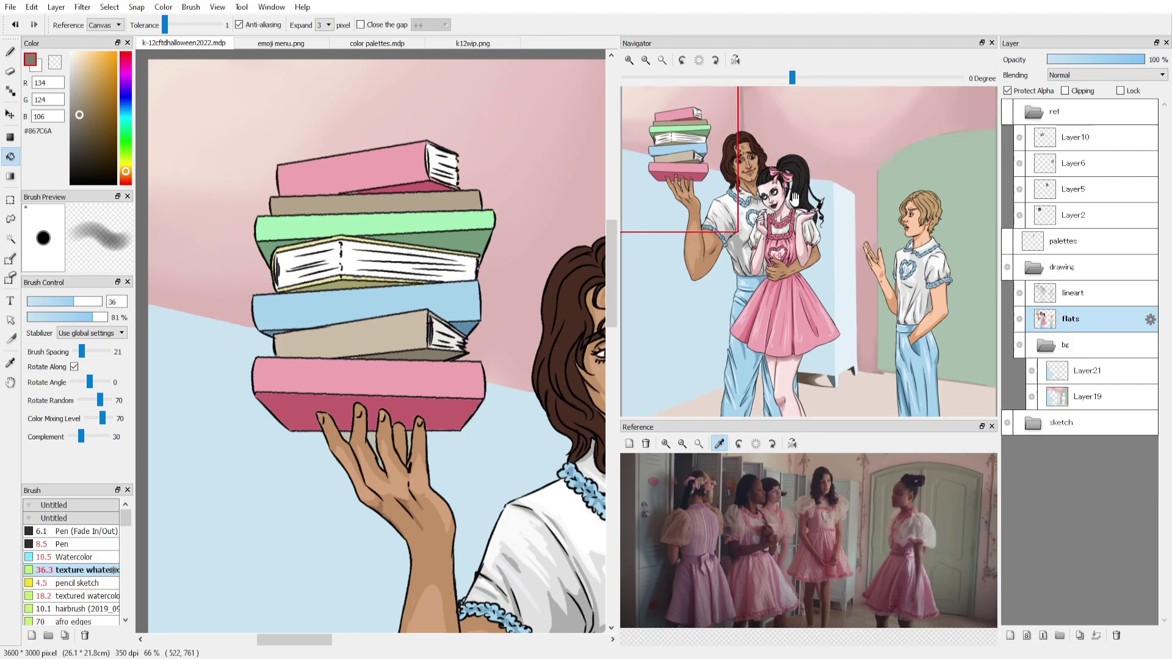
On Layer19, paint the doorway's outer edge around the arch and down its side in #A68E84 with the Watercolor brush at size 32.
{"action": "left_click", "coordinate": [646, 60]}
{"action": "left_click", "coordinate": [1077, 397]}
{"action": "left_click", "coordinate": [312, 213], "text": "alt"}
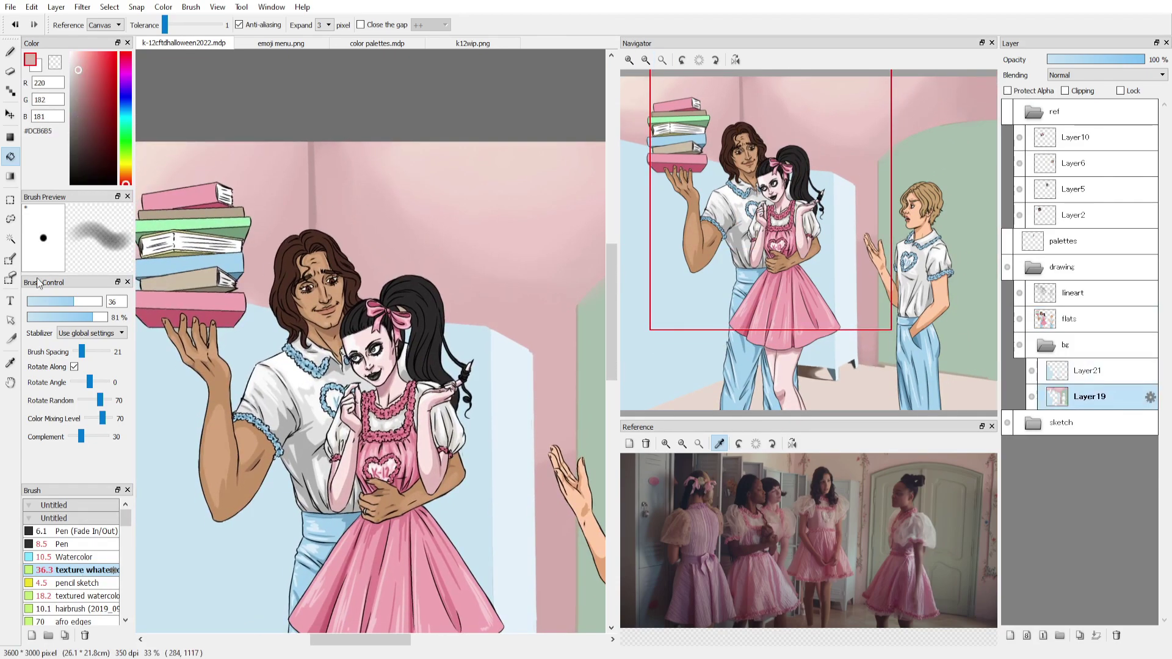
{"action": "key", "text": "b"}
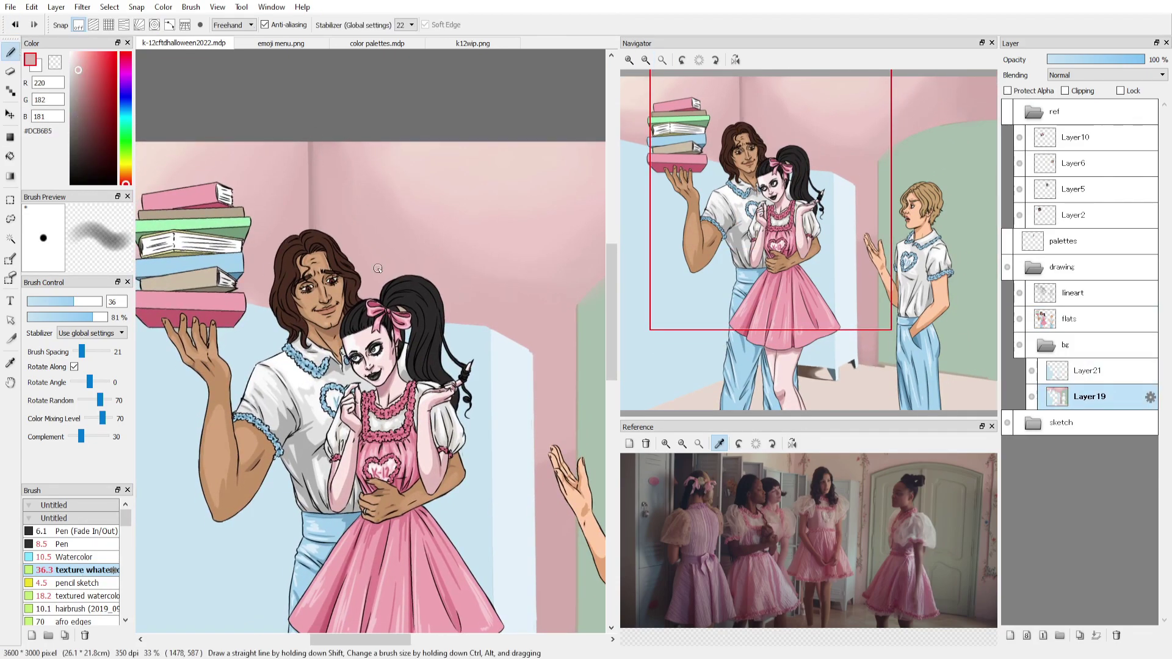
{"action": "scroll", "coordinate": [378, 268], "scroll_direction": "down", "scroll_amount": 2}
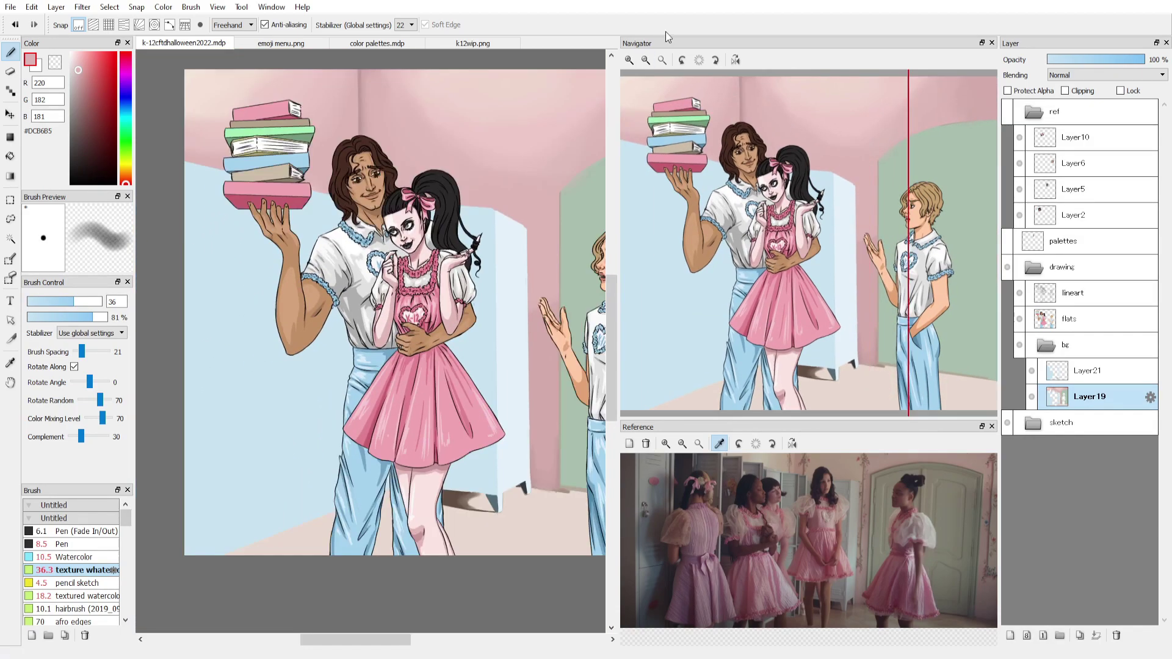
{"action": "scroll", "coordinate": [377, 268], "scroll_direction": "right", "scroll_amount": 3}
{"action": "left_click", "coordinate": [882, 478]}
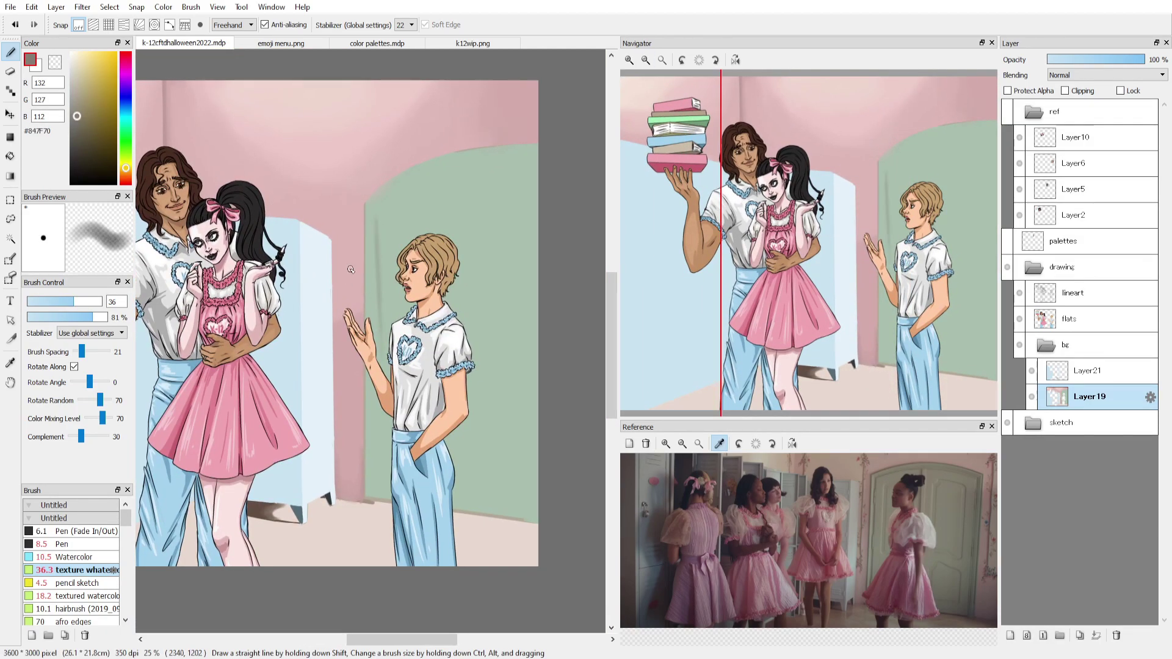
{"action": "left_click", "coordinate": [90, 557]}
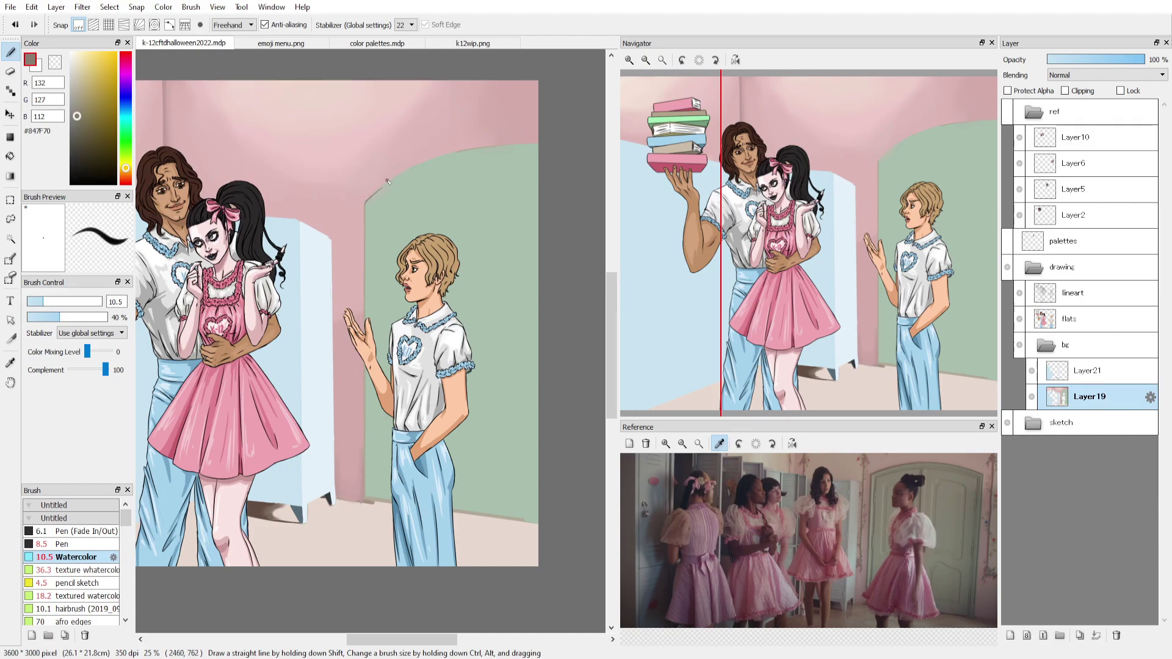
{"action": "left_click_drag", "start_coordinate": [387, 181], "coordinate": [421, 243]}
{"action": "left_click", "coordinate": [421, 242], "text": "alt"}
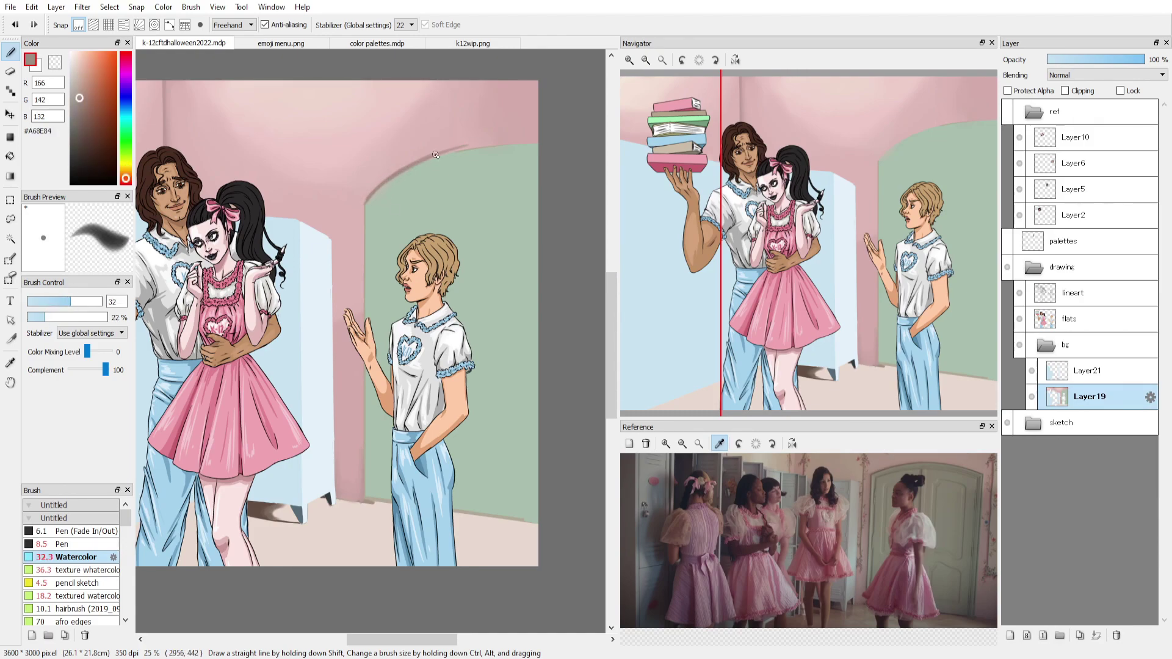
{"action": "left_click_drag", "start_coordinate": [435, 154], "coordinate": [537, 141]}
{"action": "left_click_drag", "start_coordinate": [363, 206], "coordinate": [360, 393]}
Paint the door's bottom edge in #64584F and its inner frame line in #8A8375 down the side and #858A74 around the arch.
{"action": "left_click", "coordinate": [953, 596]}
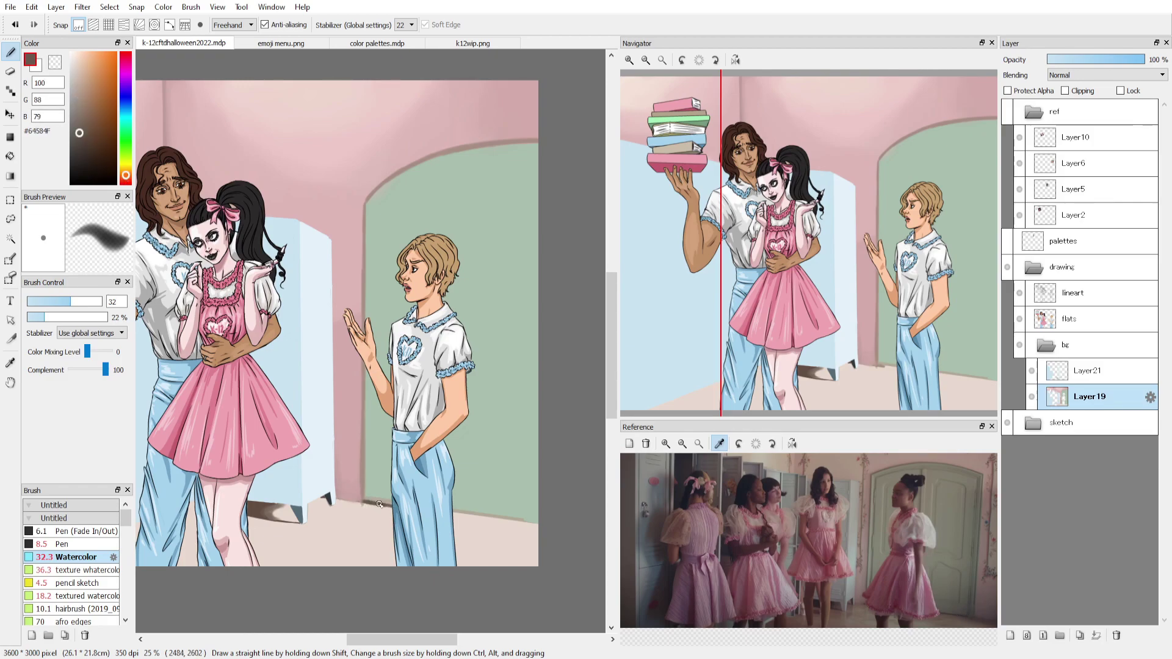
{"action": "left_click_drag", "start_coordinate": [538, 523], "coordinate": [367, 502]}
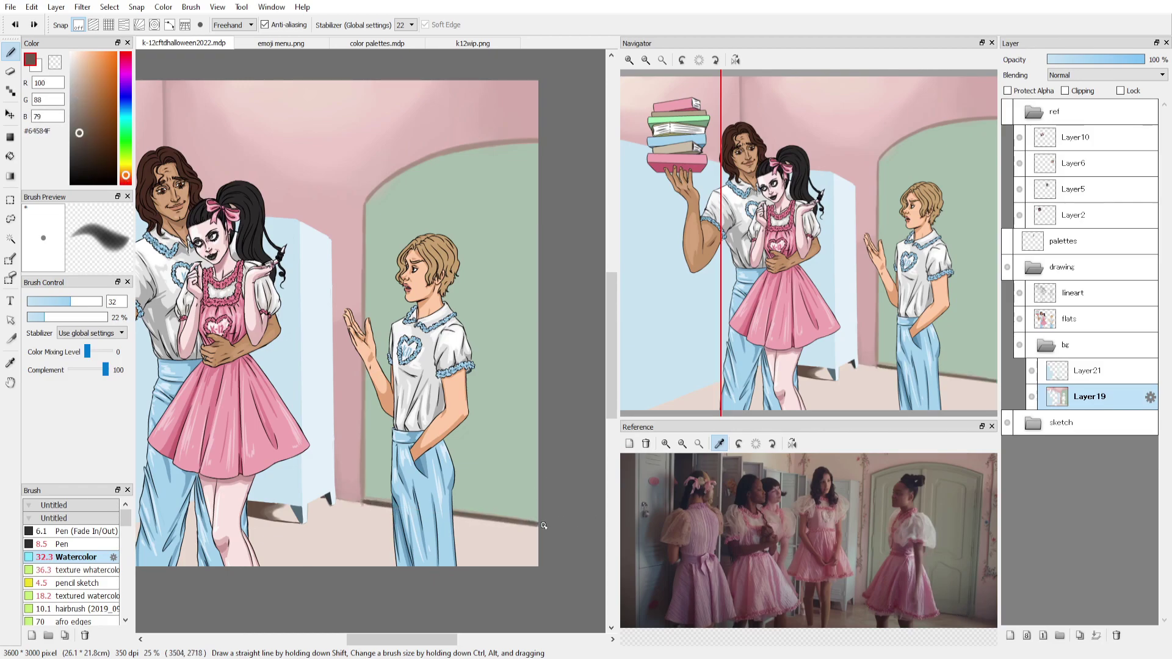
{"action": "left_click", "coordinate": [882, 476]}
{"action": "left_click_drag", "start_coordinate": [375, 208], "coordinate": [372, 344]}
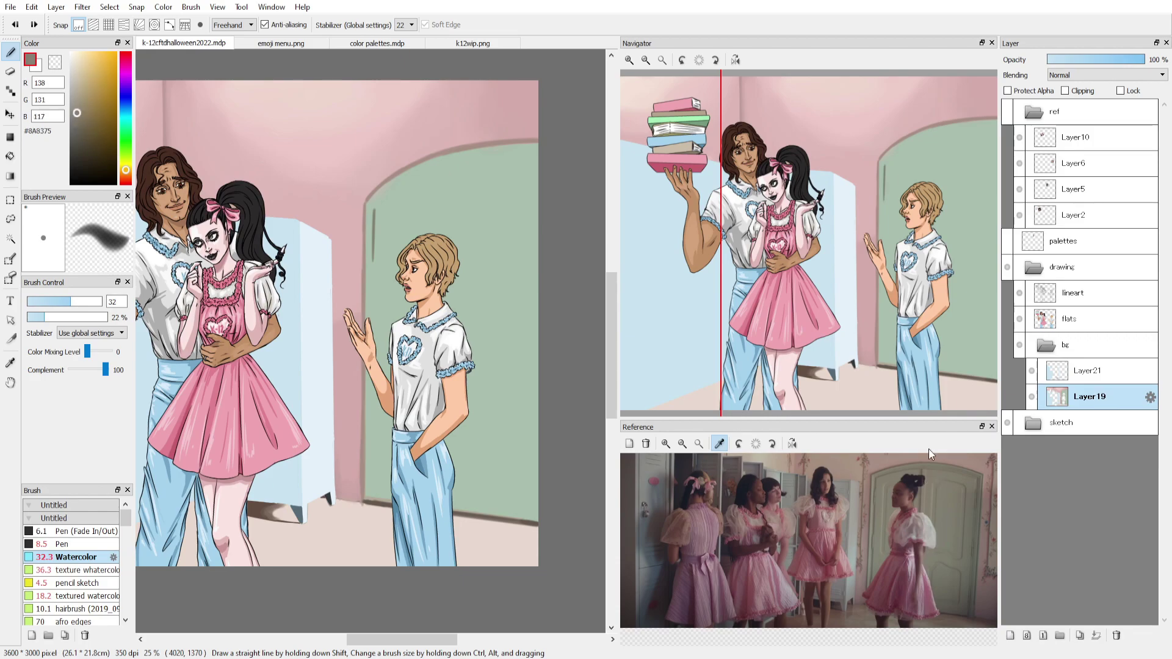
{"action": "left_click_drag", "start_coordinate": [372, 315], "coordinate": [374, 489]}
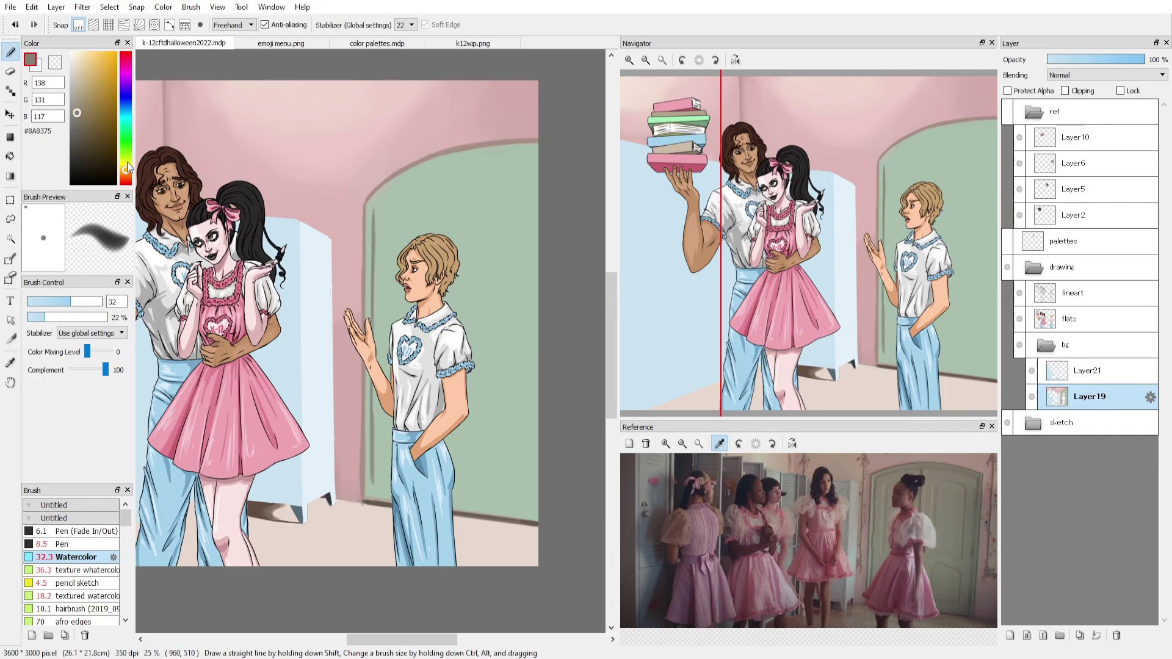
{"action": "left_click", "coordinate": [125, 159]}
{"action": "mouse_move", "coordinate": [368, 216]}
{"action": "left_mouse_down"}
{"action": "mouse_move", "coordinate": [436, 169]}
{"action": "mouse_move", "coordinate": [539, 151]}
{"action": "left_mouse_up"}
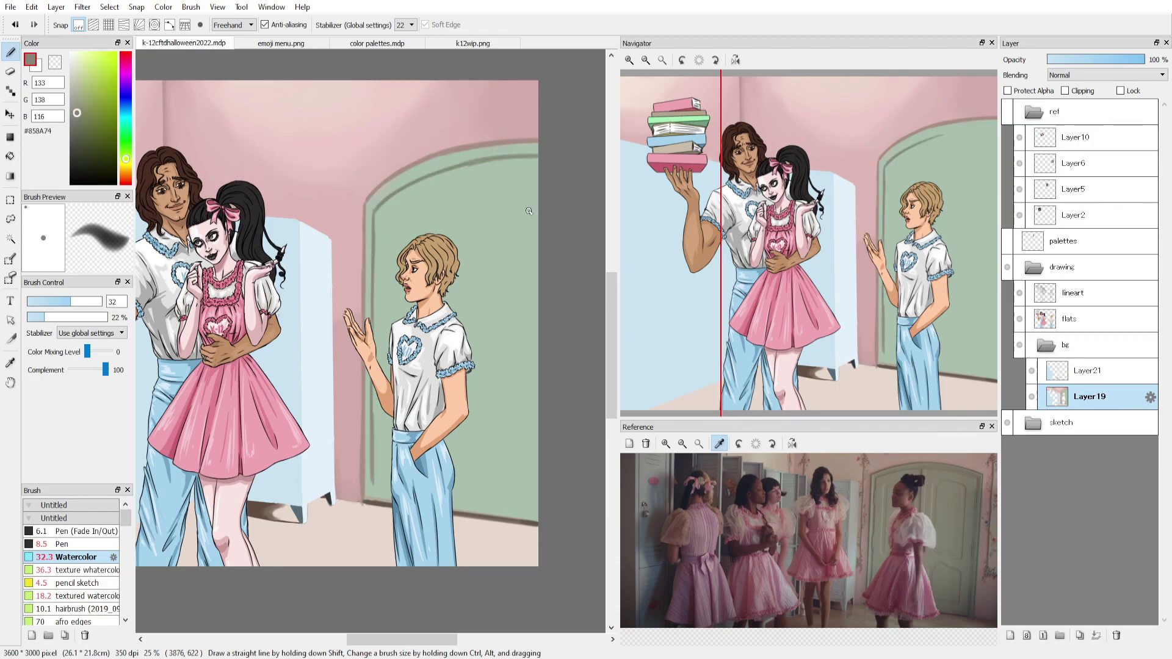
Sample the door's green, choose the texture watercolor brush and select the whole green doorway area, including its frame.
{"action": "left_click", "coordinate": [495, 397], "text": "alt"}
{"action": "left_click", "coordinate": [80, 569]}
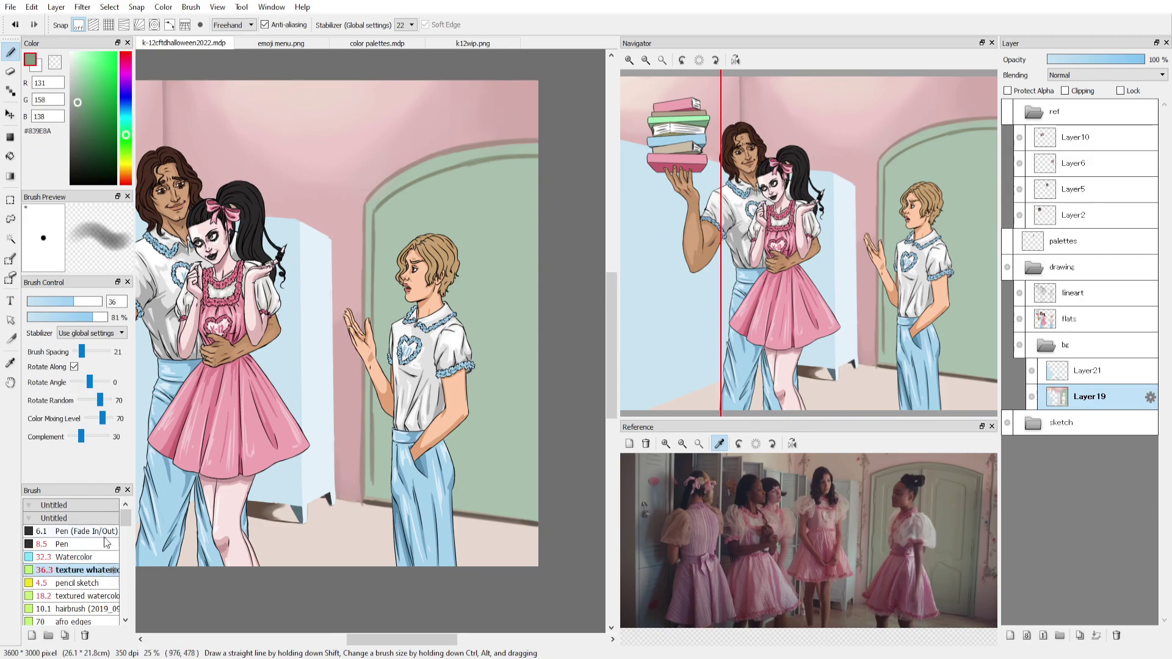
{"action": "left_click", "coordinate": [10, 239]}
{"action": "left_click", "coordinate": [471, 217]}
{"action": "key", "text": "l"}
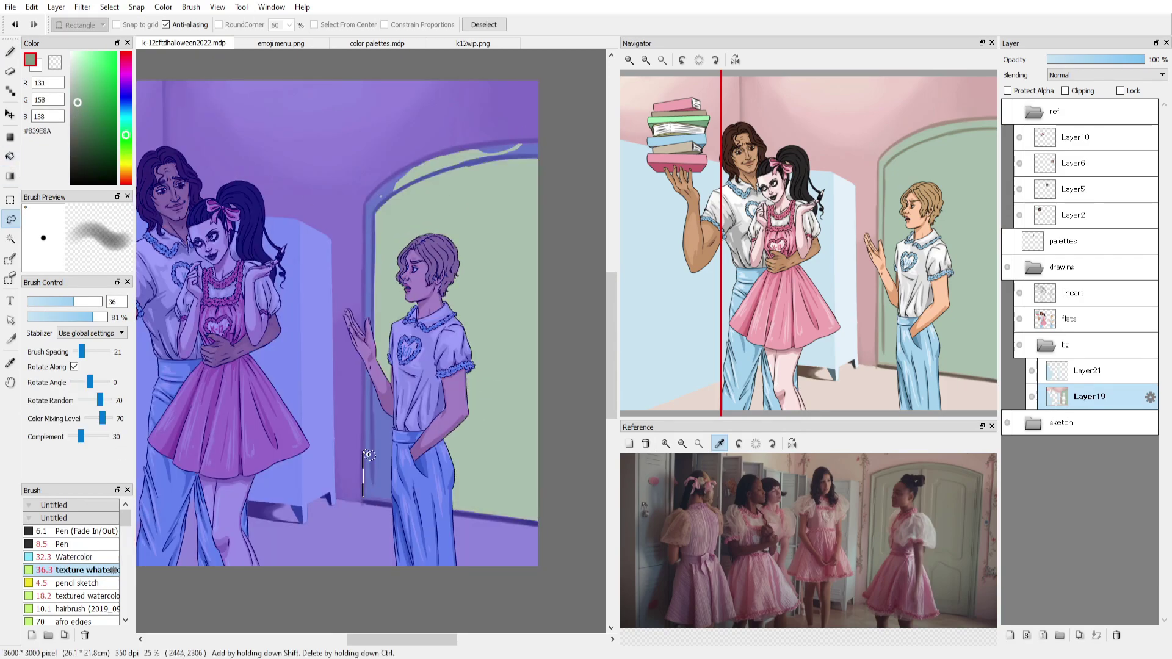
{"action": "mouse_move", "coordinate": [363, 497]}
{"action": "left_mouse_down"}
{"action": "mouse_move", "coordinate": [476, 146]}
{"action": "mouse_move", "coordinate": [392, 503]}
{"action": "left_mouse_up"}
Shade the selected door's surface with #839E8A using the texture watercolor brush at size 358, and sample #899E8D for further shading.
{"action": "key", "text": "b"}
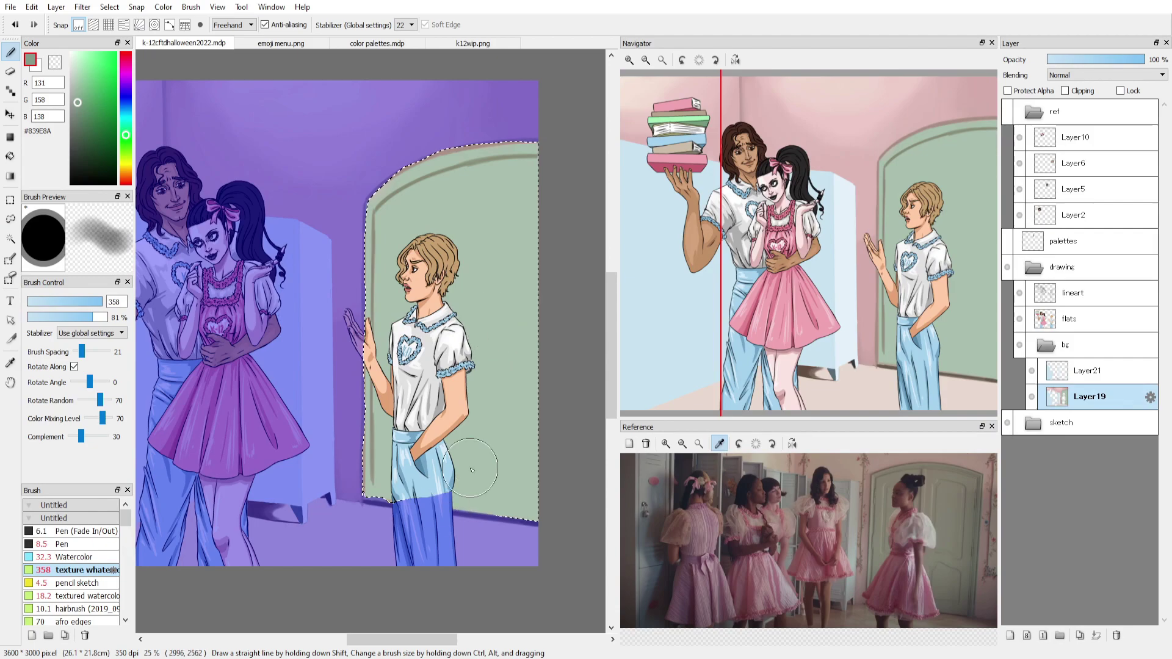
{"action": "left_click", "coordinate": [391, 170], "text": "alt"}
{"action": "left_click_drag", "start_coordinate": [519, 183], "coordinate": [519, 329]}
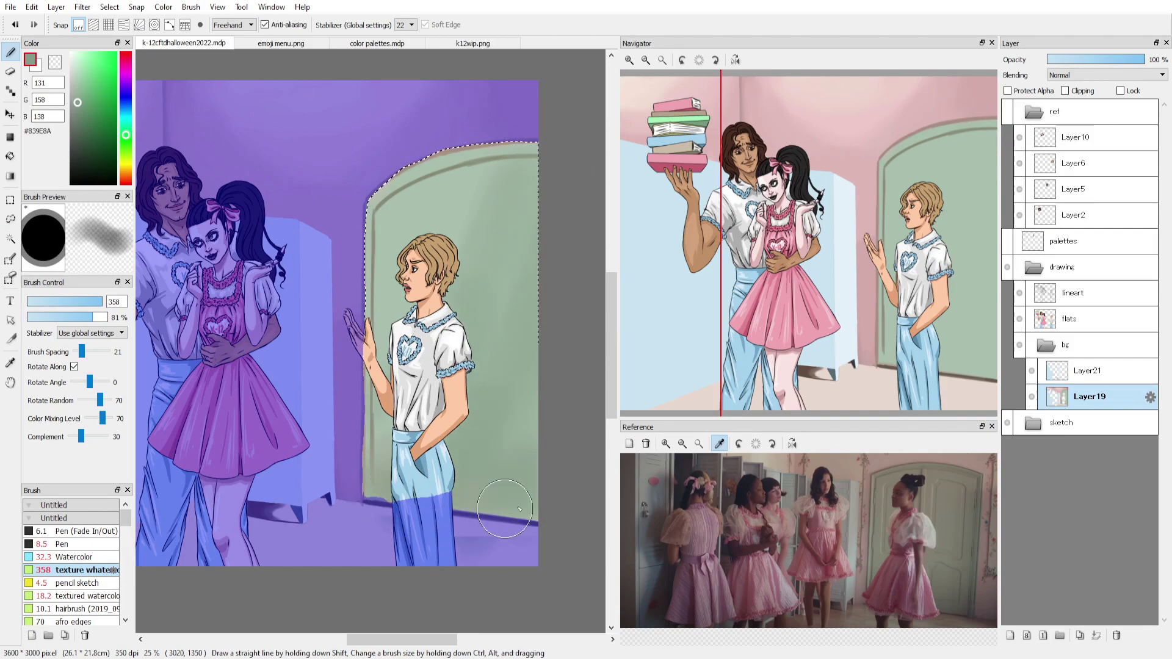
{"action": "mouse_move", "coordinate": [525, 244]}
{"action": "left_mouse_down"}
{"action": "mouse_move", "coordinate": [539, 446]}
{"action": "mouse_move", "coordinate": [535, 323]}
{"action": "left_mouse_up"}
{"action": "left_click", "coordinate": [468, 348], "text": "alt"}
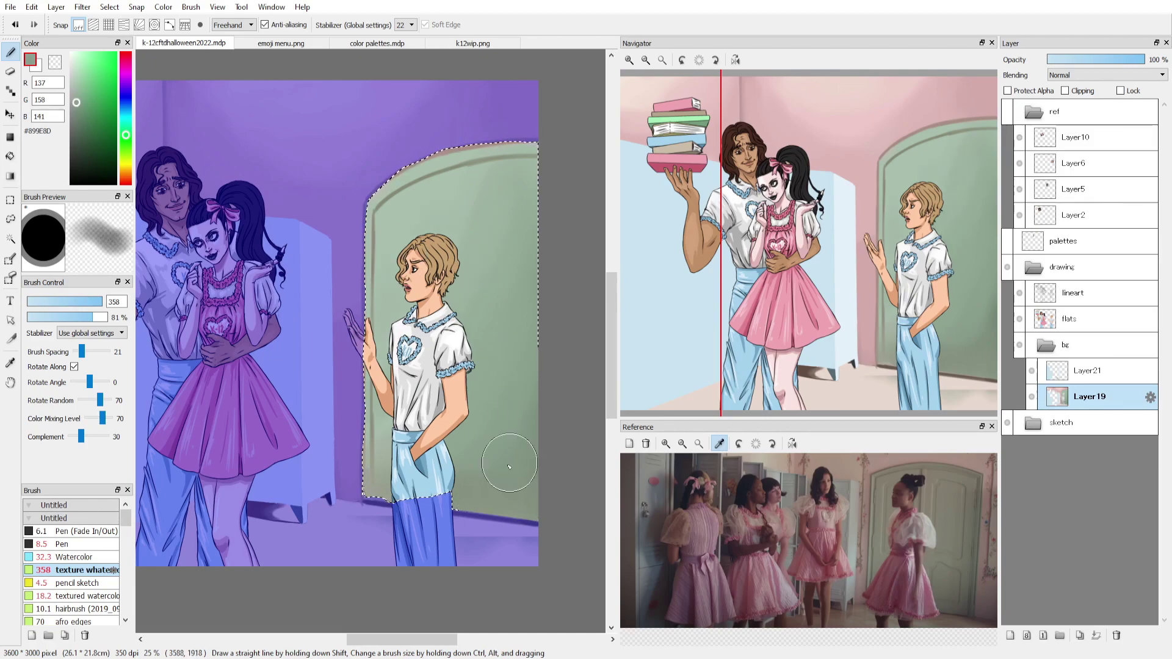
Clear the selection and paint the green door's vertical centre seam in sampled grey-green with the texture brush at size 38.
{"action": "key", "text": "ctrl+d"}
{"action": "left_click", "coordinate": [366, 459], "text": "alt"}
{"action": "left_click", "coordinate": [427, 274], "text": "alt"}
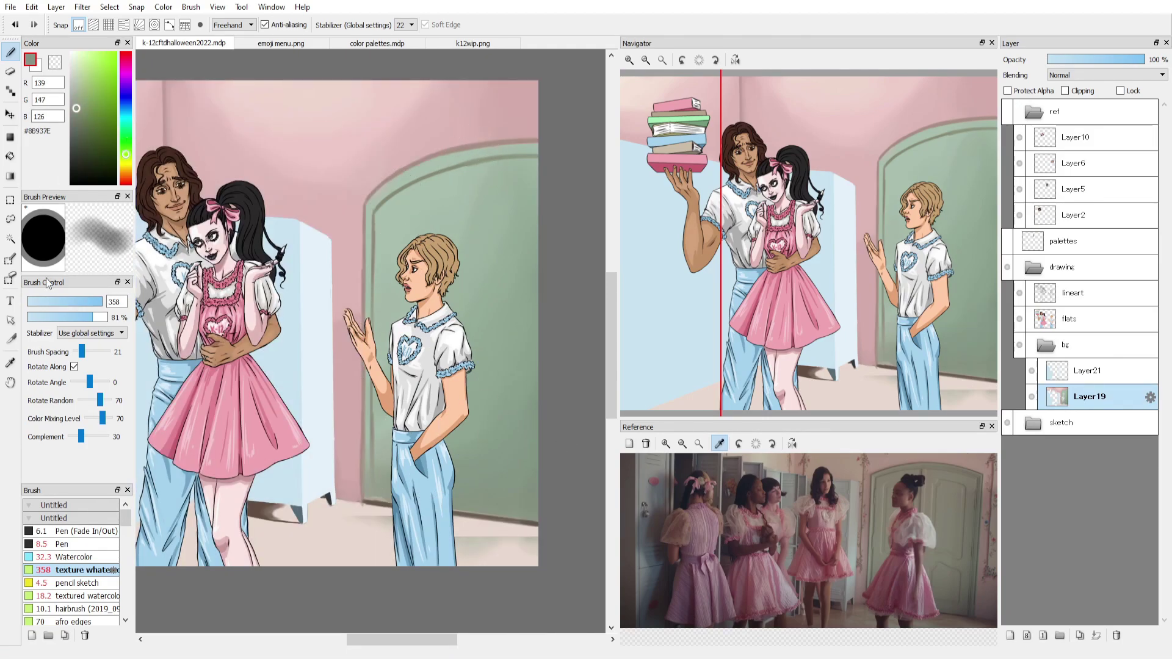
{"action": "left_click_drag", "start_coordinate": [537, 209], "coordinate": [431, 219]}
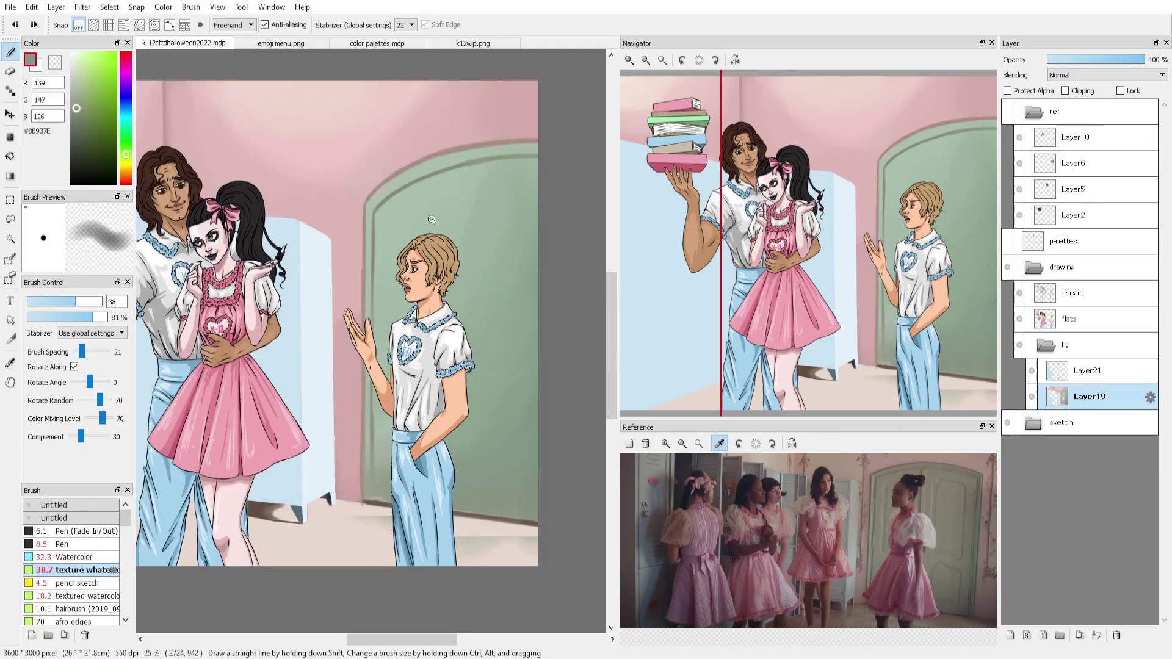
{"action": "left_click", "coordinate": [488, 152], "text": "alt"}
{"action": "left_click_drag", "start_coordinate": [529, 153], "coordinate": [524, 519]}
Darken and soften the door's centre seam with the Watercolor brush at size 44 and 5% opacity, using sampled greens.
{"action": "key", "text": "3"}
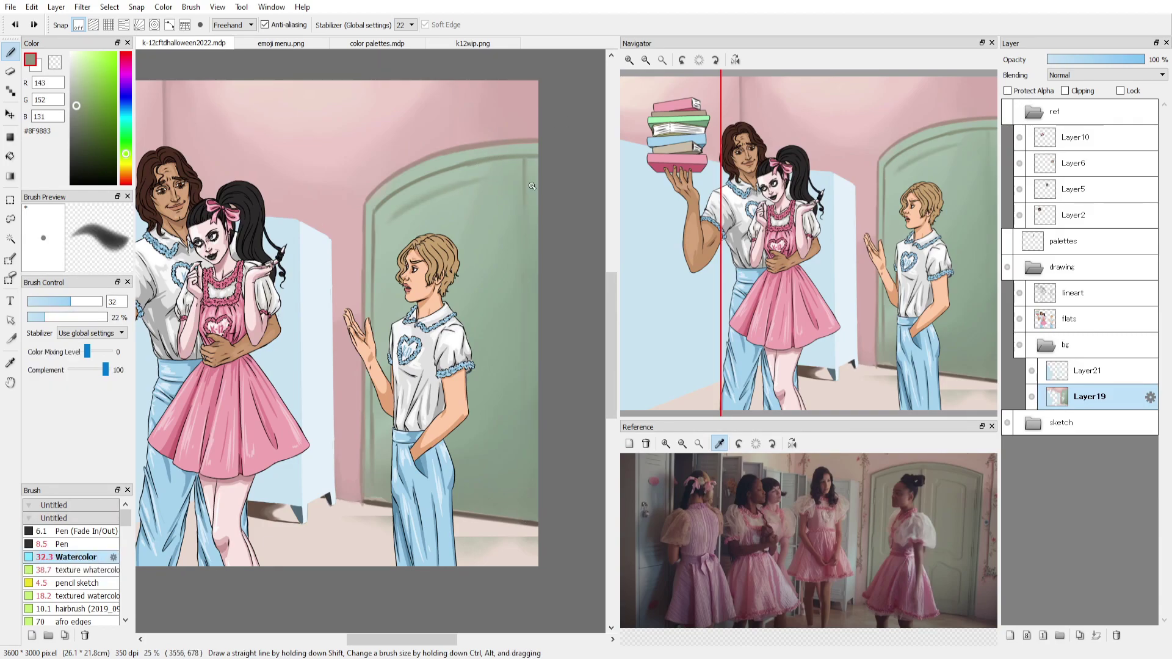
{"action": "left_click", "coordinate": [526, 317], "text": "alt"}
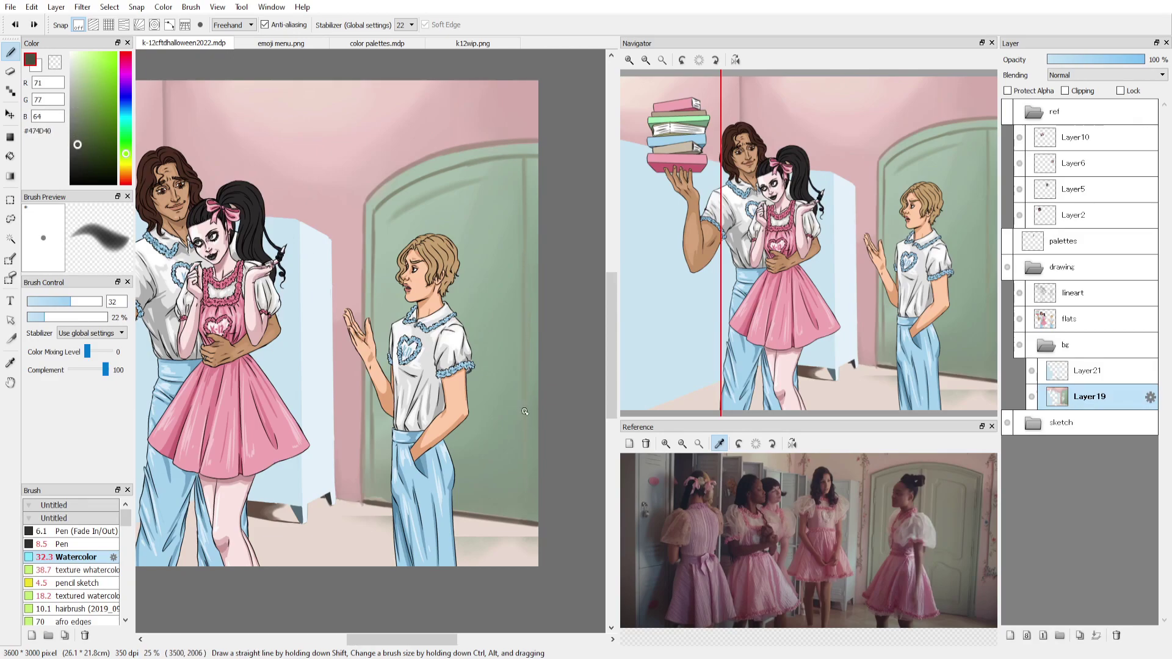
{"action": "left_click_drag", "start_coordinate": [71, 301], "coordinate": [79, 301]}
{"action": "left_click_drag", "start_coordinate": [44, 316], "coordinate": [29, 317]}
{"action": "mouse_move", "coordinate": [524, 516]}
{"action": "left_mouse_down"}
{"action": "mouse_move", "coordinate": [522, 238]}
{"action": "mouse_move", "coordinate": [522, 501]}
{"action": "left_mouse_up"}
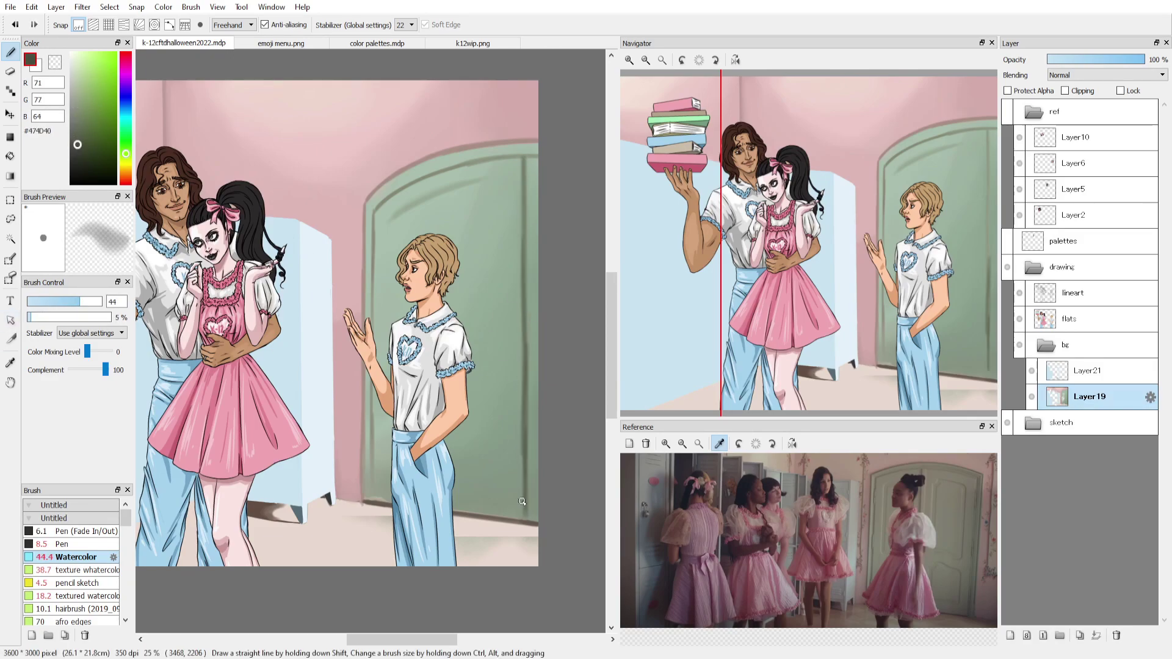
{"action": "left_click", "coordinate": [527, 305], "text": "alt"}
{"action": "left_click_drag", "start_coordinate": [523, 360], "coordinate": [524, 516]}
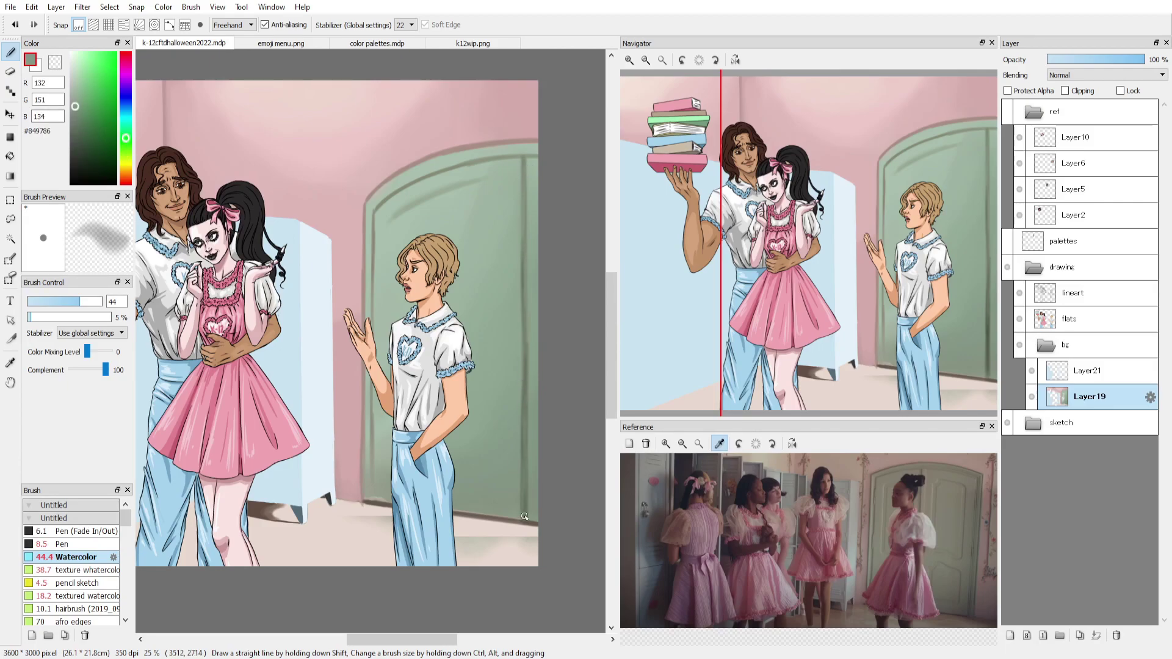
Outline the curved upper and lower panels on both door leaves in dark green #6B7465, following the reference photo.
{"action": "left_click", "coordinate": [526, 373], "text": "alt"}
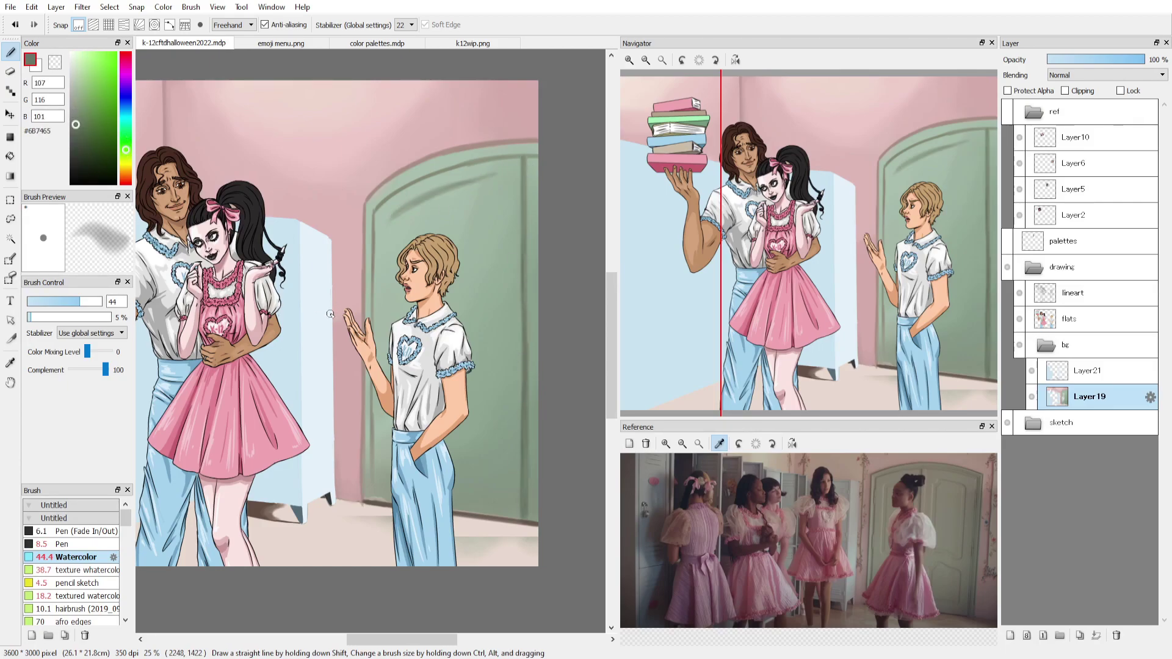
{"action": "left_click_drag", "start_coordinate": [511, 198], "coordinate": [513, 286]}
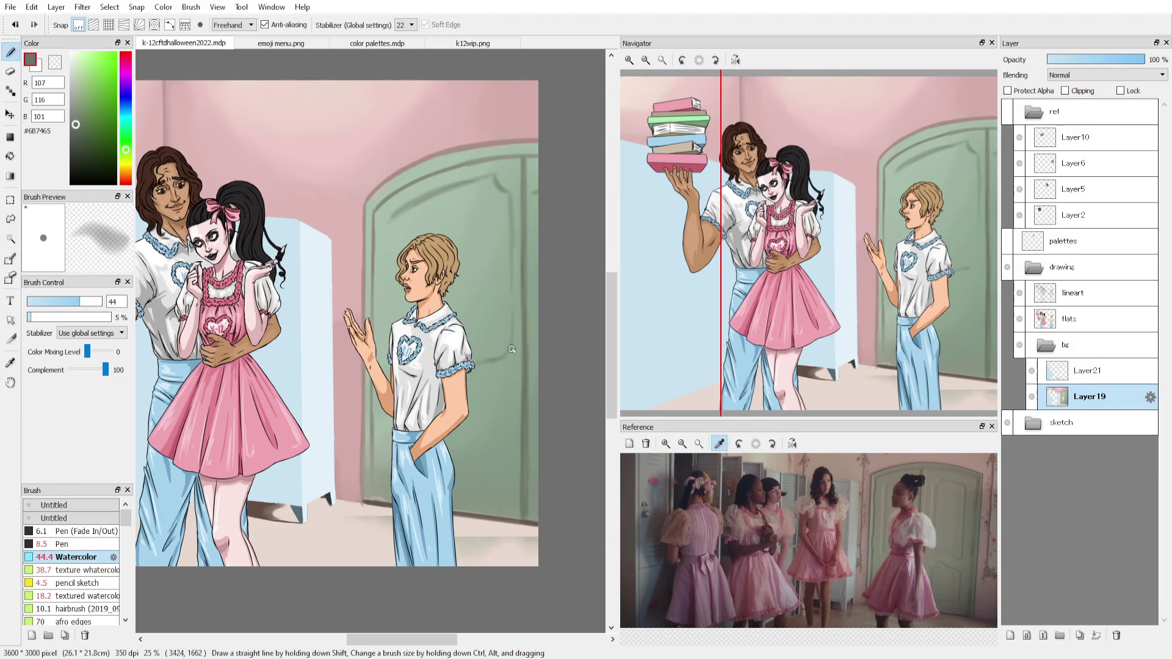
{"action": "left_click_drag", "start_coordinate": [535, 190], "coordinate": [535, 342]}
{"action": "left_click_drag", "start_coordinate": [388, 221], "coordinate": [389, 280]}
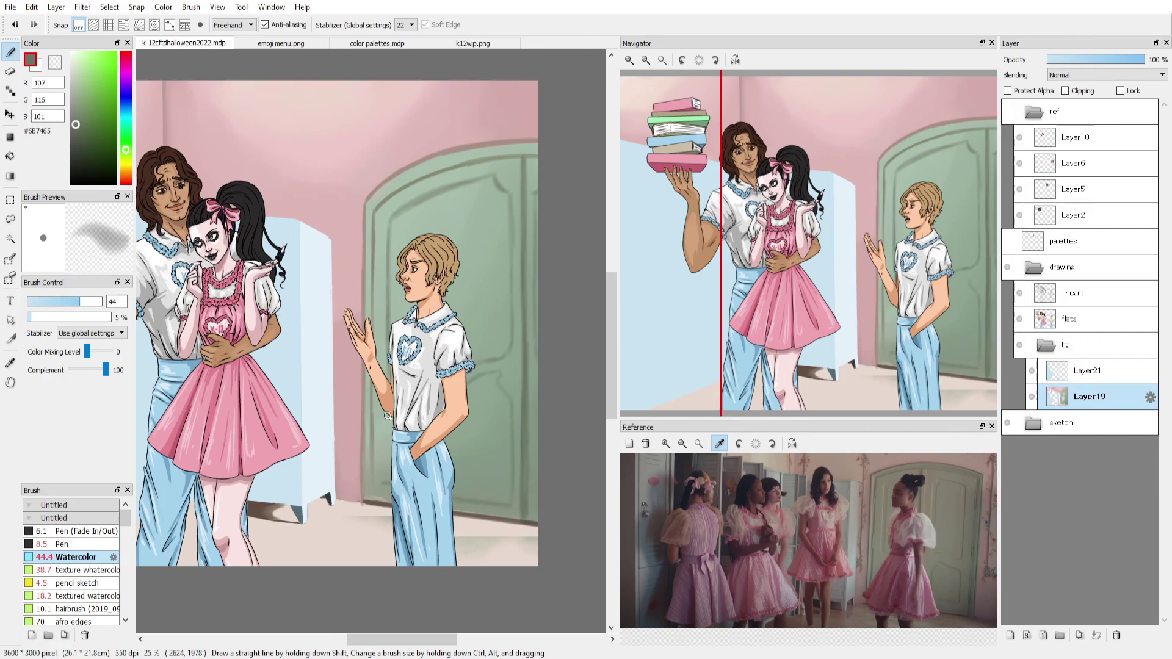
{"action": "left_click_drag", "start_coordinate": [387, 416], "coordinate": [383, 485]}
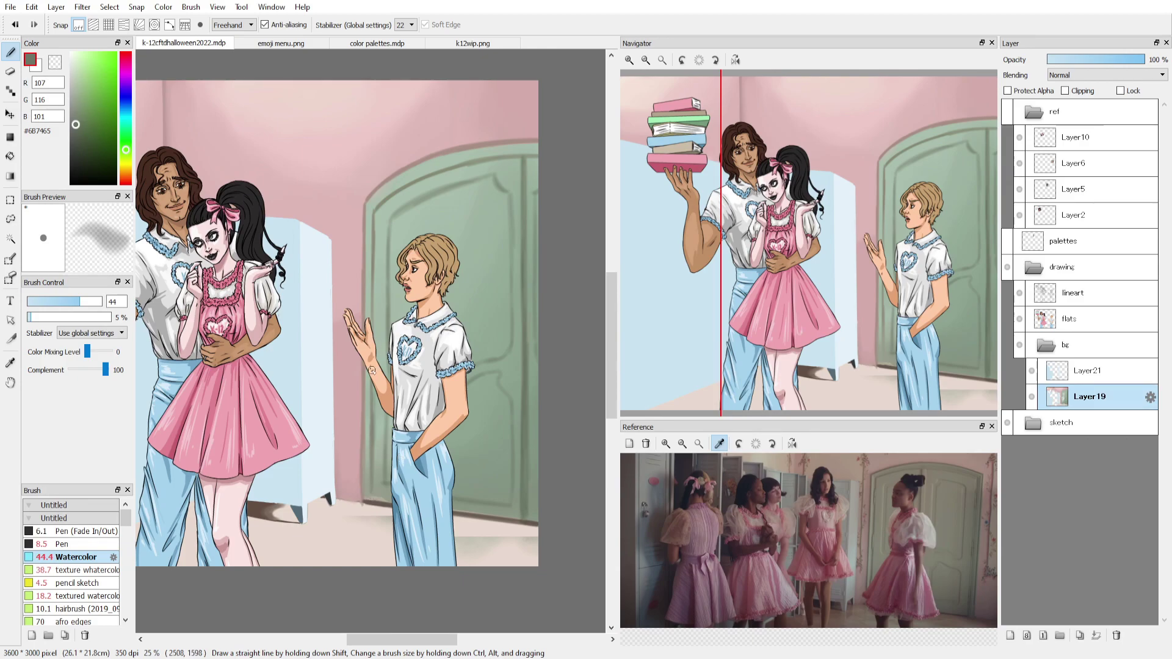
Shade the inside of the door frame and arch in the same dark green, enlarging the Watercolor brush to 104 for the panels.
{"action": "left_click_drag", "start_coordinate": [375, 276], "coordinate": [376, 349]}
{"action": "left_click_drag", "start_coordinate": [377, 208], "coordinate": [374, 339]}
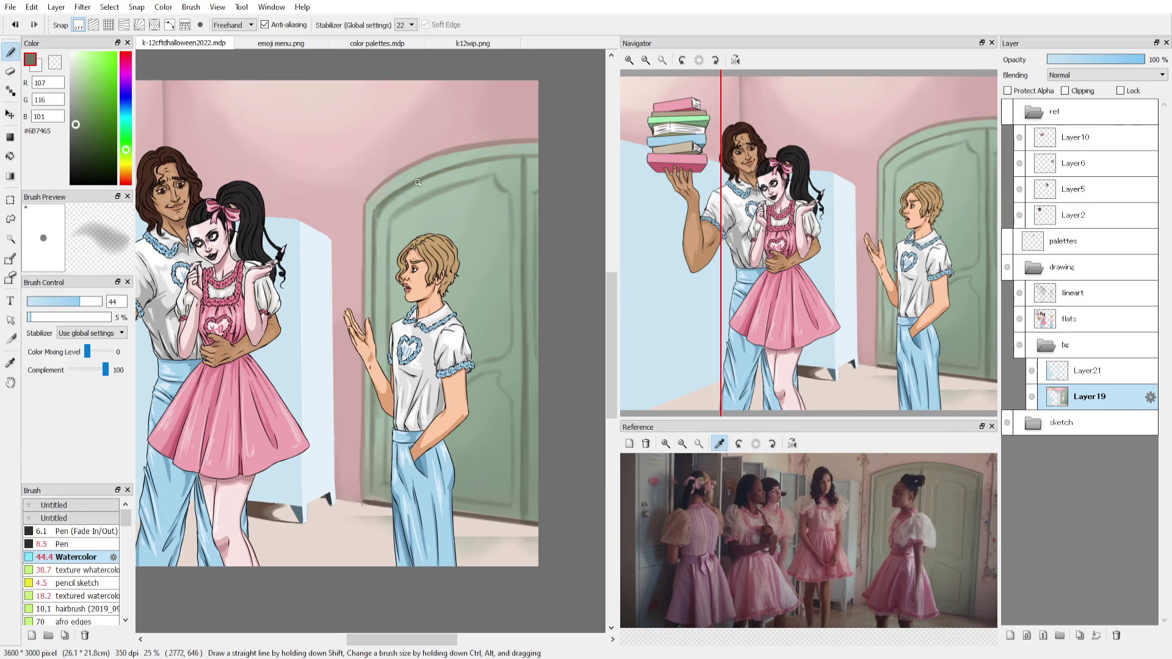
{"action": "mouse_move", "coordinate": [417, 182]}
{"action": "left_mouse_down"}
{"action": "mouse_move", "coordinate": [522, 159]}
{"action": "mouse_move", "coordinate": [374, 206]}
{"action": "left_mouse_up"}
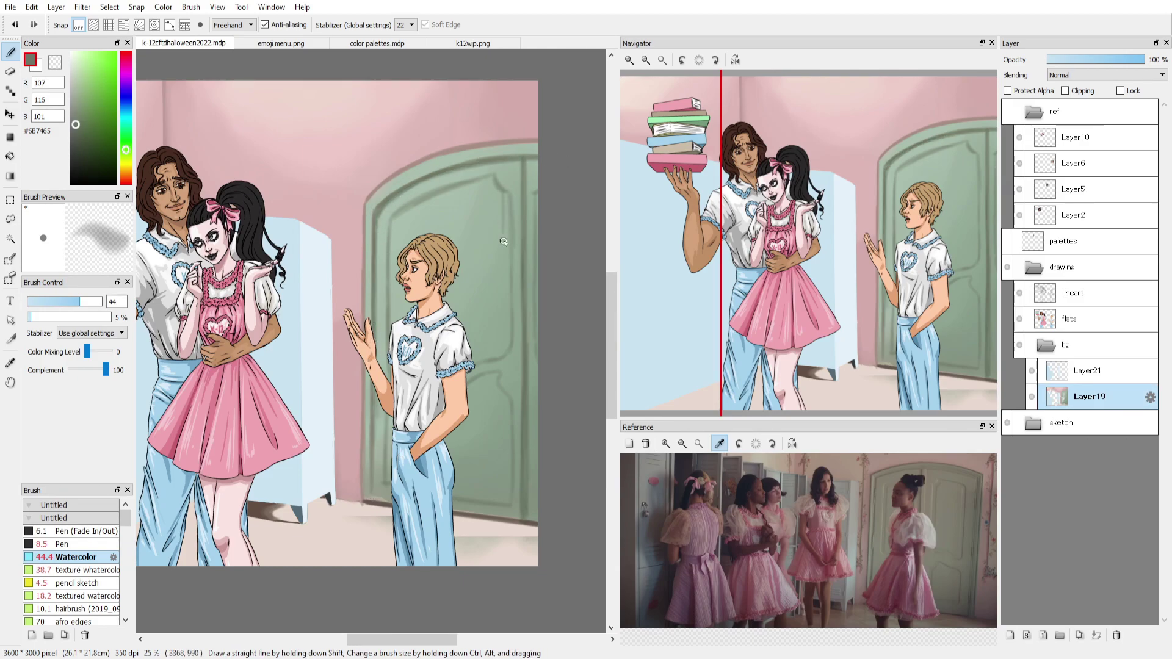
{"action": "left_click_drag", "start_coordinate": [503, 242], "coordinate": [507, 244]}
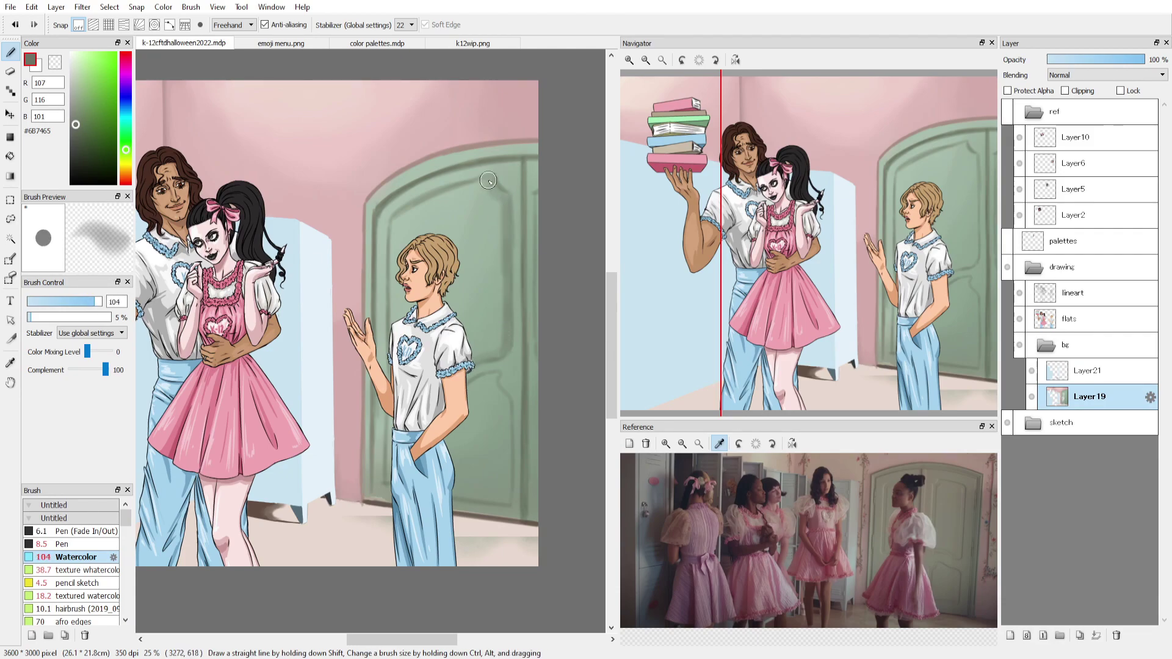
{"action": "mouse_move", "coordinate": [488, 180]}
{"action": "left_mouse_down"}
{"action": "mouse_move", "coordinate": [390, 231]}
{"action": "mouse_move", "coordinate": [393, 318]}
{"action": "left_mouse_up"}
{"action": "mouse_move", "coordinate": [520, 363]}
{"action": "left_mouse_down"}
{"action": "mouse_move", "coordinate": [510, 488]}
{"action": "mouse_move", "coordinate": [540, 201]}
{"action": "left_mouse_up"}
Blend the door's panel and arch shading with sampled greens #8D9D8D and #8A9A89, using brush sizes 85 and 43.
{"action": "left_click", "coordinate": [396, 217], "text": "alt"}
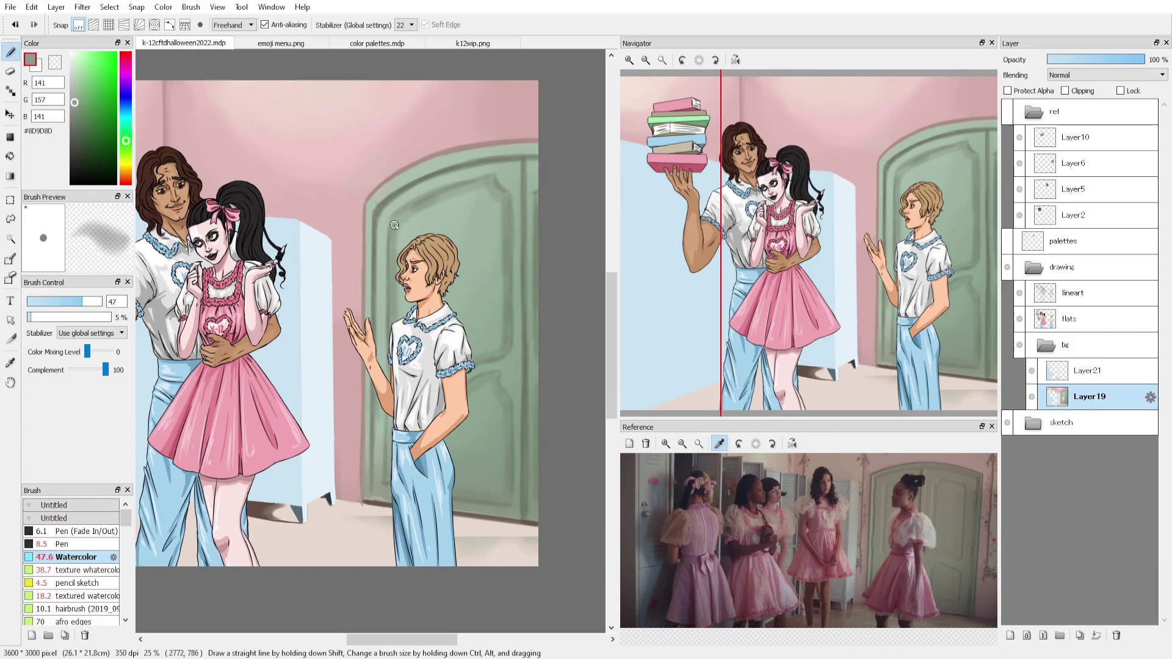
{"action": "left_click_drag", "start_coordinate": [395, 220], "coordinate": [390, 220]}
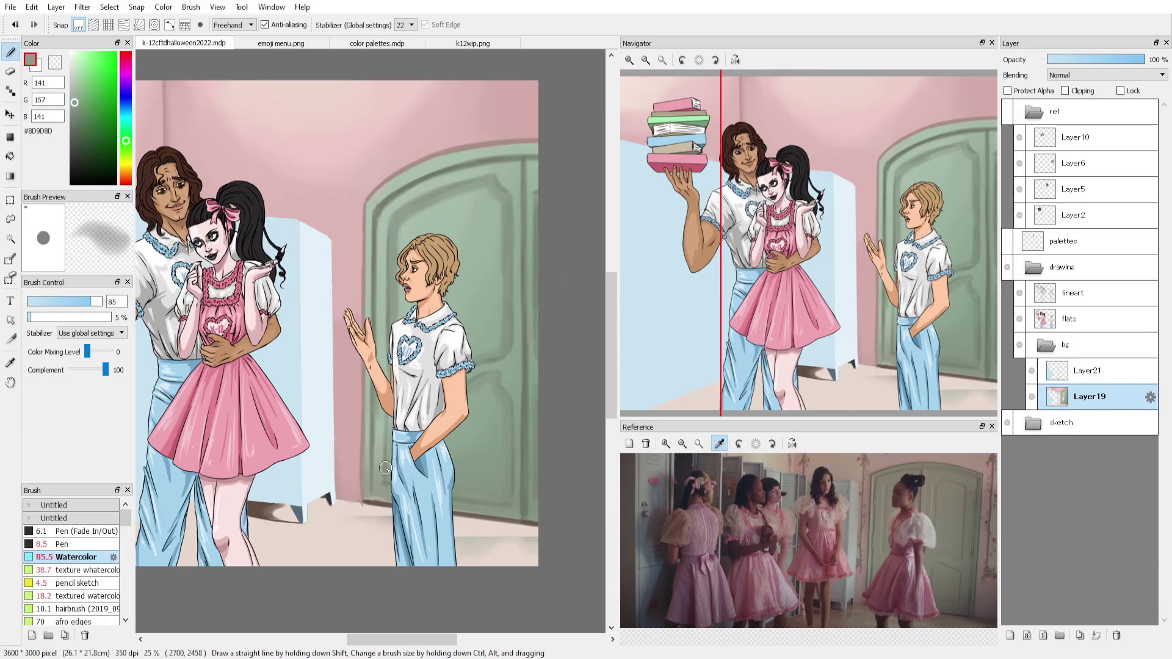
{"action": "left_click", "coordinate": [410, 177], "text": "alt"}
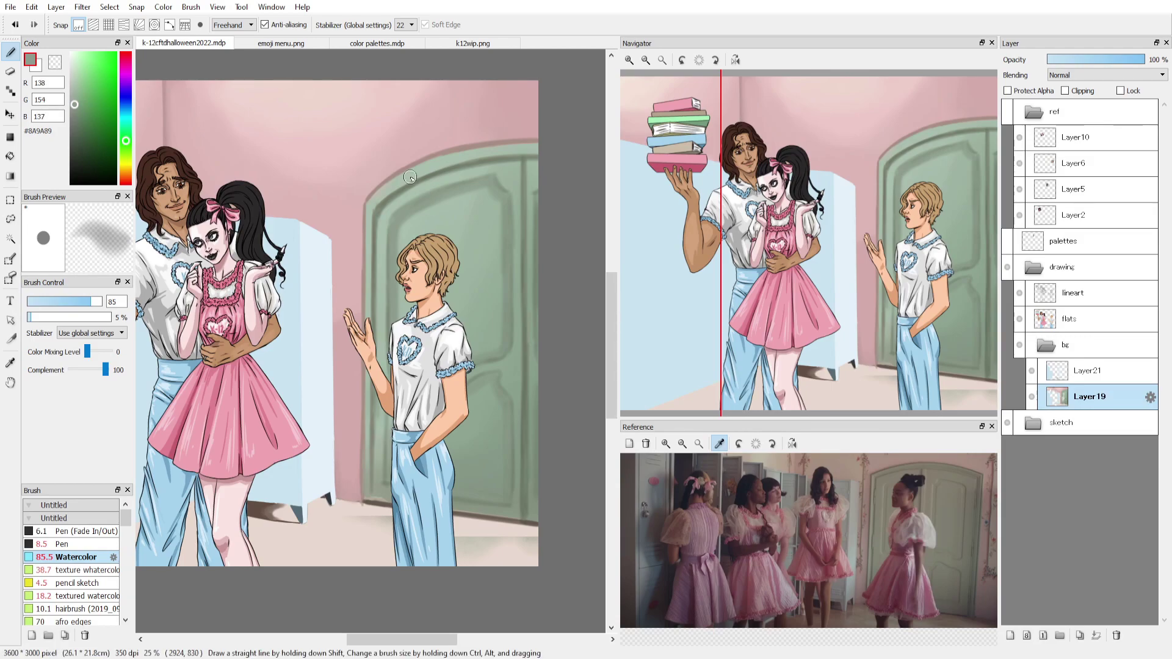
{"action": "left_click_drag", "start_coordinate": [83, 307], "coordinate": [79, 307]}
{"action": "left_click_drag", "start_coordinate": [476, 160], "coordinate": [444, 158]}
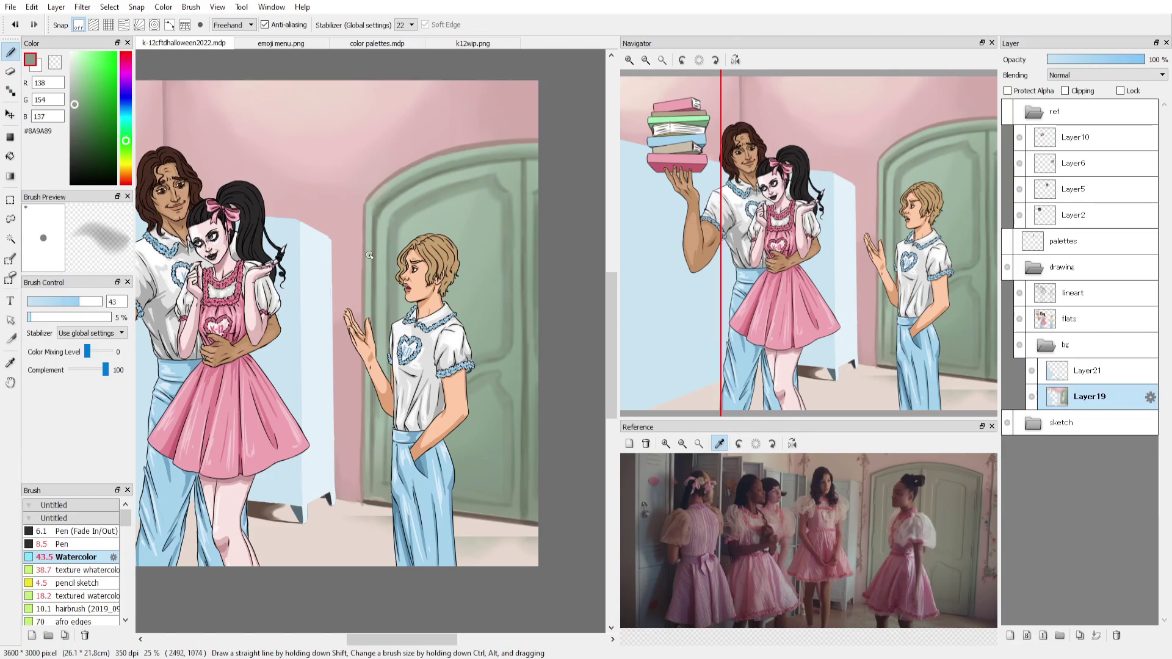
Highlight the door panels' edges in light green #BFD5C5 with the Watercolor brush at size 25 and 41% opacity.
{"action": "left_click", "coordinate": [409, 170], "text": "alt"}
{"action": "left_click", "coordinate": [60, 317]}
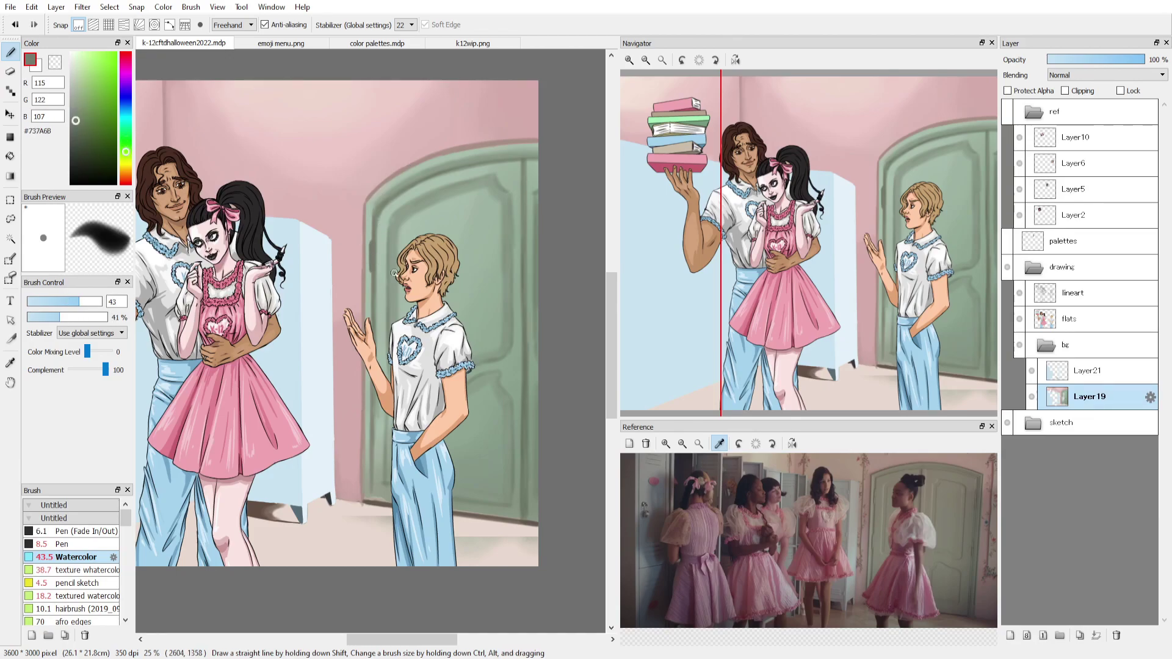
{"action": "left_click", "coordinate": [396, 216], "text": "alt"}
{"action": "left_click_drag", "start_coordinate": [395, 216], "coordinate": [372, 256]}
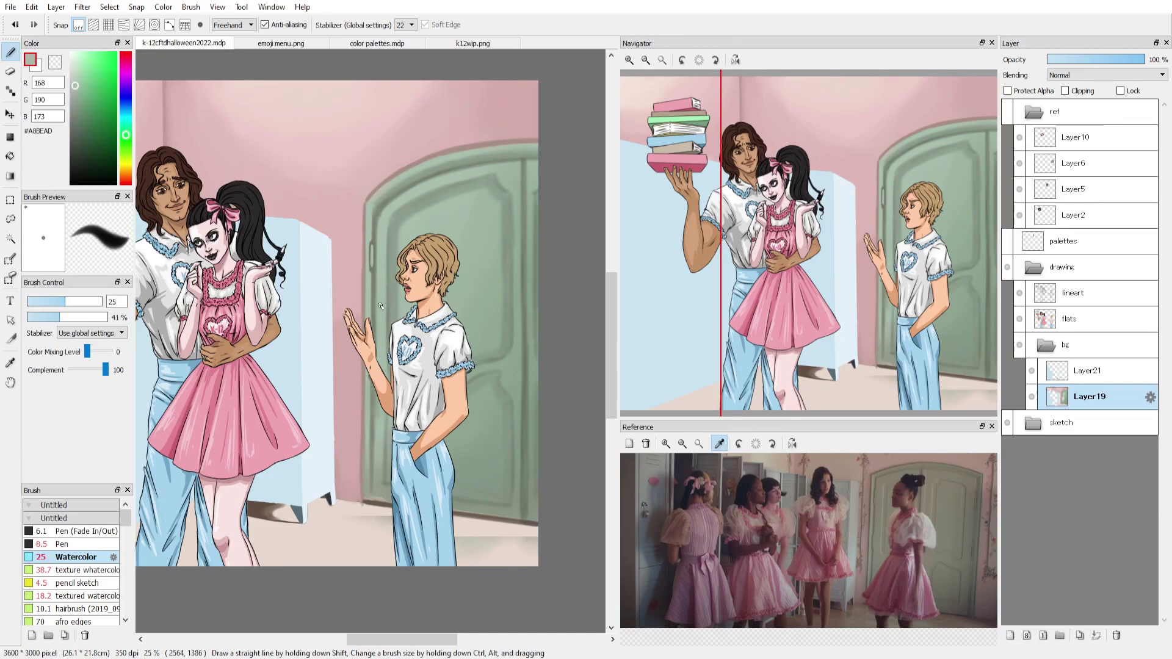
{"action": "left_click", "coordinate": [74, 73]}
{"action": "left_click_drag", "start_coordinate": [384, 238], "coordinate": [387, 353]}
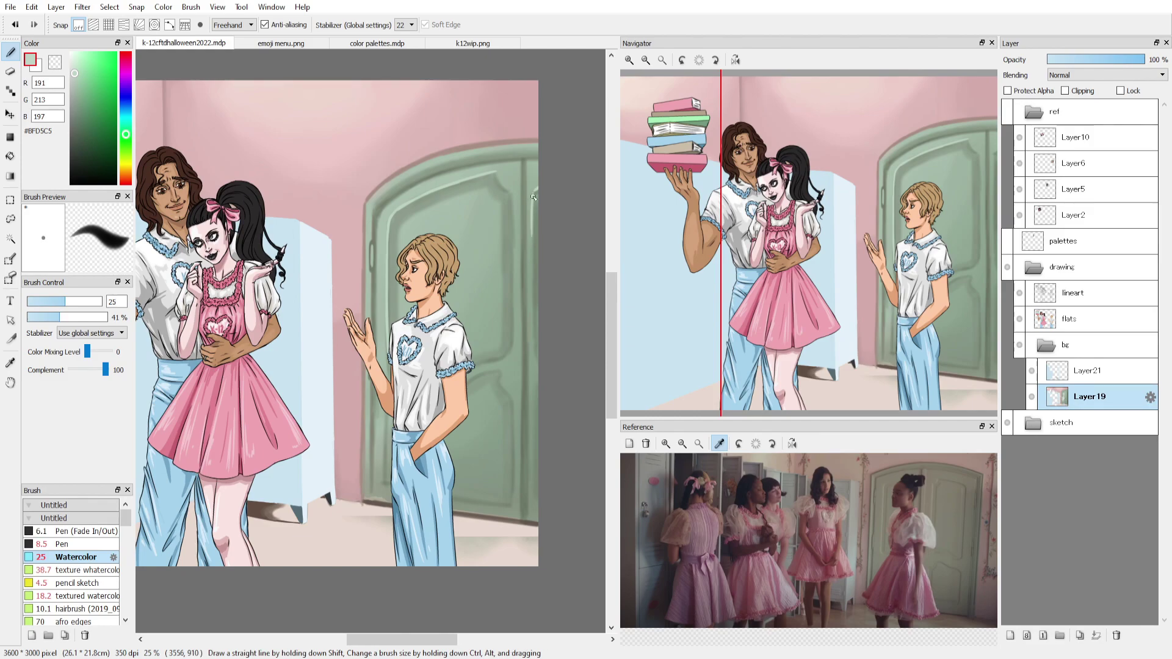
{"action": "left_click_drag", "start_coordinate": [534, 197], "coordinate": [533, 337]}
{"action": "left_click_drag", "start_coordinate": [491, 370], "coordinate": [476, 377]}
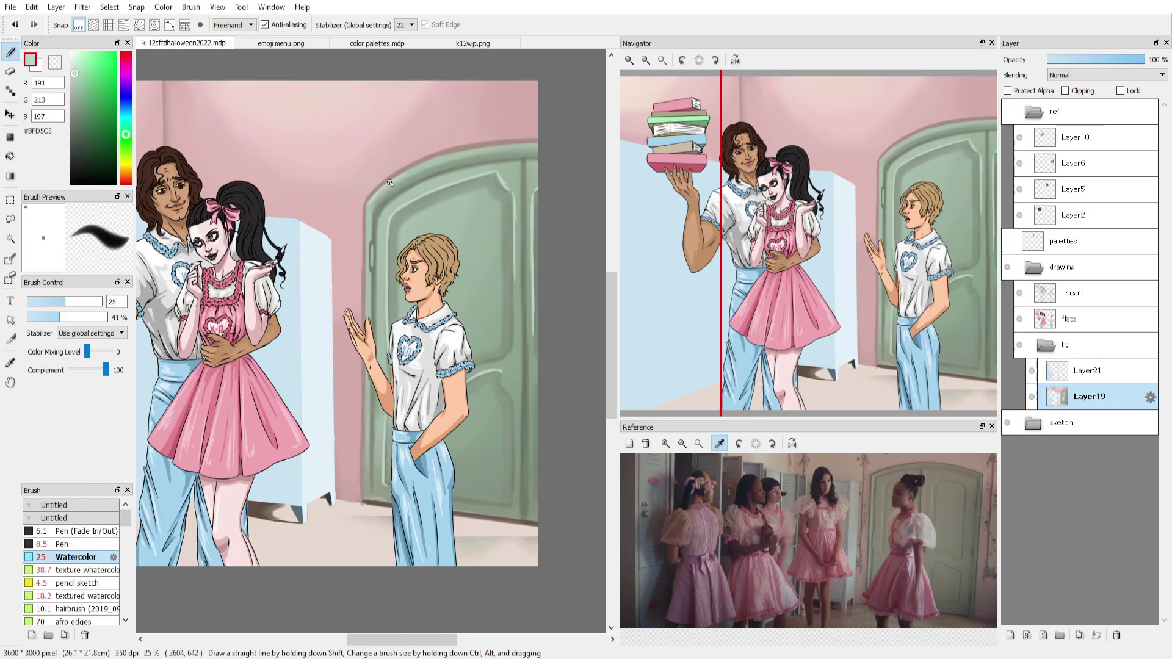
Highlight the door frame's outer left edge and refine the panel highlights with sampled greens #A7BDAC, #B4C9B9 and #9DB3A2.
{"action": "left_click_drag", "start_coordinate": [370, 211], "coordinate": [367, 317]}
{"action": "left_click_drag", "start_coordinate": [366, 367], "coordinate": [366, 460]}
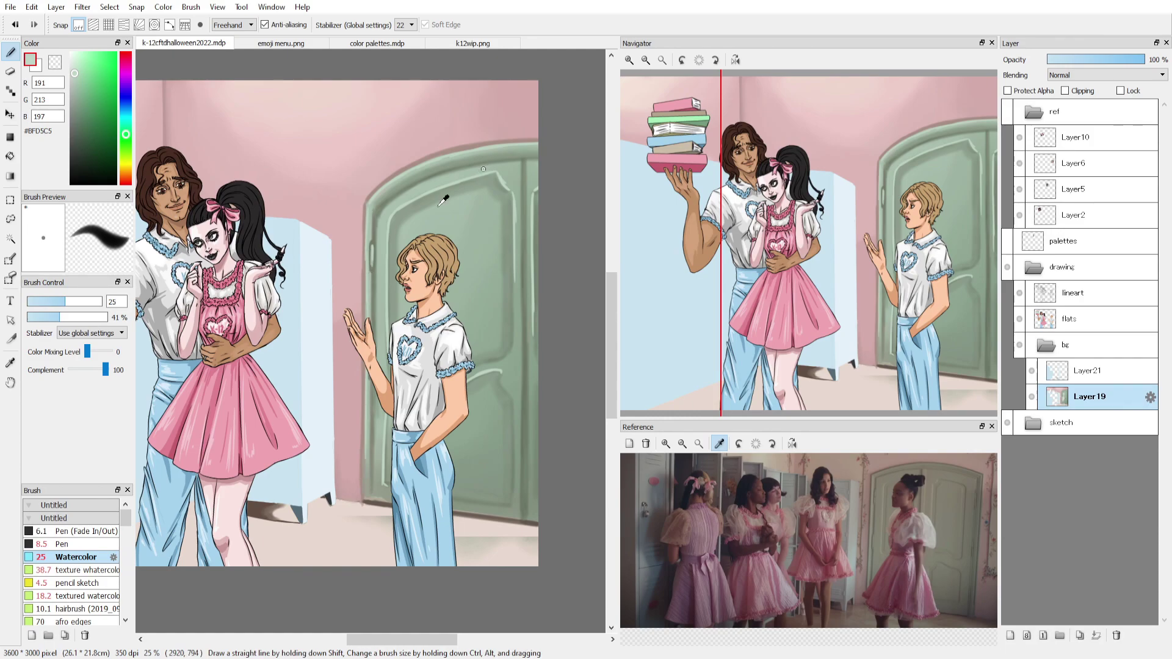
{"action": "left_click", "coordinate": [476, 196], "text": "alt"}
{"action": "left_click_drag", "start_coordinate": [533, 207], "coordinate": [533, 280]}
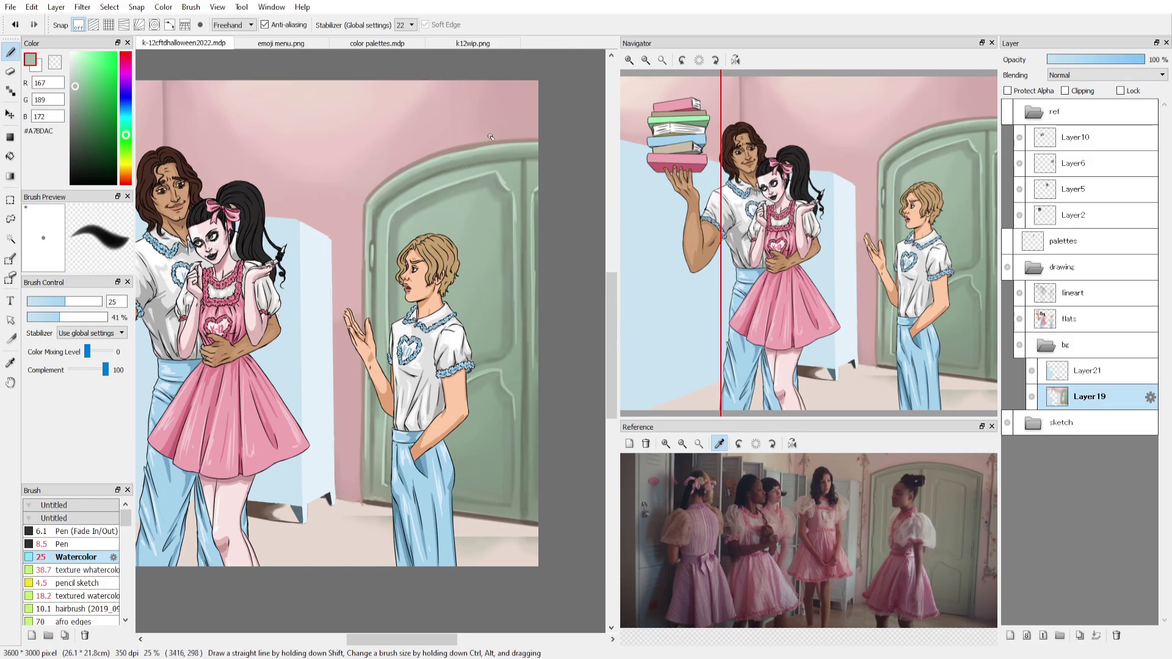
{"action": "left_click", "coordinate": [398, 234], "text": "alt"}
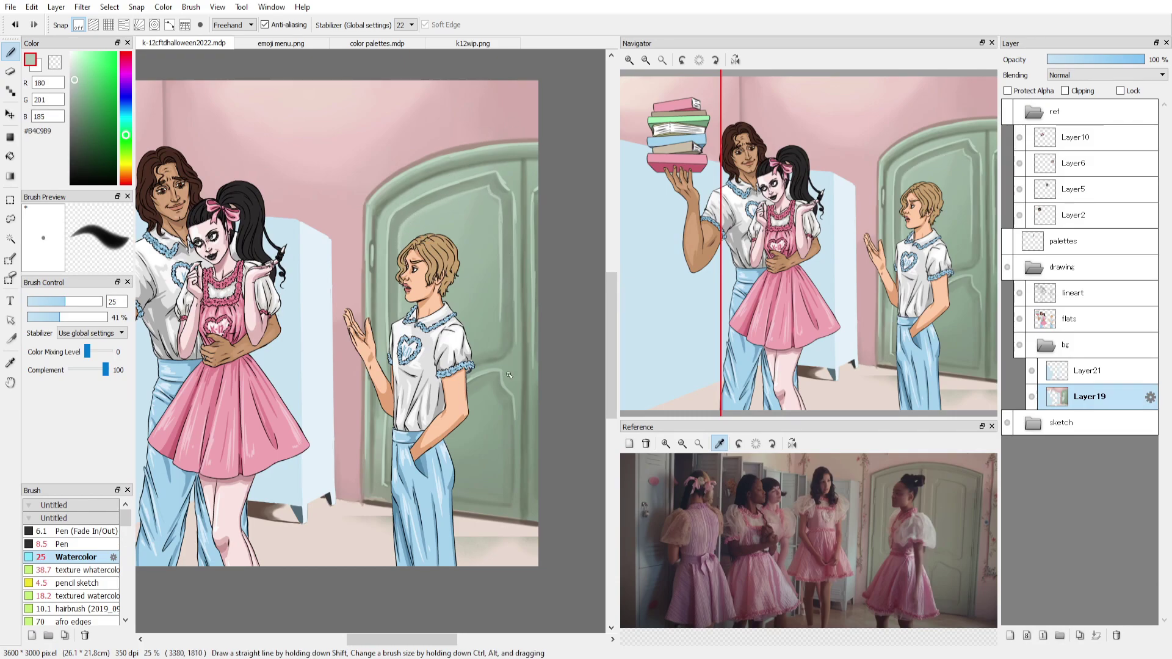
{"action": "left_click", "coordinate": [476, 392], "text": "alt"}
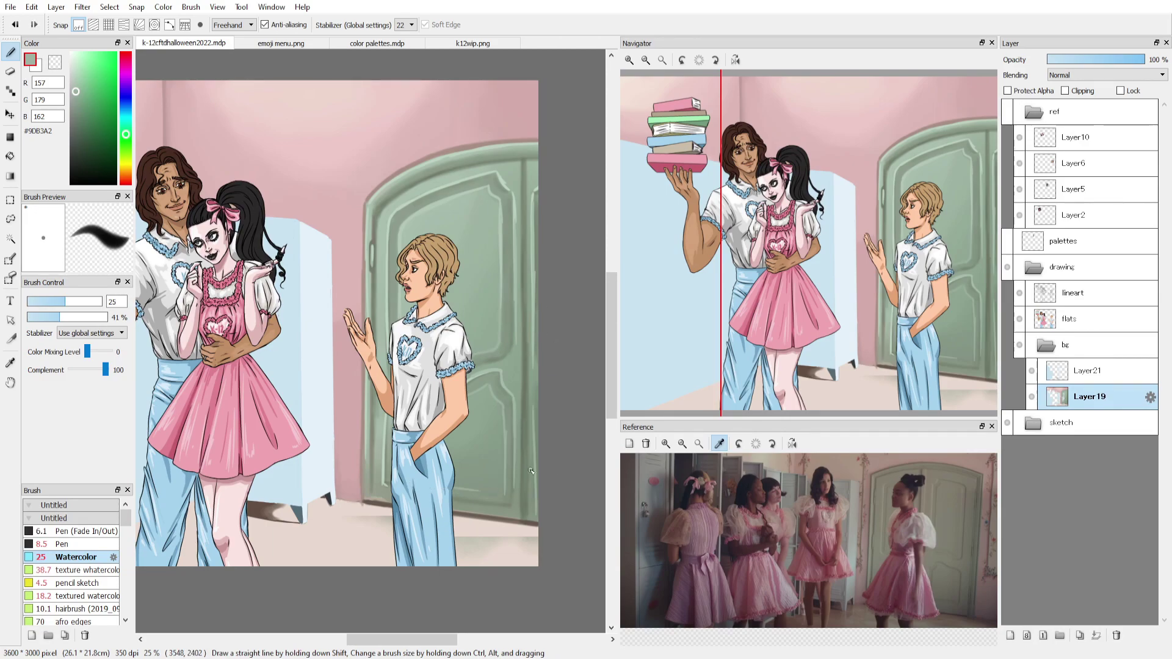
Shade the pink wall around the door's arch and left side with the Watercolor brush at size 44 and 18% opacity, and save the file.
{"action": "left_click", "coordinate": [405, 160], "text": "alt"}
{"action": "mouse_move", "coordinate": [65, 302]}
{"action": "left_mouse_down"}
{"action": "mouse_move", "coordinate": [80, 301]}
{"action": "mouse_move", "coordinate": [41, 317]}
{"action": "left_mouse_up"}
{"action": "scroll", "coordinate": [857, 198], "scroll_direction": "up", "scroll_amount": 1}
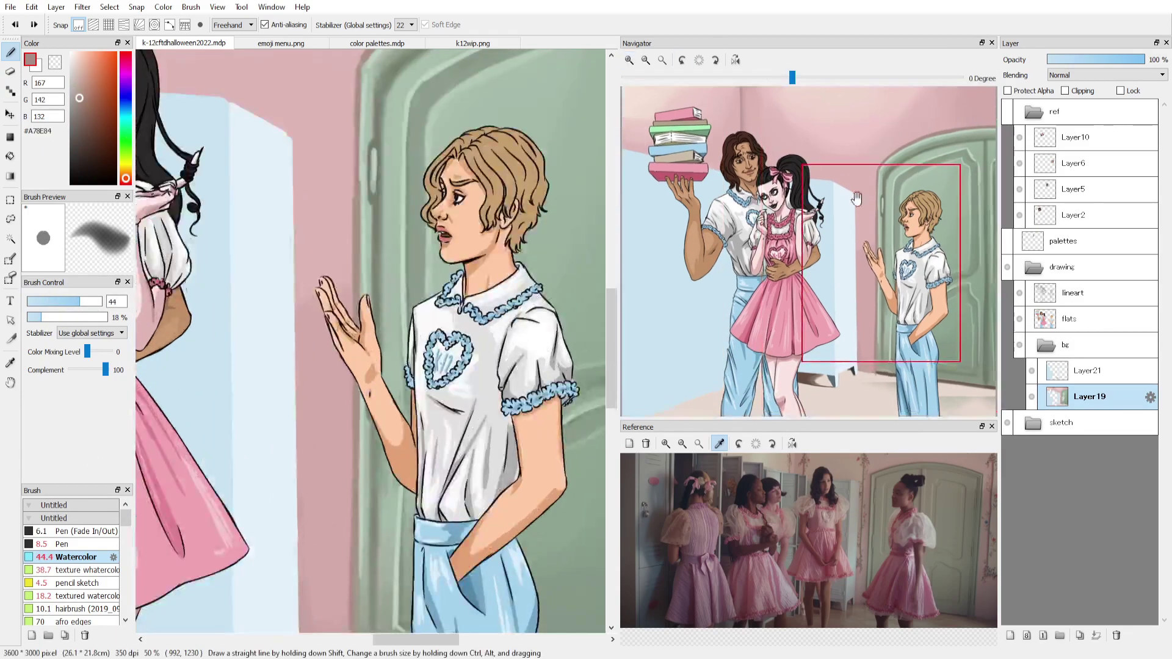
{"action": "left_click_drag", "start_coordinate": [857, 198], "coordinate": [928, 113]}
{"action": "left_click", "coordinate": [305, 190], "text": "alt"}
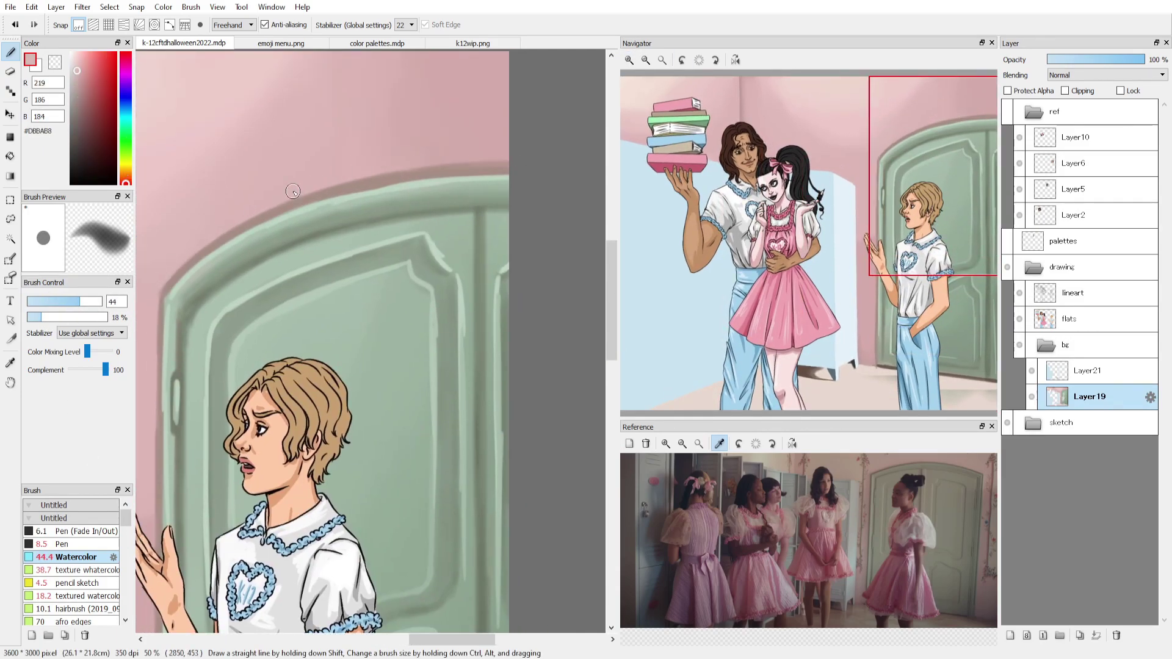
{"action": "left_click_drag", "start_coordinate": [293, 191], "coordinate": [360, 178]}
{"action": "left_click", "coordinate": [164, 296], "text": "alt"}
{"action": "mouse_move", "coordinate": [151, 366]}
{"action": "left_mouse_down"}
{"action": "mouse_move", "coordinate": [313, 257]}
{"action": "mouse_move", "coordinate": [308, 470]}
{"action": "left_mouse_up"}
{"action": "mouse_move", "coordinate": [308, 470]}
{"action": "left_mouse_down"}
{"action": "mouse_move", "coordinate": [259, 178]}
{"action": "mouse_move", "coordinate": [261, 432]}
{"action": "left_mouse_up"}
{"action": "mouse_move", "coordinate": [256, 244]}
{"action": "left_mouse_down"}
{"action": "mouse_move", "coordinate": [256, 488]}
{"action": "mouse_move", "coordinate": [257, 381]}
{"action": "left_mouse_up"}
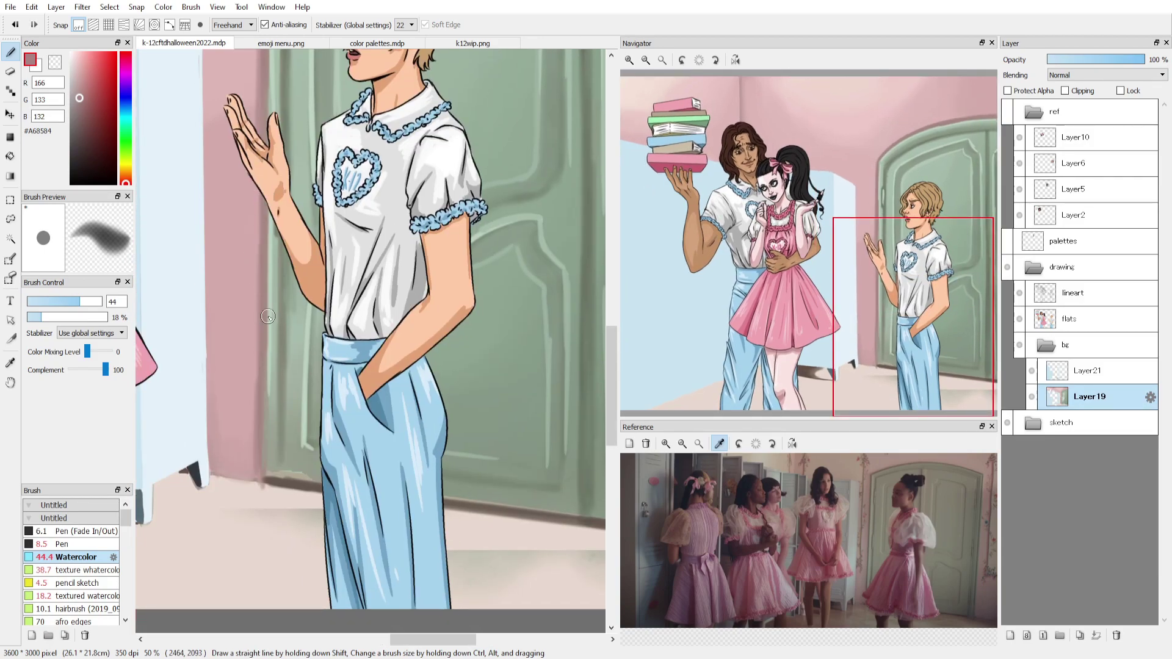
{"action": "key", "text": "ctrl+minus"}
{"action": "key", "text": "ctrl+s"}
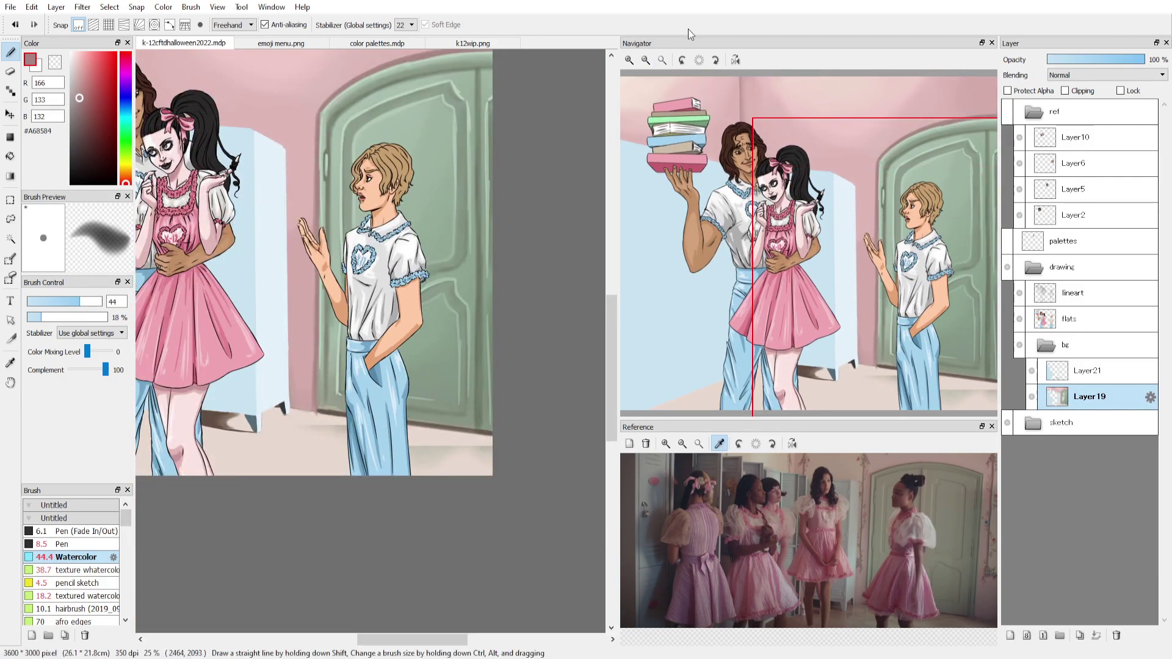
Retouch the blond character's forehead and hairline on the flats layer with the pencil sketch brush, using sampled skin and hair tones.
{"action": "left_click", "coordinate": [1068, 319]}
{"action": "scroll", "coordinate": [366, 257], "scroll_direction": "up", "scroll_amount": 4}
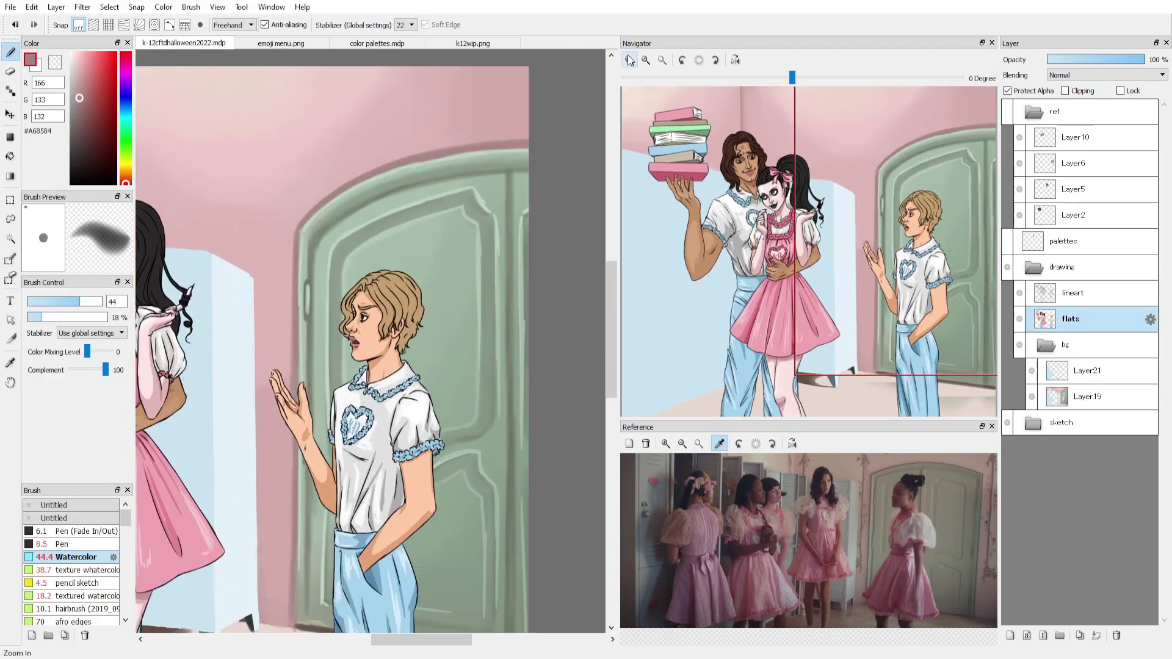
{"action": "left_click", "coordinate": [363, 317], "text": "alt"}
{"action": "key", "text": "b"}
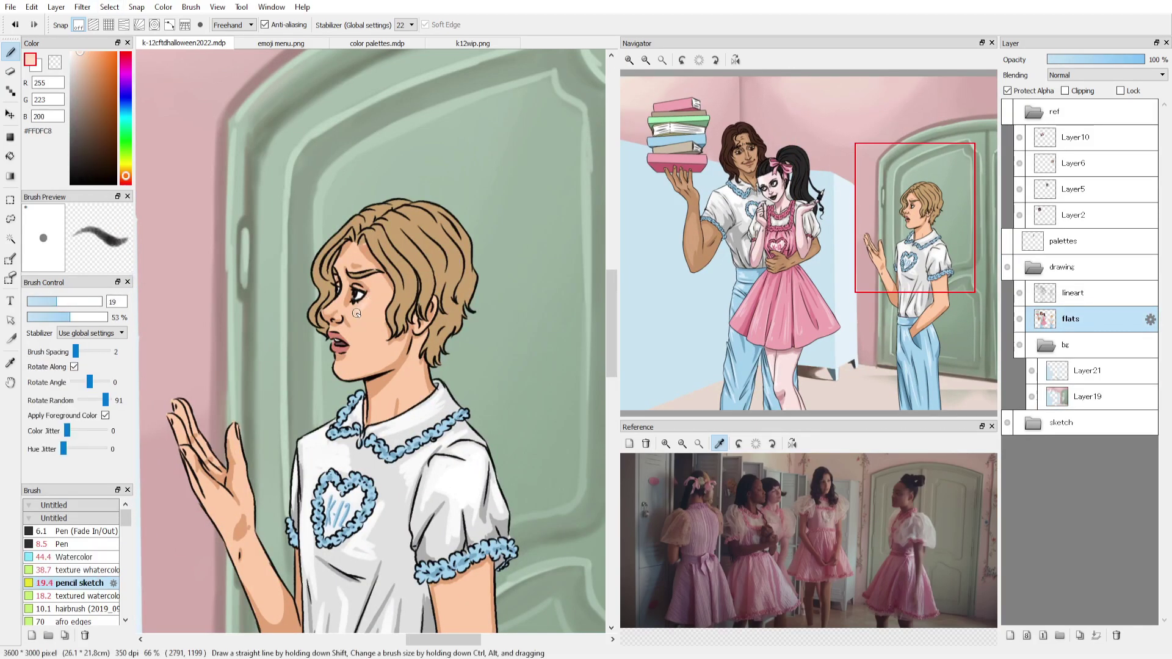
{"action": "left_click_drag", "start_coordinate": [356, 258], "coordinate": [366, 241]}
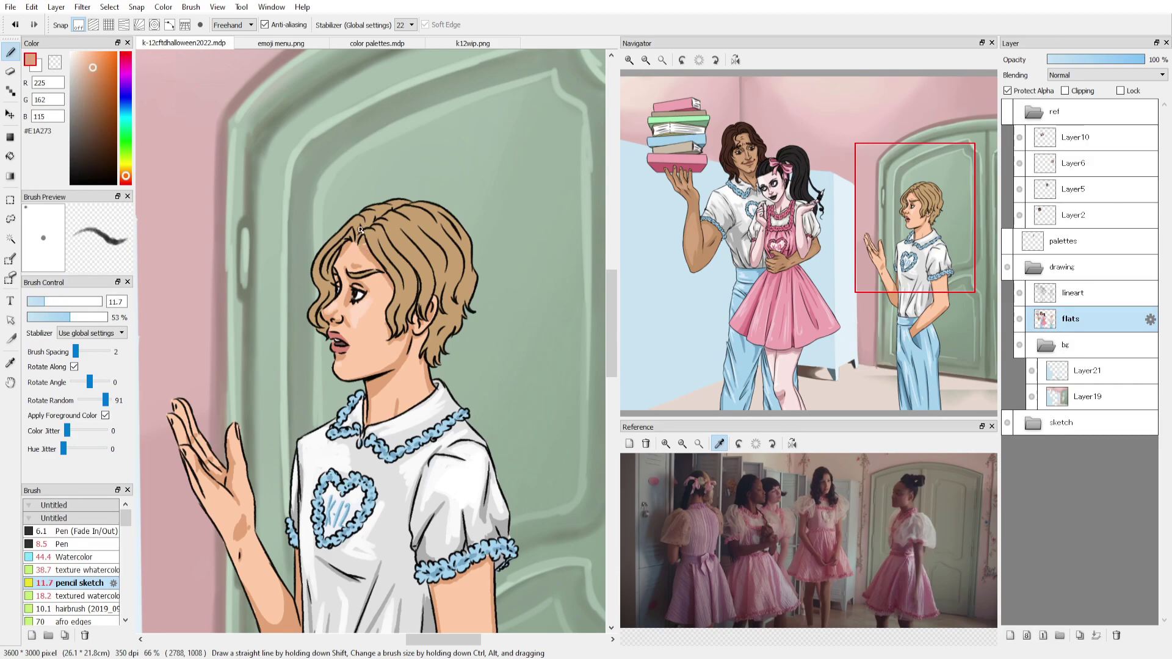
{"action": "left_click", "coordinate": [376, 226], "text": "alt"}
Add a layer above flats and paint soft blush #D98571 and skin tone #F5BA98 on the blond character's cheek with the texture brush.
{"action": "left_click", "coordinate": [340, 347], "text": "alt"}
{"action": "key", "text": "ctrl+shift+n"}
{"action": "left_click", "coordinate": [77, 569]}
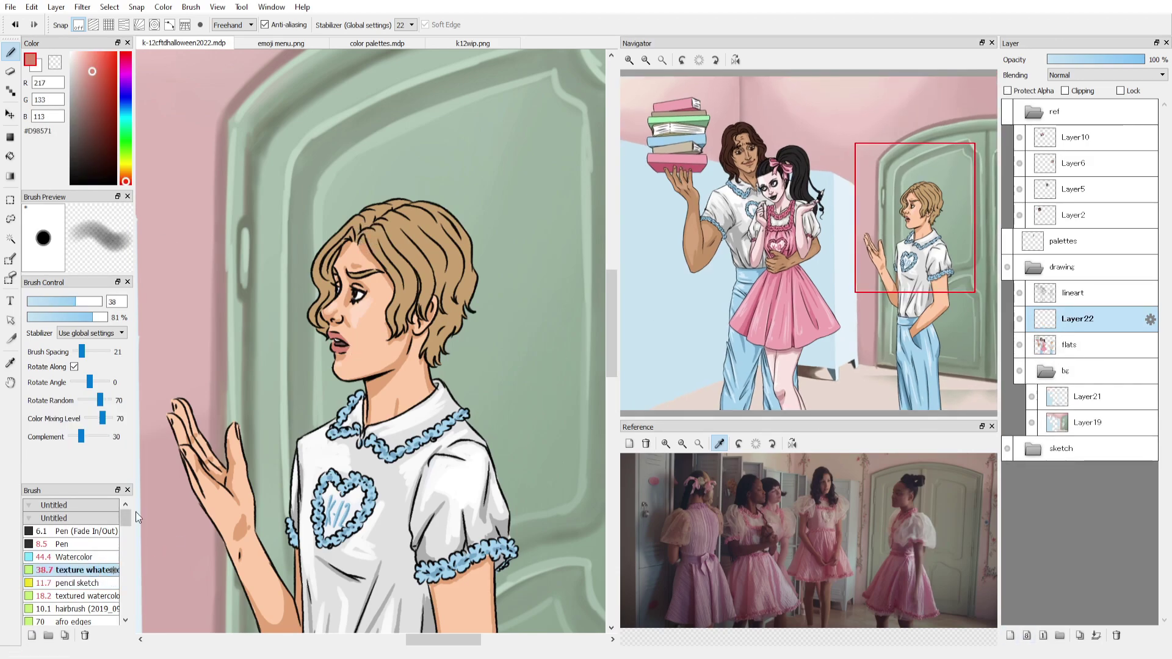
{"action": "mouse_move", "coordinate": [365, 322]}
{"action": "left_mouse_down"}
{"action": "mouse_move", "coordinate": [373, 310]}
{"action": "mouse_move", "coordinate": [369, 333]}
{"action": "left_mouse_up"}
{"action": "left_click", "coordinate": [384, 279], "text": "alt"}
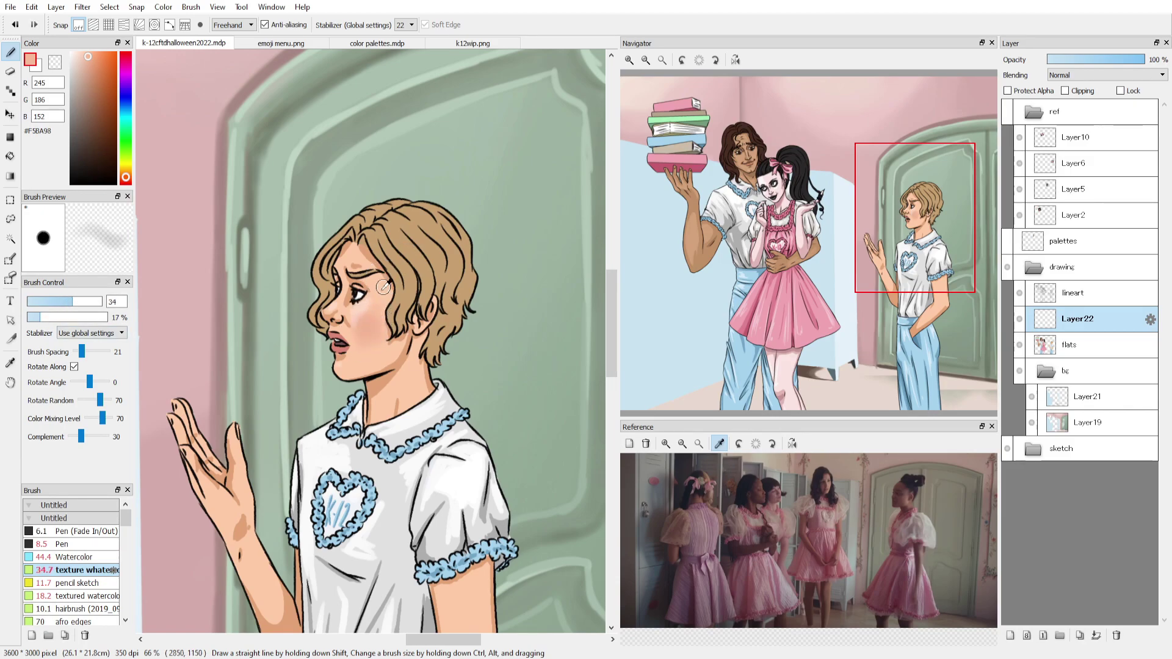
{"action": "left_click_drag", "start_coordinate": [385, 286], "coordinate": [372, 317]}
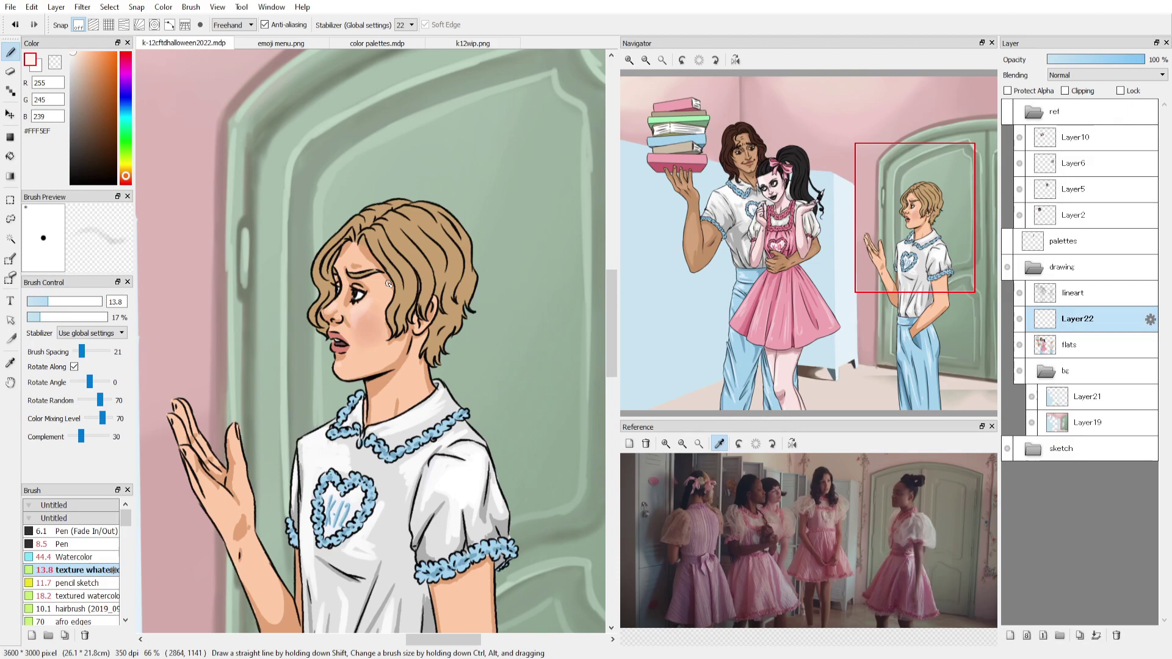
Paint more blush on the blond character's cheek with the texture brush at size 46 and 17% opacity, using #FFBEB8, #EFA69F and sampled skin tones.
{"action": "left_click", "coordinate": [361, 295], "text": "alt"}
{"action": "left_click", "coordinate": [127, 182]}
{"action": "left_click", "coordinate": [86, 59]}
{"action": "left_click", "coordinate": [81, 302]}
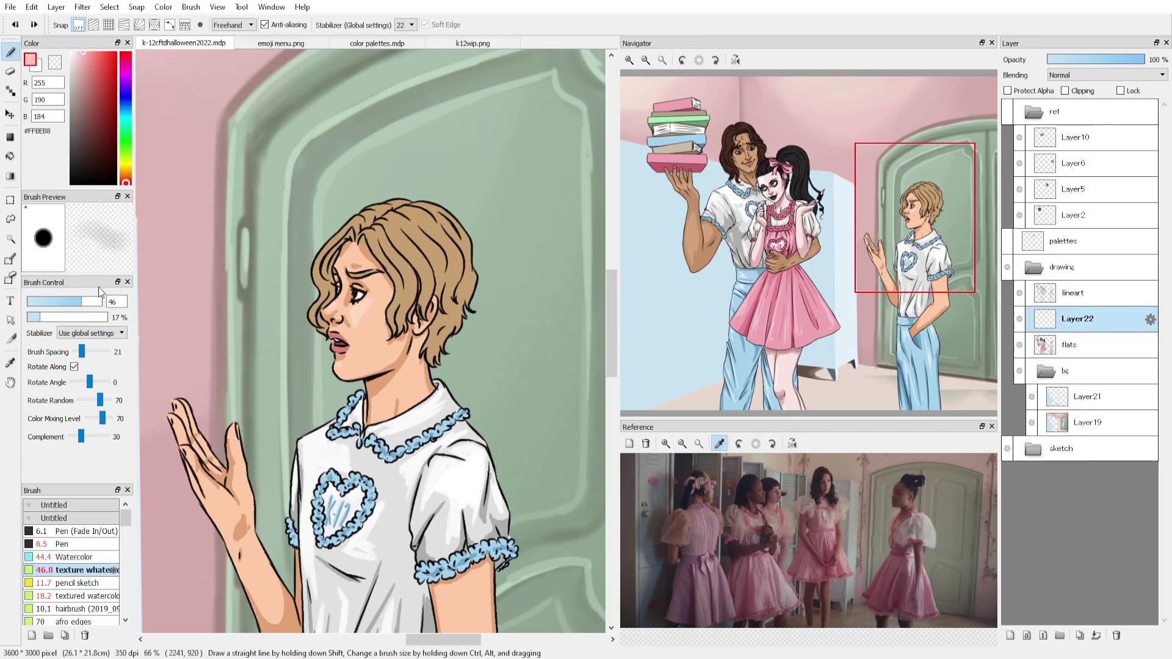
{"action": "left_click_drag", "start_coordinate": [366, 312], "coordinate": [376, 336]}
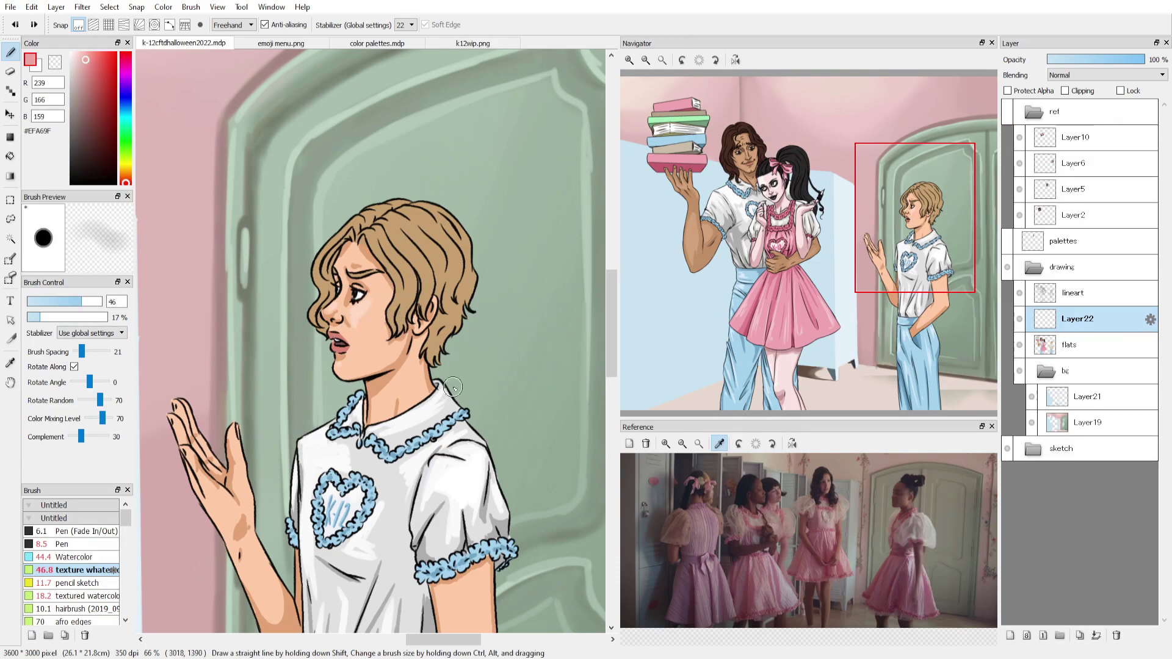
{"action": "left_click", "coordinate": [375, 338], "text": "alt"}
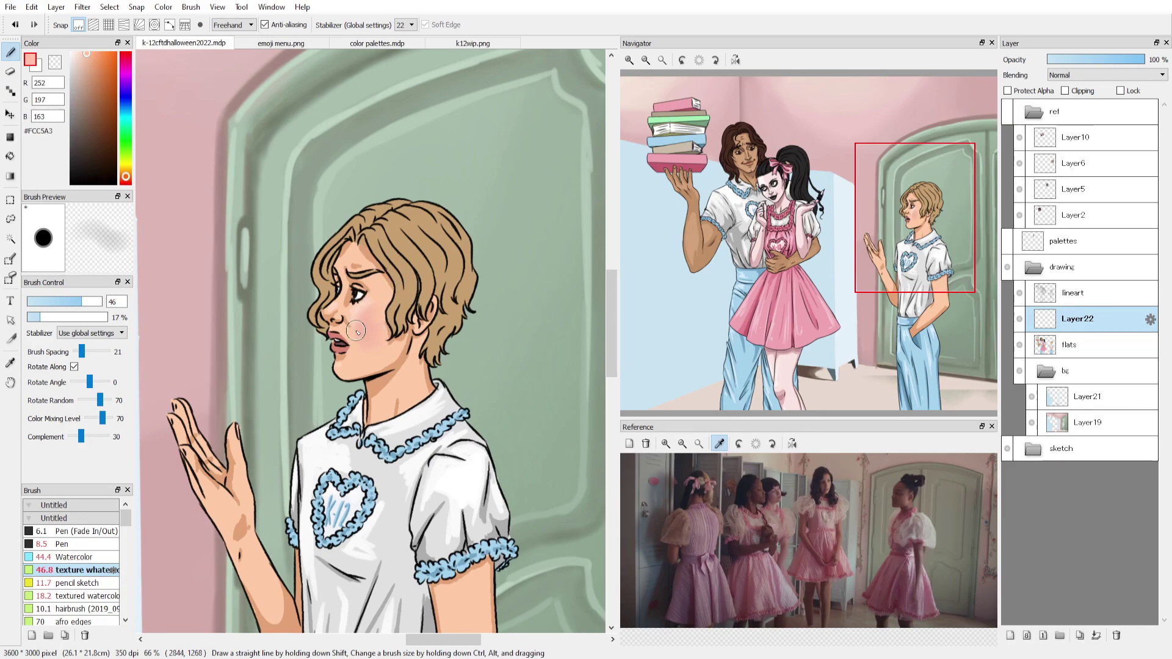
{"action": "left_click", "coordinate": [374, 325], "text": "alt"}
Lower the blush layer's opacity to 69% and merge it down into the flats layer.
{"action": "left_click", "coordinate": [10, 72]}
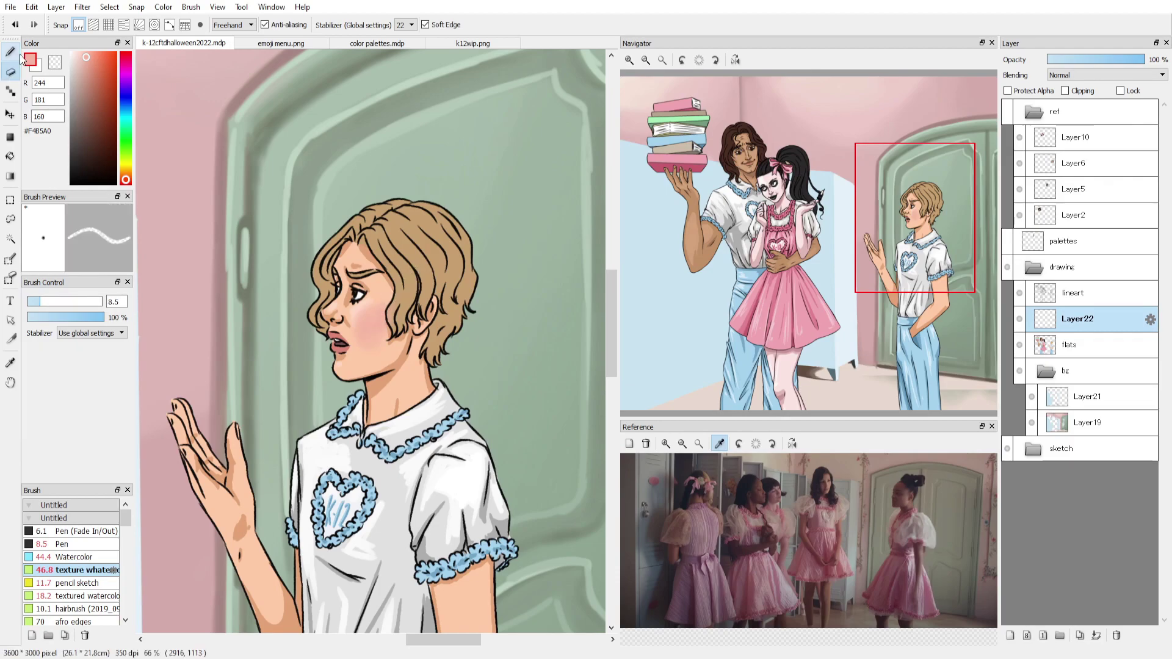
{"action": "left_click", "coordinate": [1110, 61]}
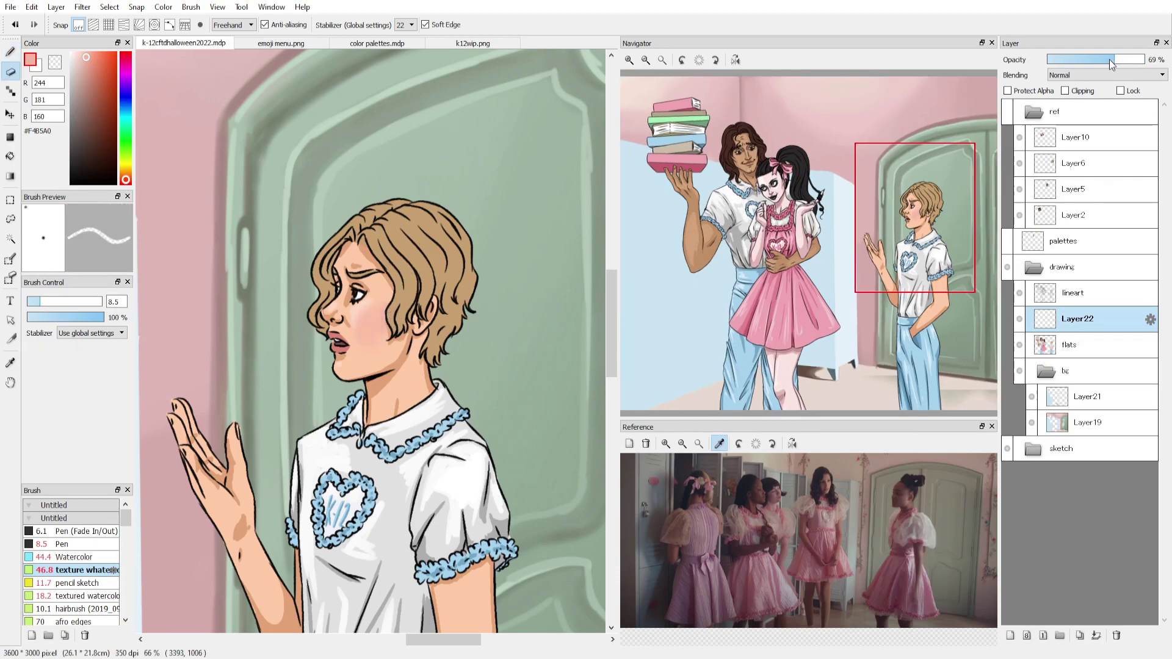
{"action": "left_click", "coordinate": [1095, 635]}
Try an airbrushed #D98571 blush on the blond character's cheek on a new layer, at size 101 and 6% opacity.
{"action": "left_click", "coordinate": [373, 320], "text": "alt"}
{"action": "key", "text": "b"}
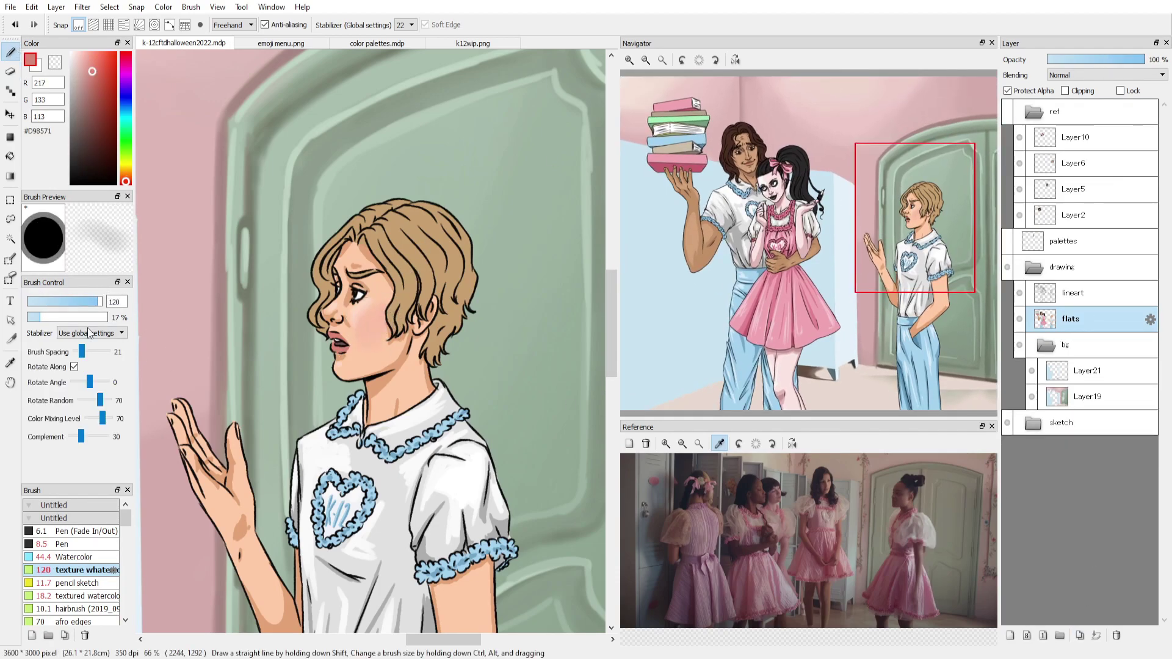
{"action": "scroll", "coordinate": [70, 567], "scroll_direction": "down", "scroll_amount": 3}
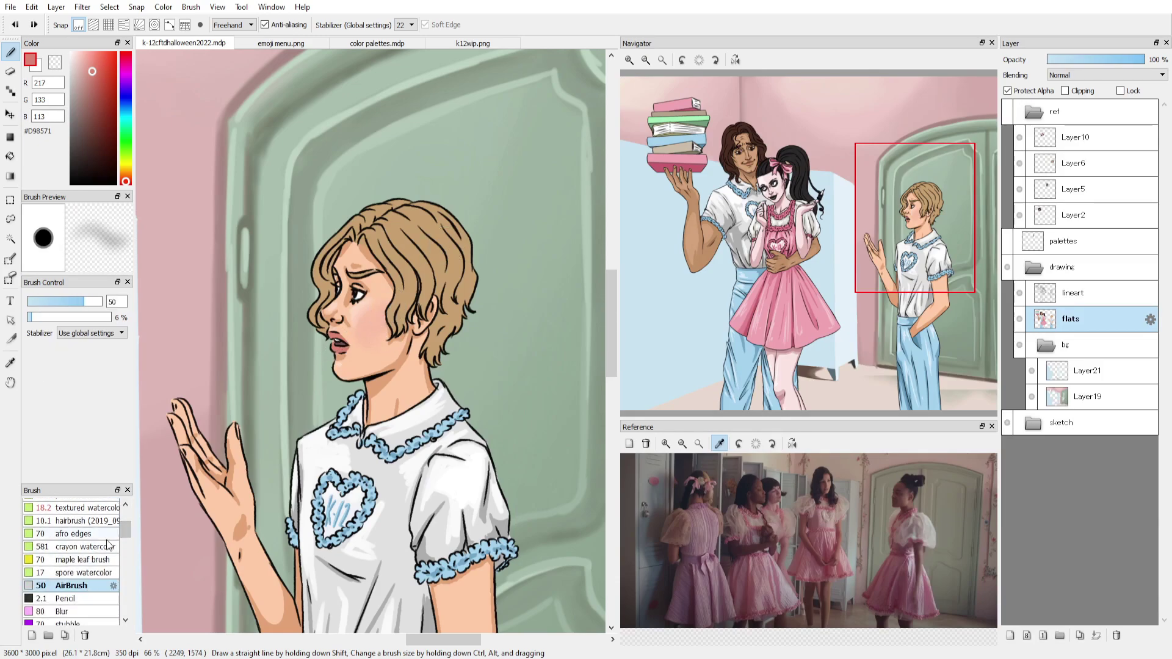
{"action": "left_click", "coordinate": [67, 585]}
{"action": "key", "text": "ctrl+shift+n"}
{"action": "left_click_drag", "start_coordinate": [357, 332], "coordinate": [381, 314]}
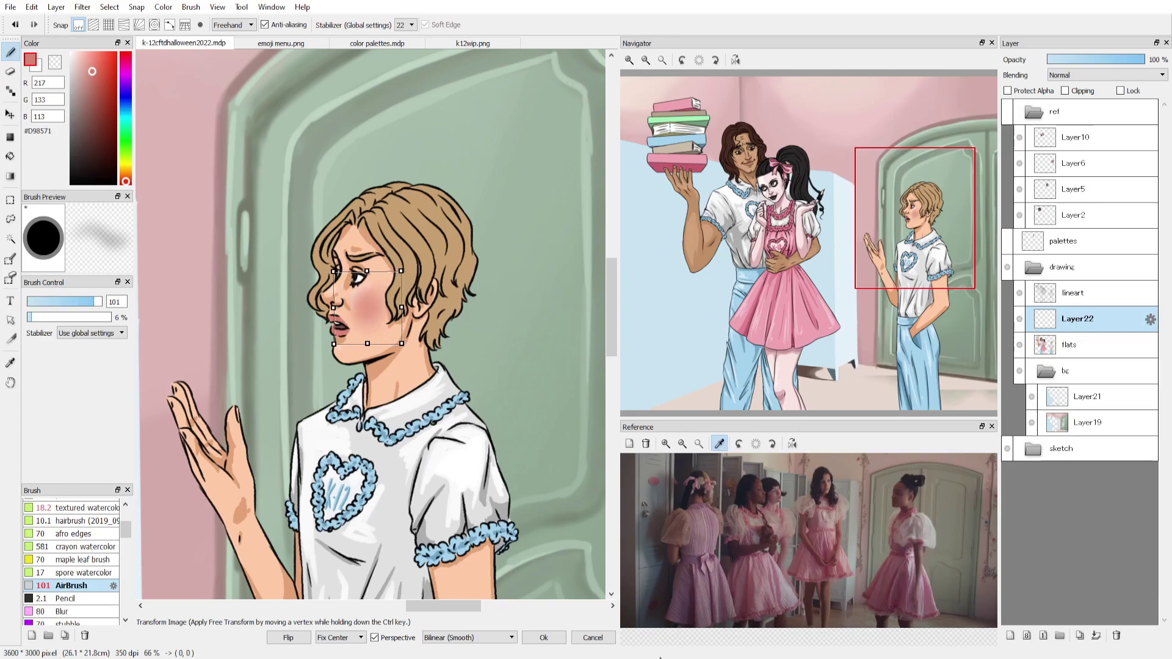
Try the Lighten, Hard Light and Saturation blending modes on the airbrushed blush layer and delete that layer.
{"action": "scroll", "coordinate": [1110, 73], "scroll_direction": "down", "scroll_amount": 5}
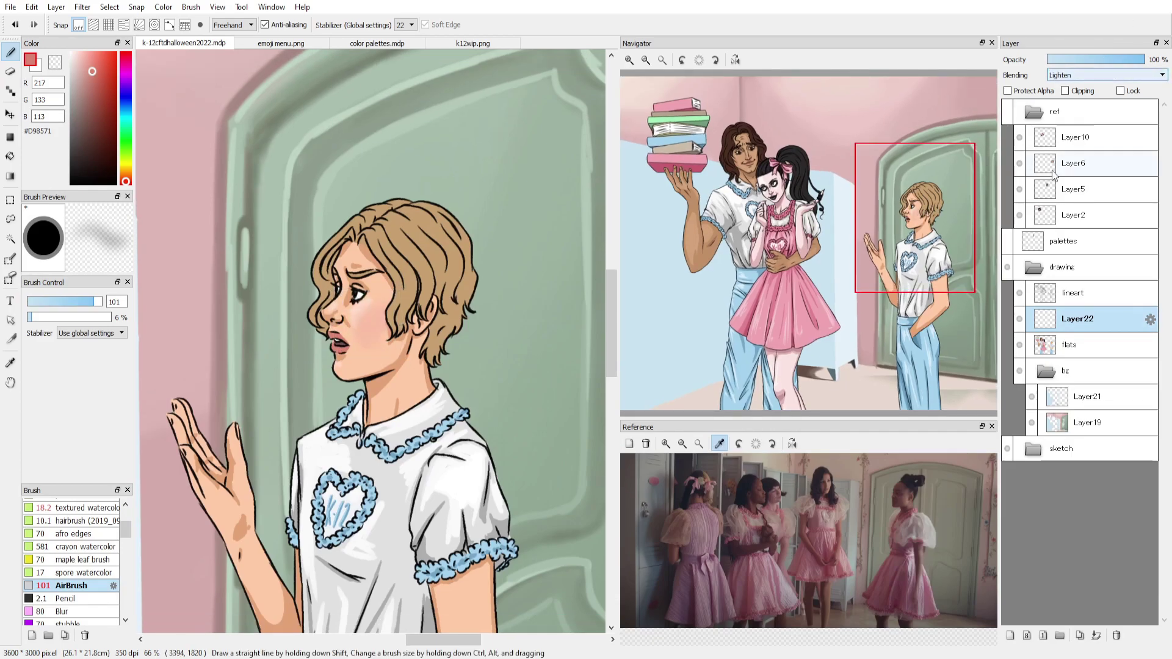
{"action": "scroll", "coordinate": [1086, 74], "scroll_direction": "down", "scroll_amount": 4}
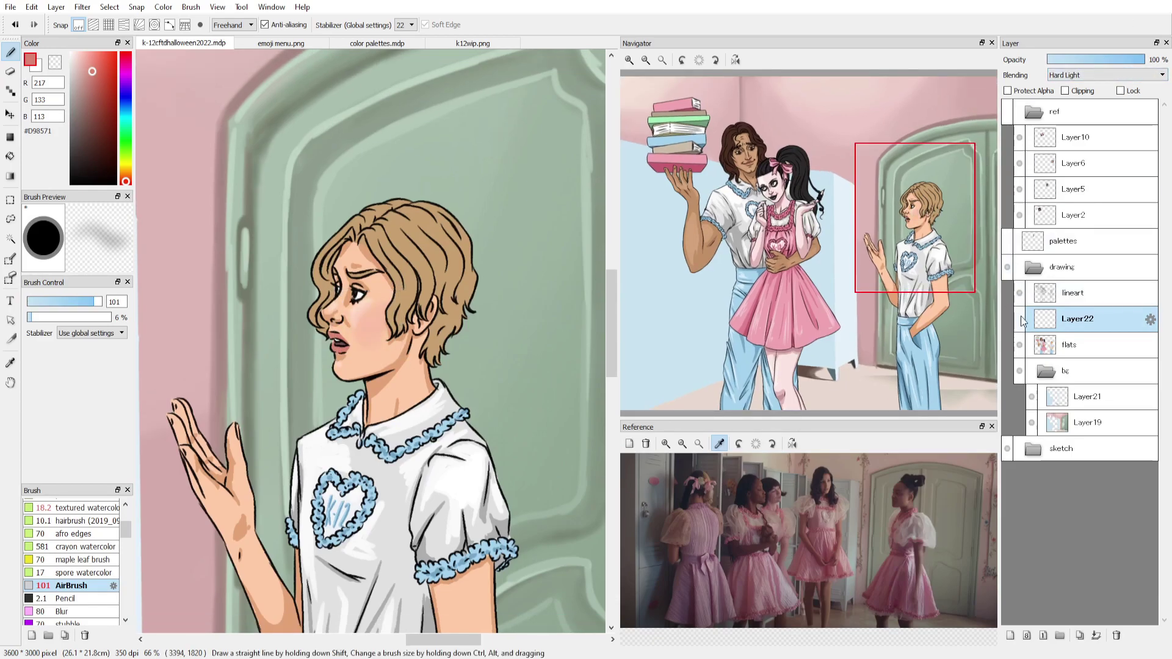
{"action": "left_click", "coordinate": [10, 72]}
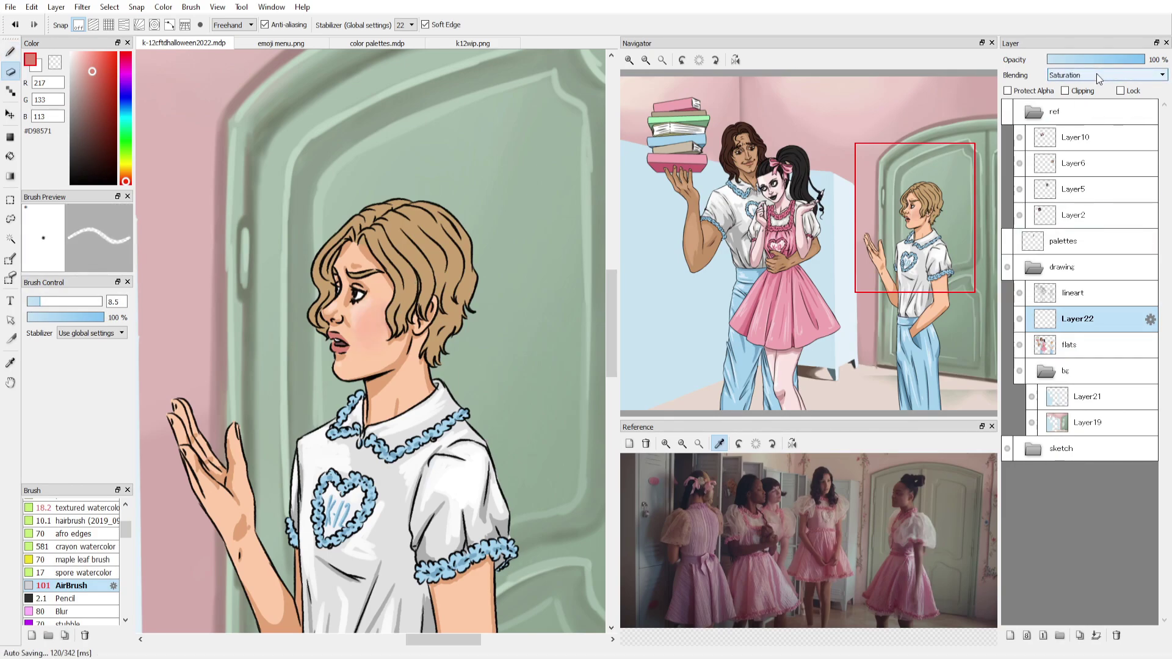
{"action": "scroll", "coordinate": [1096, 73], "scroll_direction": "down", "scroll_amount": 3}
{"action": "left_click", "coordinate": [1117, 635]}
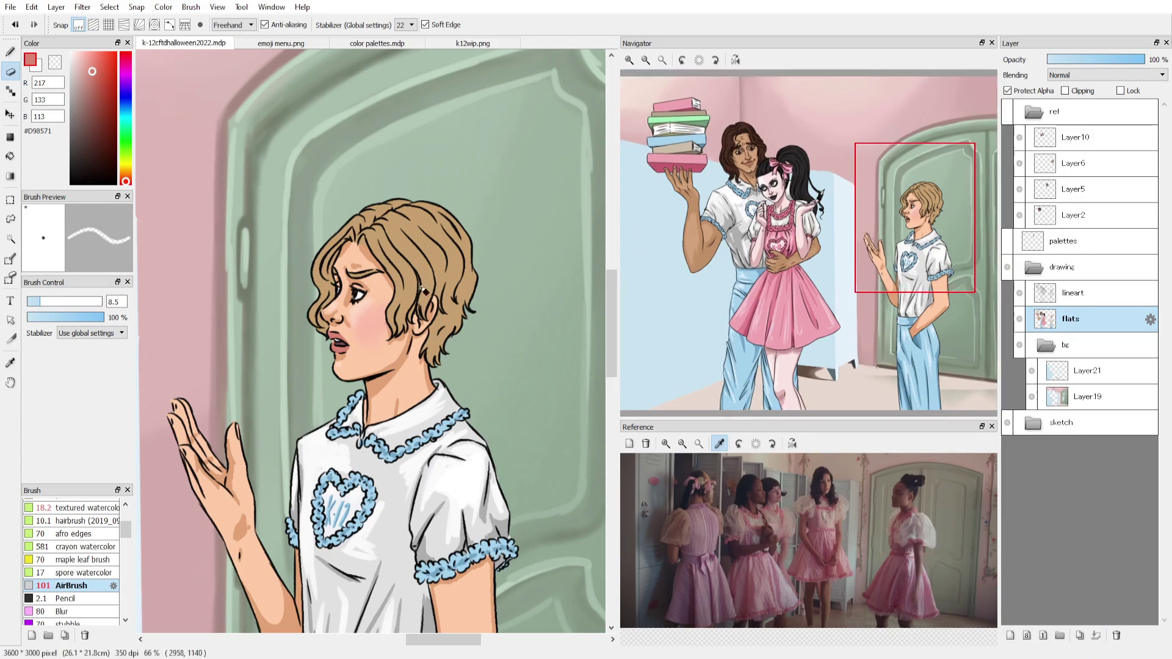
Select the locker face behind the pink dress on Layer21 with the Magic Wand and try a crayon watercolor stroke in #91B0C0.
{"action": "scroll", "coordinate": [913, 231], "scroll_direction": "down", "scroll_amount": 2}
{"action": "left_click_drag", "start_coordinate": [914, 257], "coordinate": [828, 264]}
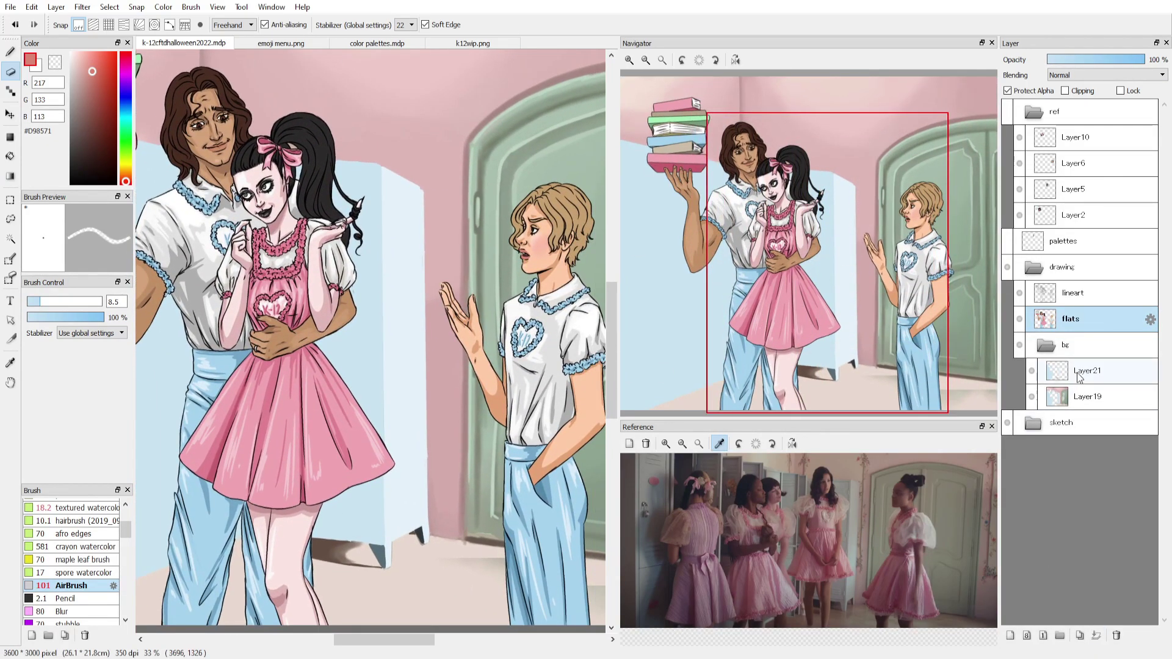
{"action": "left_click", "coordinate": [1086, 371]}
{"action": "left_click", "coordinate": [765, 491]}
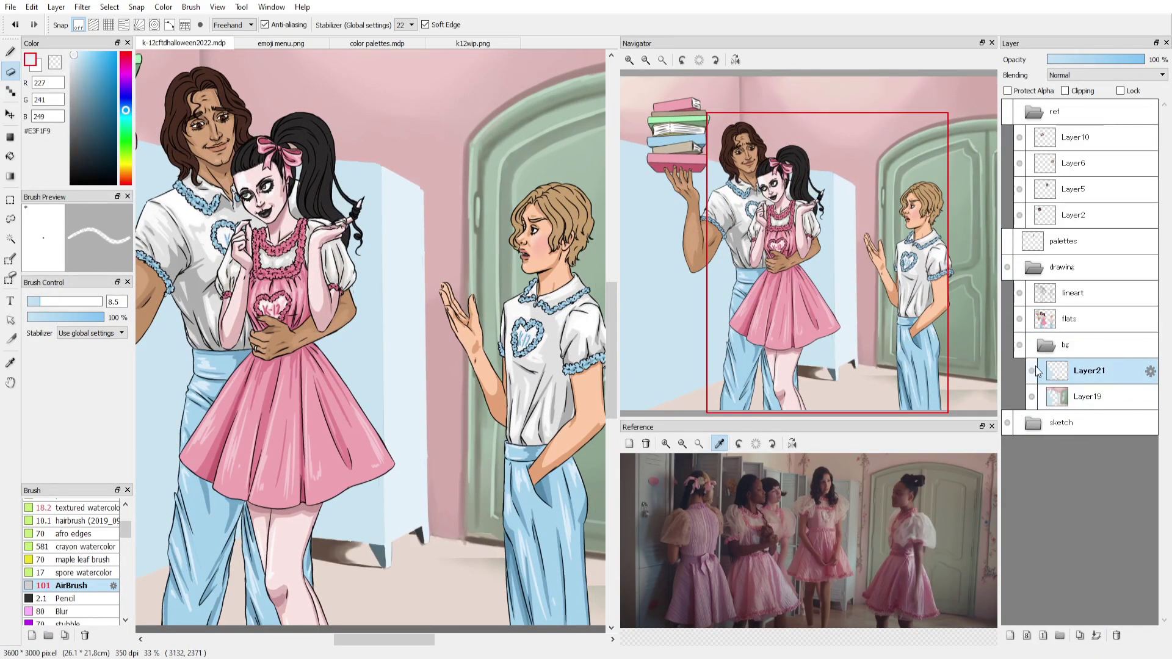
{"action": "key", "text": "w"}
{"action": "left_click", "coordinate": [363, 353]}
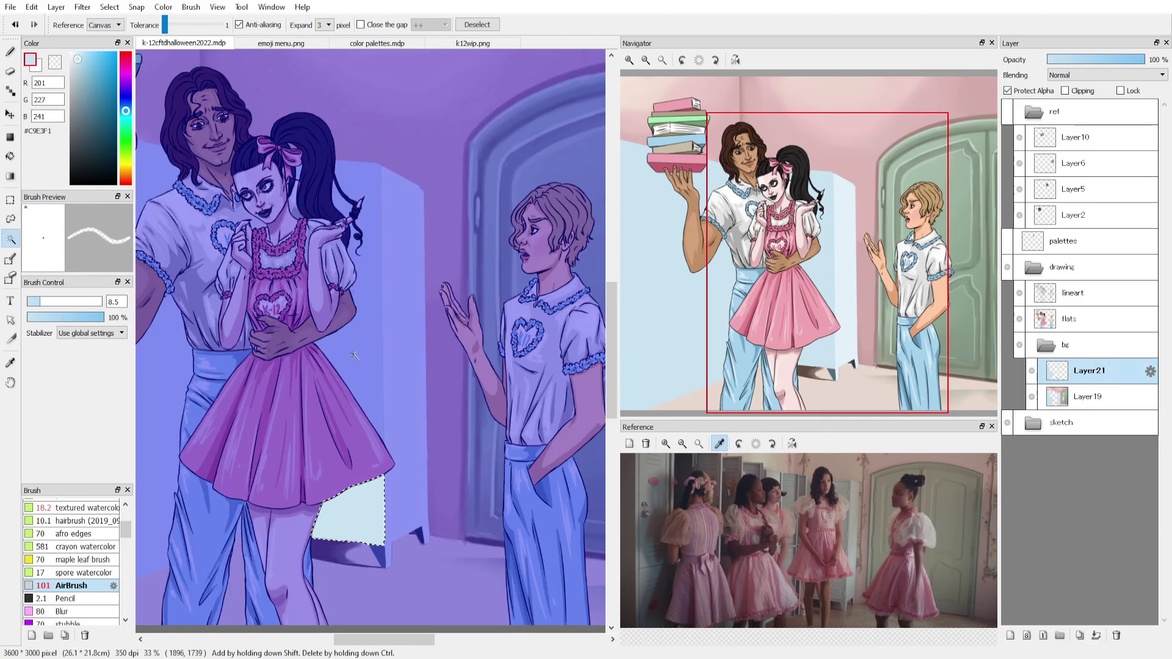
{"action": "key", "text": "b"}
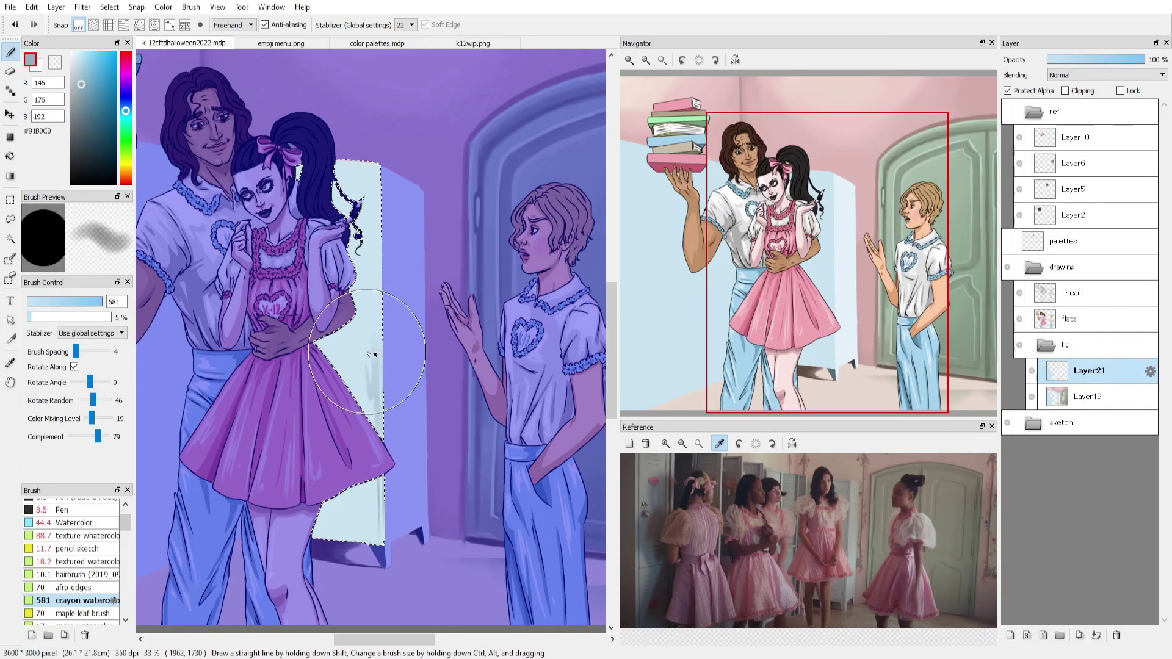
{"action": "key", "text": "ctrl+d"}
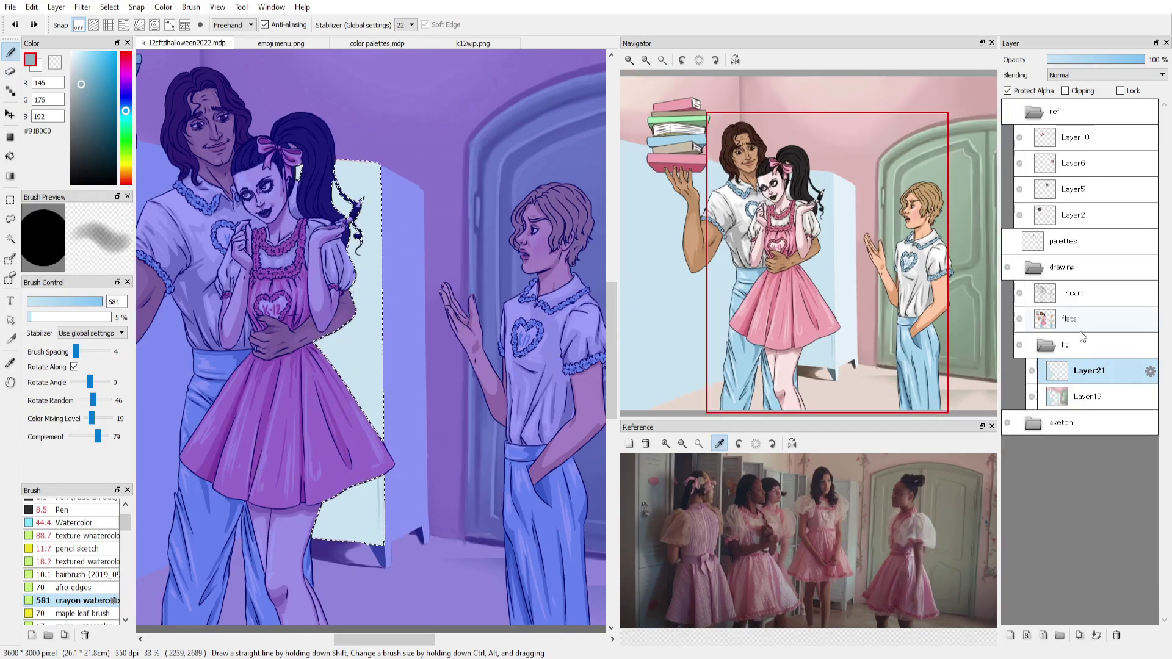
Try shading the selected locker face on the flats layer with the crayon watercolor brush in #8EA6B3 at size 581 and 5% opacity.
{"action": "left_click", "coordinate": [1069, 318]}
{"action": "left_click", "coordinate": [372, 489], "text": "alt"}
{"action": "key", "text": "g"}
{"action": "key", "text": "b"}
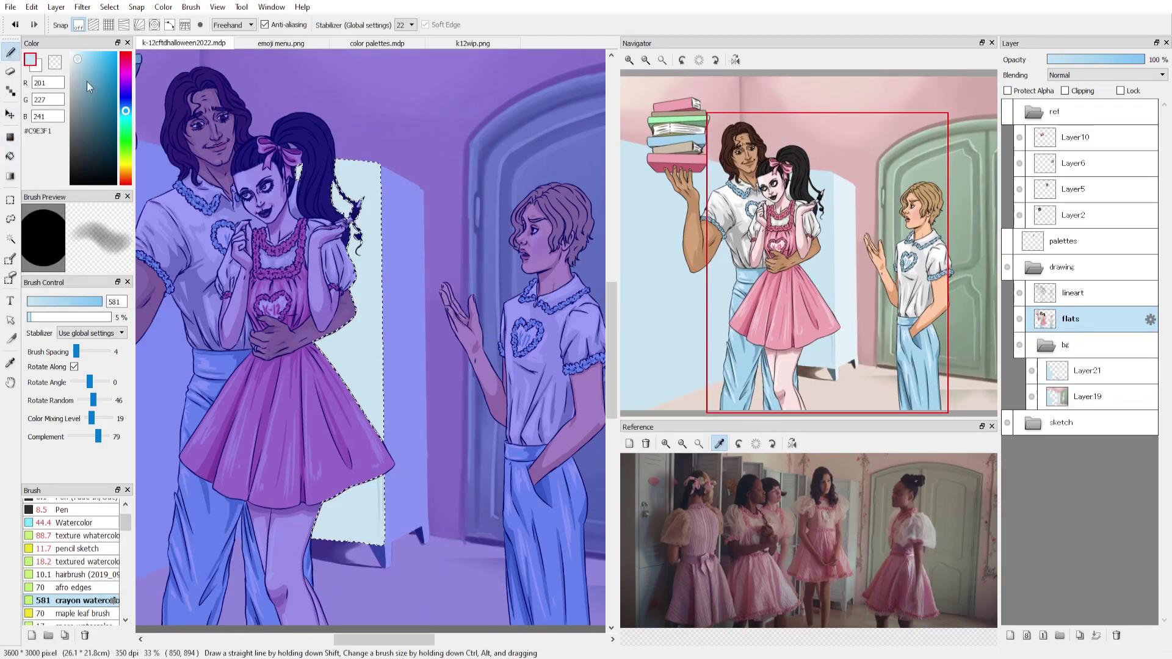
{"action": "left_click", "coordinate": [80, 91]}
{"action": "left_click_drag", "start_coordinate": [352, 345], "coordinate": [417, 119]}
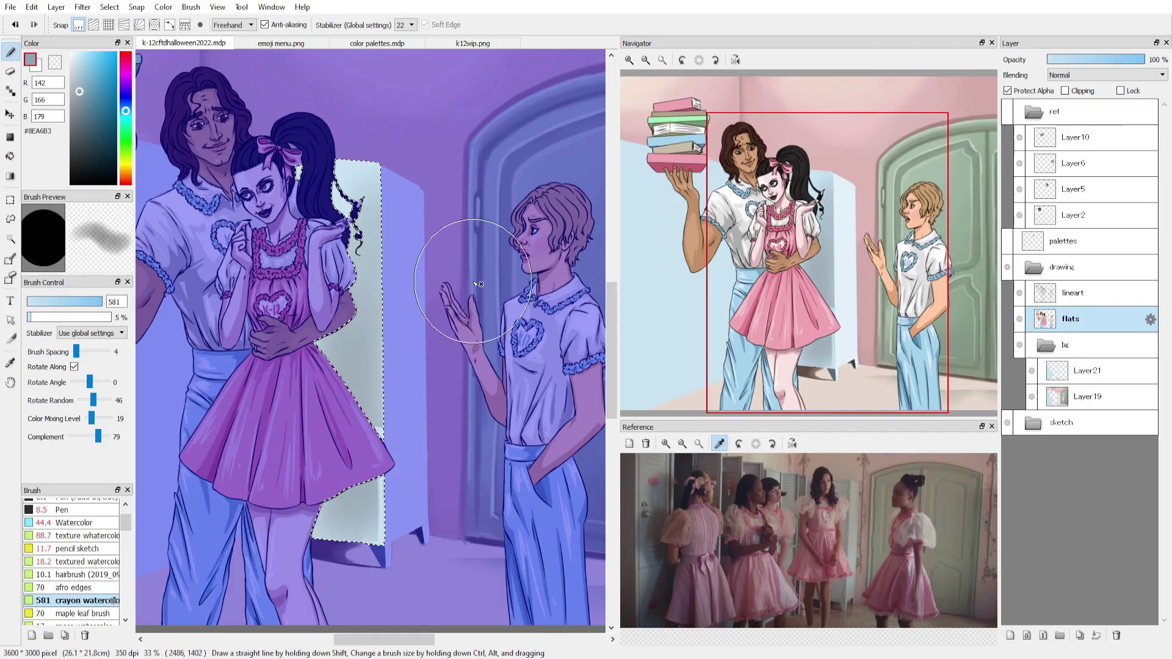
{"action": "left_click", "coordinate": [1007, 90]}
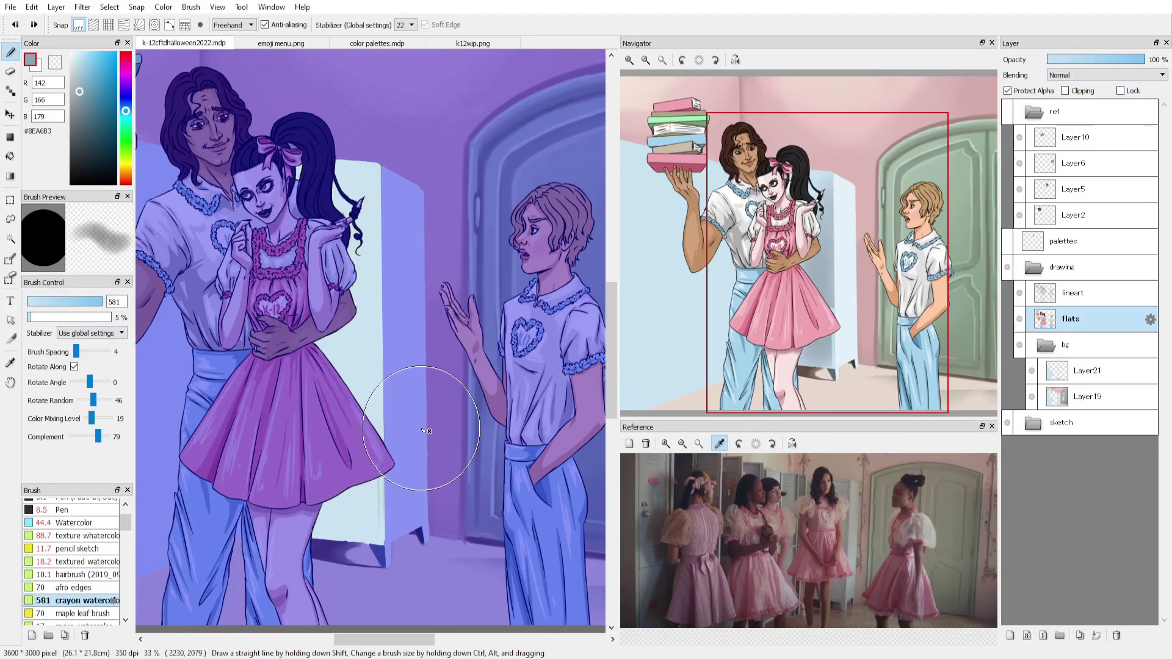
{"action": "key", "text": "ctrl+z"}
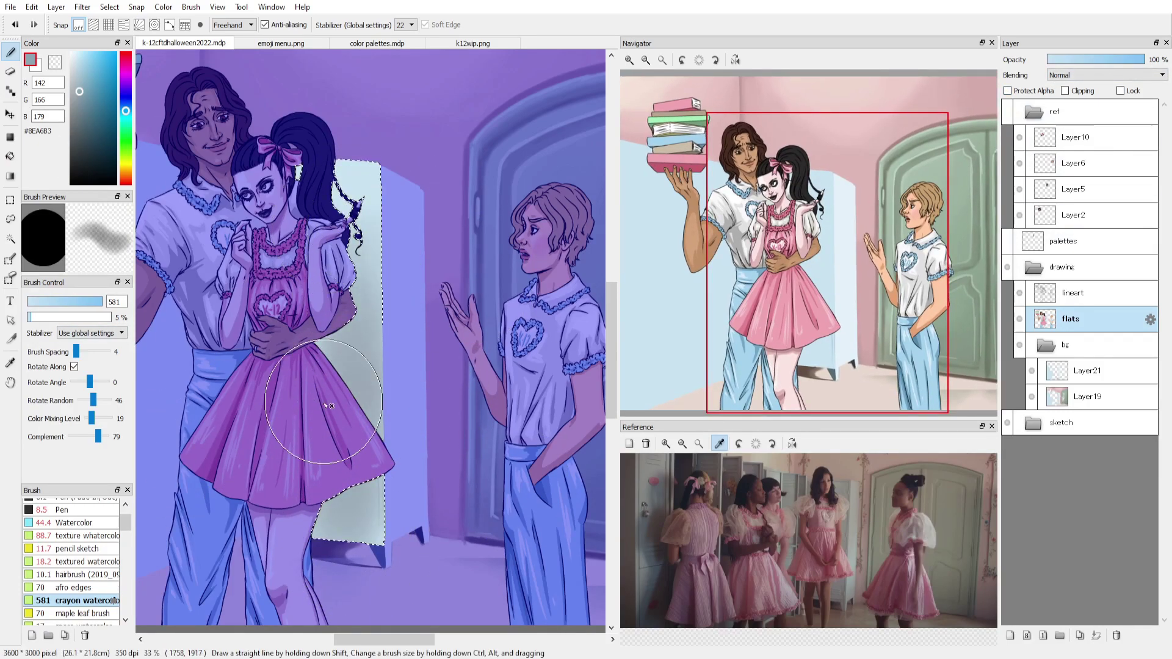
{"action": "key", "text": "ctrl+d"}
Try erasing around the legs and trousers on the flats layer, and undo back to the unshaded locker selection.
{"action": "key", "text": "e"}
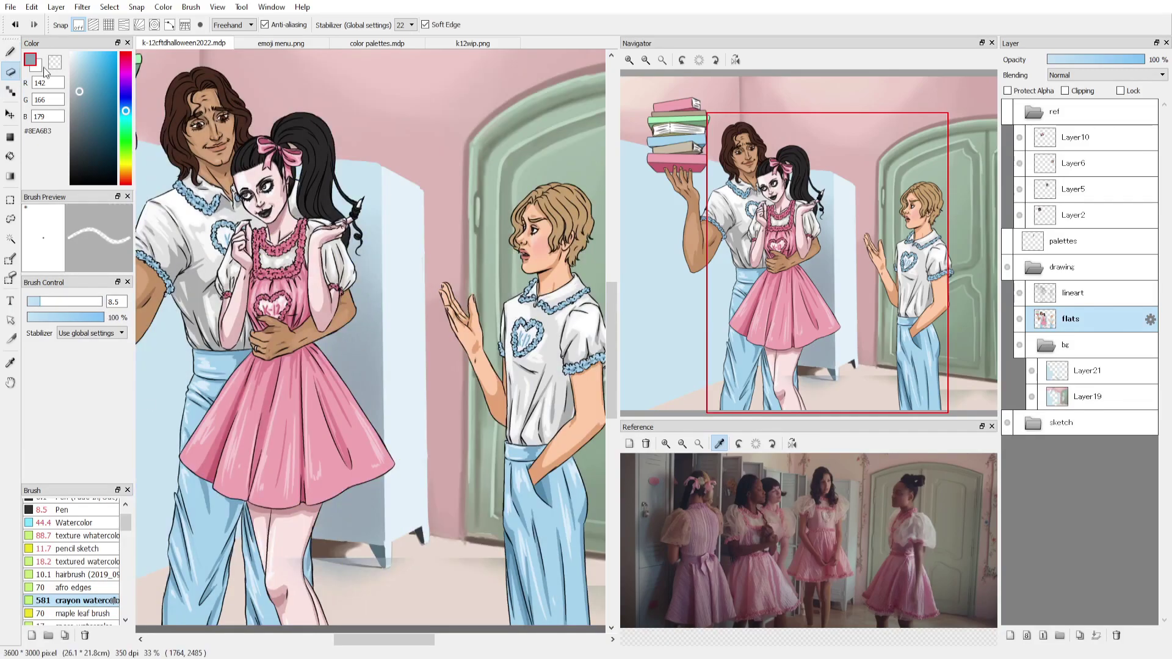
{"action": "left_click_drag", "start_coordinate": [251, 559], "coordinate": [293, 616]}
{"action": "left_click_drag", "start_coordinate": [510, 547], "coordinate": [595, 567]}
{"action": "key", "text": "ctrl+z"}
{"action": "key", "text": "ctrl+z"}
{"action": "key", "text": "ctrl+z"}
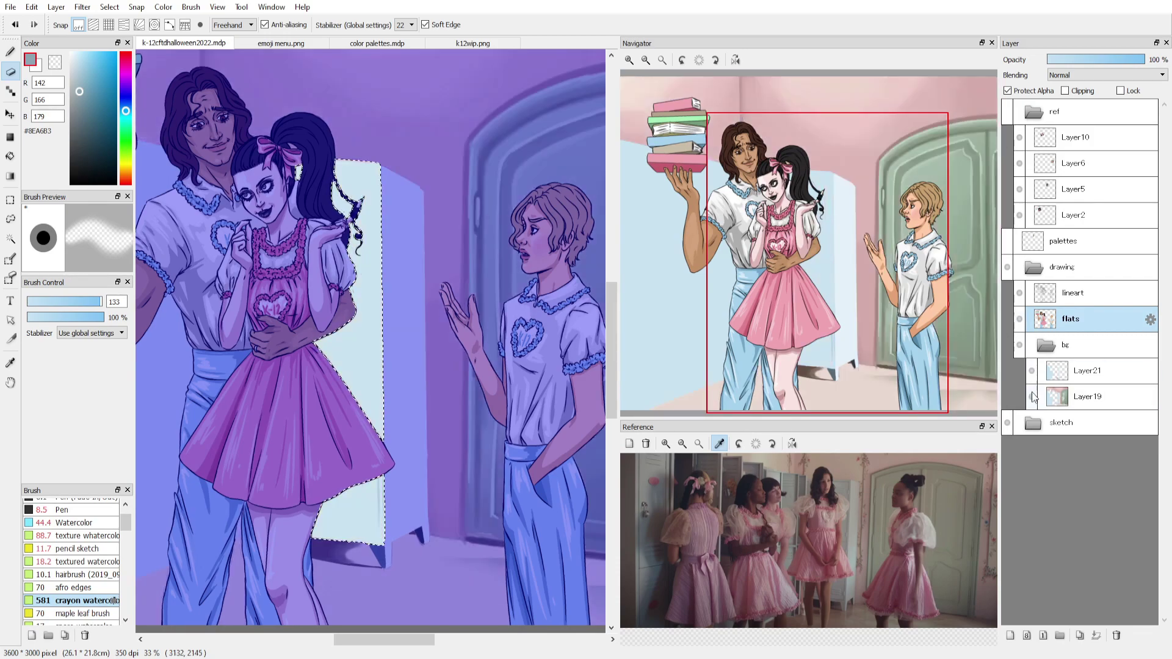
Try crayon watercolor strokes in #8EA6B3 on Layer21's locker face and cover them with flat #C9E3F1 using the Pen at size 245.
{"action": "left_click", "coordinate": [1068, 376]}
{"action": "key", "text": "b"}
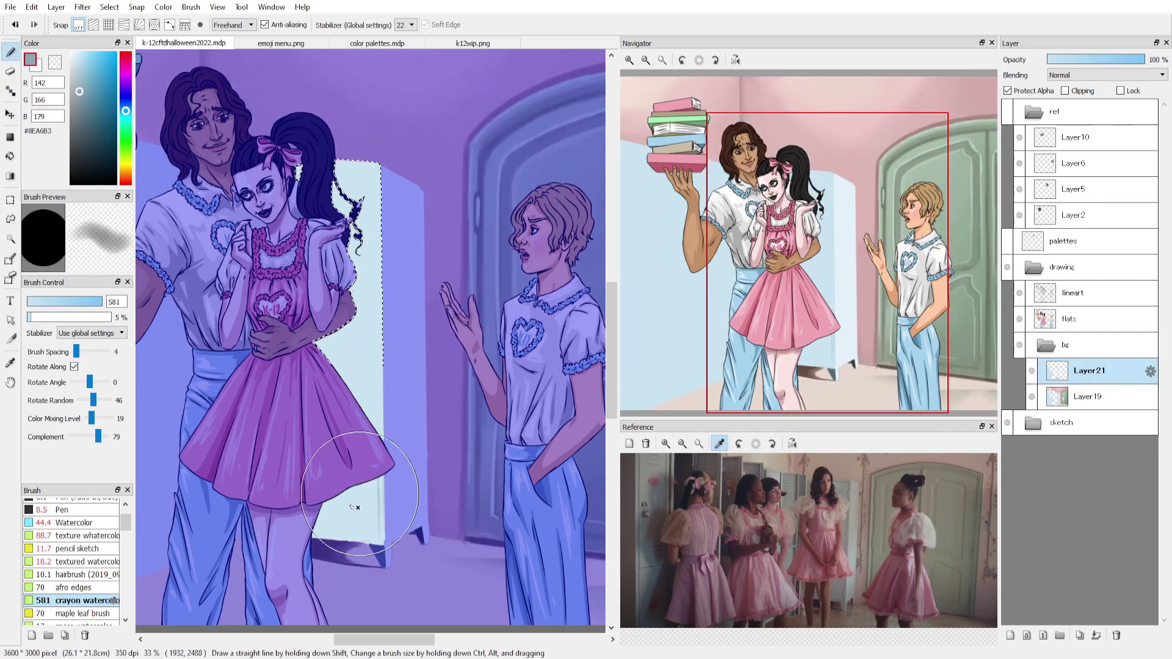
{"action": "key", "text": "g"}
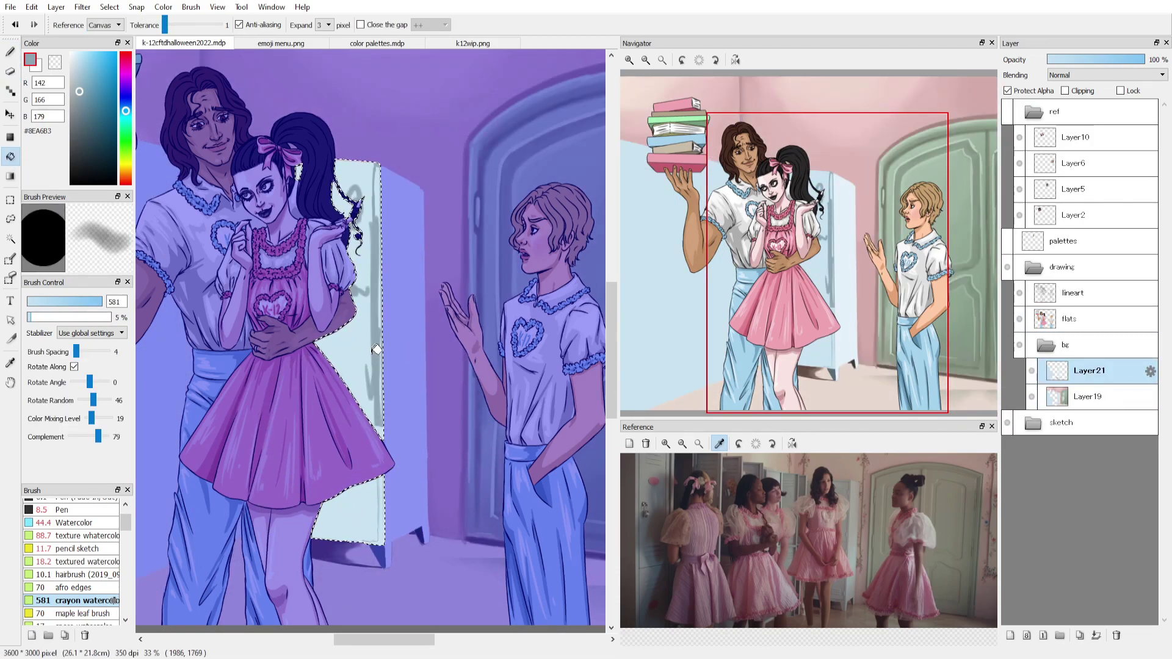
{"action": "left_click", "coordinate": [359, 356]}
{"action": "key", "text": "n"}
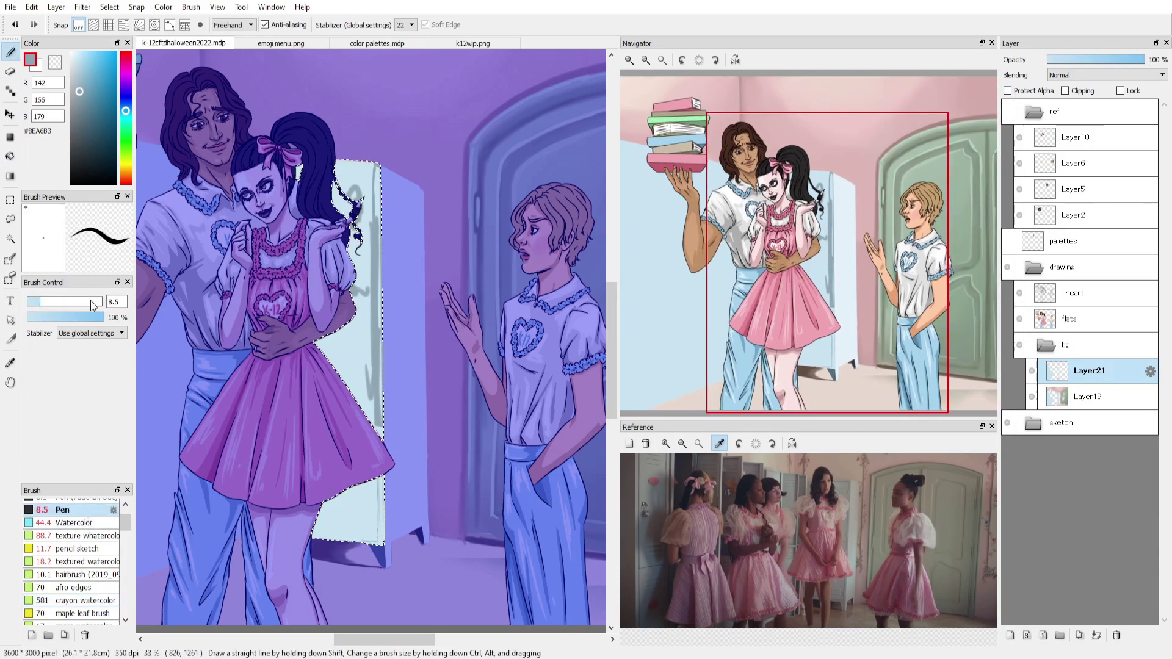
{"action": "left_click_drag", "start_coordinate": [402, 256], "coordinate": [332, 284]}
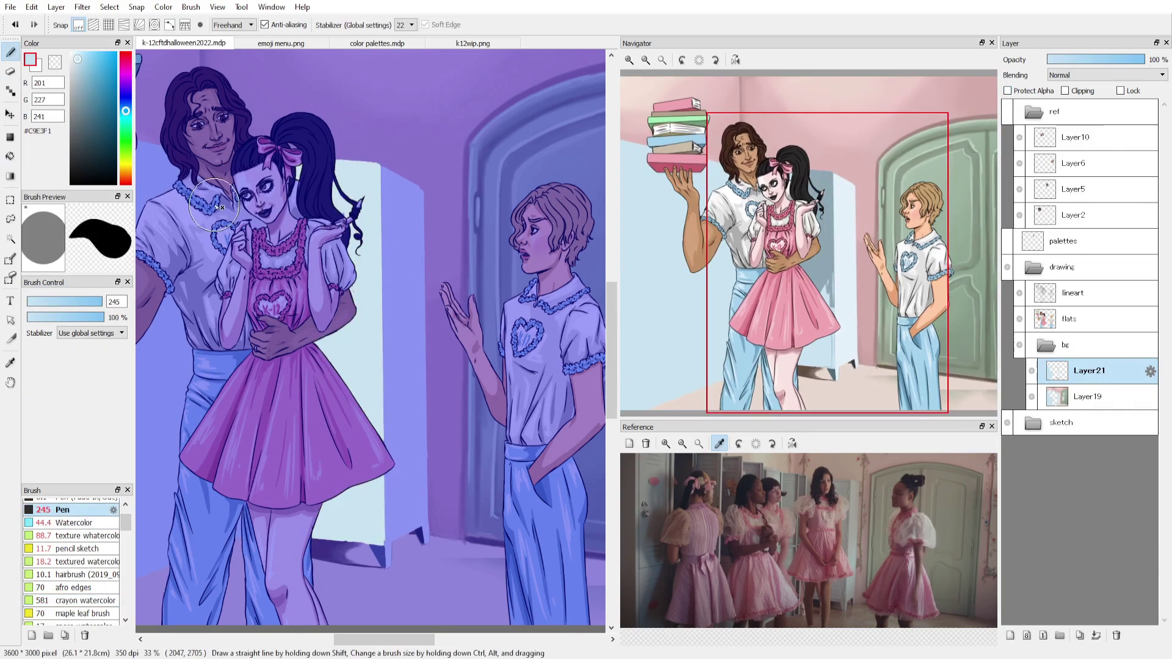
Hide Layer19 and shade Layer21's blue lockers with the texture brush at size 387 and 17% opacity, using #6C91A5 and #4C6979.
{"action": "key", "text": "ctrl+minus"}
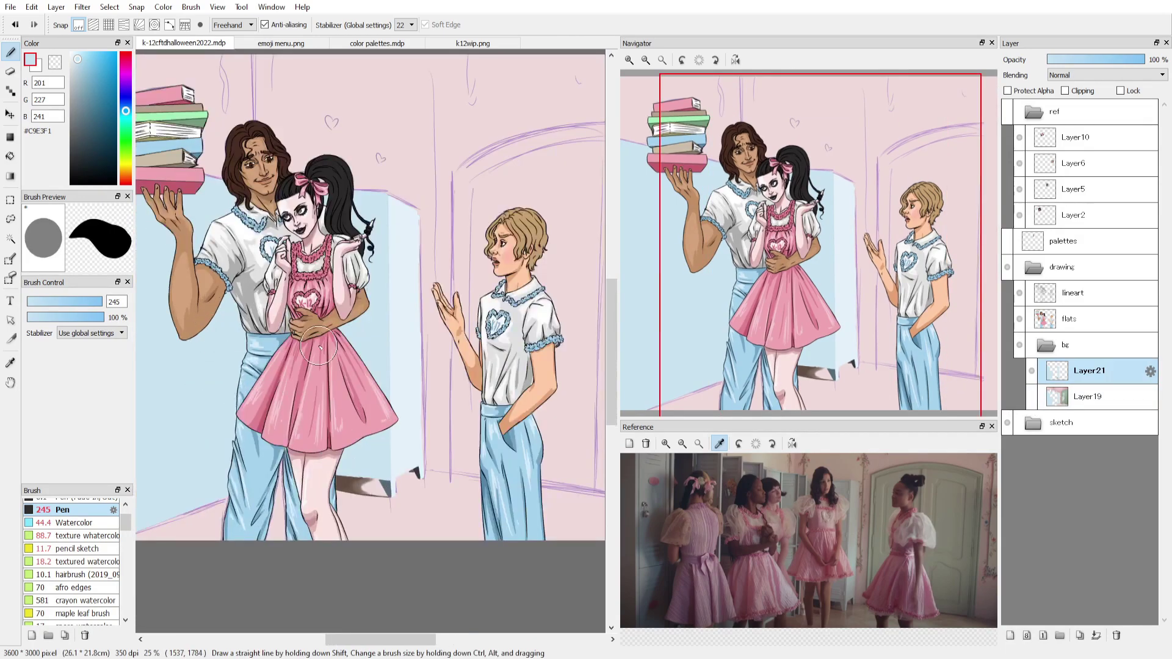
{"action": "left_click", "coordinate": [86, 535]}
{"action": "left_click", "coordinate": [1007, 91]}
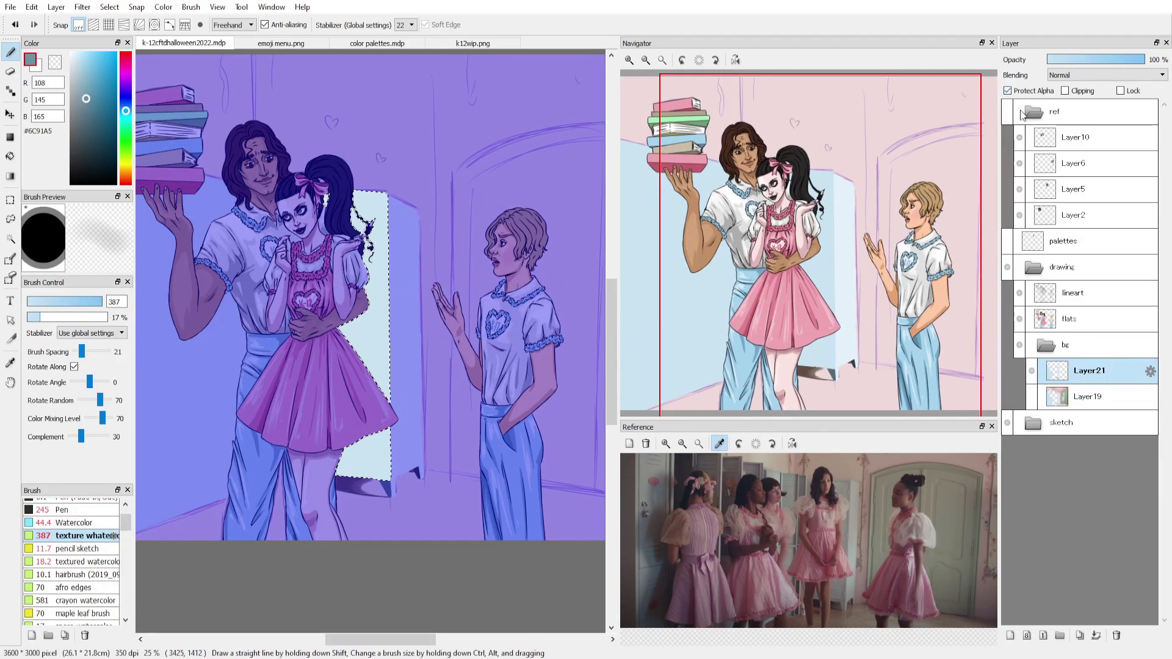
{"action": "scroll", "coordinate": [327, 482], "scroll_direction": "left", "scroll_amount": 3}
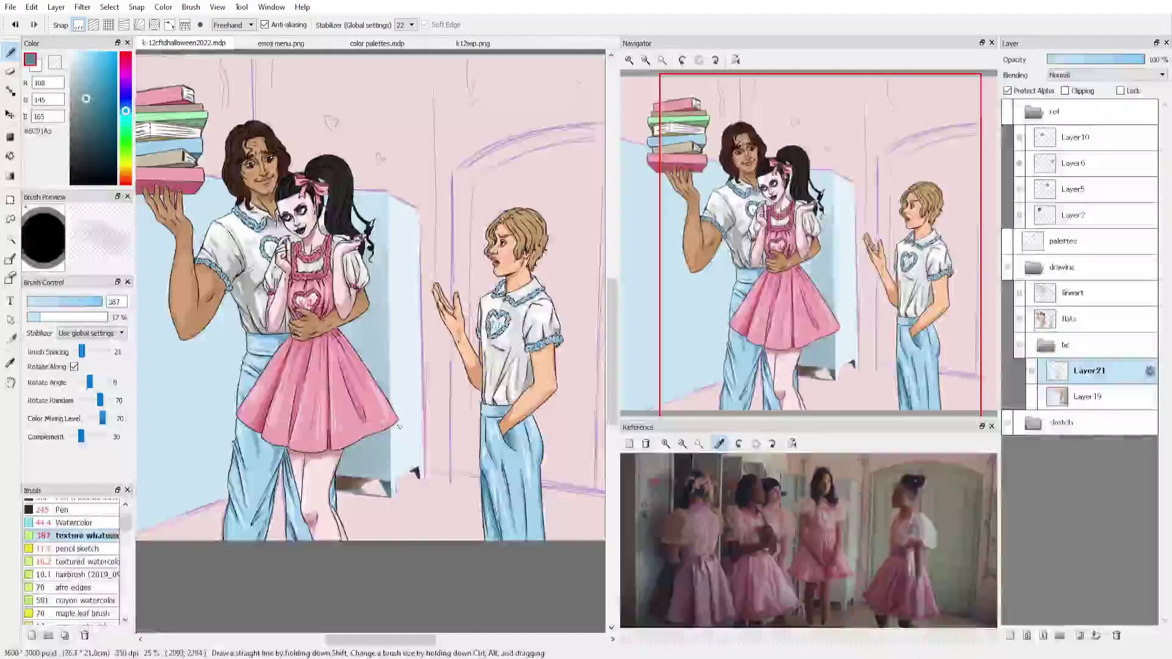
{"action": "mouse_move", "coordinate": [341, 516]}
{"action": "left_mouse_down"}
{"action": "mouse_move", "coordinate": [261, 405]}
{"action": "mouse_move", "coordinate": [304, 364]}
{"action": "mouse_move", "coordinate": [278, 341]}
{"action": "left_mouse_up"}
{"action": "left_click", "coordinate": [241, 528], "text": "alt"}
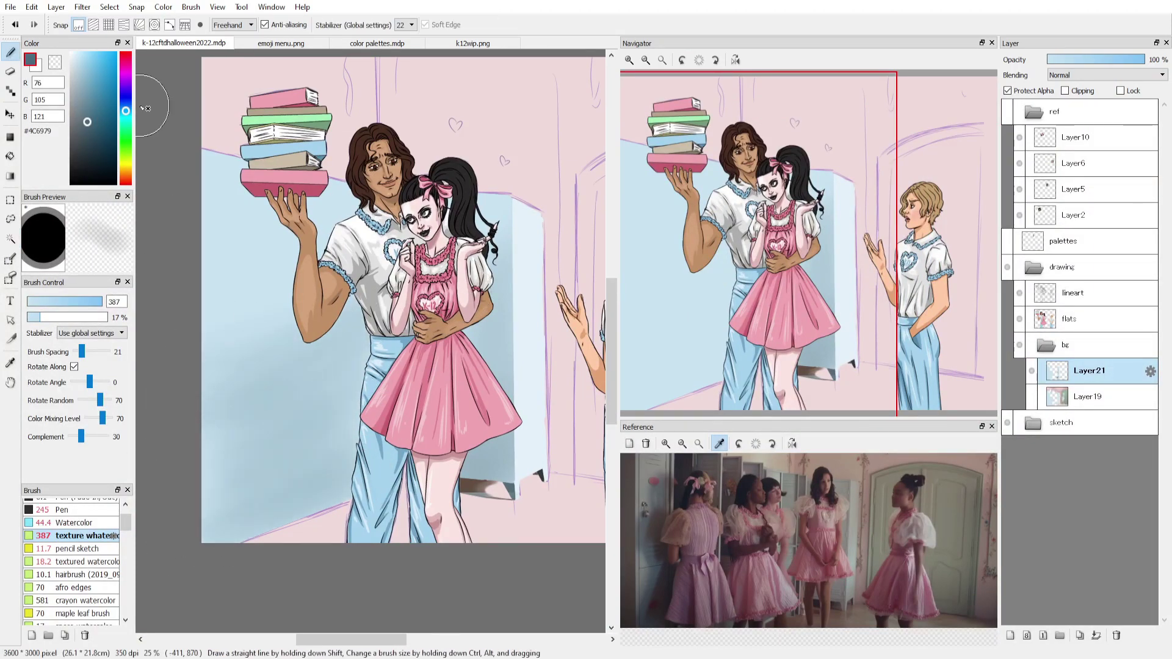
{"action": "left_click_drag", "start_coordinate": [342, 452], "coordinate": [238, 518]}
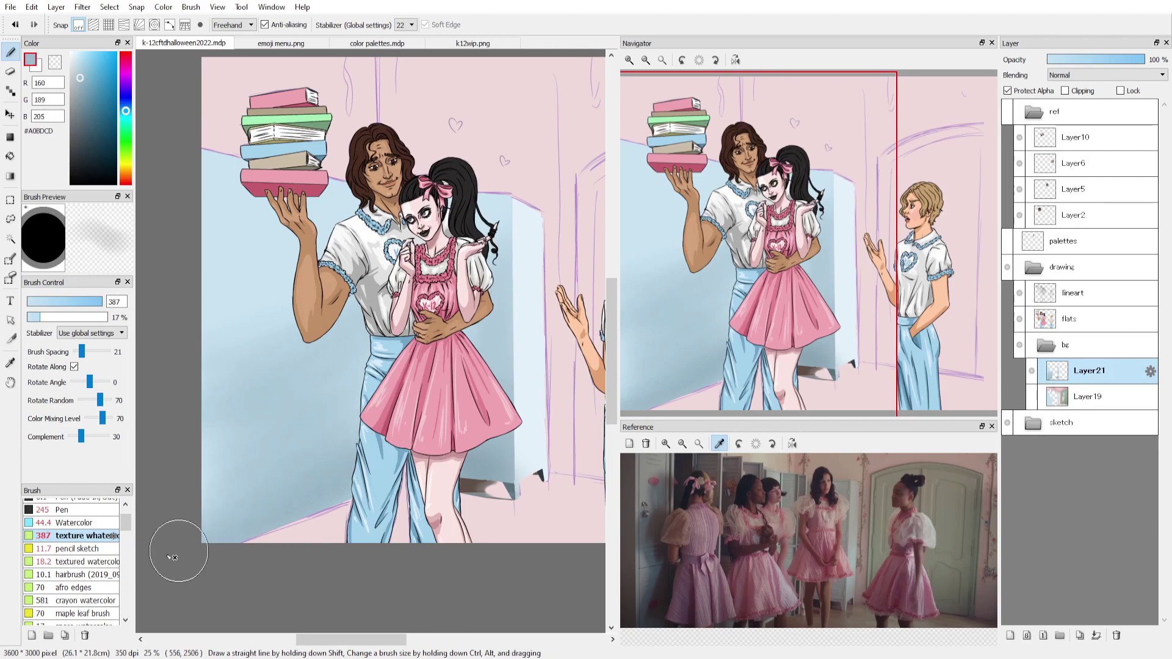
Blend the blue lockers behind the couple with sampled blues, using the texture brush at size 596 and 93% opacity.
{"action": "left_click", "coordinate": [359, 400], "text": "alt"}
{"action": "left_click_drag", "start_coordinate": [84, 317], "coordinate": [102, 317]}
{"action": "left_click_drag", "start_coordinate": [244, 421], "coordinate": [301, 392]}
{"action": "left_click", "coordinate": [202, 512], "text": "alt"}
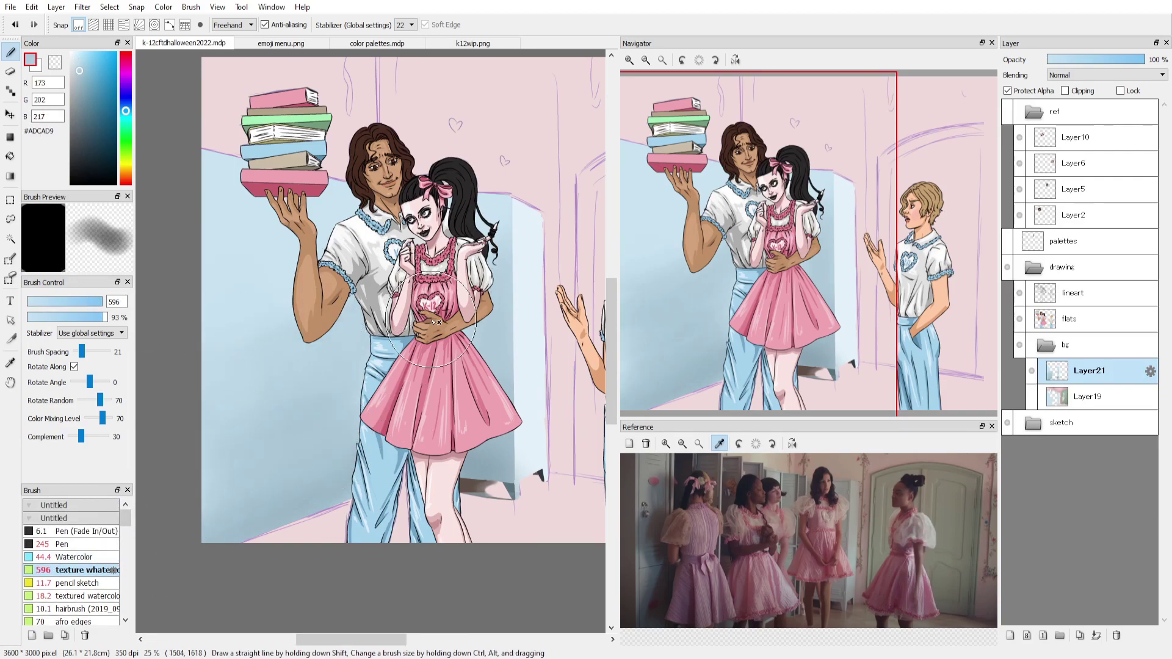
Select the lockers' narrow end face on Layer21 and shade it with the texture brush at size 596 and 93% opacity, using #9BB8C7.
{"action": "left_click", "coordinate": [11, 239]}
{"action": "left_click", "coordinate": [538, 310]}
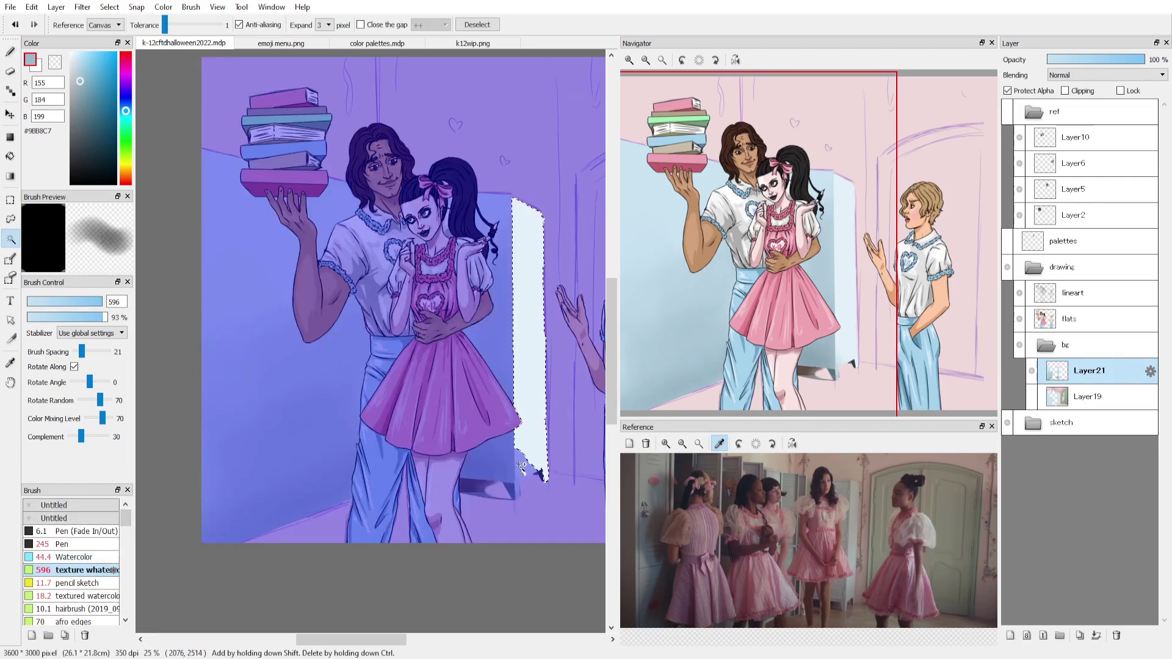
{"action": "key", "text": "l"}
{"action": "left_click_drag", "start_coordinate": [515, 448], "coordinate": [518, 482]}
{"action": "key", "text": "b"}
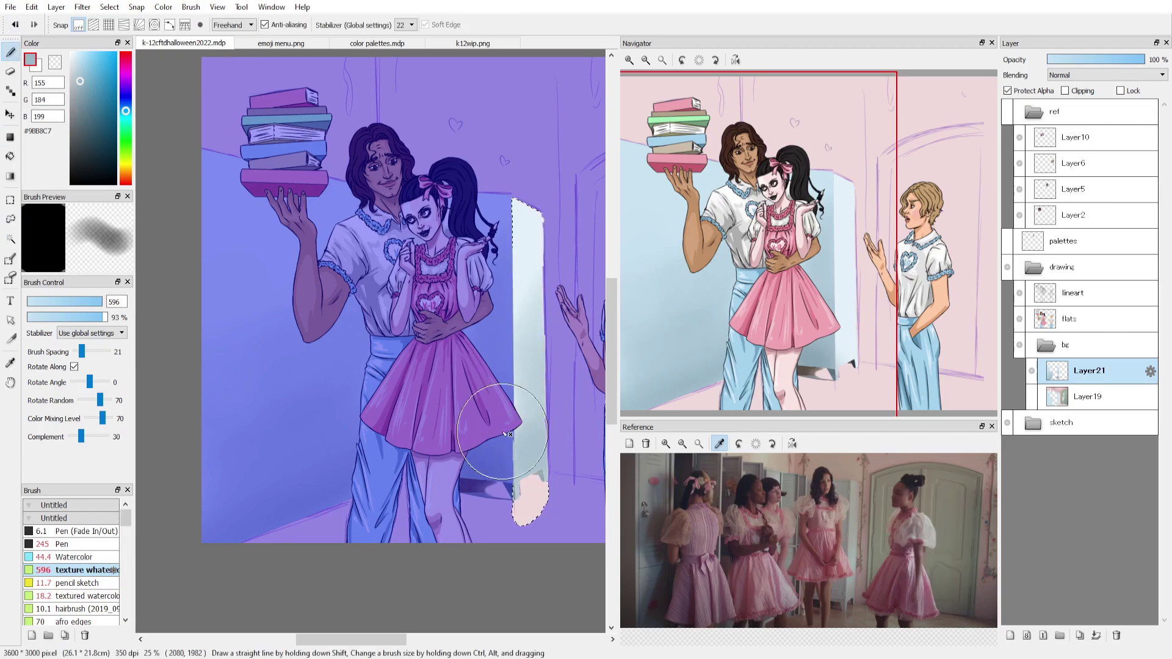
{"action": "left_click_drag", "start_coordinate": [510, 434], "coordinate": [491, 434]}
{"action": "left_click", "coordinate": [540, 329], "text": "alt"}
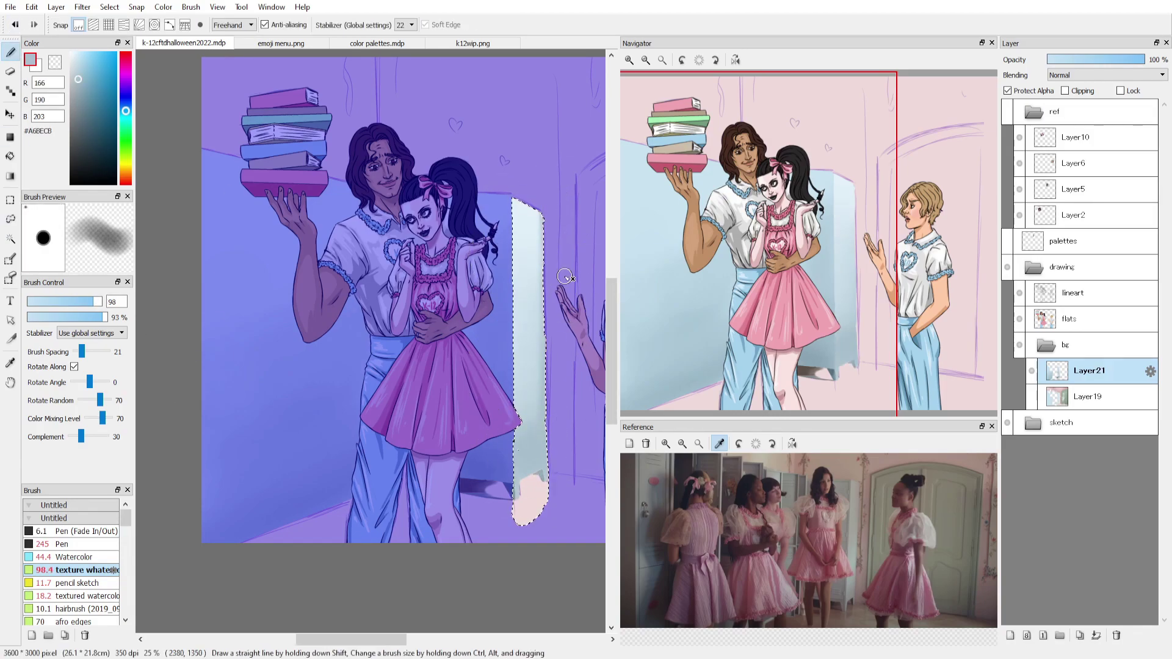
{"action": "key", "text": "ctrl+d"}
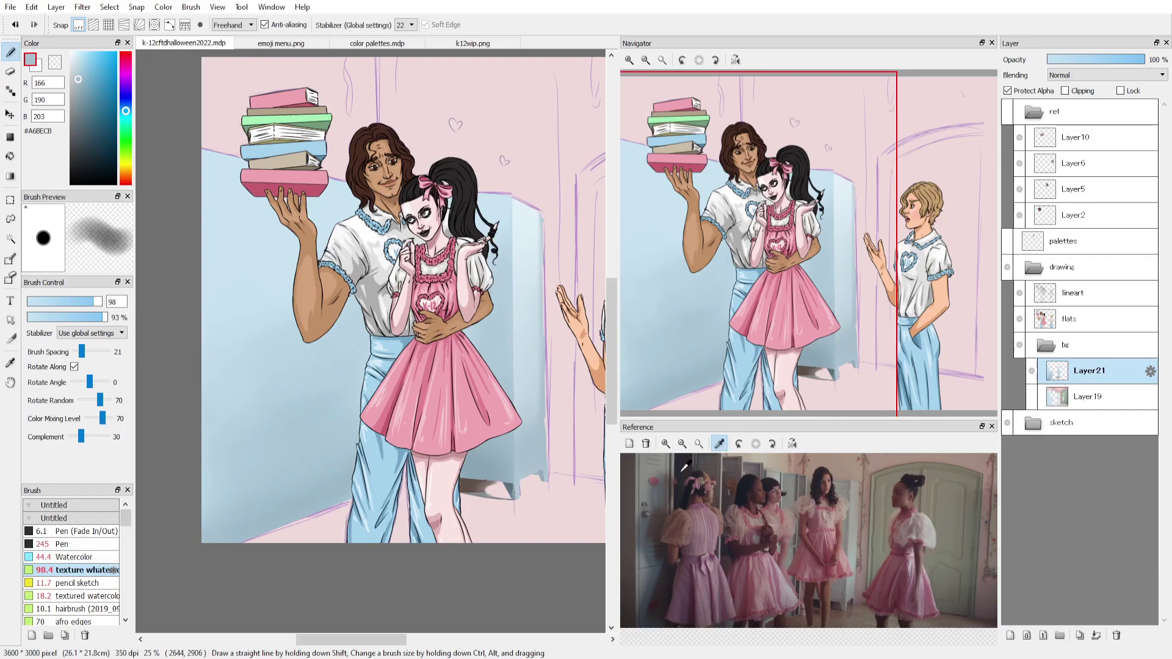
Add Layer22 beneath Layer21 and paint the floor shadow along the lockers' base with the texture brush at size 98, using #5E5047 and #695B53.
{"action": "left_click_drag", "start_coordinate": [878, 599], "coordinate": [880, 604]}
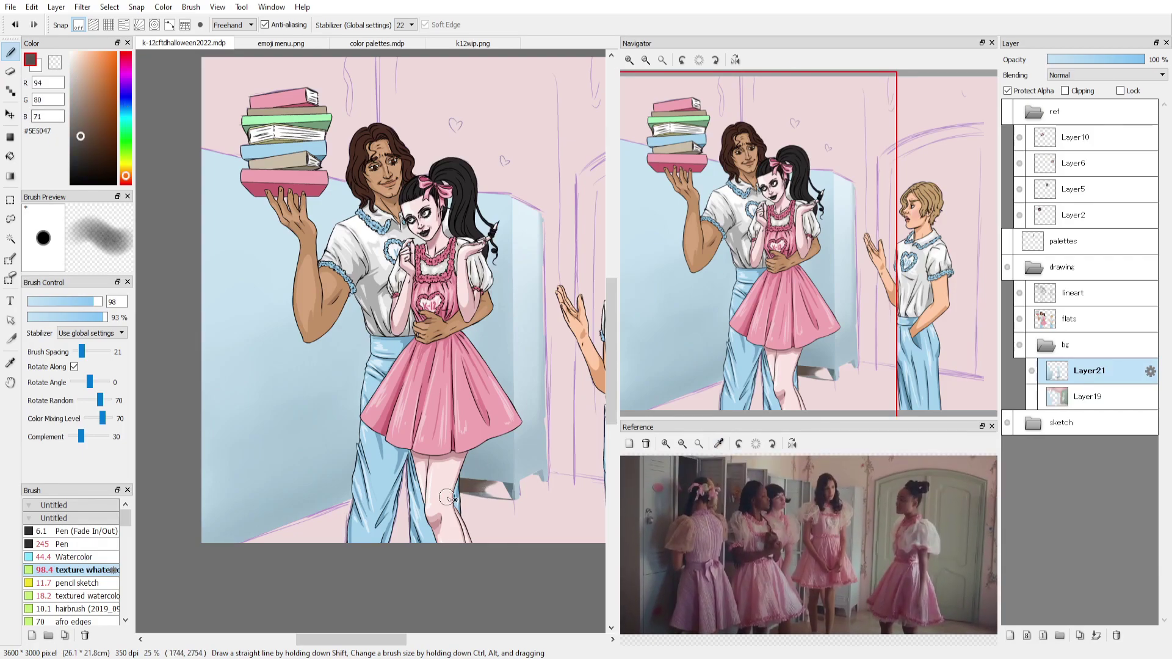
{"action": "key", "text": "ctrl+shift+n"}
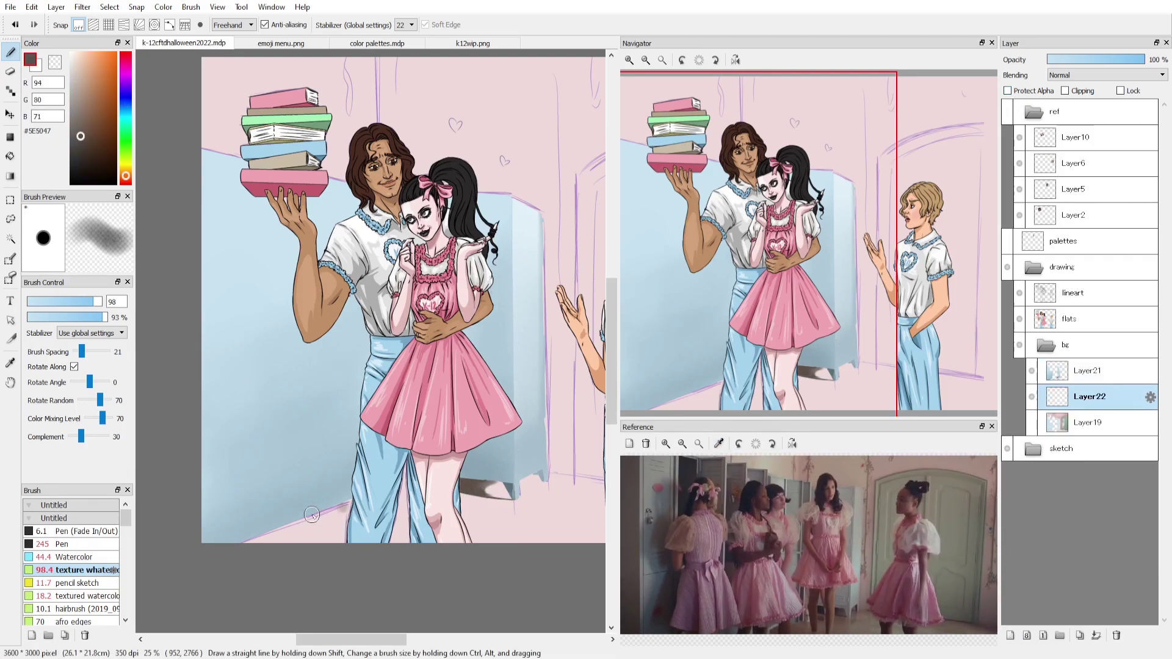
{"action": "left_click_drag", "start_coordinate": [241, 542], "coordinate": [349, 510]}
{"action": "left_click", "coordinate": [360, 485], "text": "alt"}
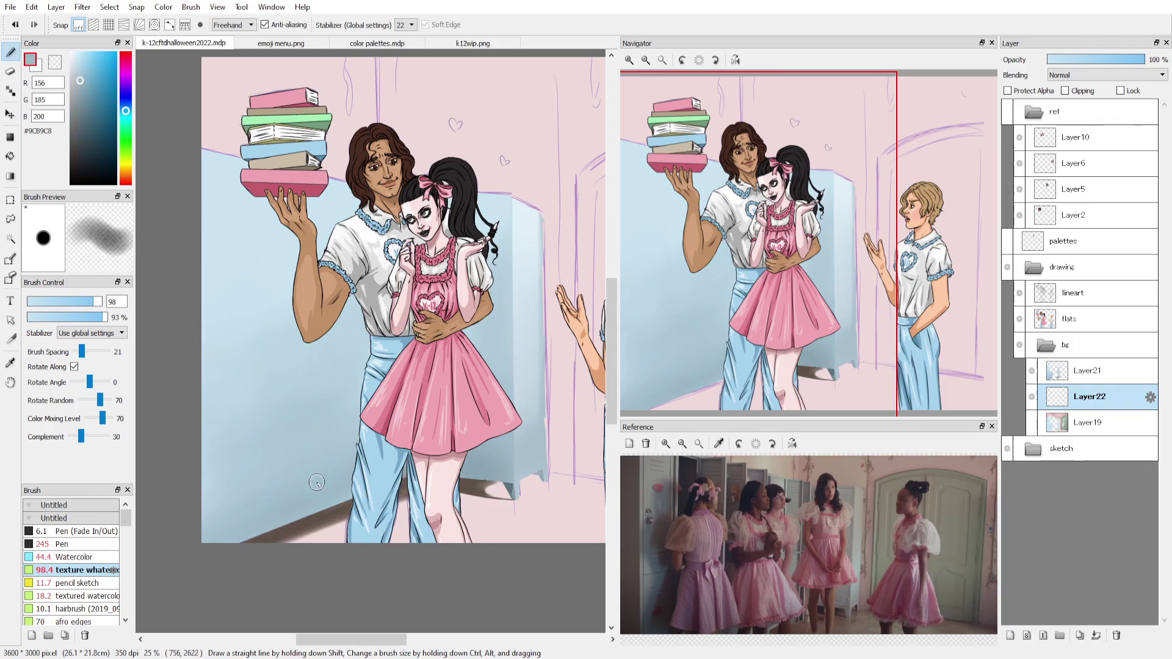
{"action": "left_click", "coordinate": [345, 517], "text": "alt"}
{"action": "left_click_drag", "start_coordinate": [287, 542], "coordinate": [353, 511]}
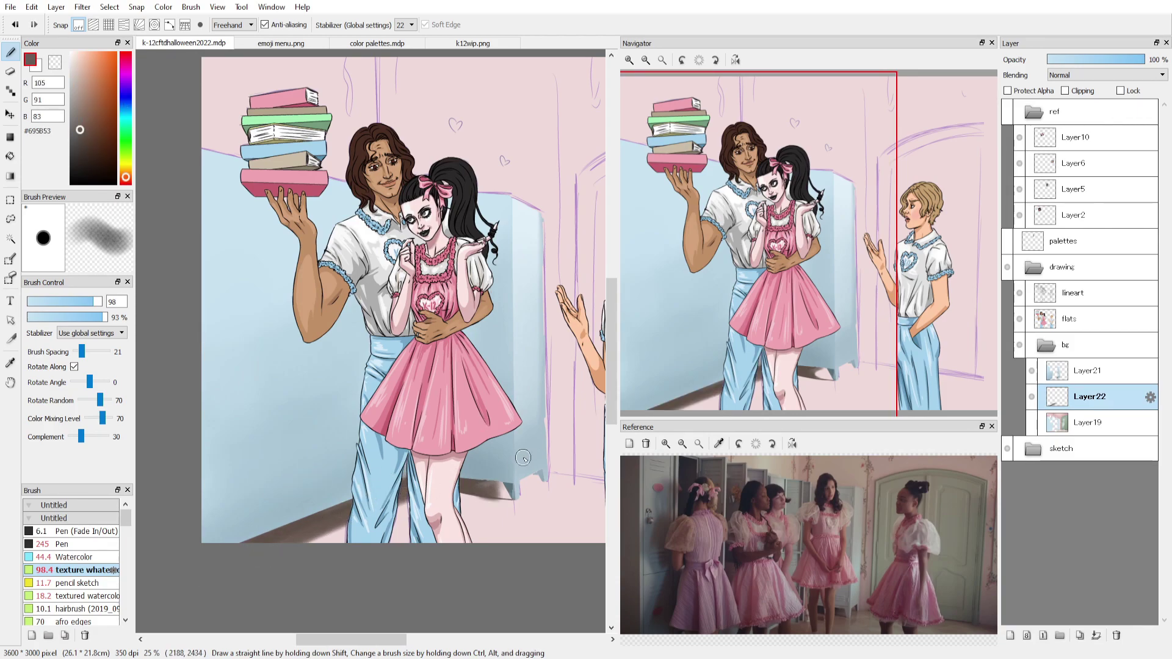
Show Layer19, discard the extra empty Layer23, and blend Layer19's floor with Watercolor at size 137 and 18% opacity in #E8D8CD.
{"action": "key", "text": "ctrl+shift+n"}
{"action": "left_click", "coordinate": [1031, 422]}
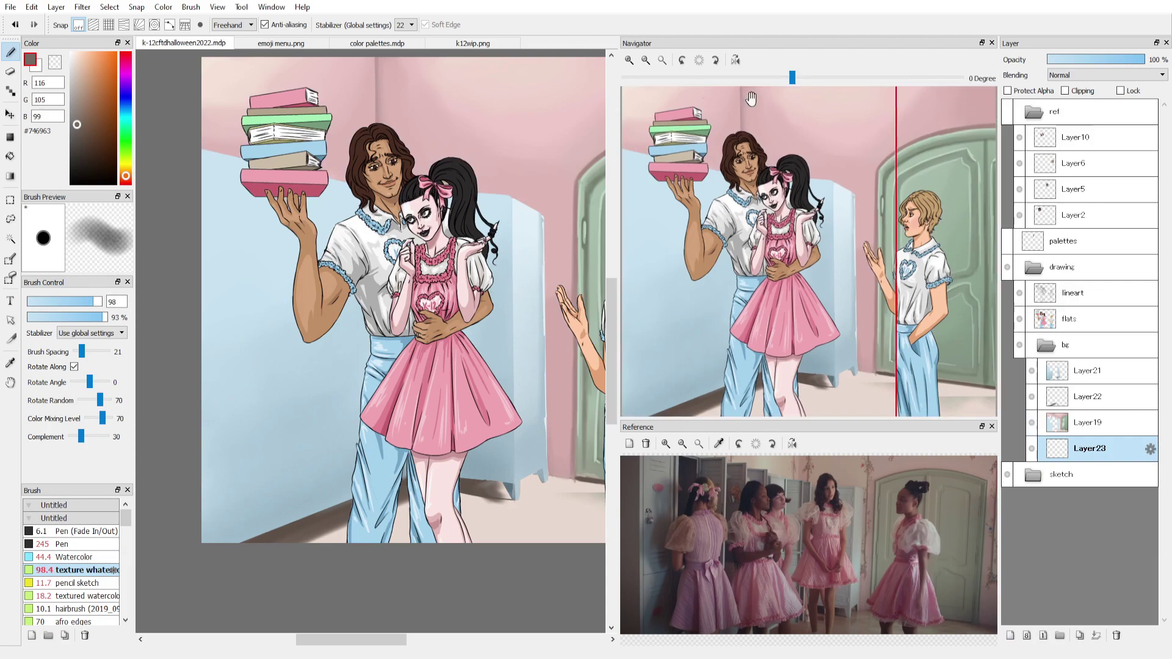
{"action": "key", "text": "ctrl+minus"}
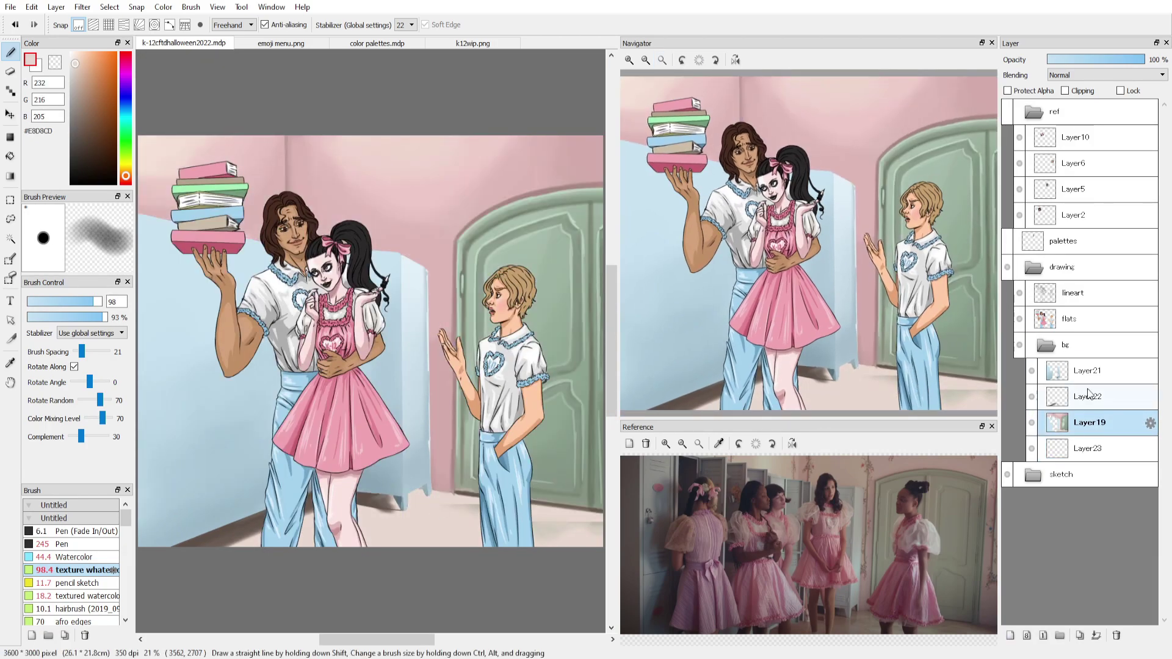
{"action": "left_click", "coordinate": [1116, 635]}
{"action": "left_click", "coordinate": [67, 556]}
{"action": "left_click", "coordinate": [101, 302]}
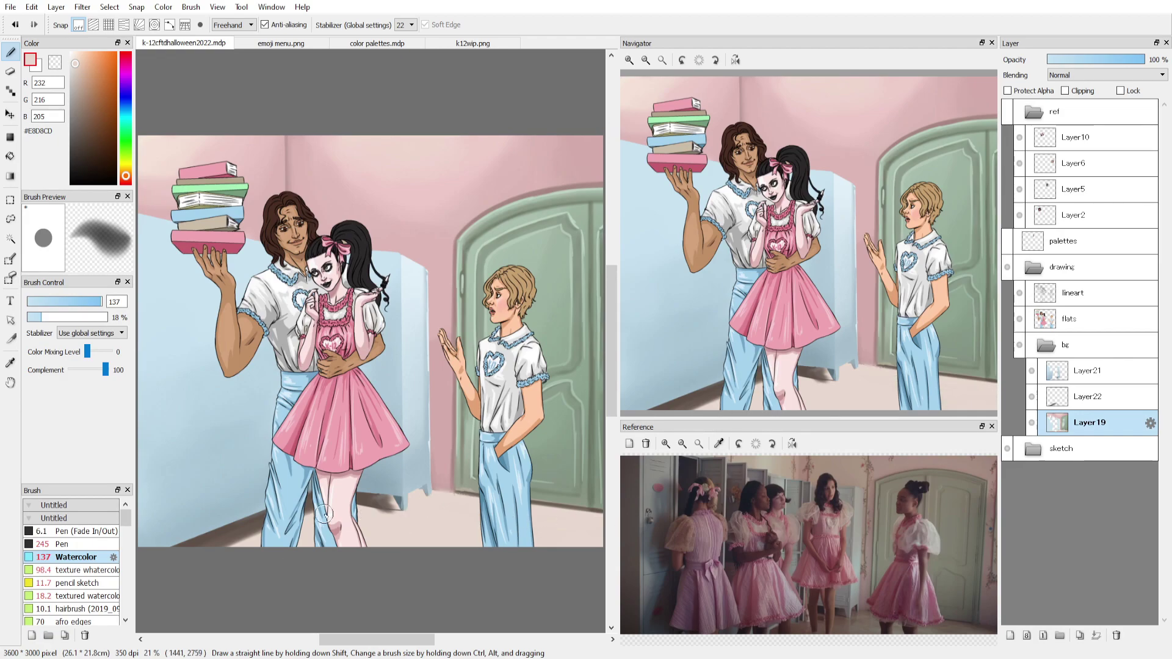
Clean up the locker edge against the pink wall on Layer21 with sampled blues, using Watercolor at size 37 with 18% and 3% opacity.
{"action": "key", "text": "ctrl+plus"}
{"action": "key", "text": "ctrl+plus"}
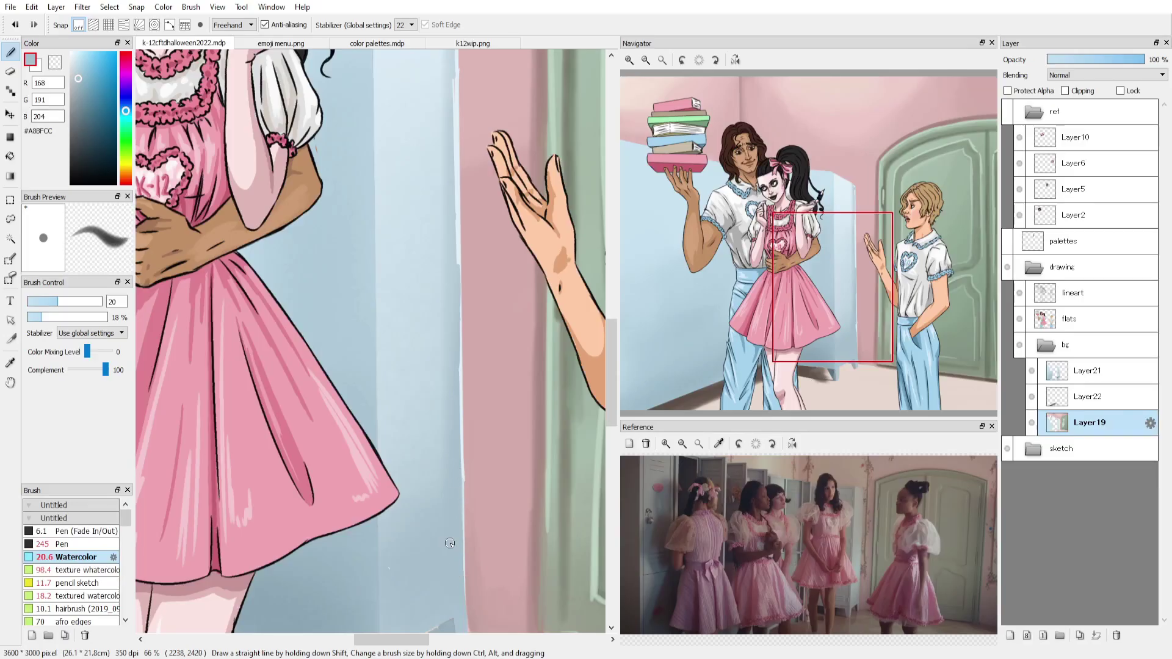
{"action": "left_click", "coordinate": [1090, 370]}
{"action": "left_click", "coordinate": [847, 254]}
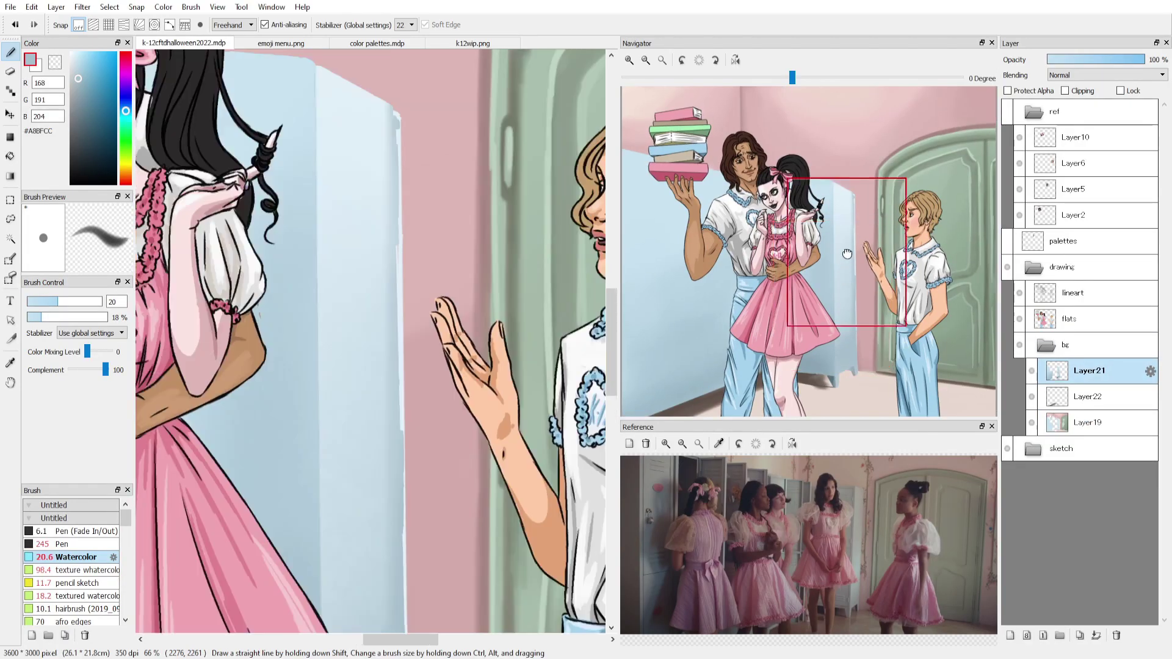
{"action": "left_click", "coordinate": [401, 175], "text": "alt"}
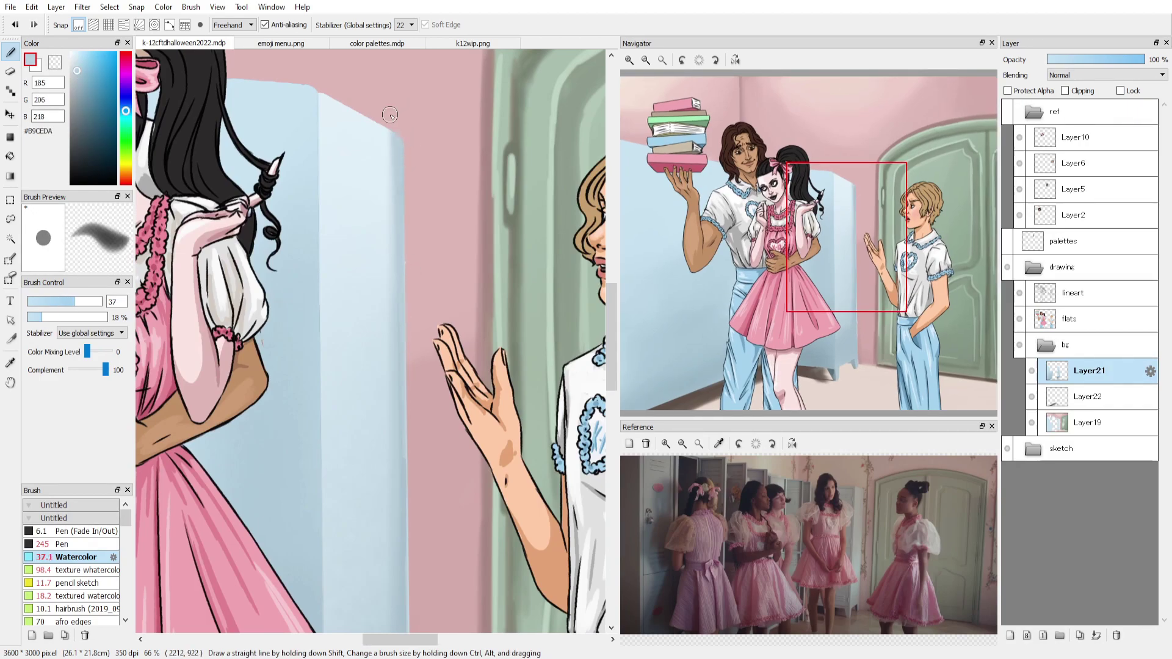
{"action": "key", "text": "e"}
{"action": "key", "text": "b"}
{"action": "left_click", "coordinate": [315, 261], "text": "alt"}
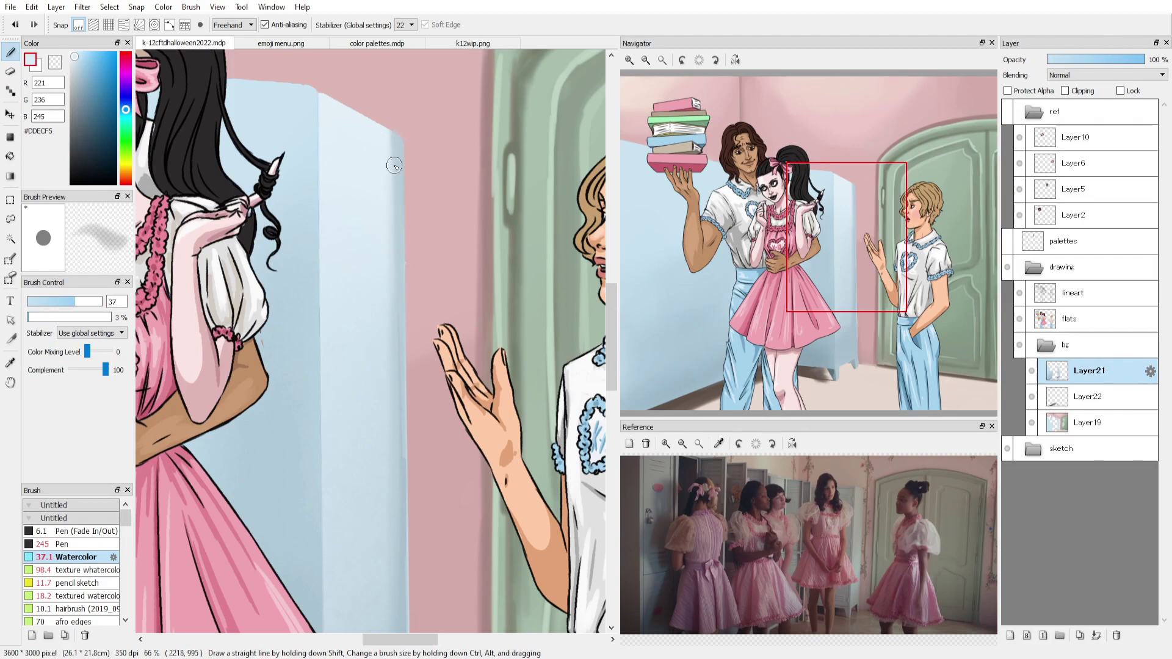
{"action": "left_click_drag", "start_coordinate": [397, 403], "coordinate": [442, 226]}
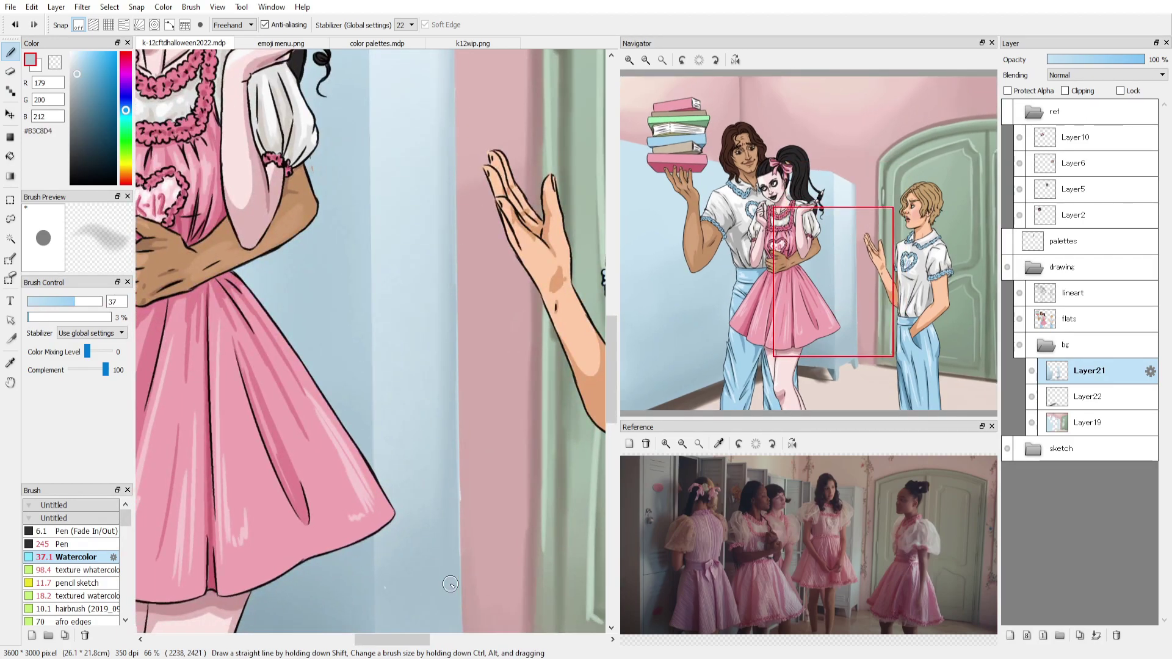
Retouch the pink wall along the locker's edge on Layer19 with Watercolor at size 37 and 3% opacity in #CDB3B5.
{"action": "left_click", "coordinate": [1058, 418]}
{"action": "scroll", "coordinate": [439, 492], "scroll_direction": "down", "scroll_amount": 1}
{"action": "left_click", "coordinate": [438, 491], "text": "alt"}
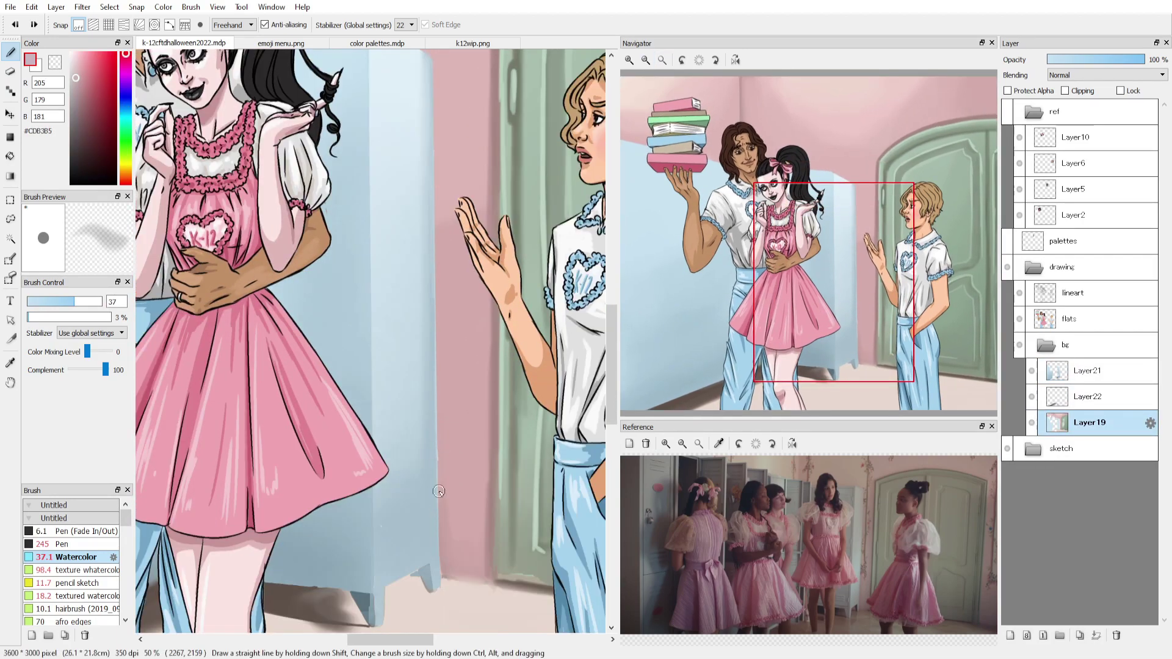
{"action": "left_click_drag", "start_coordinate": [434, 292], "coordinate": [406, 298]}
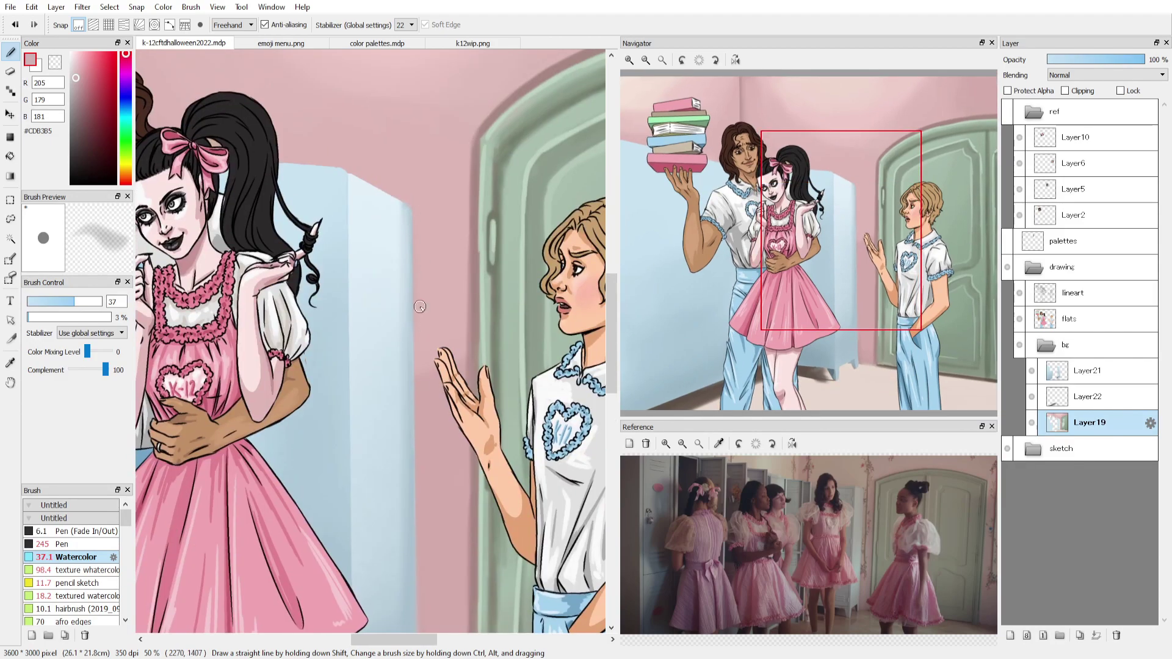
Highlight and shade the locker's edges and feet on Layer21 with Watercolor at size 15, using #DDEDF6 at 100% opacity and #95A9B6 at 23%.
{"action": "left_click", "coordinate": [1077, 372]}
{"action": "left_click", "coordinate": [719, 444]}
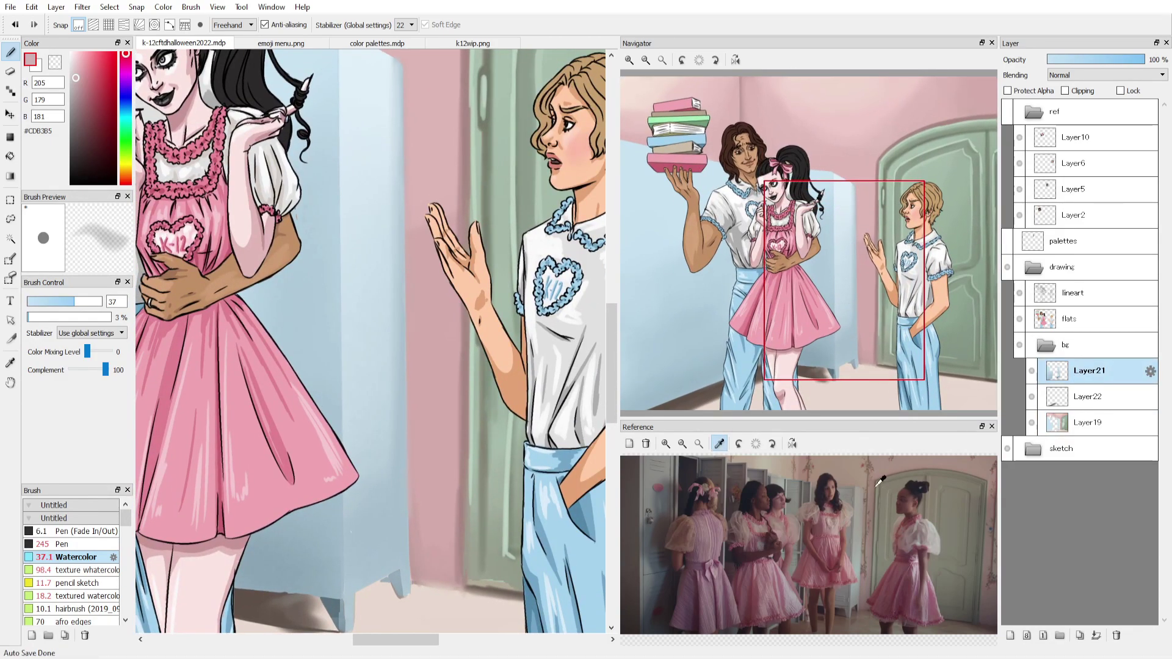
{"action": "left_click", "coordinate": [881, 481]}
{"action": "left_click", "coordinate": [811, 253]}
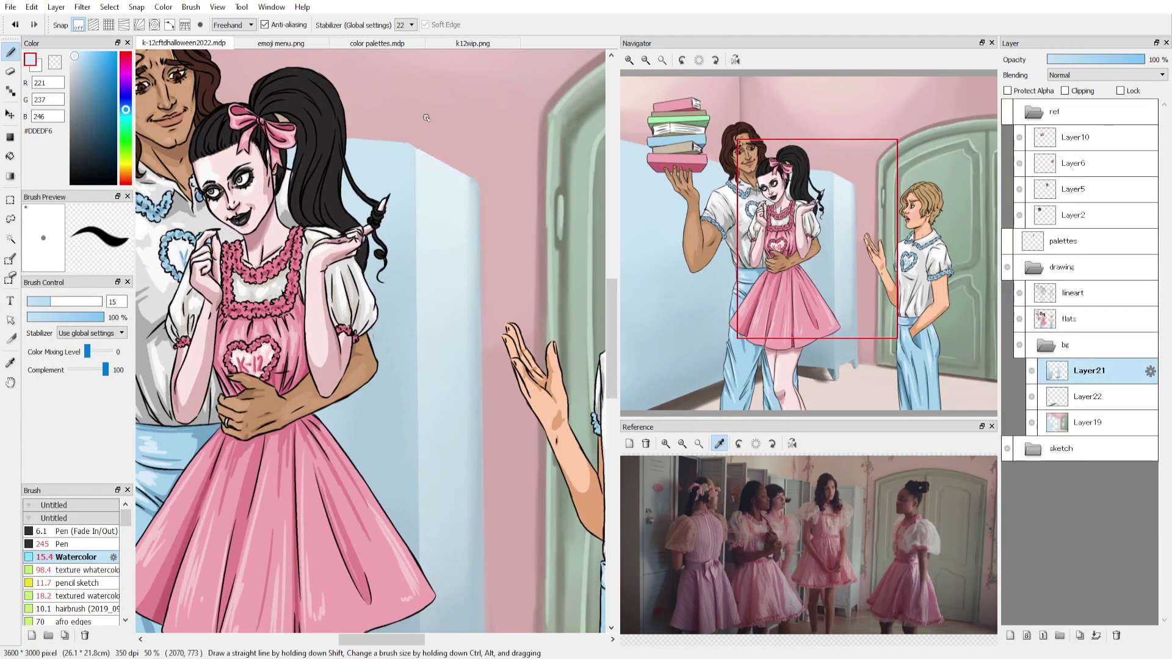
{"action": "mouse_move", "coordinate": [811, 253]}
{"action": "left_mouse_down"}
{"action": "mouse_move", "coordinate": [865, 296]}
{"action": "mouse_move", "coordinate": [841, 220]}
{"action": "left_mouse_up"}
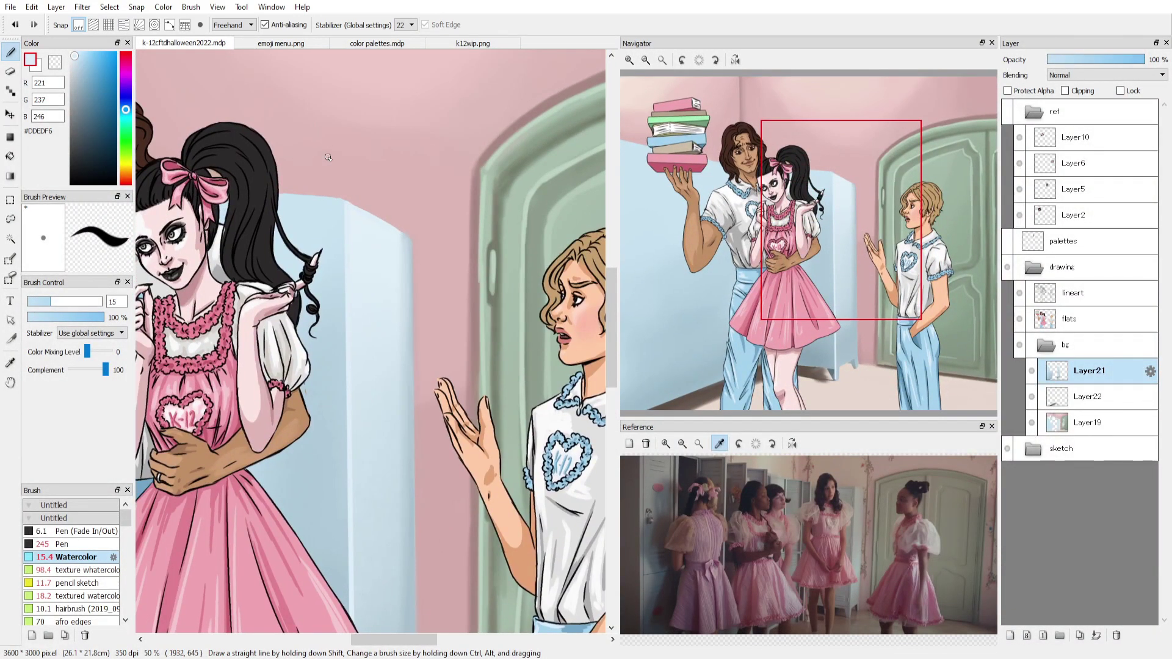
{"action": "scroll", "coordinate": [338, 201], "scroll_direction": "down", "scroll_amount": 5}
{"action": "left_click", "coordinate": [330, 293], "text": "alt"}
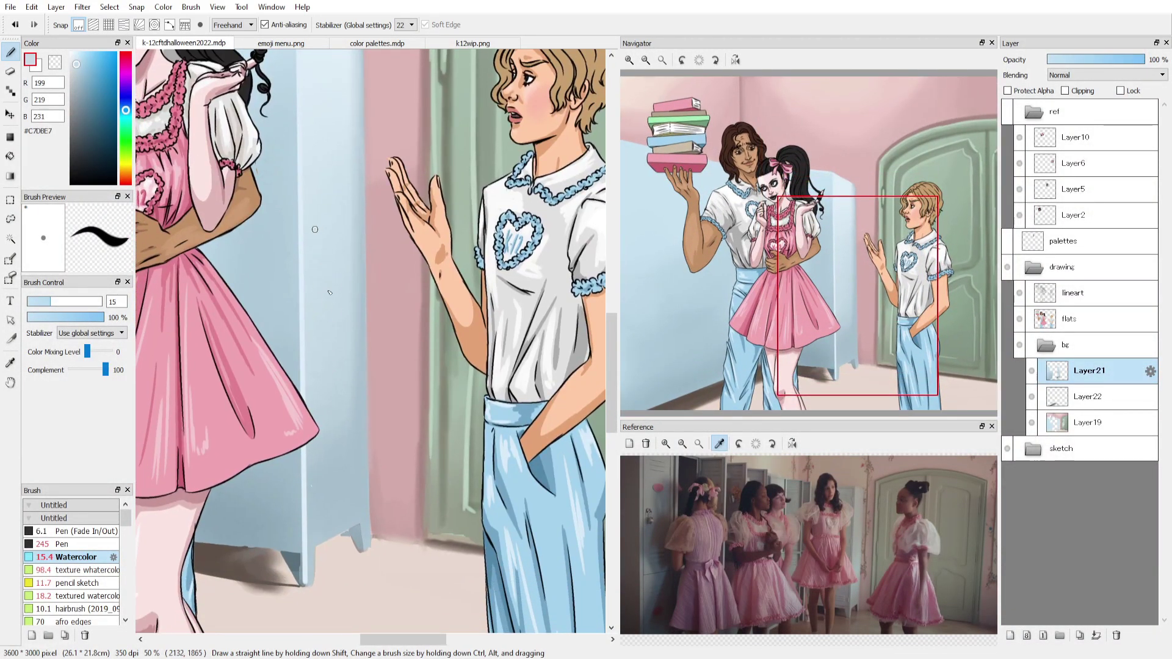
{"action": "left_click", "coordinate": [47, 318]}
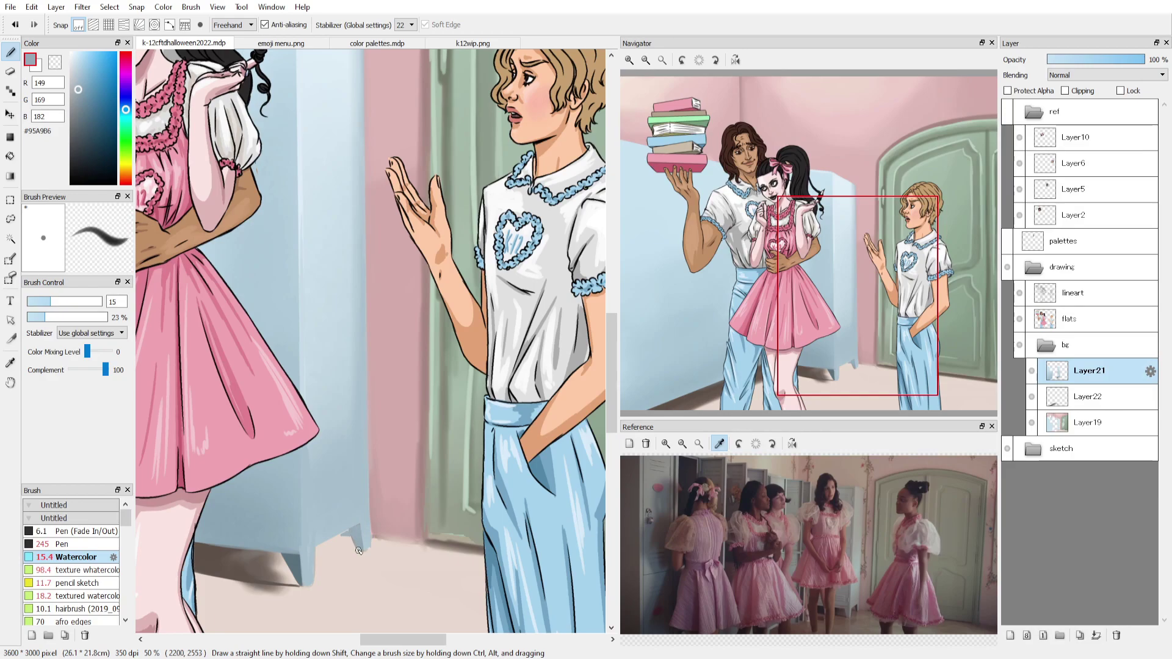
{"action": "left_click_drag", "start_coordinate": [321, 503], "coordinate": [403, 287]}
Touch up the shadow around the locker's feet with #5F5249 and merge Layer21 down into Layer22.
{"action": "key", "text": "e"}
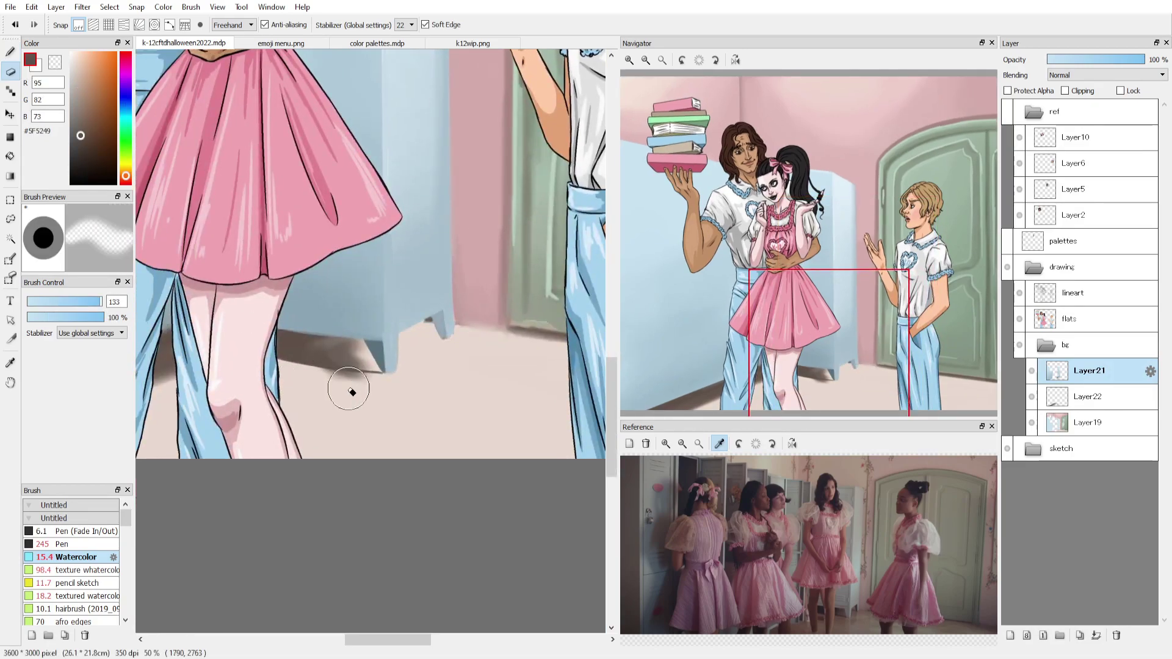
{"action": "left_click", "coordinate": [1037, 392]}
{"action": "key", "text": "b"}
{"action": "key", "text": "ctrl+e"}
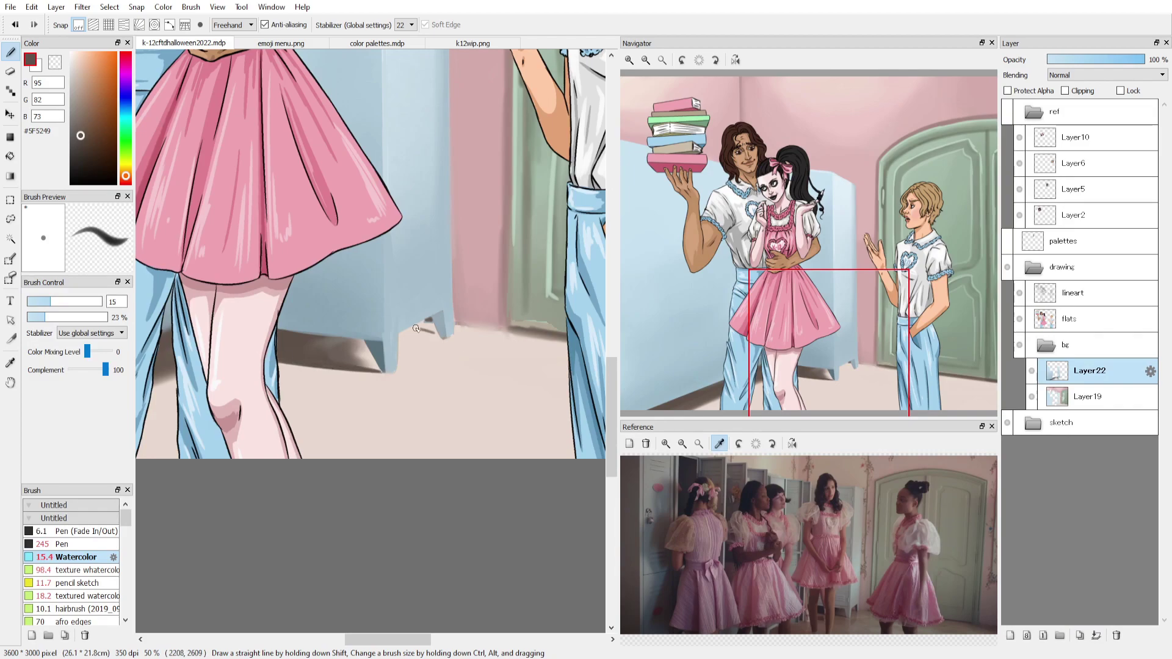
Shade the floor around the lockers on Layer19 with Watercolor at size 101 and the texture brush at size 758, using #756760 and #71665E.
{"action": "left_click", "coordinate": [662, 60]}
{"action": "left_click", "coordinate": [1089, 396]}
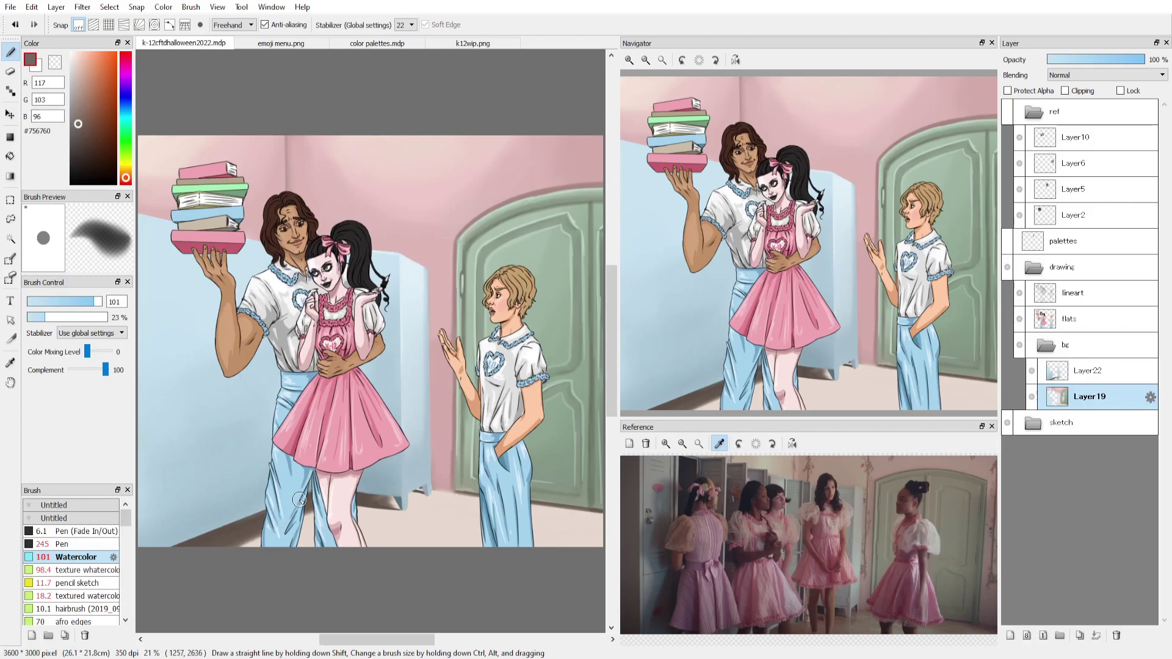
{"action": "left_click", "coordinate": [79, 570]}
{"action": "mouse_move", "coordinate": [456, 489]}
{"action": "left_mouse_down"}
{"action": "mouse_move", "coordinate": [372, 525]}
{"action": "mouse_move", "coordinate": [568, 518]}
{"action": "mouse_move", "coordinate": [427, 507]}
{"action": "left_mouse_up"}
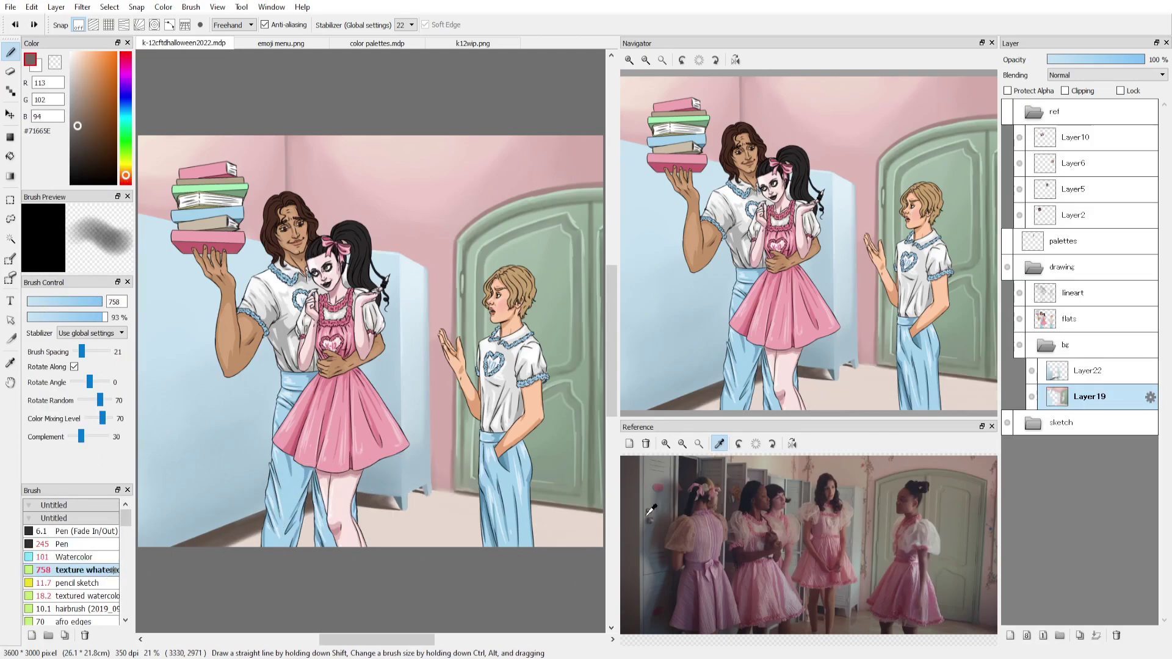
{"action": "left_click", "coordinate": [761, 240]}
{"action": "left_click", "coordinate": [761, 239]}
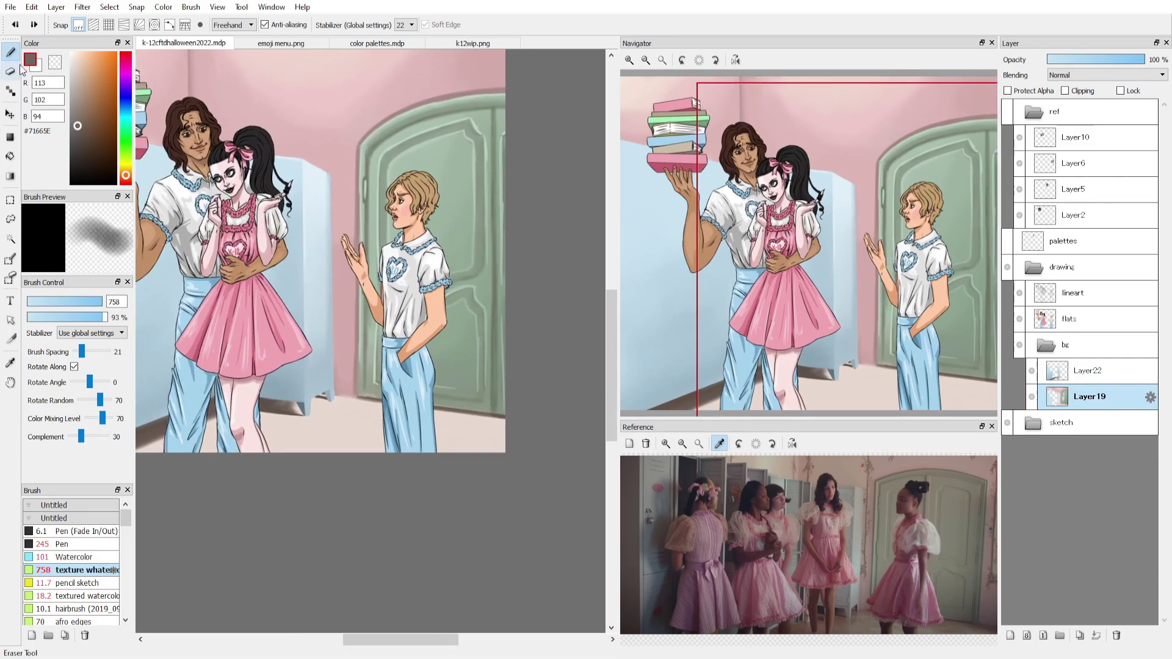
Draw the locker door divisions on a new Multiply layer above Layer22, using Watercolor at size 17 and 23% opacity in #AFCAD8.
{"action": "left_click", "coordinate": [68, 557]}
{"action": "left_click", "coordinate": [344, 364], "text": "alt"}
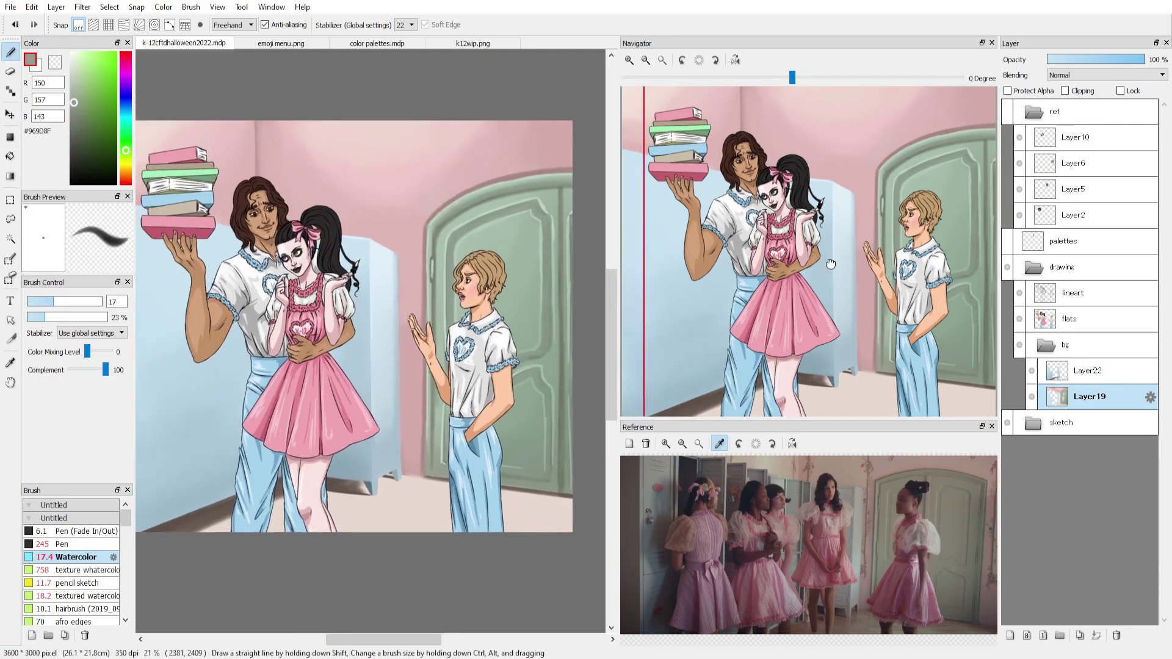
{"action": "left_click", "coordinate": [439, 473], "text": "alt"}
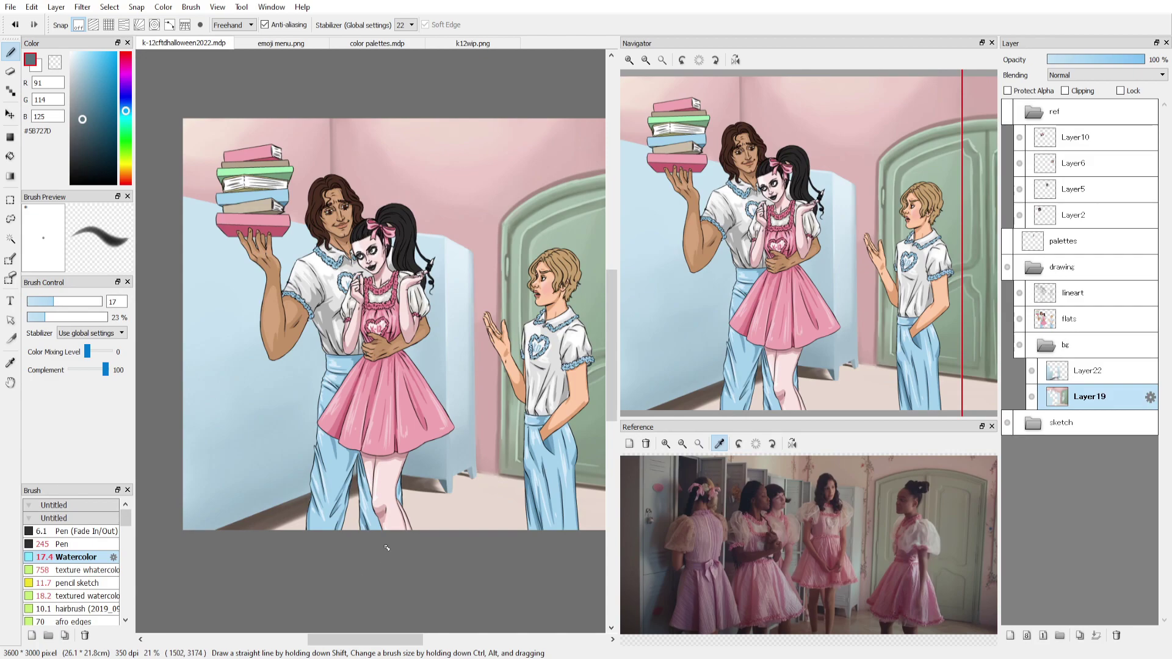
{"action": "left_click", "coordinate": [462, 435], "text": "alt"}
{"action": "key", "text": "ctrl+shift+n"}
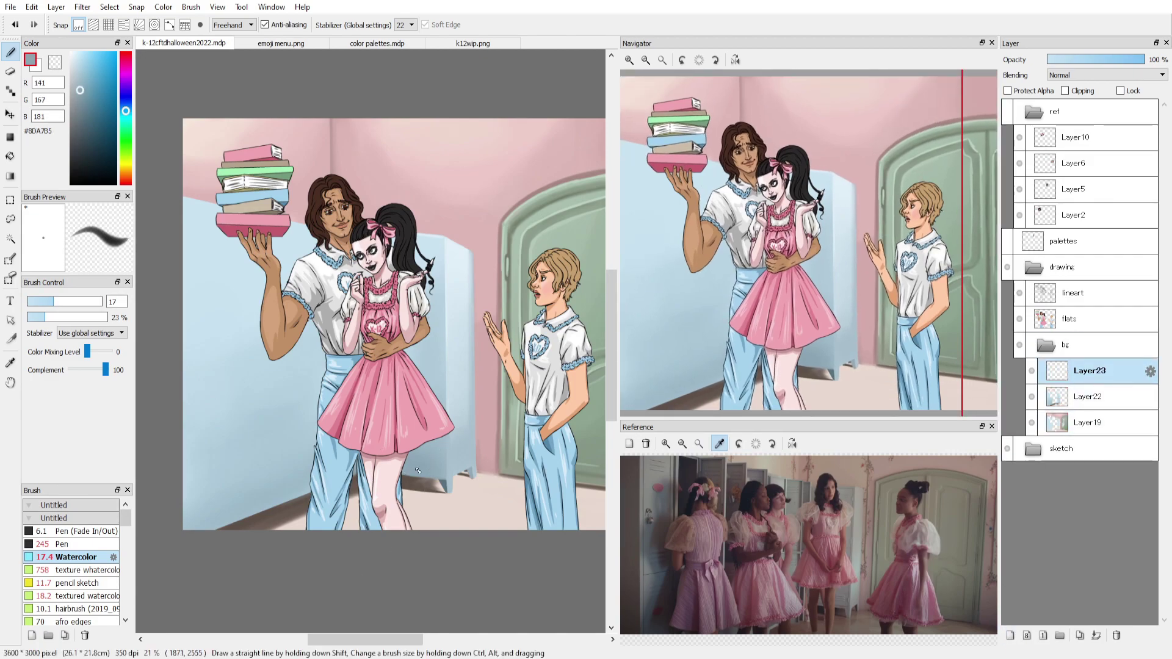
{"action": "scroll", "coordinate": [1065, 80], "scroll_direction": "down", "scroll_amount": 1}
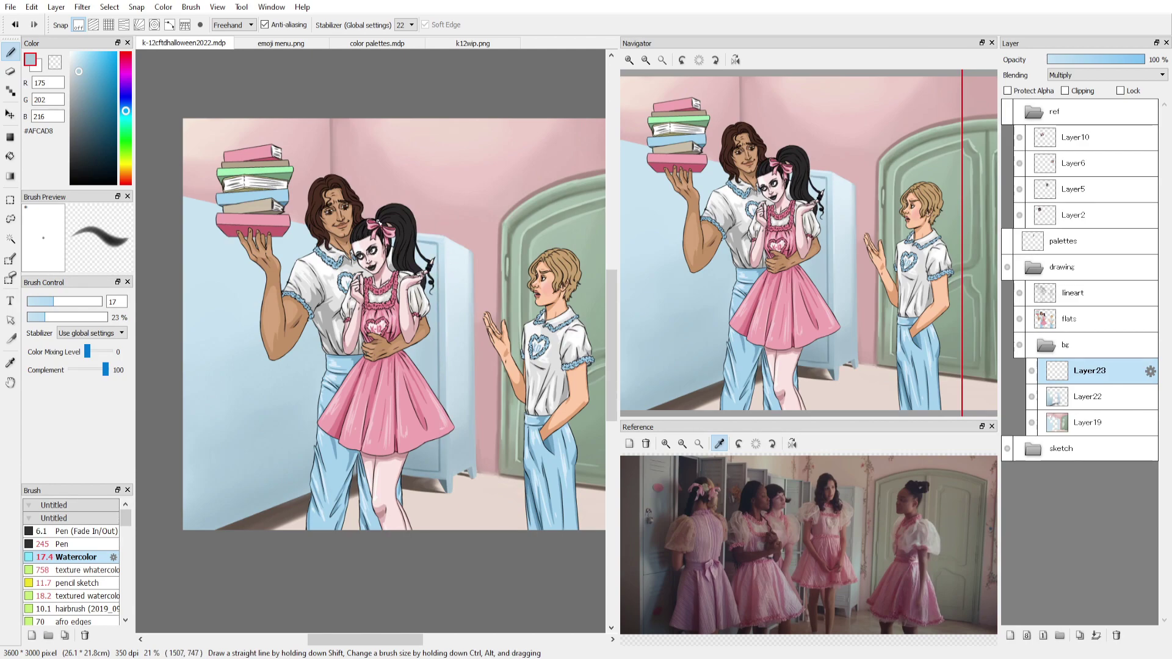
{"action": "scroll", "coordinate": [436, 403], "scroll_direction": "up", "scroll_amount": 3}
{"action": "left_click_drag", "start_coordinate": [757, 366], "coordinate": [683, 226]}
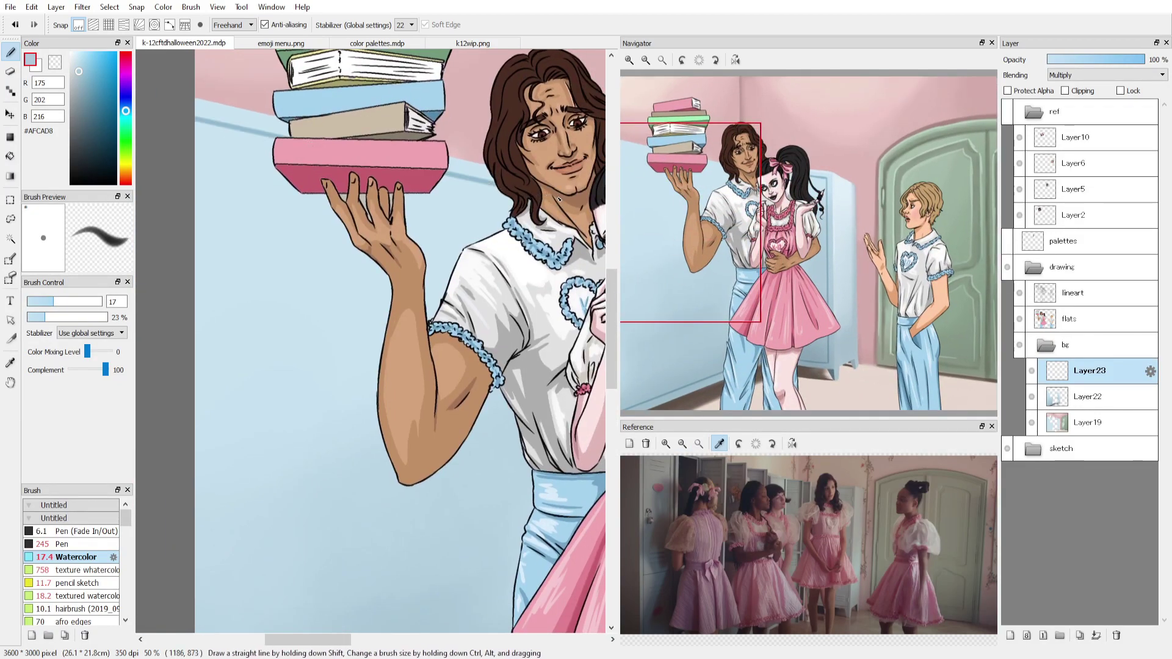
{"action": "key", "text": "ctrl+minus"}
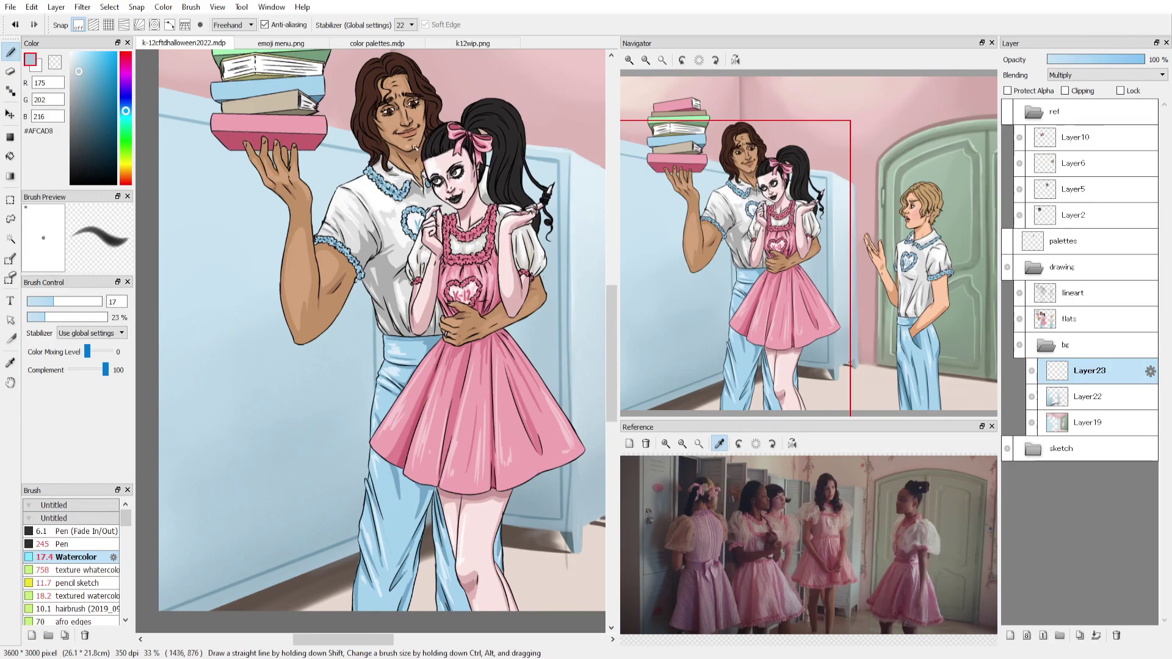
{"action": "left_click_drag", "start_coordinate": [282, 144], "coordinate": [294, 559]}
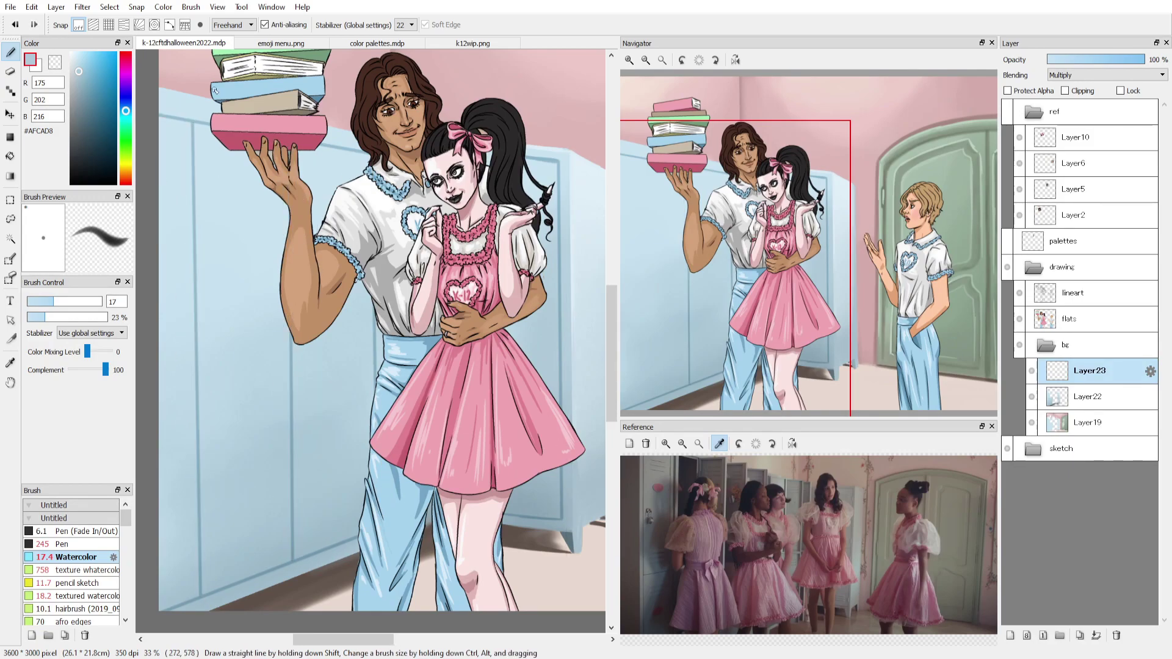
Draw the locker divisions on Layer23 with parallel snap, using Watercolor at size 17 and 23% opacity, and merge them down into Layer22.
{"action": "scroll", "coordinate": [470, 567], "scroll_direction": "down", "scroll_amount": 2}
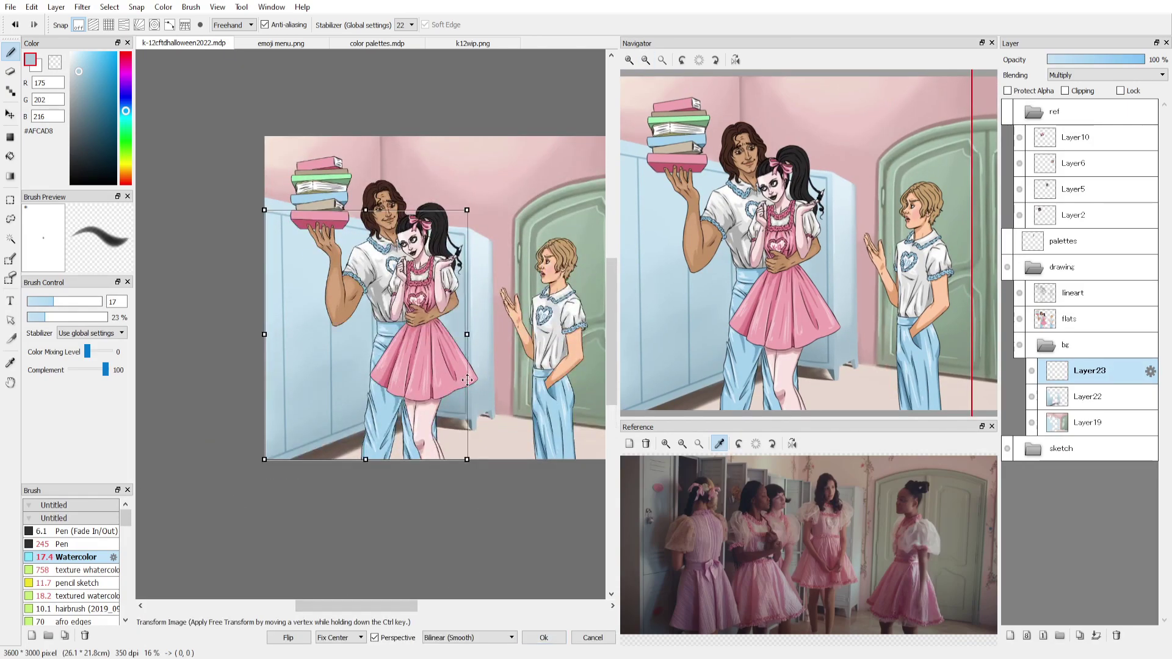
{"action": "key", "text": "m"}
{"action": "key", "text": "b"}
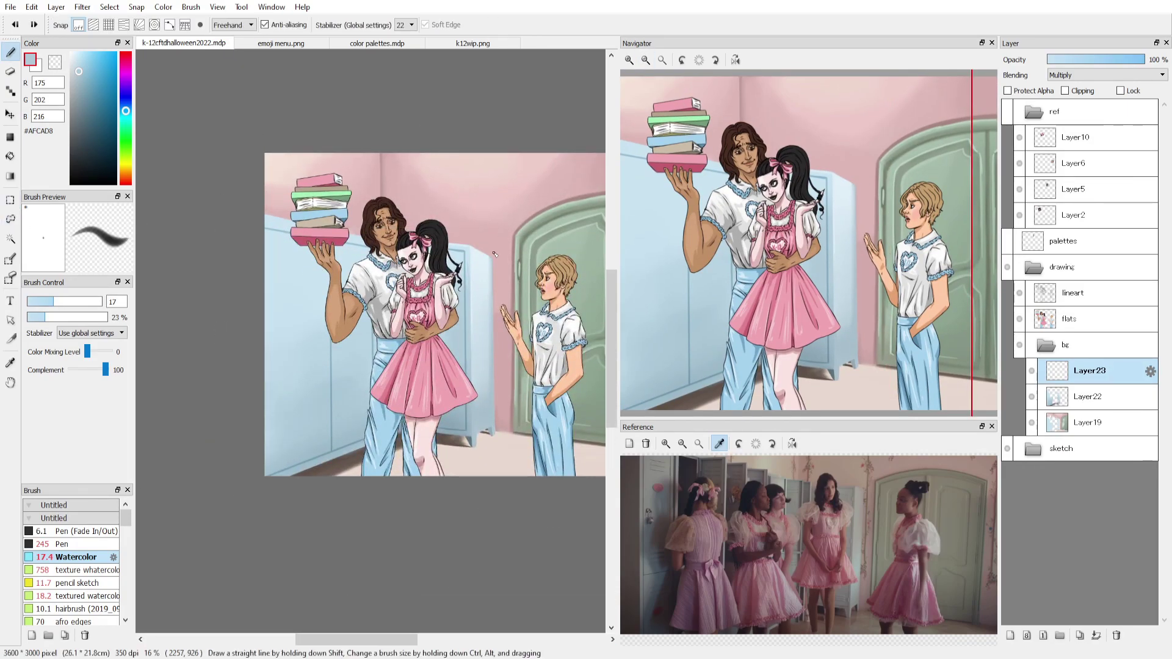
{"action": "left_click", "coordinate": [93, 24]}
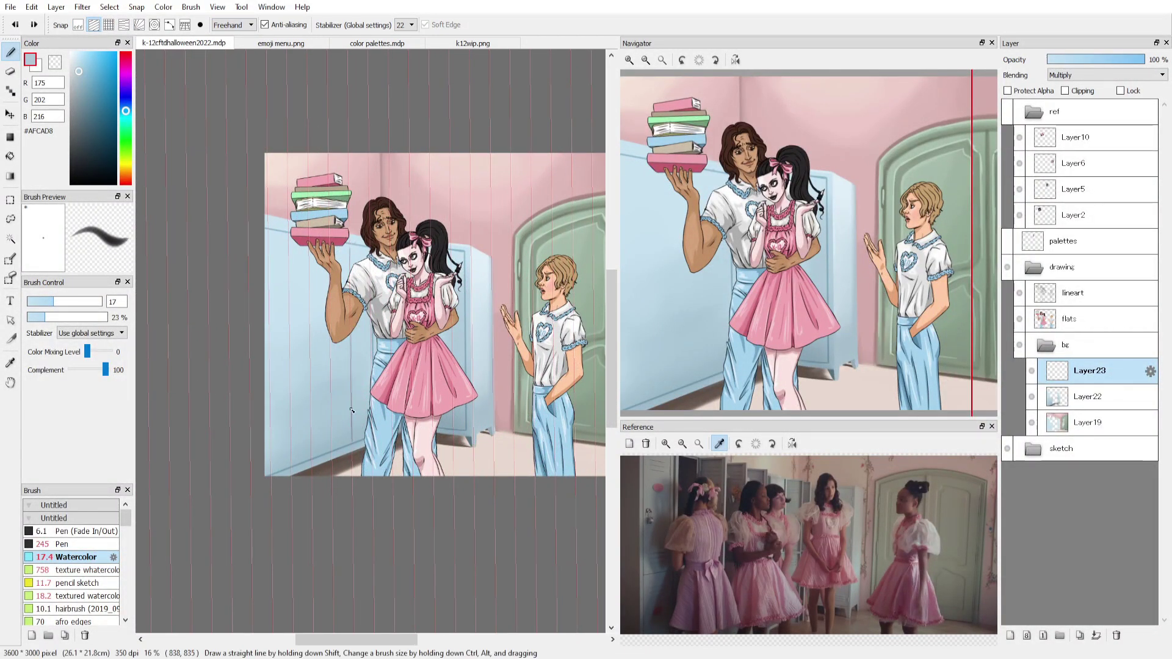
{"action": "scroll", "coordinate": [351, 250], "scroll_direction": "up", "scroll_amount": 2}
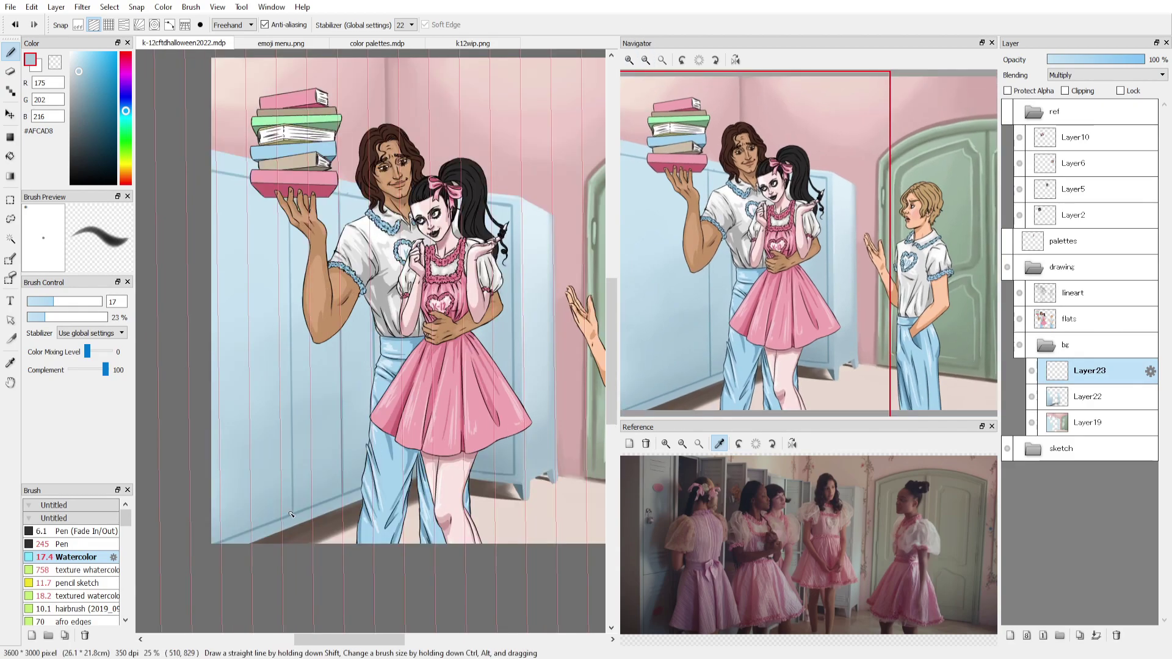
{"action": "key", "text": "e"}
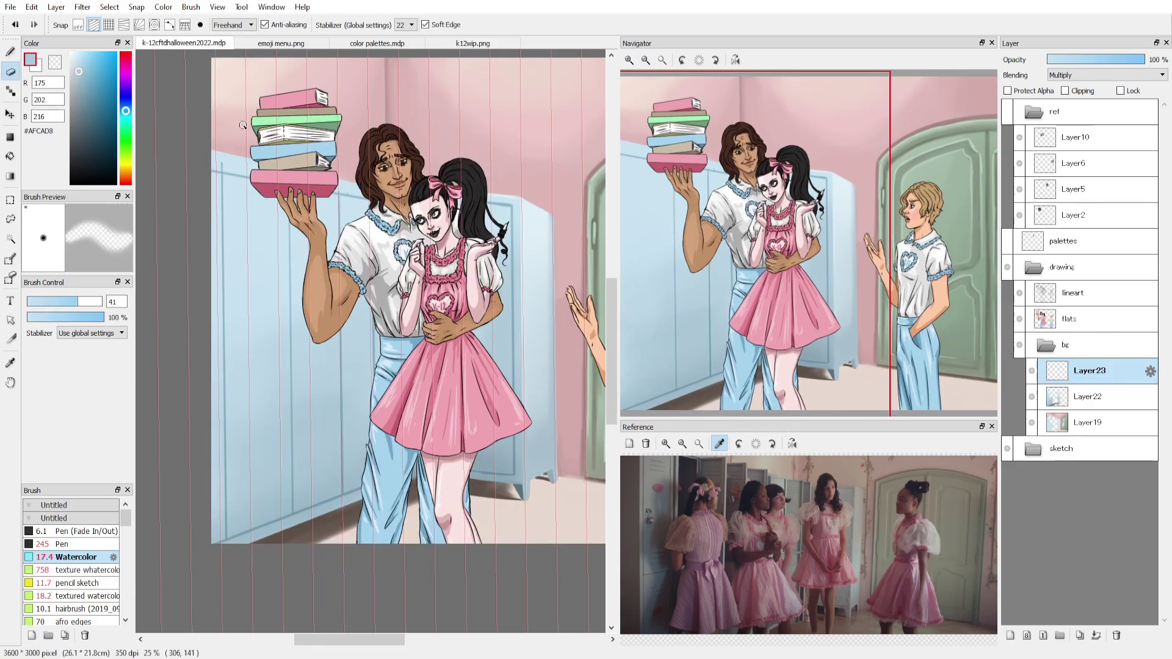
{"action": "left_click", "coordinate": [92, 28]}
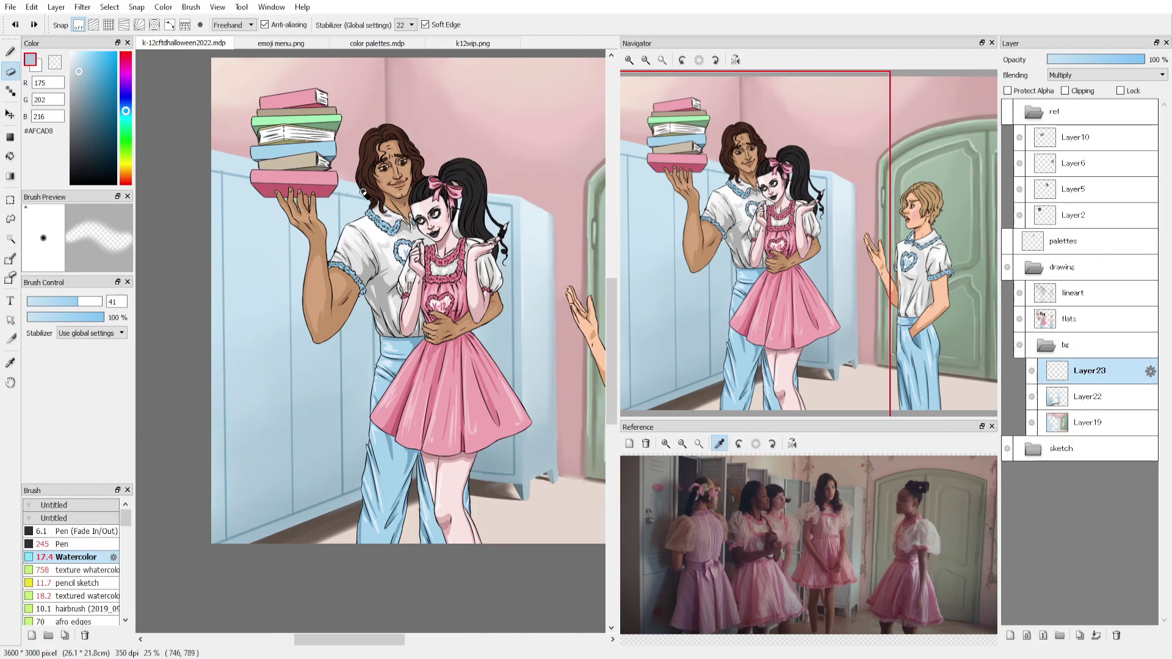
{"action": "key", "text": "b"}
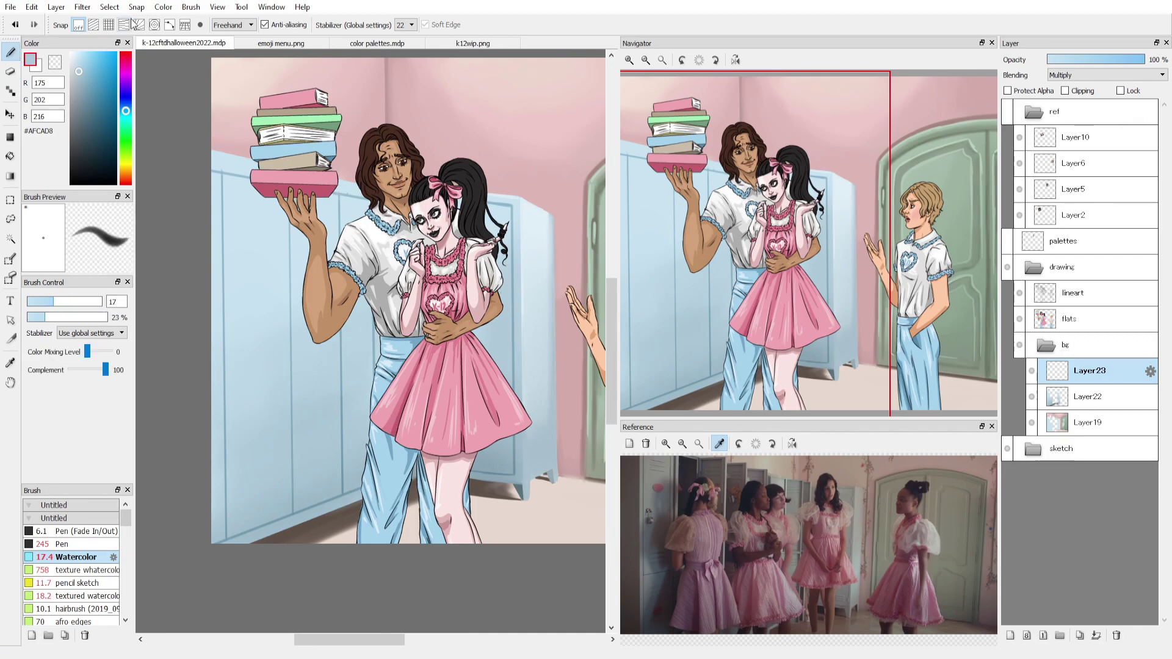
{"action": "left_click", "coordinate": [93, 25]}
{"action": "key", "text": "e"}
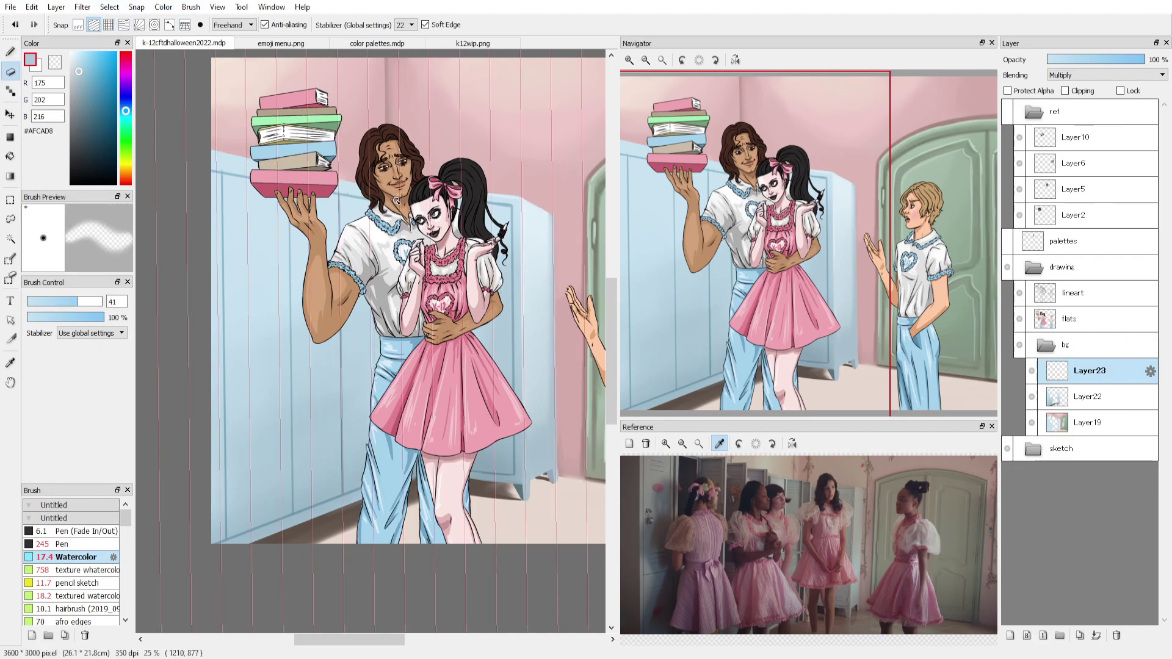
{"action": "key", "text": "b"}
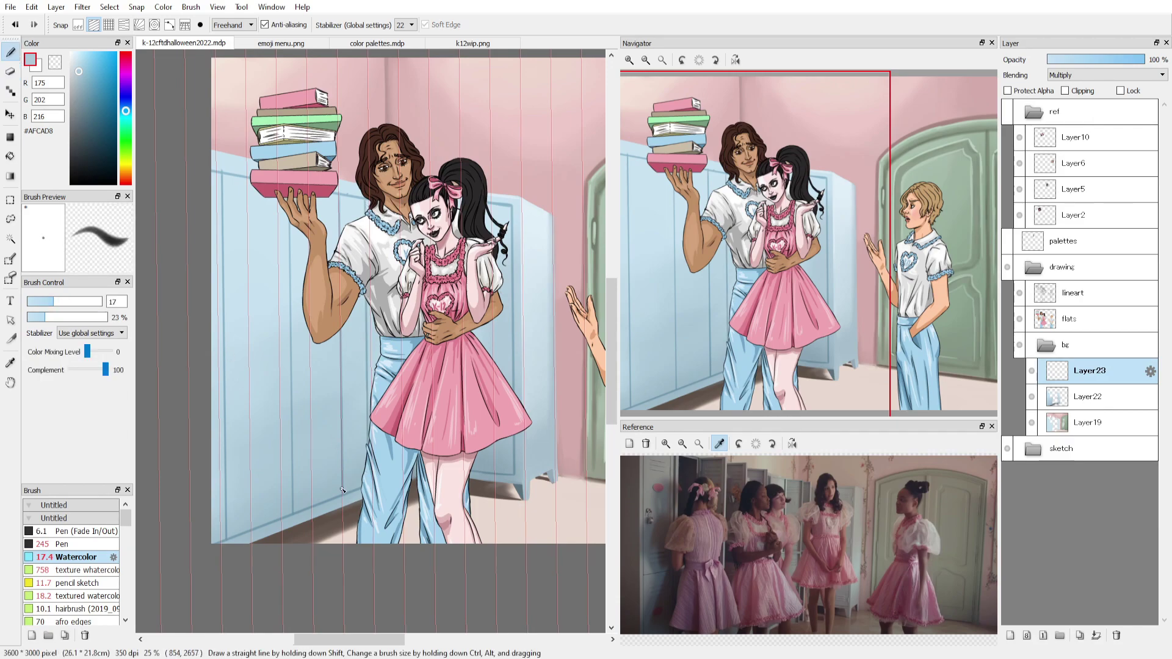
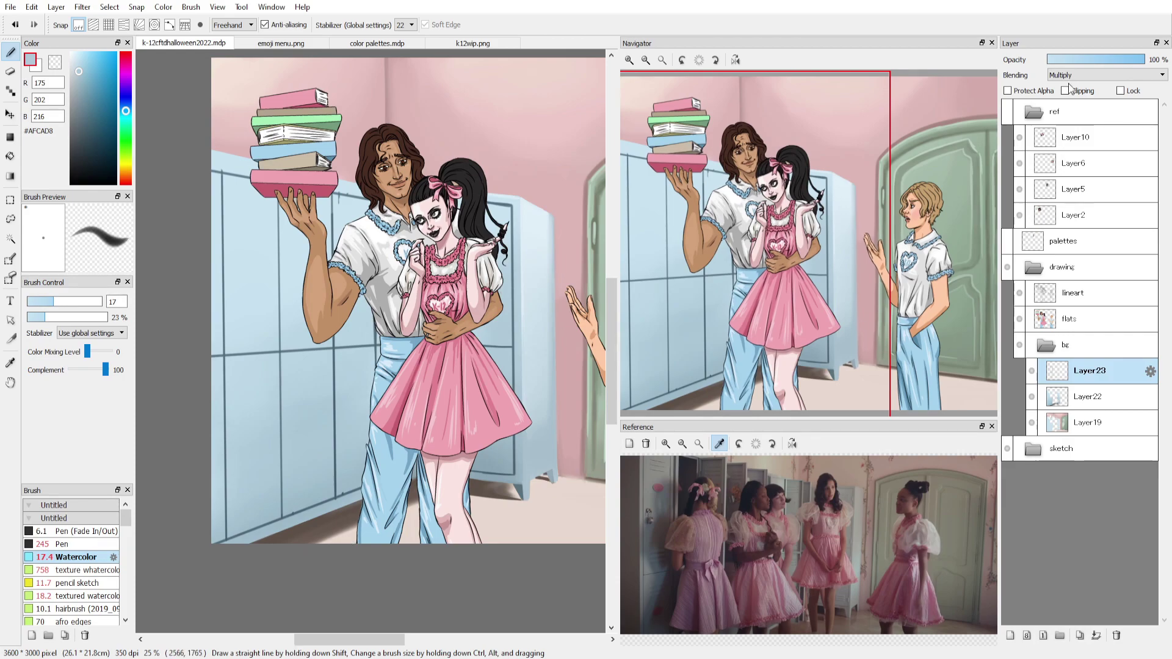
{"action": "key", "text": "ctrl+z"}
{"action": "left_click", "coordinate": [938, 519]}
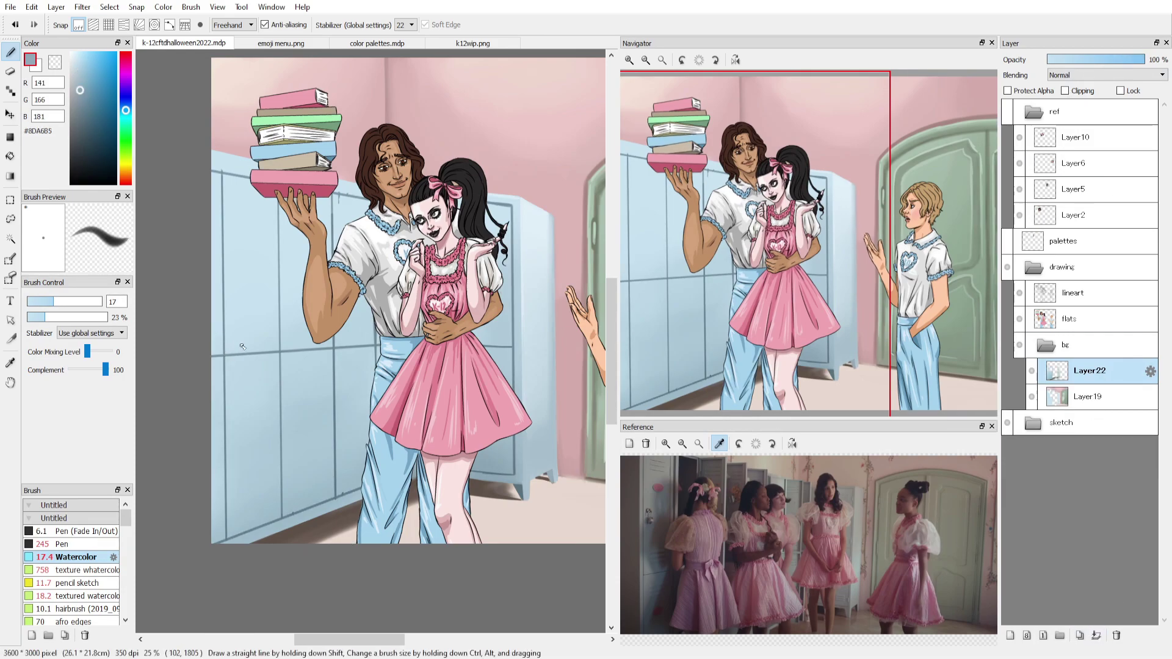
Set up radial snap with its centre outside the canvas, beyond the green door and level with the characters' upper bodies.
{"action": "left_click_drag", "start_coordinate": [254, 209], "coordinate": [232, 209]}
{"action": "left_click", "coordinate": [139, 24]}
{"action": "scroll", "coordinate": [547, 311], "scroll_direction": "down", "scroll_amount": 3}
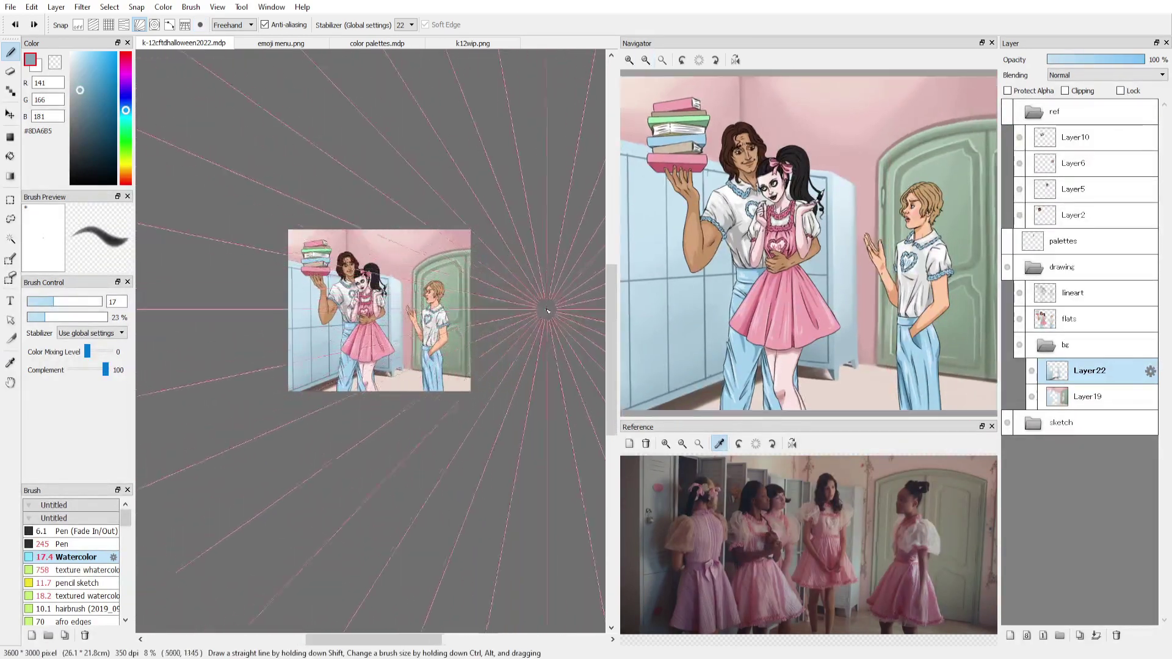
{"action": "left_click_drag", "start_coordinate": [547, 311], "coordinate": [523, 309]}
{"action": "scroll", "coordinate": [567, 271], "scroll_direction": "down", "scroll_amount": 1}
{"action": "scroll", "coordinate": [748, 261], "scroll_direction": "up", "scroll_amount": 3}
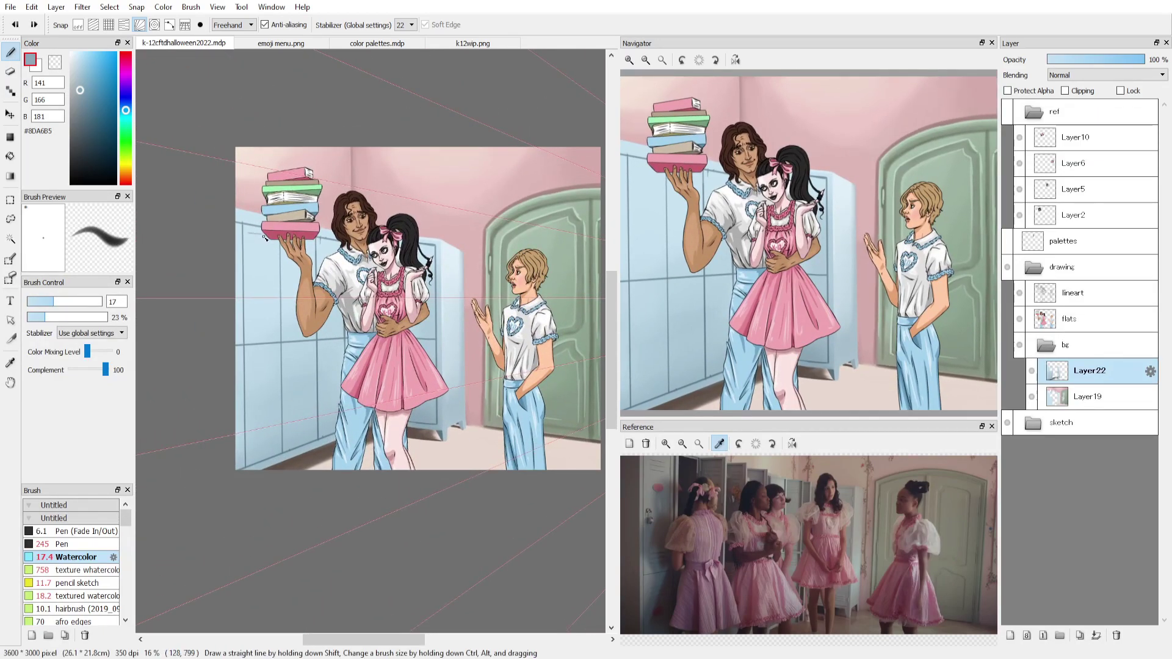
Draw the vents on the locker doors on a new layer with Watercolor at size 17 in #8DA6B5, and merge it down into Layer22.
{"action": "key", "text": "ctrl+shift+n"}
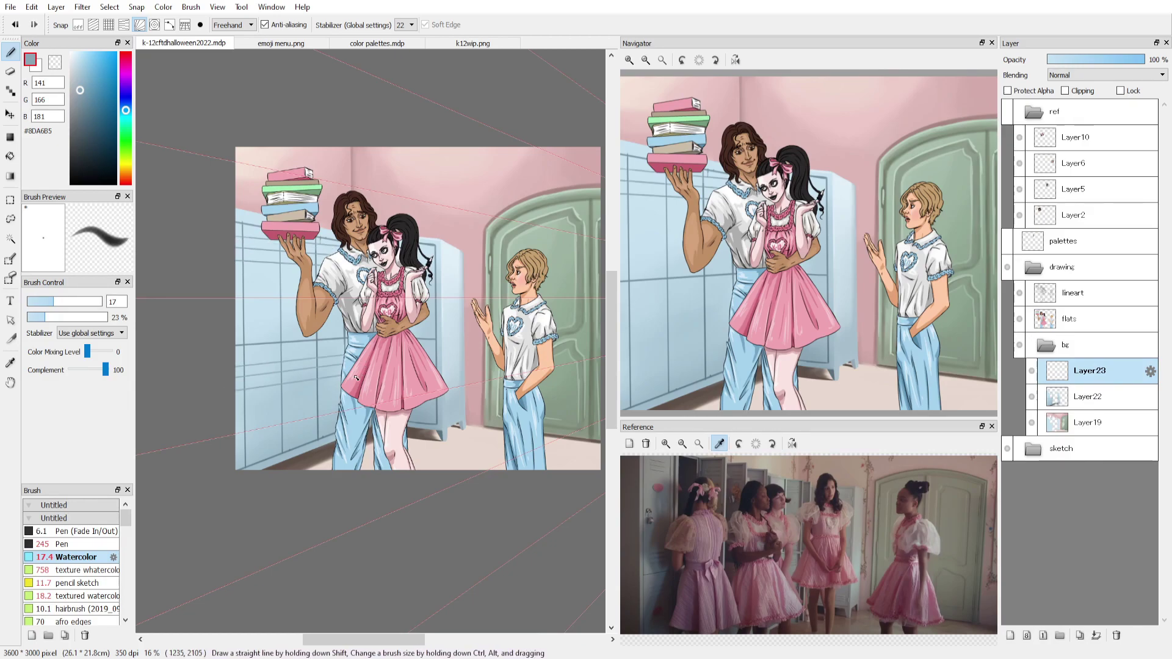
{"action": "left_click", "coordinate": [78, 25]}
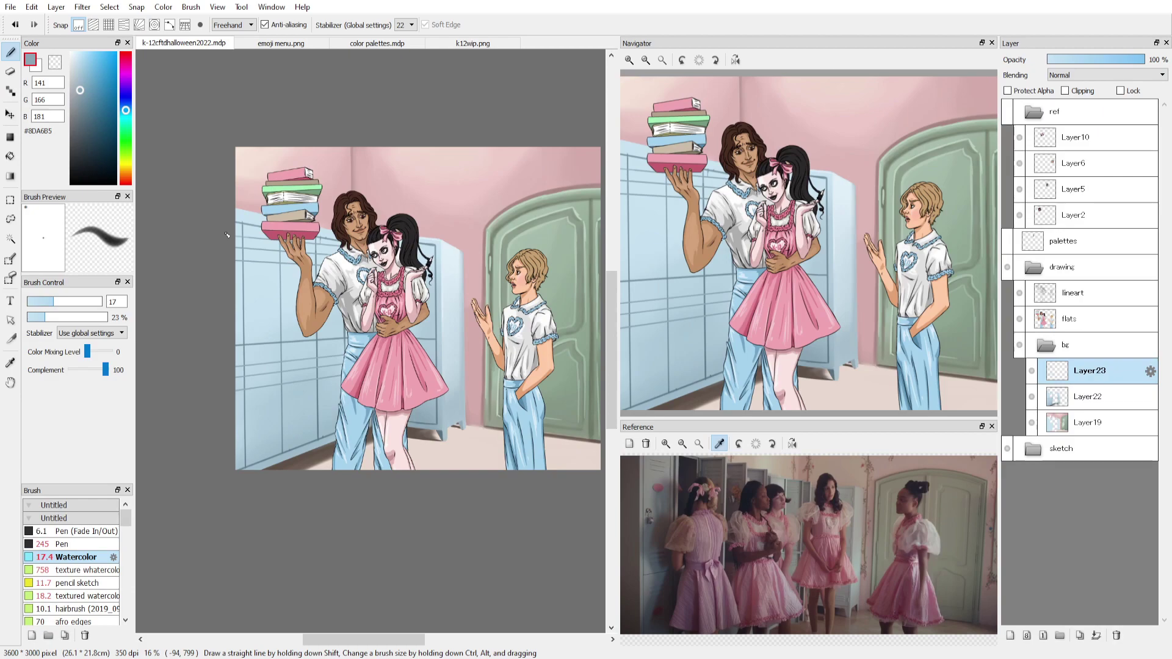
{"action": "left_click", "coordinate": [1116, 637]}
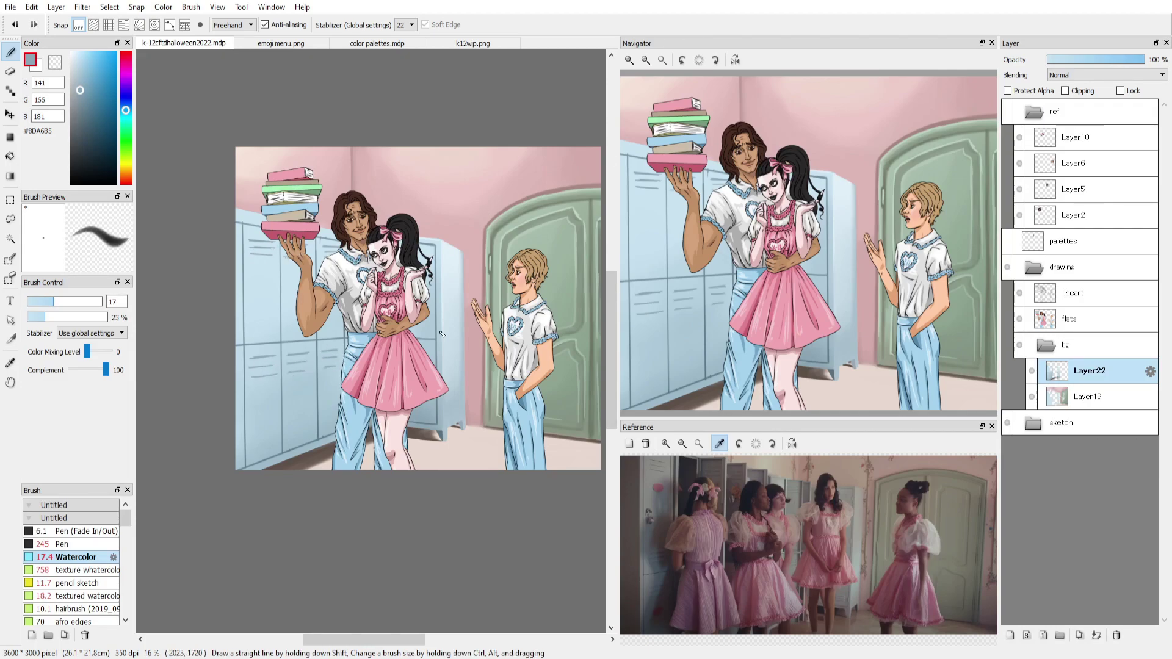
Highlight and shade the locker vents on Layer22 with Watercolor at size 47 and 11% opacity, using #E0EFF7 and #A0BDCC.
{"action": "left_click", "coordinate": [265, 297], "text": "alt"}
{"action": "scroll", "coordinate": [265, 296], "scroll_direction": "up", "scroll_amount": 2}
{"action": "left_click_drag", "start_coordinate": [39, 317], "coordinate": [32, 317]}
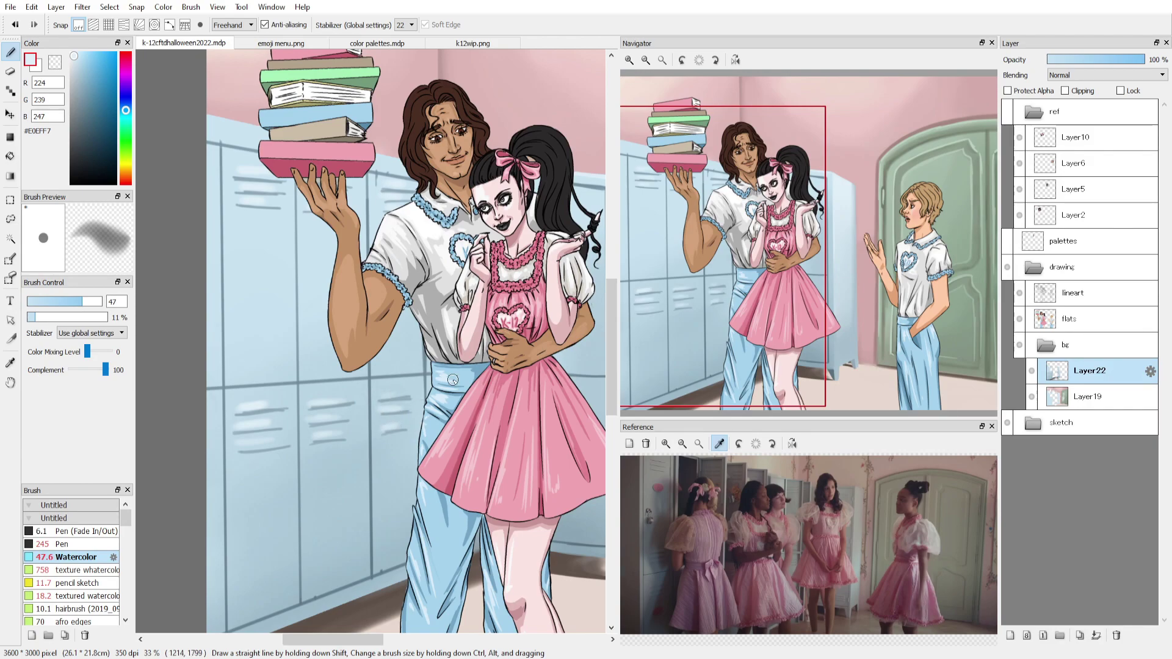
{"action": "left_click", "coordinate": [285, 441], "text": "alt"}
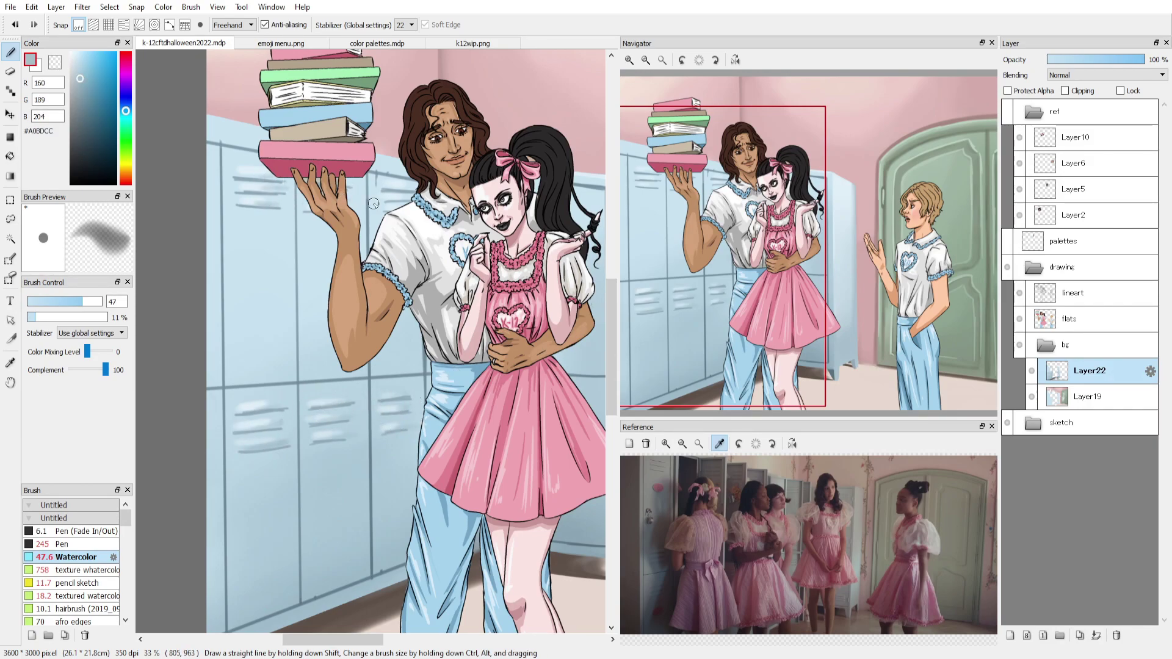
Soften the shading on the lockers around the couple with Watercolor at 11% opacity, using #86A0AF at size 30 and #B4CEDD at size 44.
{"action": "mouse_move", "coordinate": [494, 182]}
{"action": "left_mouse_down"}
{"action": "mouse_move", "coordinate": [262, 37]}
{"action": "mouse_move", "coordinate": [311, 146]}
{"action": "left_mouse_up"}
{"action": "left_click", "coordinate": [427, 367], "text": "alt"}
{"action": "left_click_drag", "start_coordinate": [427, 366], "coordinate": [396, 353]}
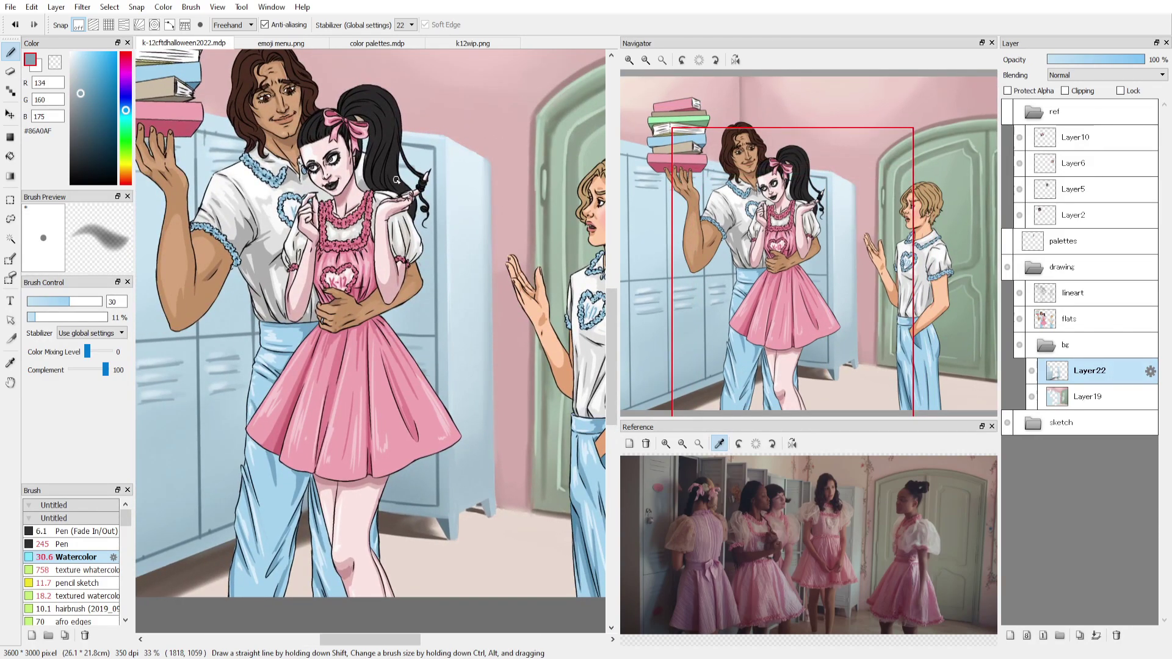
{"action": "scroll", "coordinate": [513, 348], "scroll_direction": "left", "scroll_amount": 3}
{"action": "left_click", "coordinate": [239, 403], "text": "alt"}
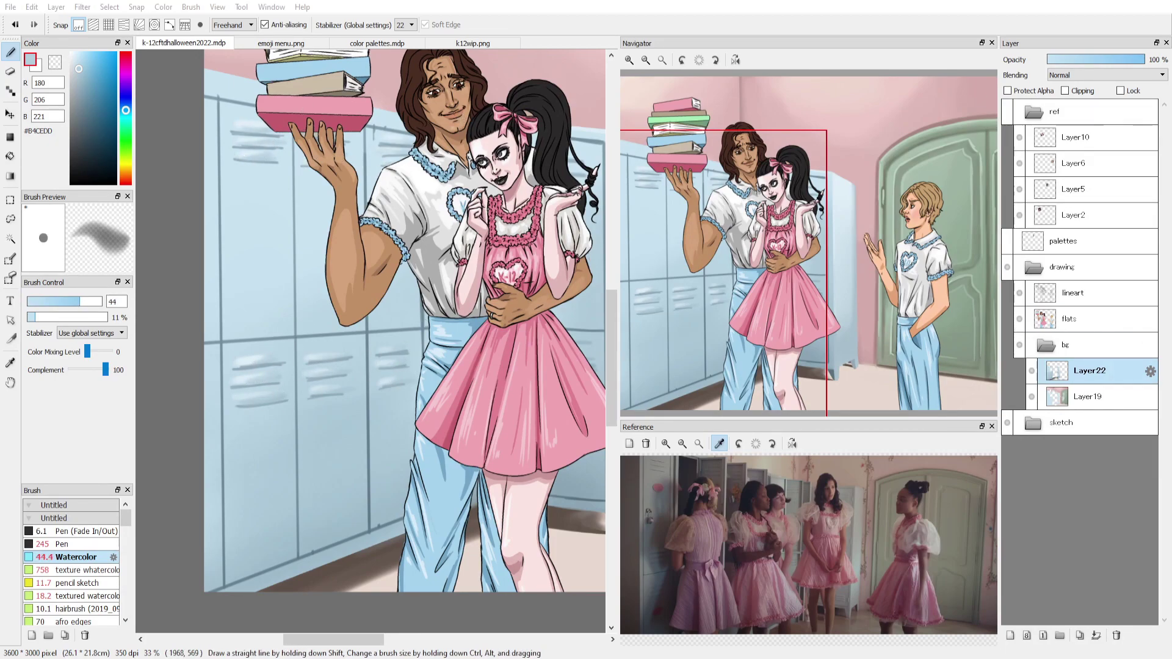
Paint pink ovals below the locker vents on a new layer above Layer22, using Watercolor at size 45 and 100% opacity in #DE8090.
{"action": "left_click", "coordinate": [315, 116], "text": "alt"}
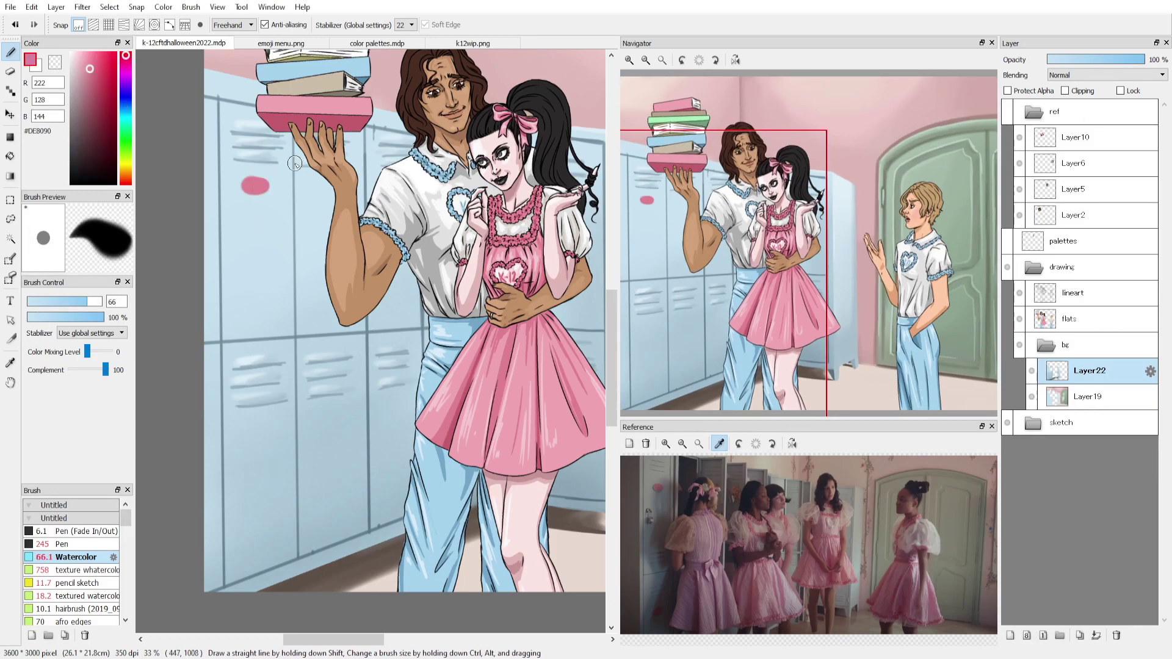
{"action": "key", "text": "bracketleft"}
{"action": "left_click_drag", "start_coordinate": [313, 186], "coordinate": [316, 189]}
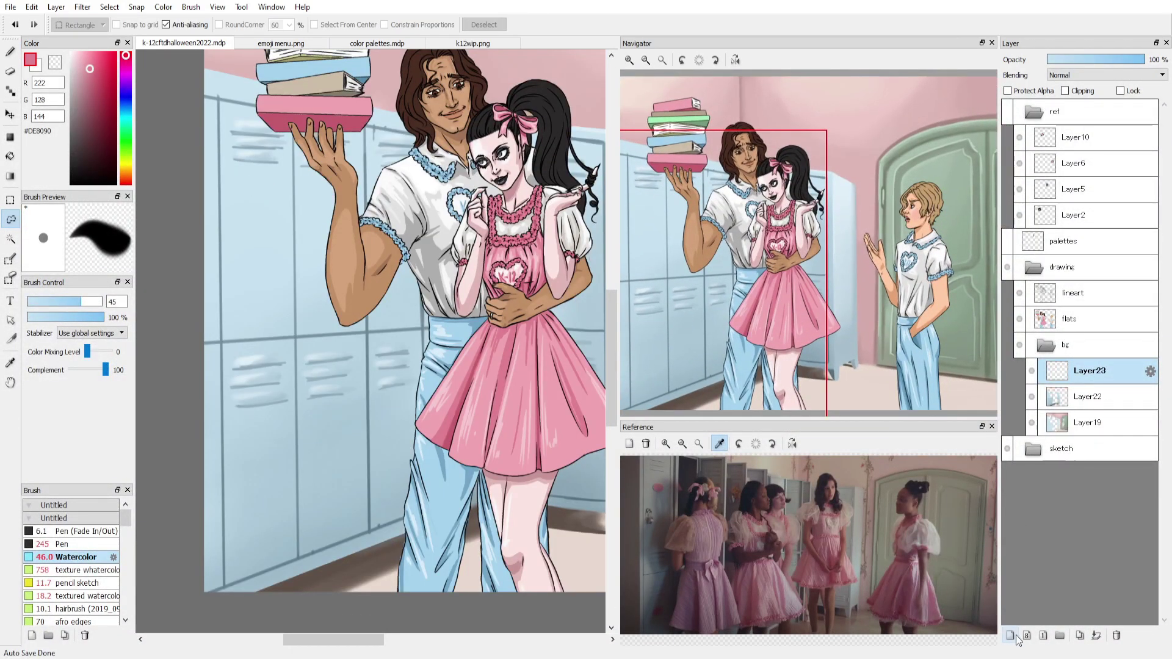
{"action": "key", "text": "b"}
{"action": "left_click", "coordinate": [257, 185]}
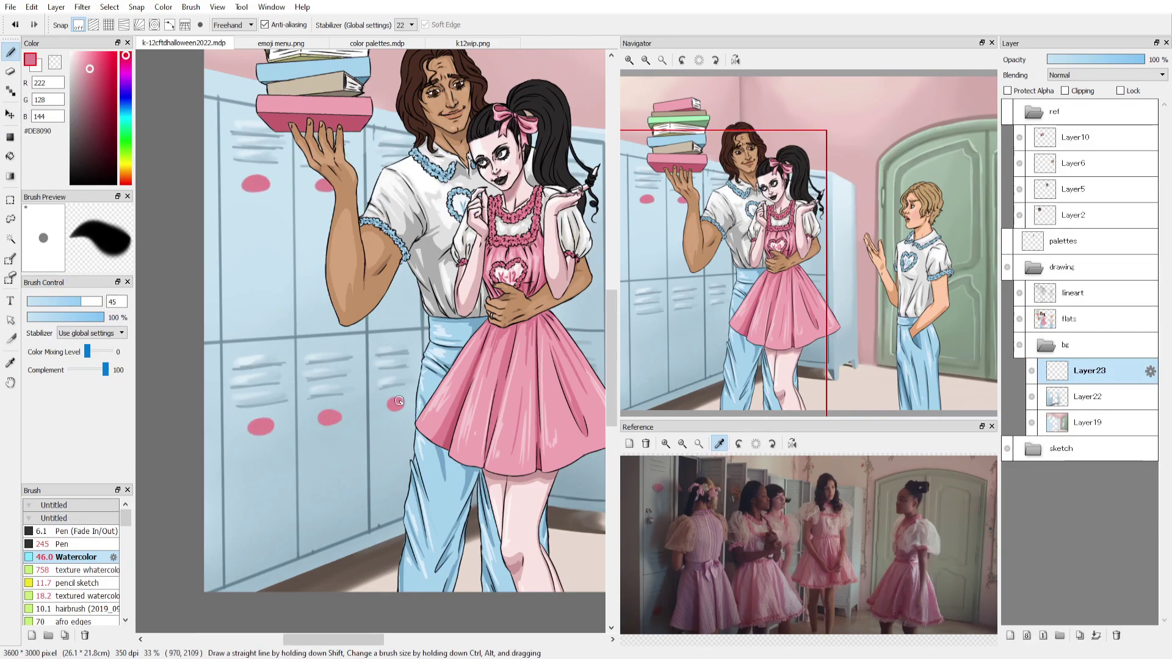
{"action": "scroll", "coordinate": [297, 397], "scroll_direction": "down", "scroll_amount": 1}
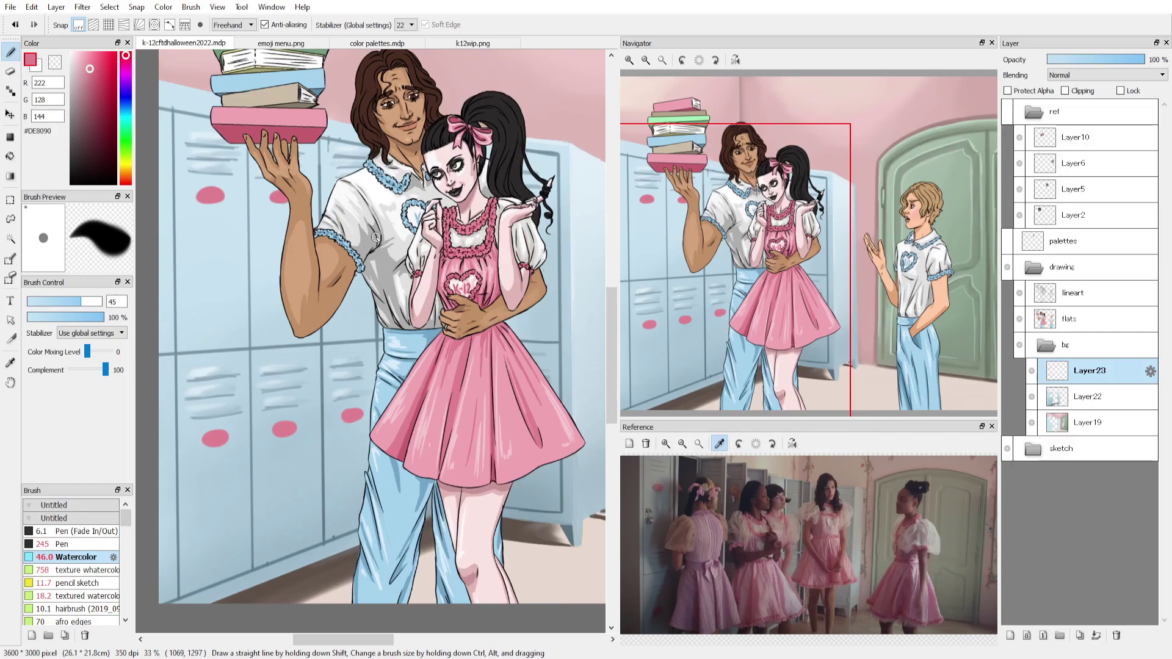
Paint the padlocks on the locker doors on Layer23 with Watercolor at 100% opacity, using #868686 at size 45 and #BABABA at size 30.
{"action": "left_click", "coordinate": [183, 243]}
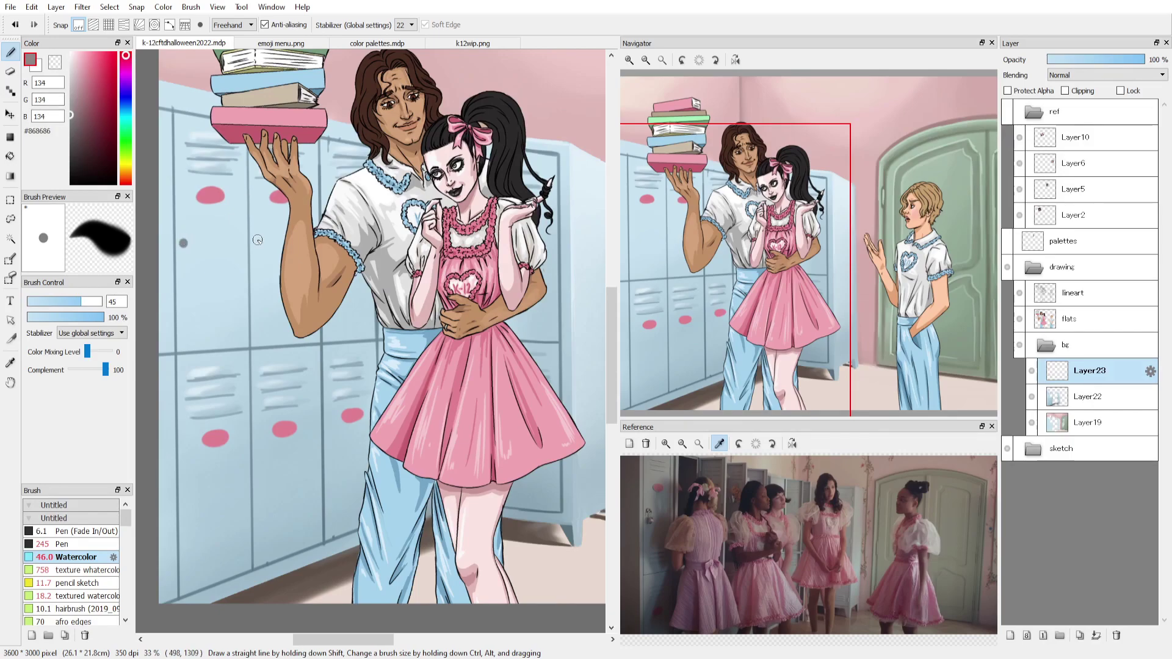
{"action": "left_click", "coordinate": [263, 481]}
{"action": "left_click", "coordinate": [333, 466]}
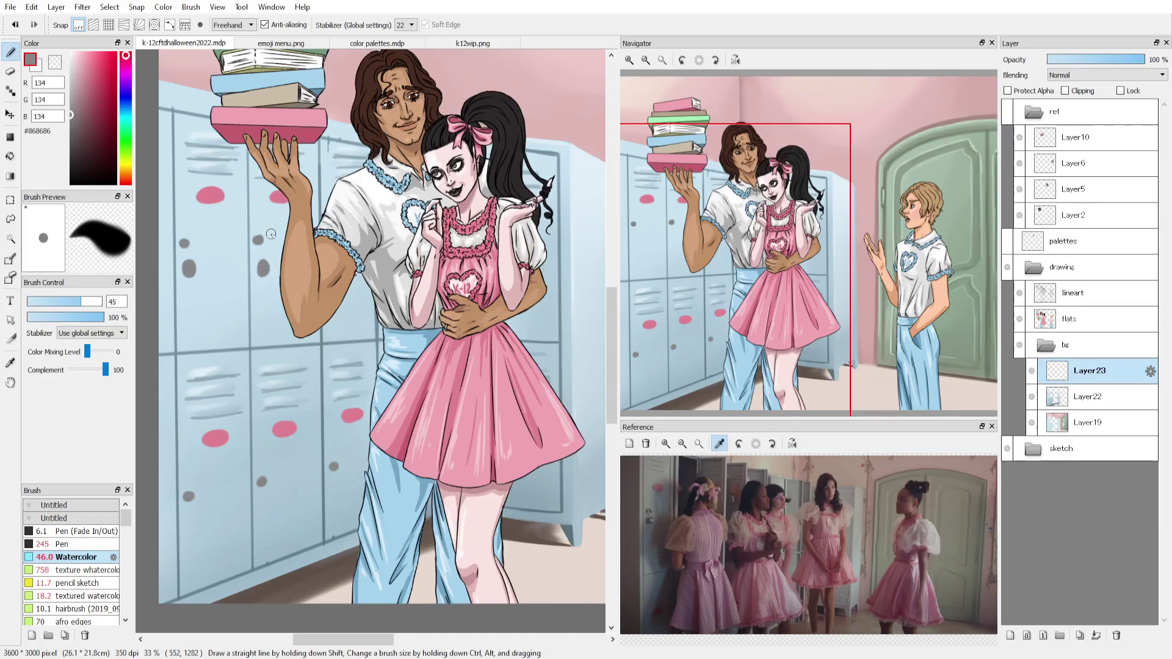
{"action": "left_click_drag", "start_coordinate": [81, 301], "coordinate": [50, 302]}
{"action": "left_click_drag", "start_coordinate": [185, 245], "coordinate": [190, 259]}
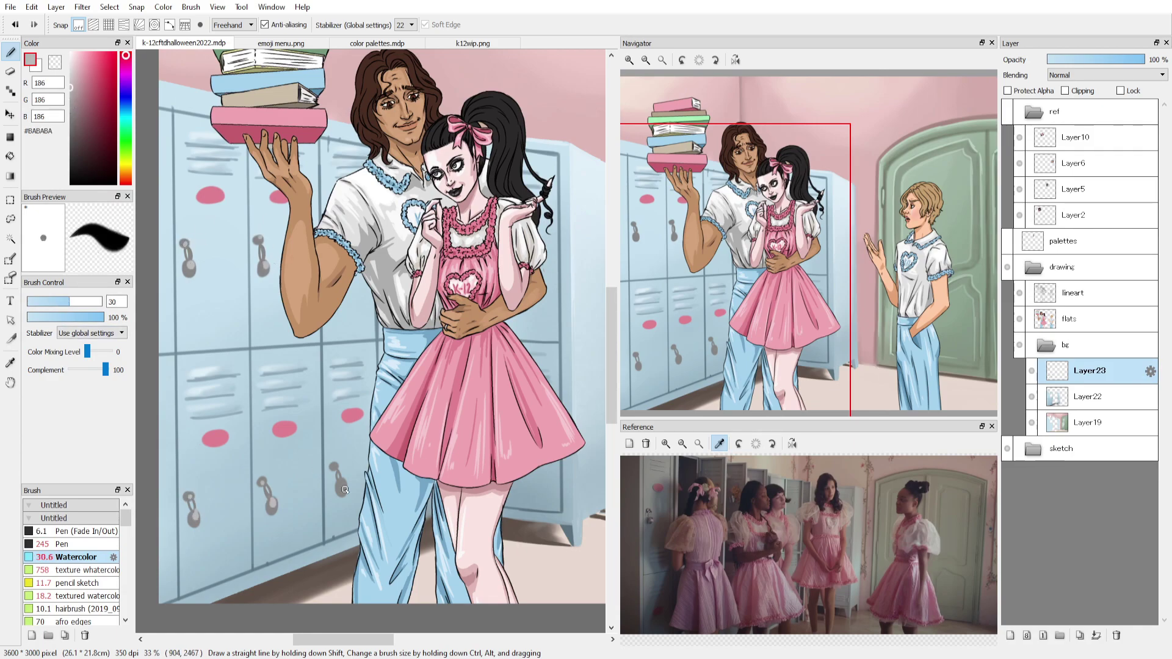
Add shadows under the pink ovals on the locker doors with Watercolor at size 21 and 100% opacity in #748D9C.
{"action": "left_click", "coordinate": [178, 332], "text": "alt"}
{"action": "left_click_drag", "start_coordinate": [69, 301], "coordinate": [59, 301]}
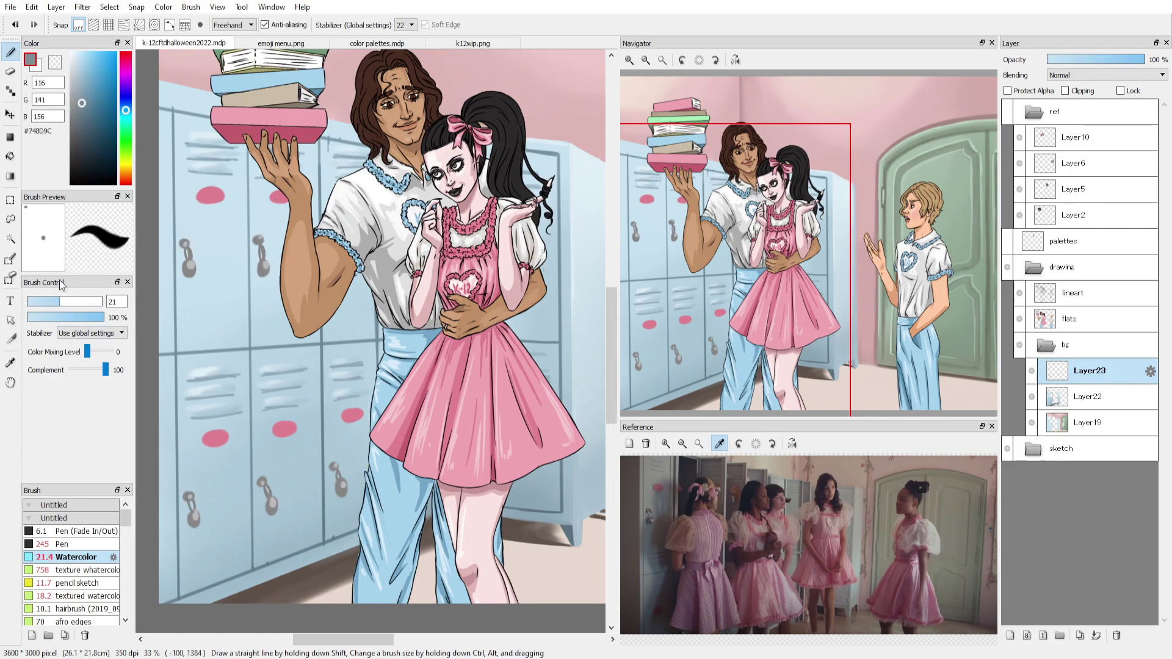
{"action": "scroll", "coordinate": [200, 138], "scroll_direction": "up", "scroll_amount": 3}
{"action": "scroll", "coordinate": [278, 376], "scroll_direction": "down", "scroll_amount": 3}
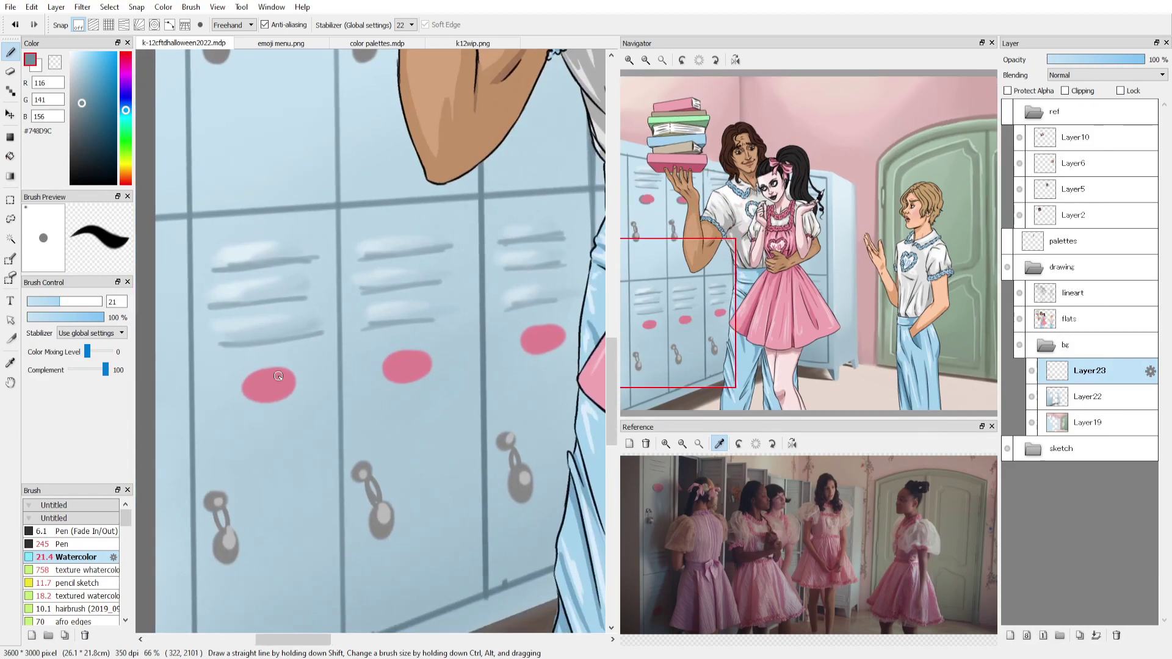
{"action": "scroll", "coordinate": [611, 312], "scroll_direction": "down", "scroll_amount": 3}
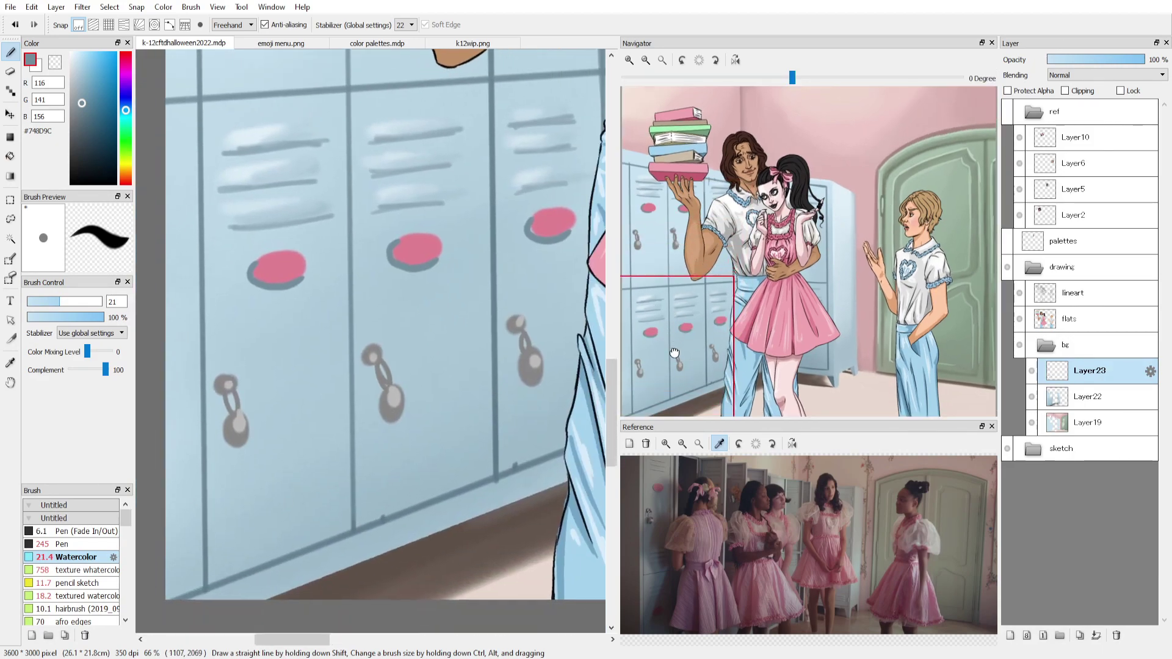
Draw vent lines along the lower part of each locker door with Watercolor at size 17 and 27% opacity in #748D9C.
{"action": "key", "text": "bracketleft"}
{"action": "left_click_drag", "start_coordinate": [233, 540], "coordinate": [244, 535]}
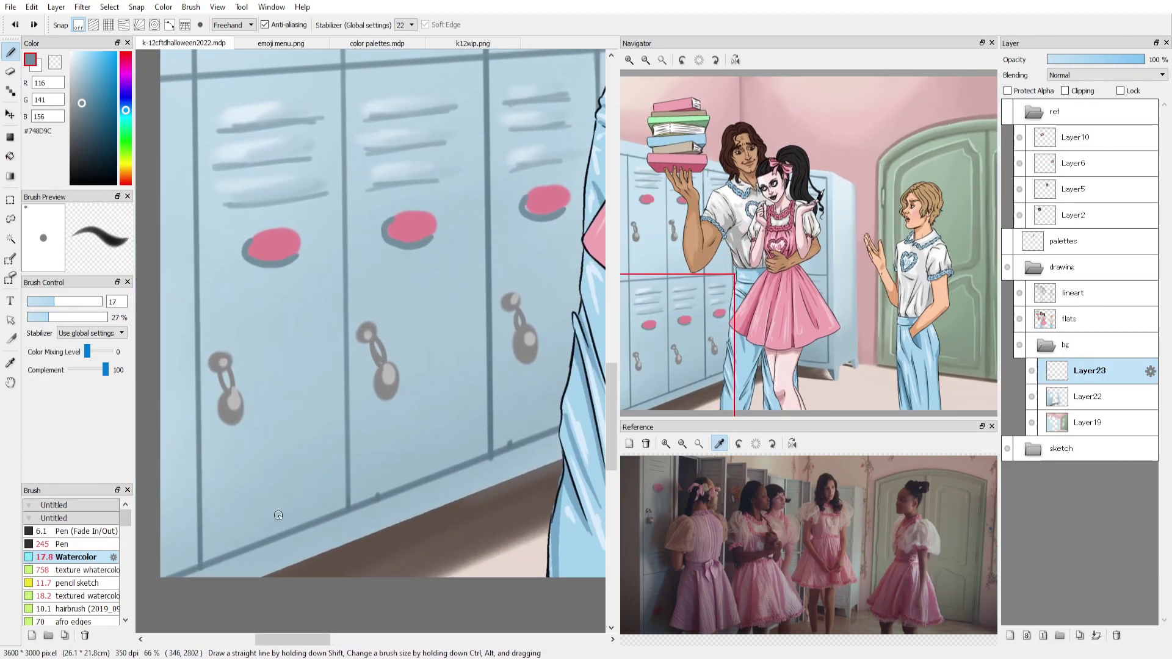
{"action": "scroll", "coordinate": [235, 360], "scroll_direction": "up", "scroll_amount": 4}
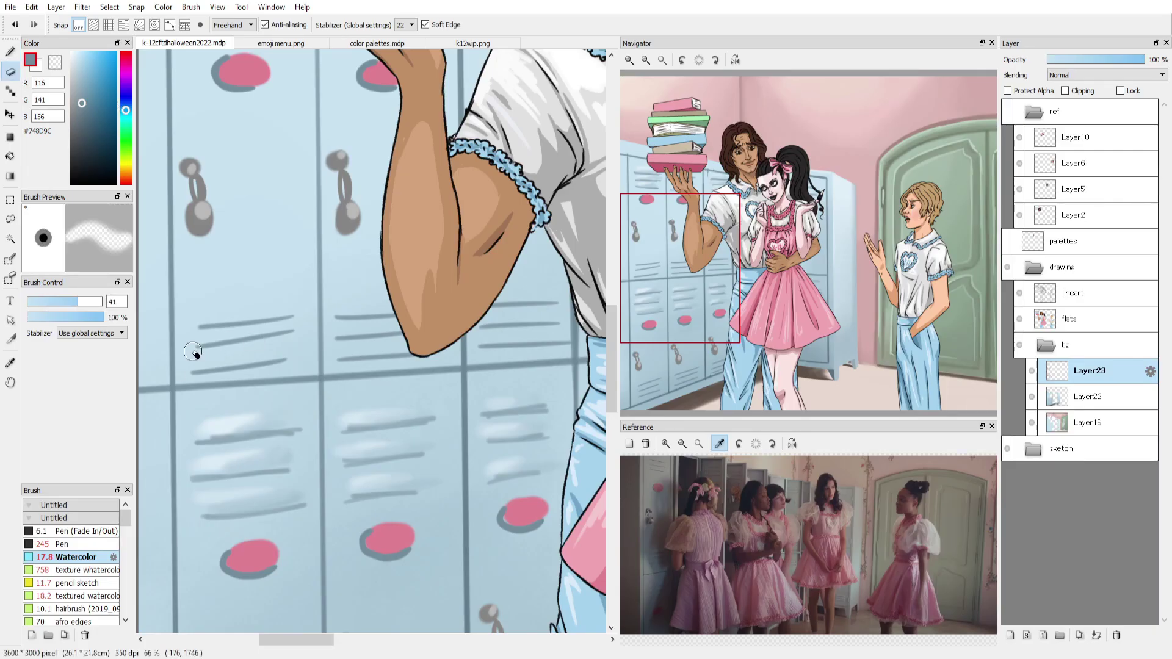
Highlight and shade the lower locker vents with Watercolor at size 32 and 7% opacity, using #DFEEF6, #B0CBDA and #9CB6C5.
{"action": "left_click", "coordinate": [218, 422], "text": "alt"}
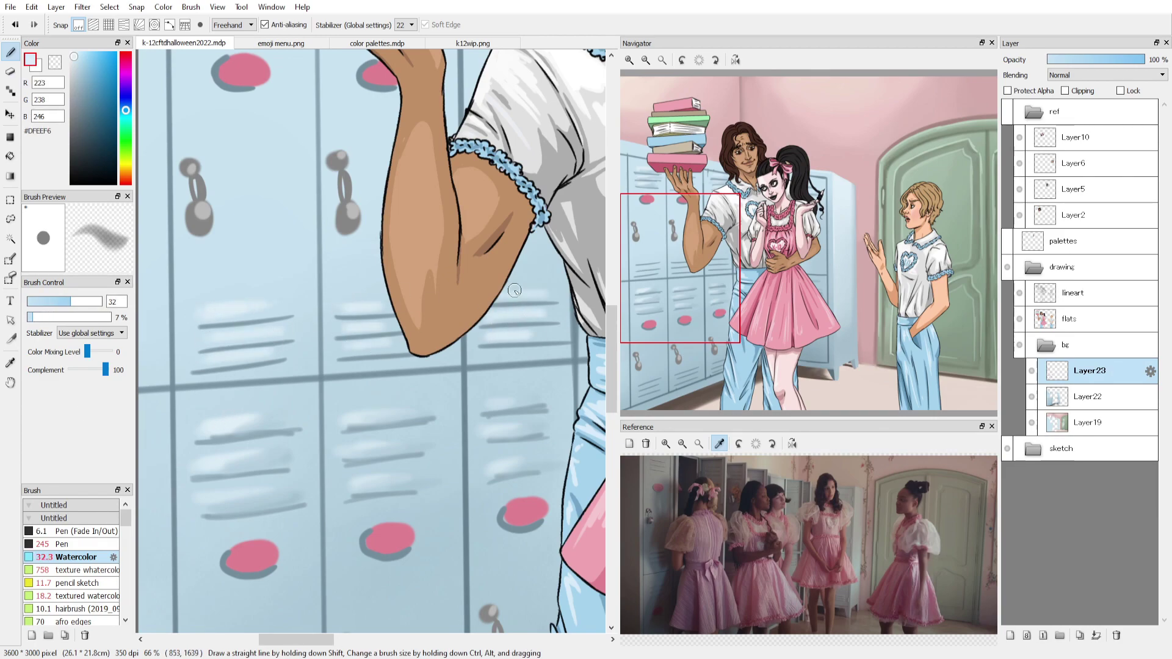
{"action": "scroll", "coordinate": [194, 488], "scroll_direction": "down", "scroll_amount": 5}
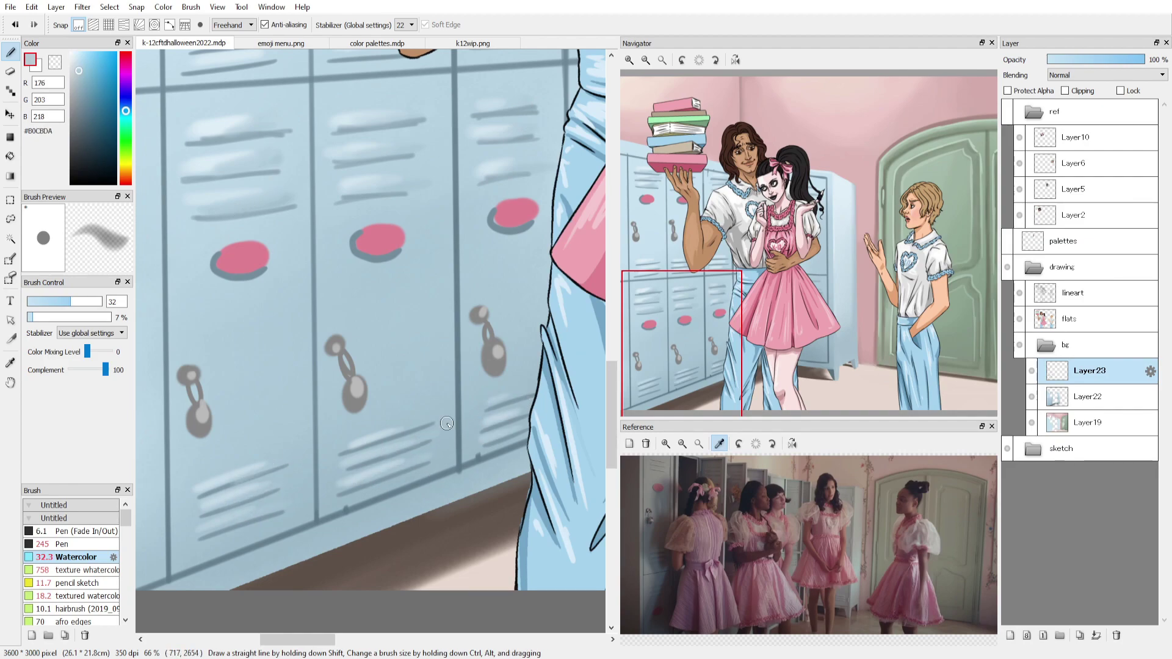
{"action": "scroll", "coordinate": [307, 216], "scroll_direction": "up", "scroll_amount": 3}
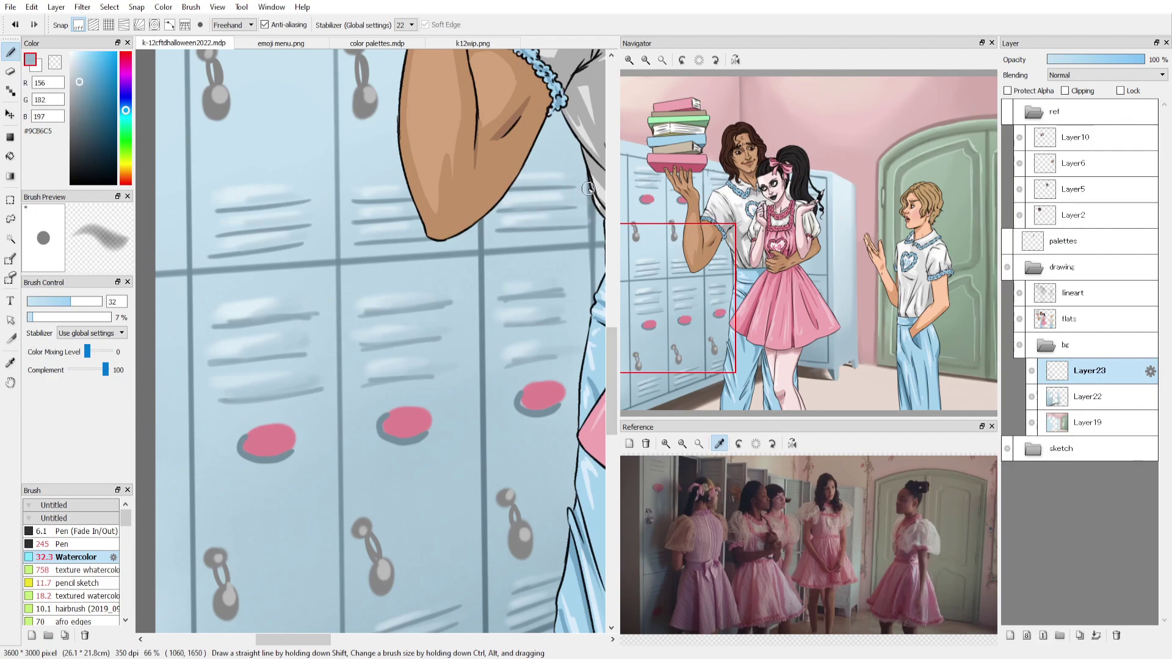
Touch up the pink ovals on the lower locker doors with Watercolor at size 32 and 70% opacity in #DE8090.
{"action": "left_click", "coordinate": [402, 406], "text": "alt"}
{"action": "left_click", "coordinate": [404, 420], "text": "alt"}
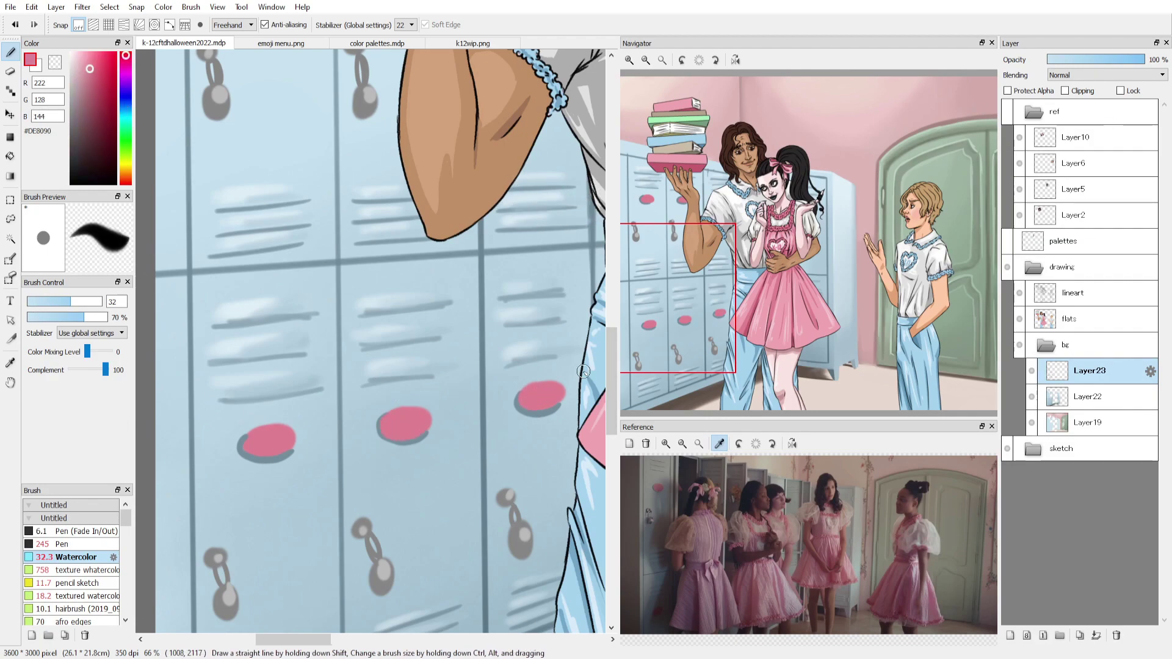
{"action": "left_click", "coordinate": [662, 60]}
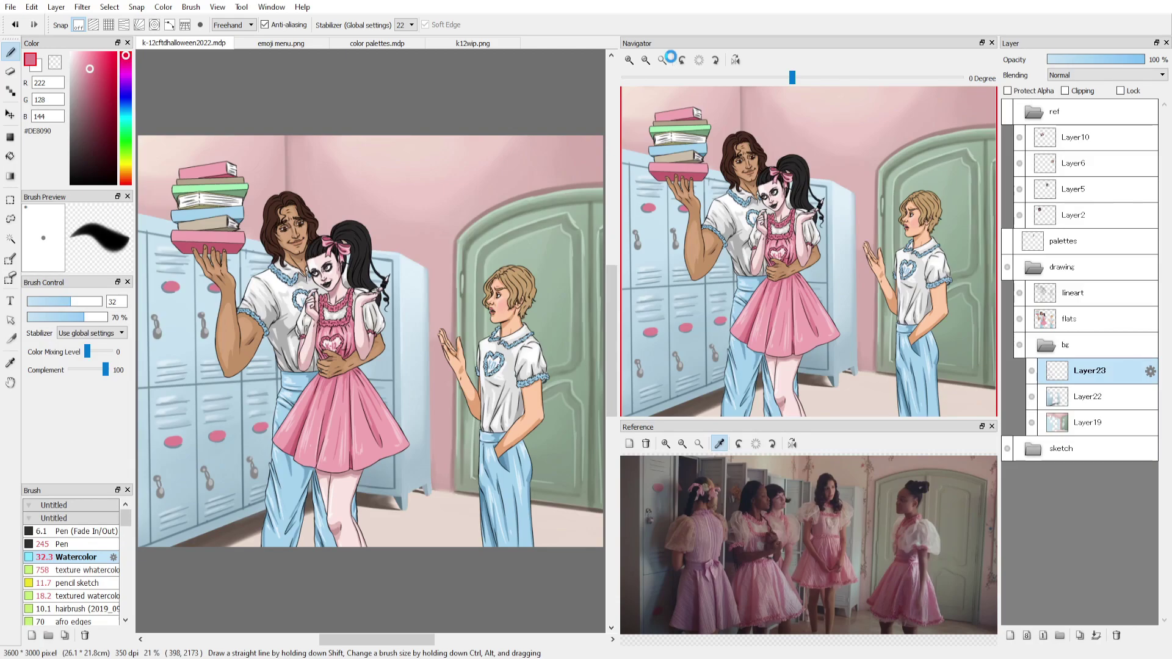
Refine the locker details beside the pink skirt with Watercolor at size 19 and 39% opacity, sampling #6D8593 and #7891A0.
{"action": "scroll", "coordinate": [257, 335], "scroll_direction": "up", "scroll_amount": 3}
{"action": "left_click", "coordinate": [420, 406], "text": "alt"}
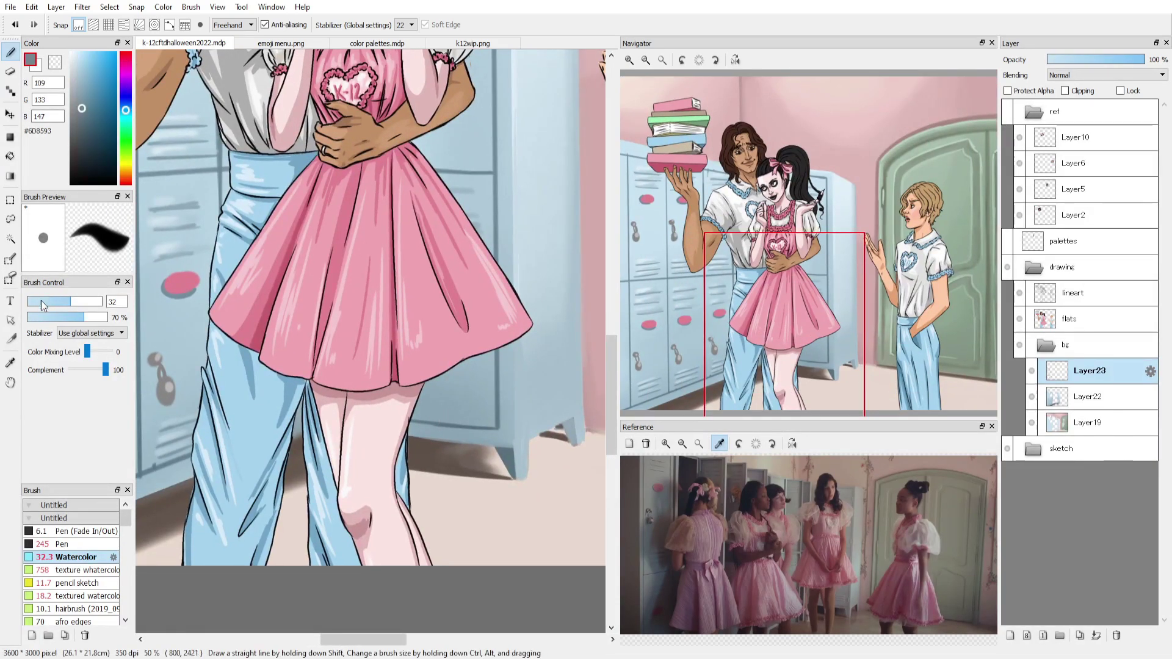
{"action": "left_click", "coordinate": [468, 389], "text": "alt"}
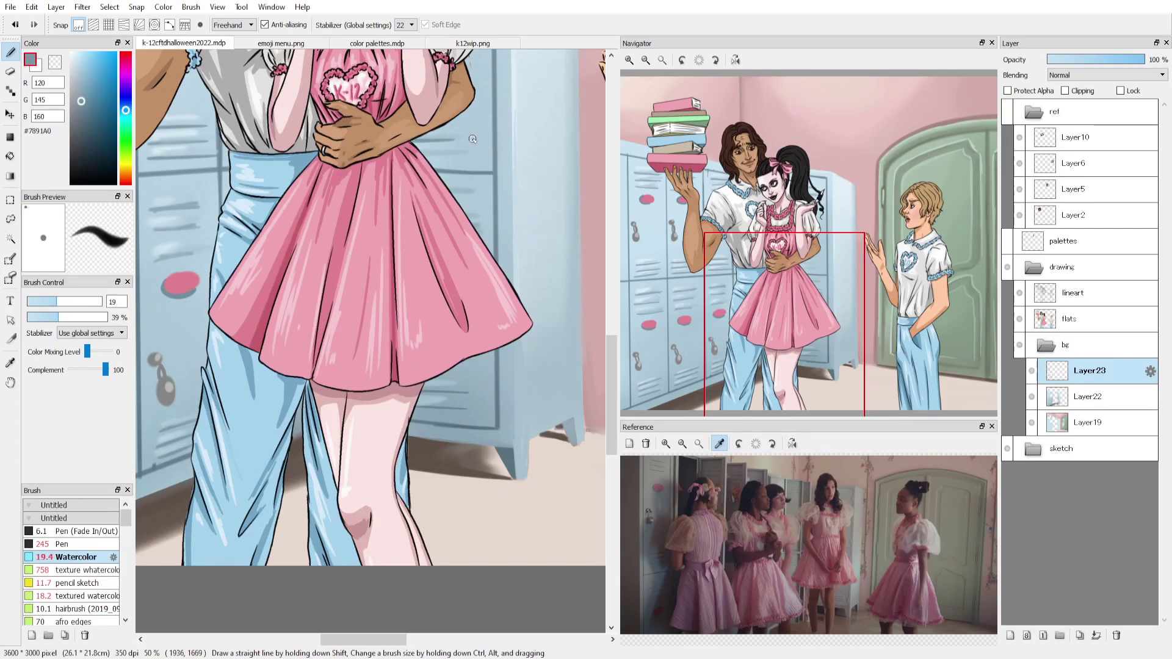
{"action": "left_click", "coordinate": [662, 60]}
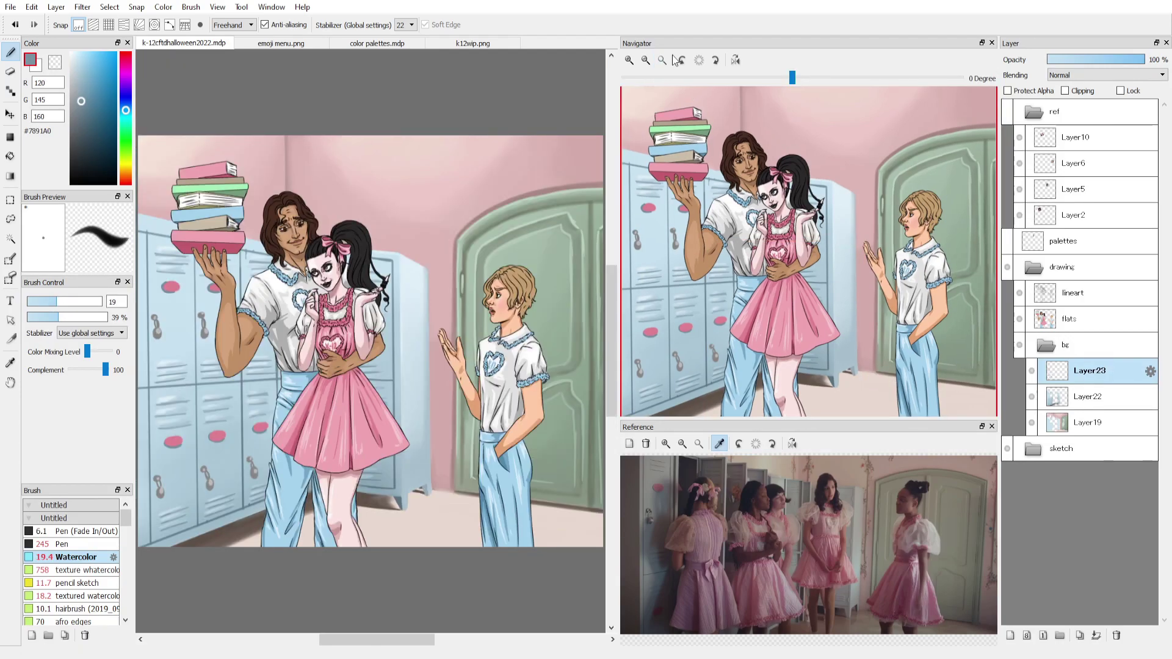
Paint hanging vines down the pink wall on Layer23 with Watercolor at size 19 and 39% opacity in #9BB1A0, accented in #AE7574.
{"action": "left_click", "coordinate": [240, 192], "text": "alt"}
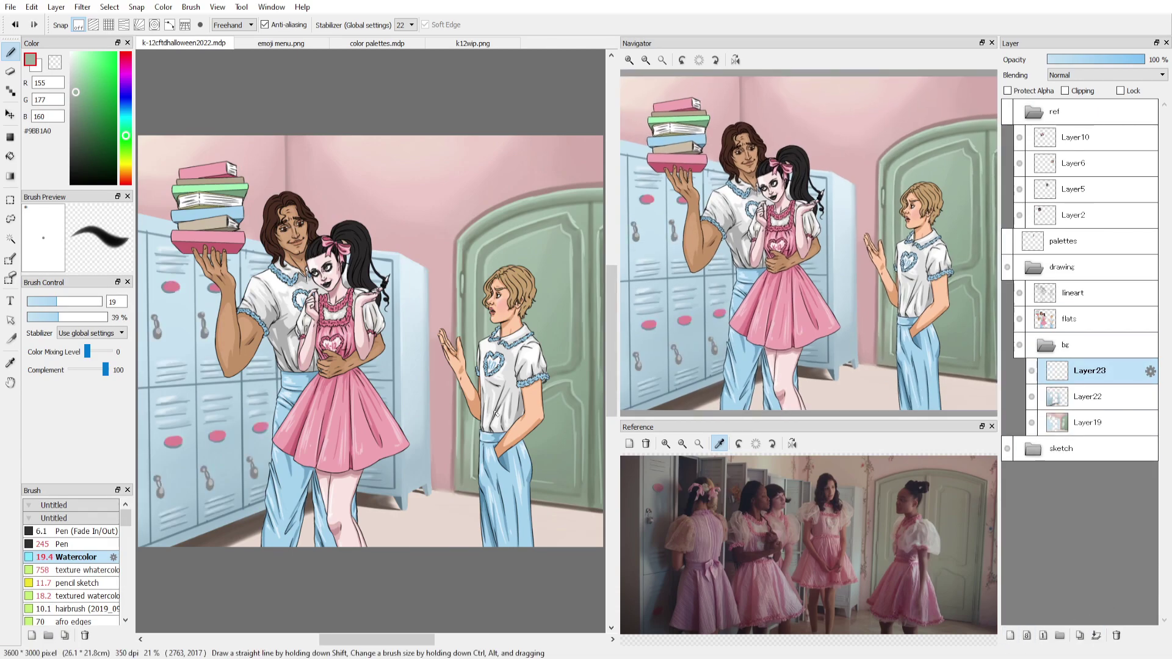
{"action": "mouse_move", "coordinate": [432, 225]}
{"action": "left_mouse_down"}
{"action": "mouse_move", "coordinate": [432, 156]}
{"action": "mouse_move", "coordinate": [436, 356]}
{"action": "left_mouse_up"}
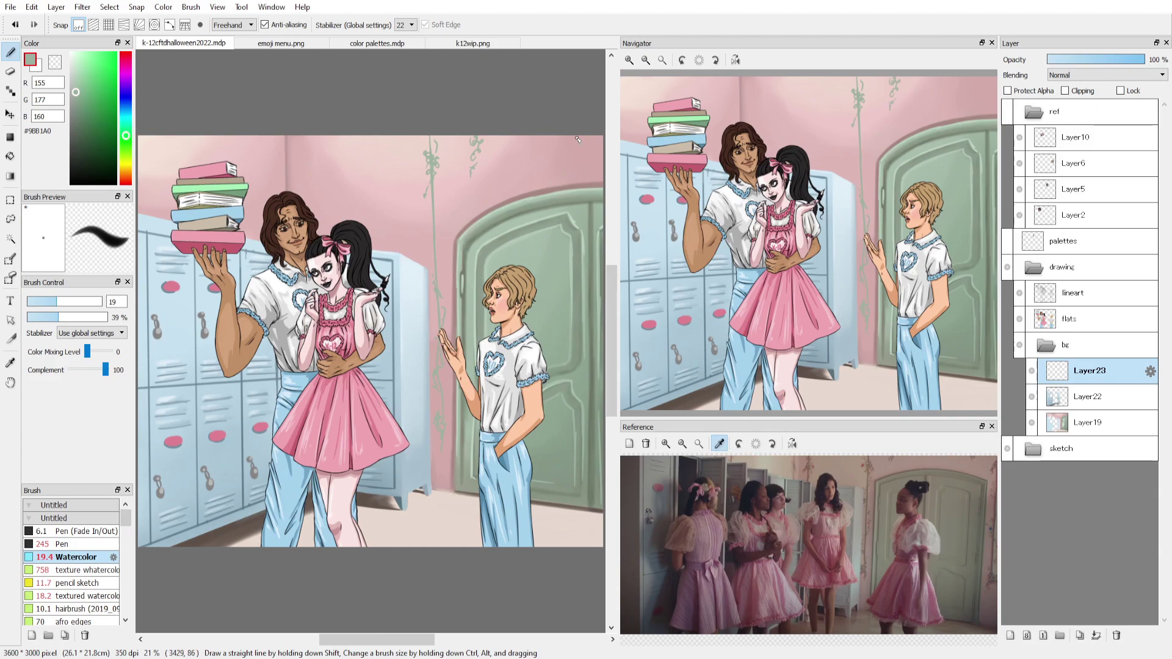
{"action": "left_click_drag", "start_coordinate": [313, 135], "coordinate": [318, 210]}
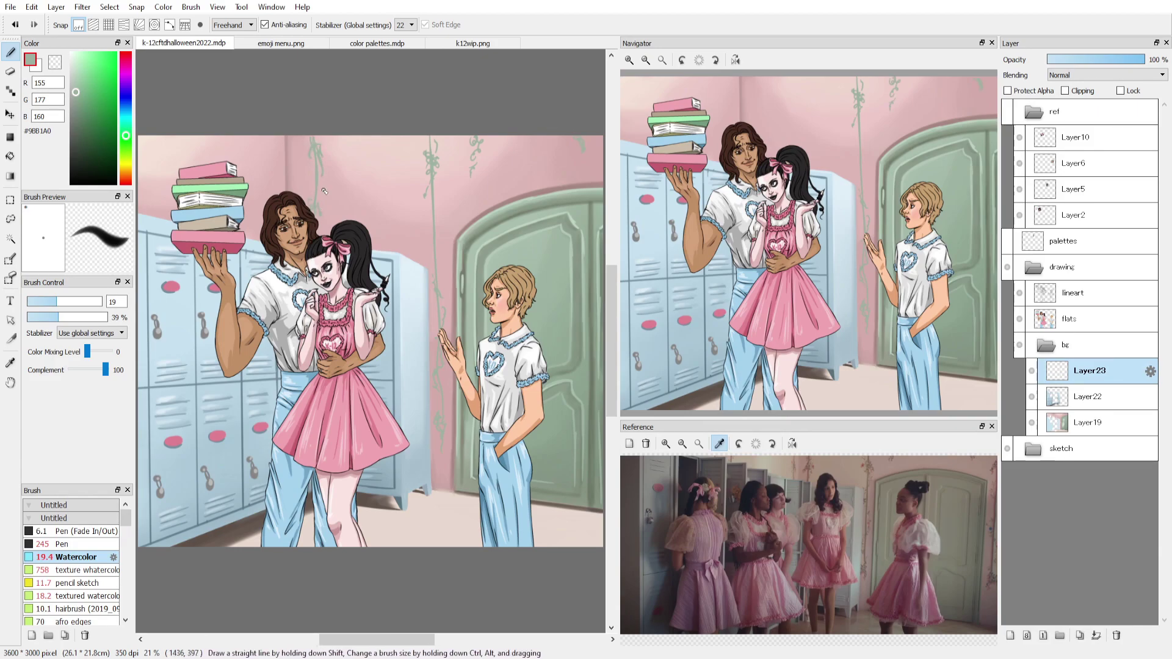
{"action": "left_click_drag", "start_coordinate": [257, 148], "coordinate": [267, 187]}
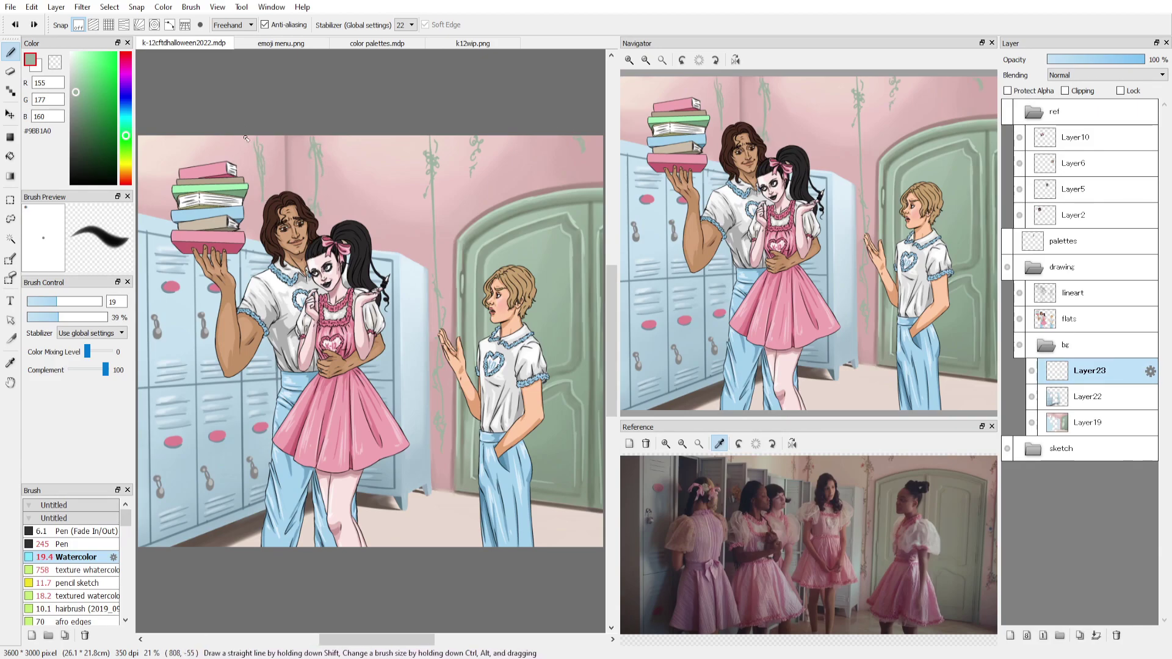
{"action": "left_click_drag", "start_coordinate": [180, 136], "coordinate": [177, 174]}
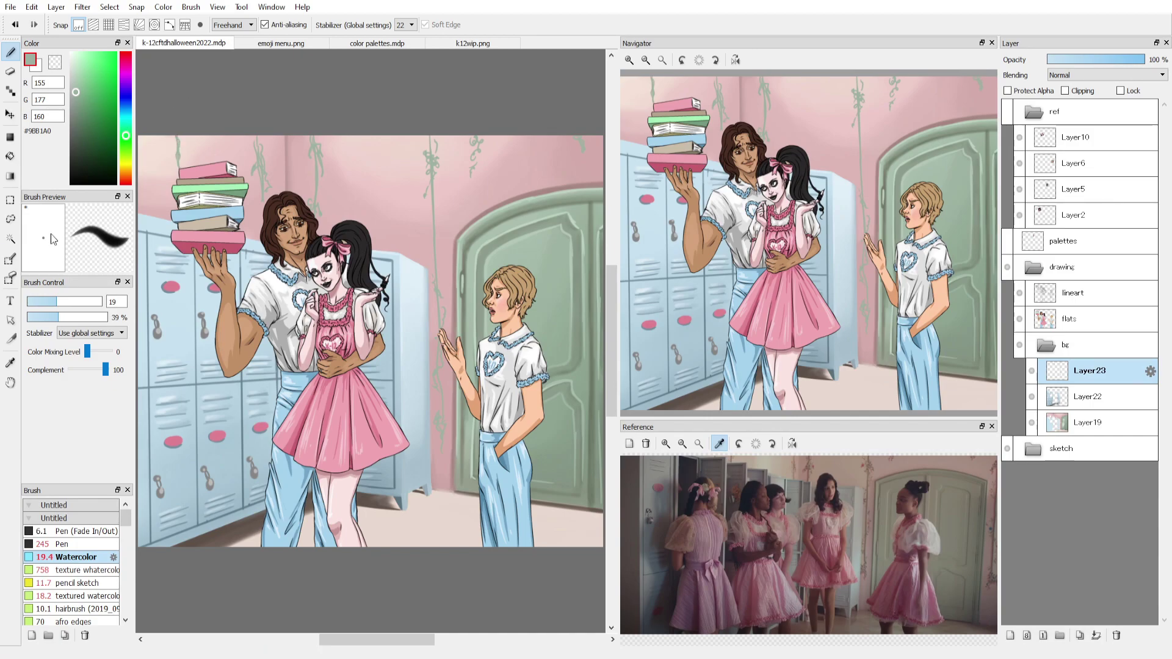
{"action": "left_click", "coordinate": [126, 182]}
{"action": "left_click", "coordinate": [85, 93]}
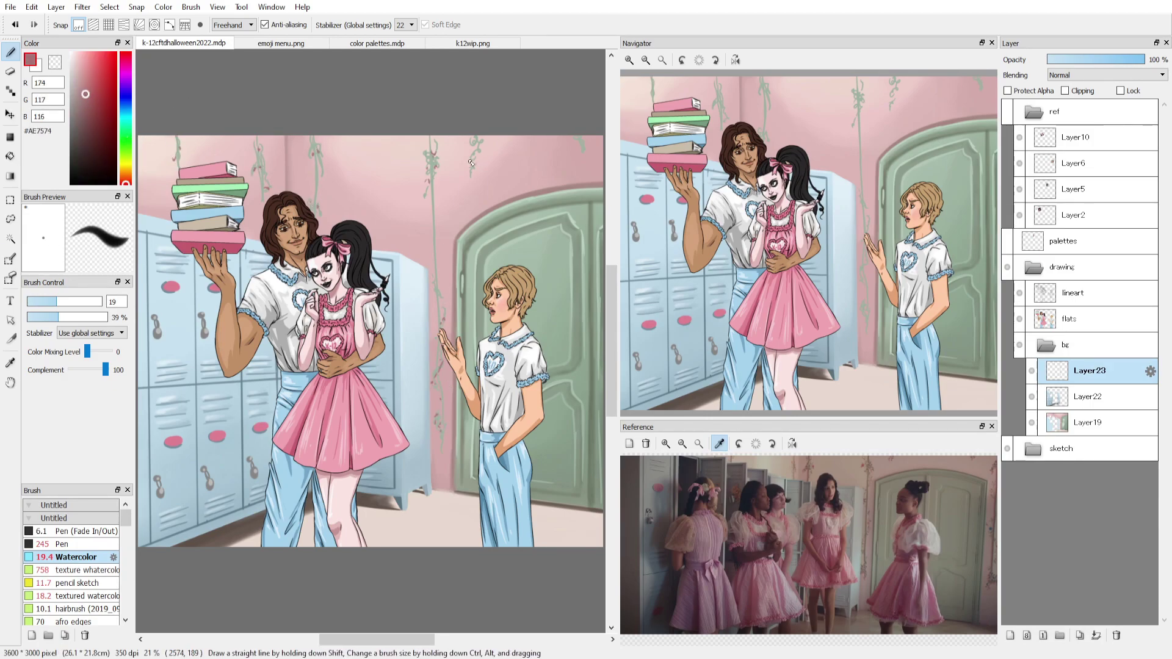
Try the Multiply and Color blending modes on Layer23 and settle on Multiply.
{"action": "left_click", "coordinate": [1099, 75]}
{"action": "left_click", "coordinate": [1074, 98]}
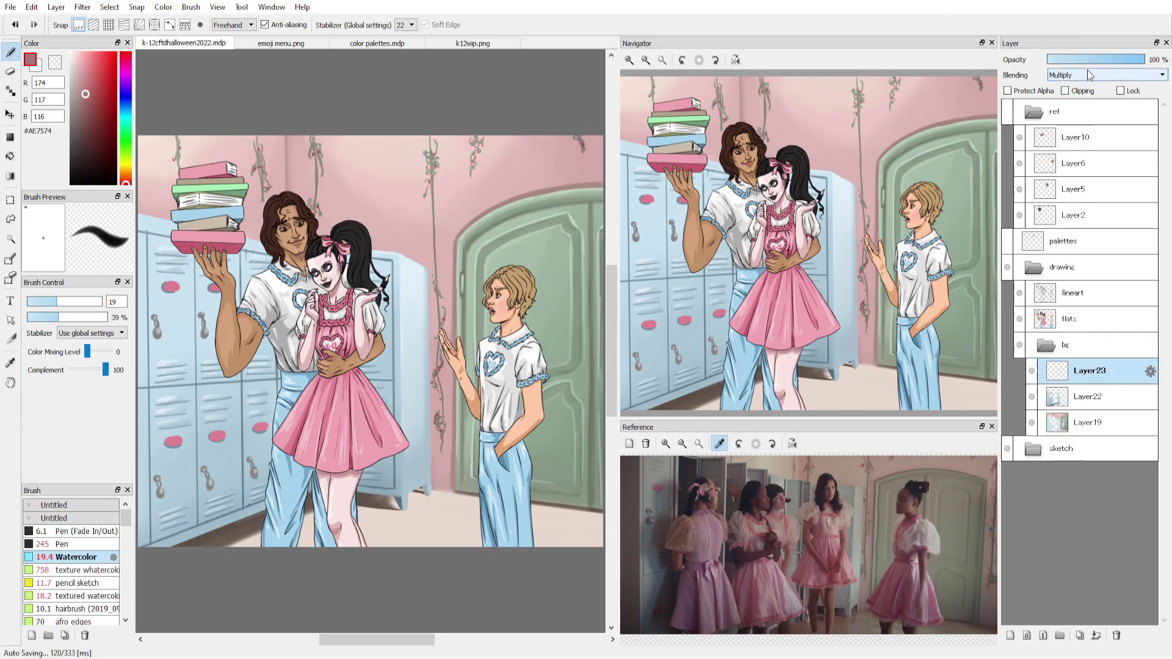
{"action": "left_click_drag", "start_coordinate": [1123, 59], "coordinate": [1137, 61]}
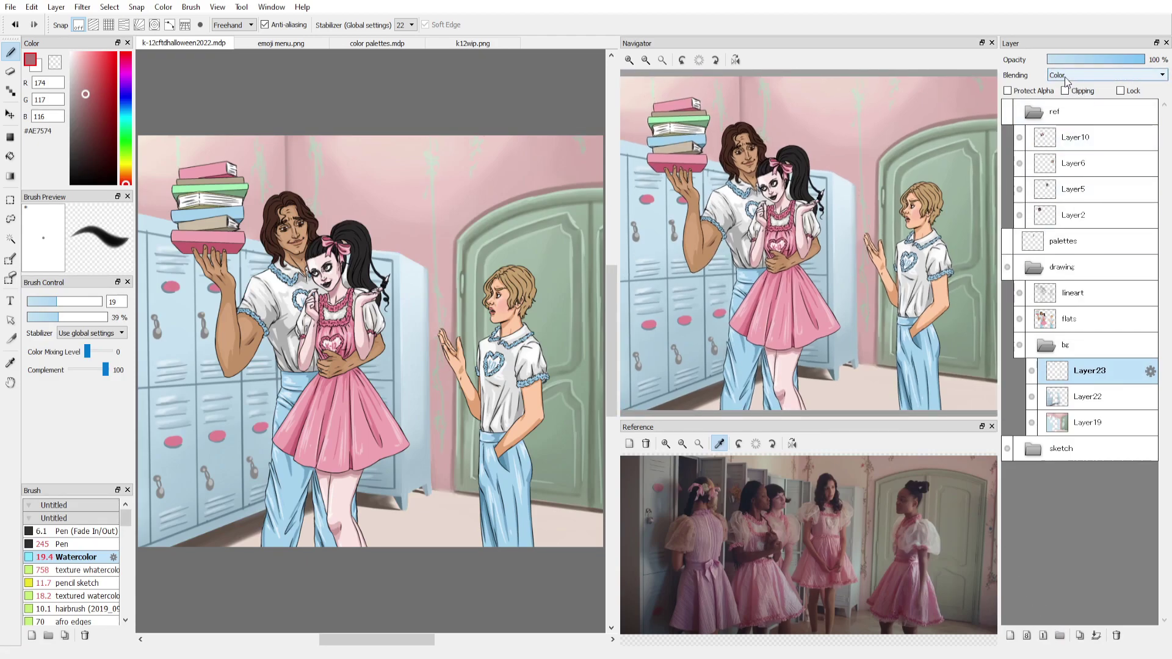
{"action": "scroll", "coordinate": [1066, 80], "scroll_direction": "up", "scroll_amount": 1}
{"action": "scroll", "coordinate": [1068, 78], "scroll_direction": "up", "scroll_amount": 5}
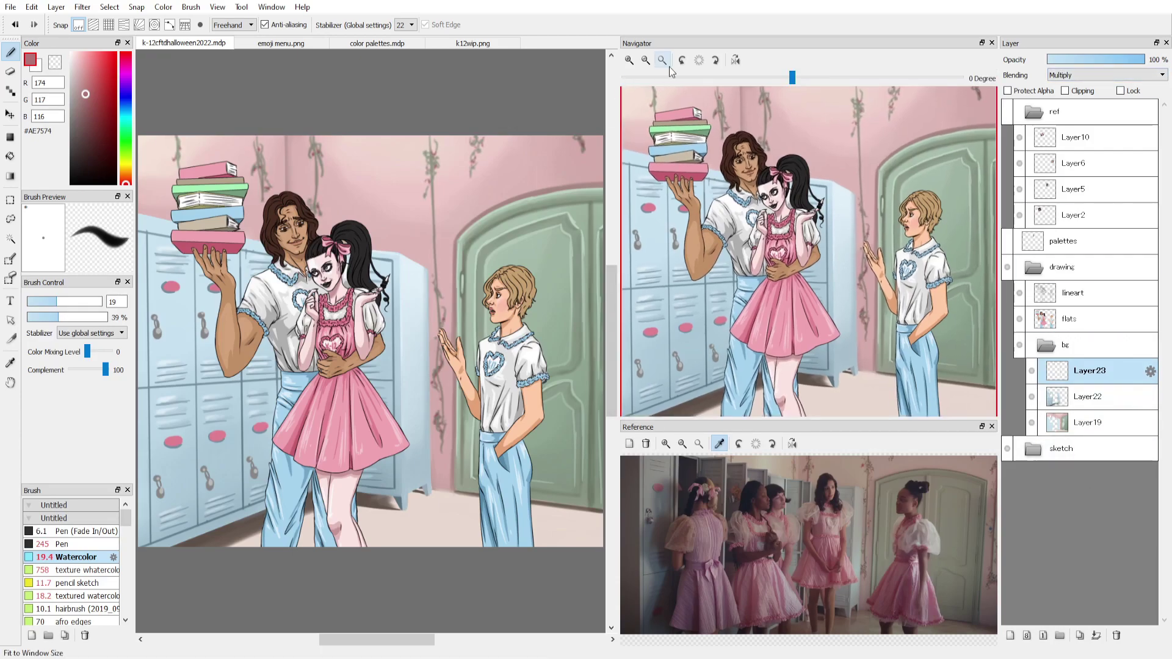
Retouch the pink wall on Layer19 with the texture watercolor brush at size 217 and 46% opacity, using #EED3CE and #DDB7B6.
{"action": "left_click", "coordinate": [1089, 423]}
{"action": "left_click", "coordinate": [76, 569]}
{"action": "left_click", "coordinate": [83, 310]}
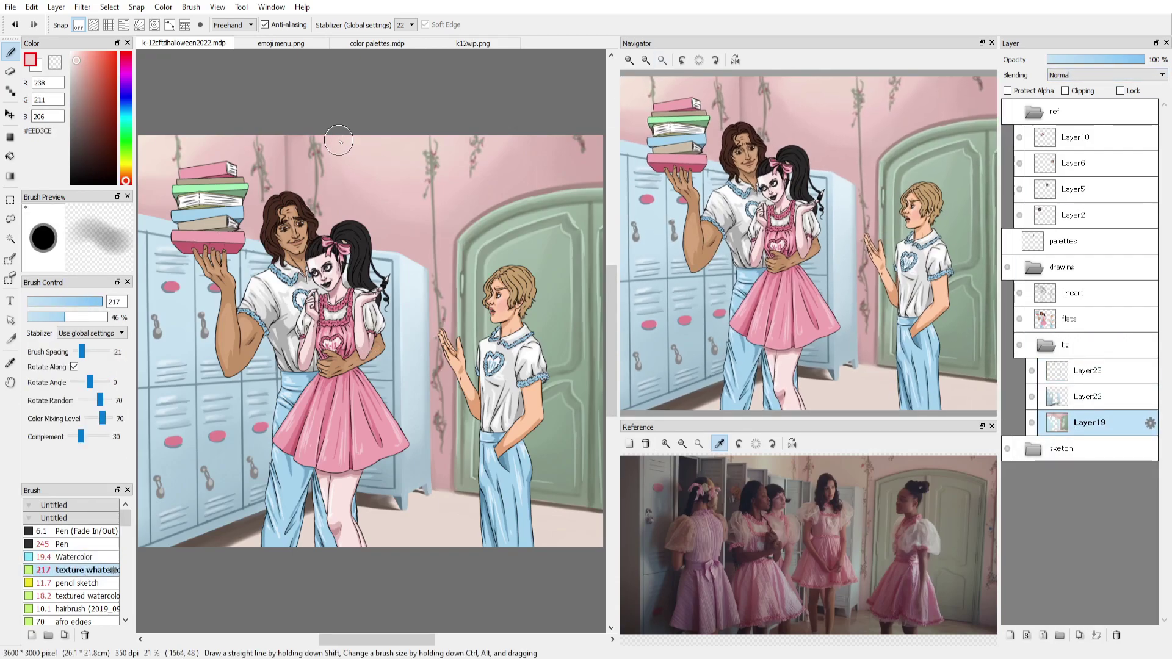
{"action": "left_click", "coordinate": [348, 166], "text": "alt"}
{"action": "mouse_move", "coordinate": [654, 97]}
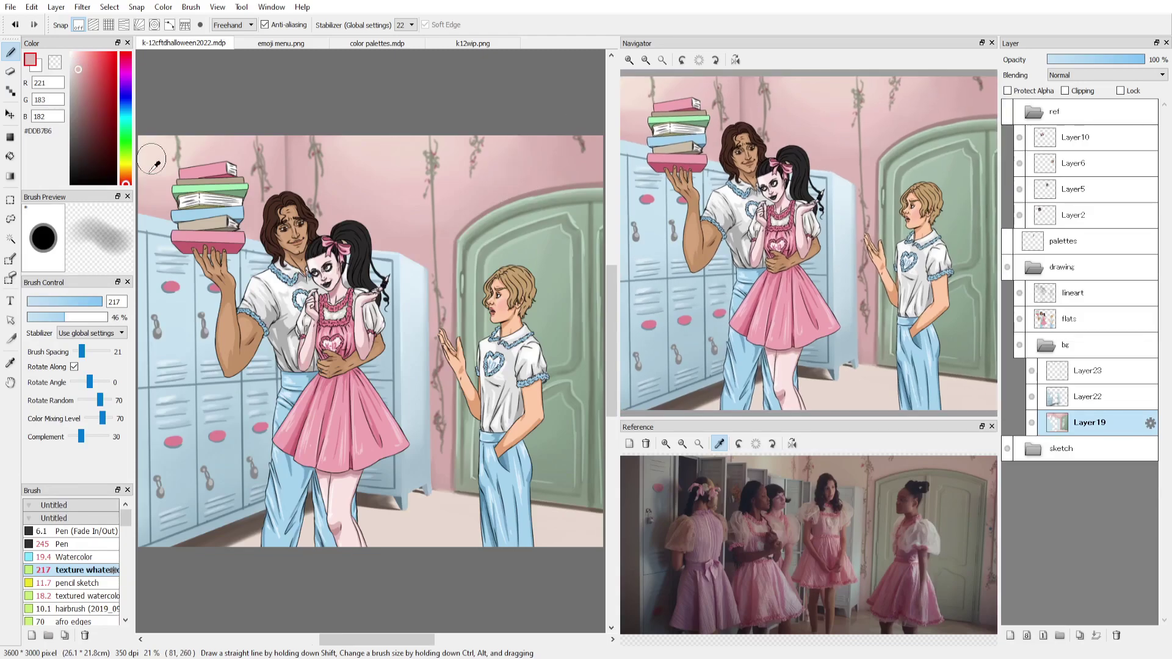
{"action": "left_click", "coordinate": [152, 166], "text": "alt"}
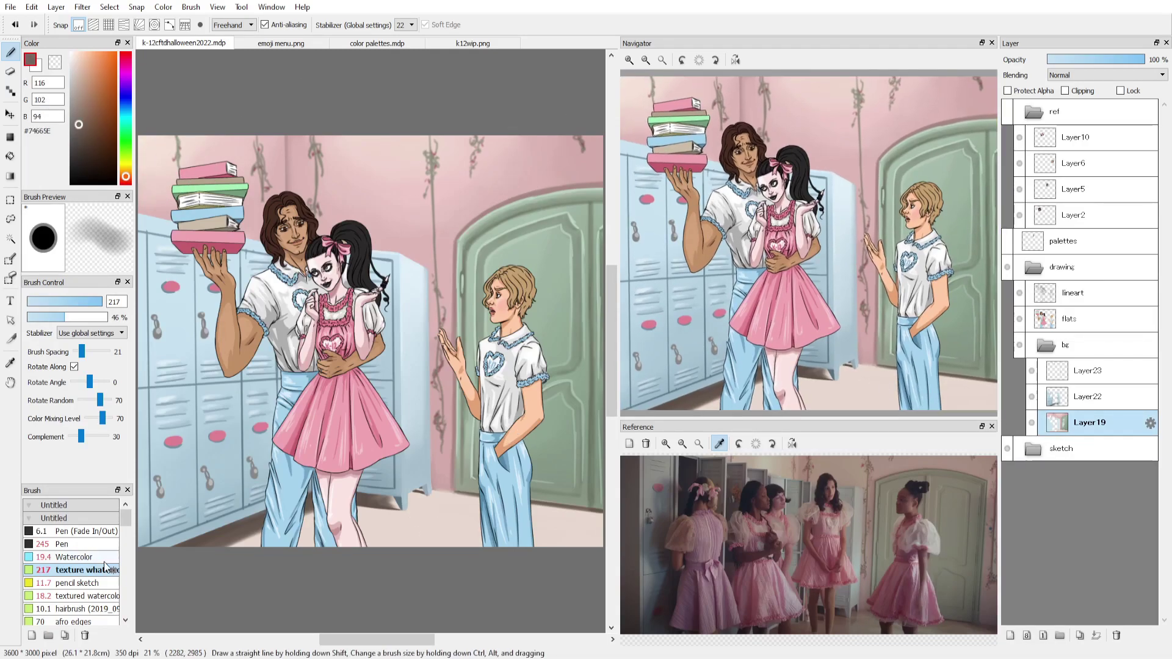
Repaint the floor in browns on Layer19 with the textured watercolor brush at size 117, using 81% and 29% opacity and #74665E, #C8A48D, #8F7D71 and #9E8578.
{"action": "left_click", "coordinate": [105, 566]}
{"action": "left_click", "coordinate": [79, 596]}
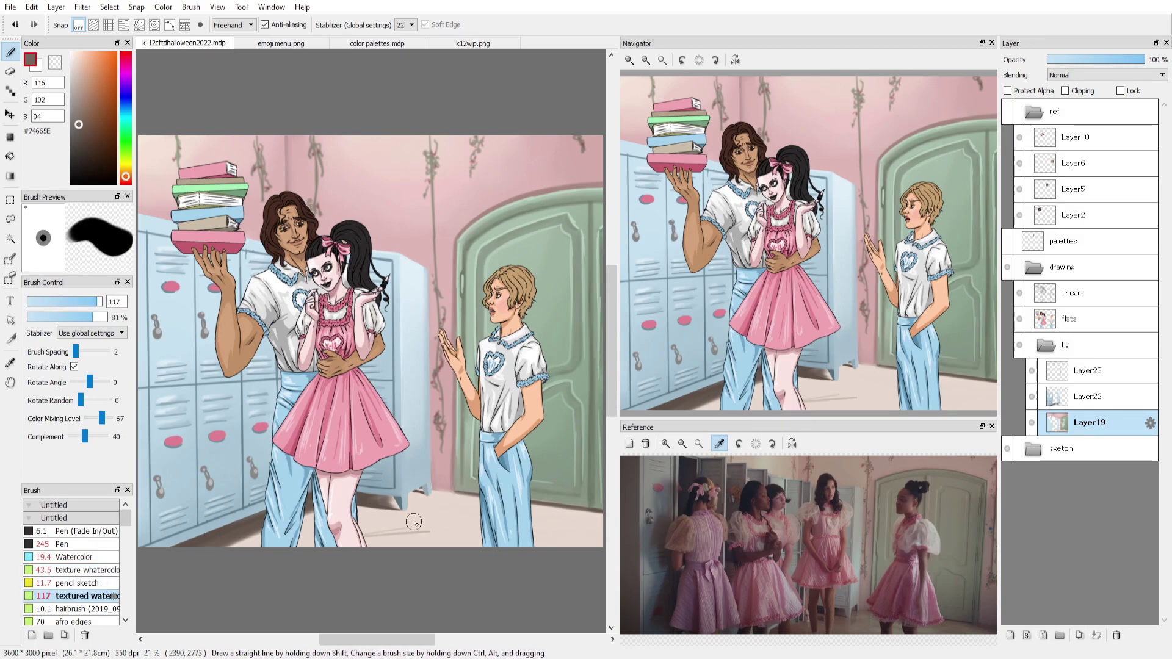
{"action": "mouse_move", "coordinate": [454, 534]}
{"action": "left_mouse_down"}
{"action": "mouse_move", "coordinate": [417, 500]}
{"action": "mouse_move", "coordinate": [464, 537]}
{"action": "mouse_move", "coordinate": [428, 536]}
{"action": "mouse_move", "coordinate": [601, 543]}
{"action": "left_mouse_up"}
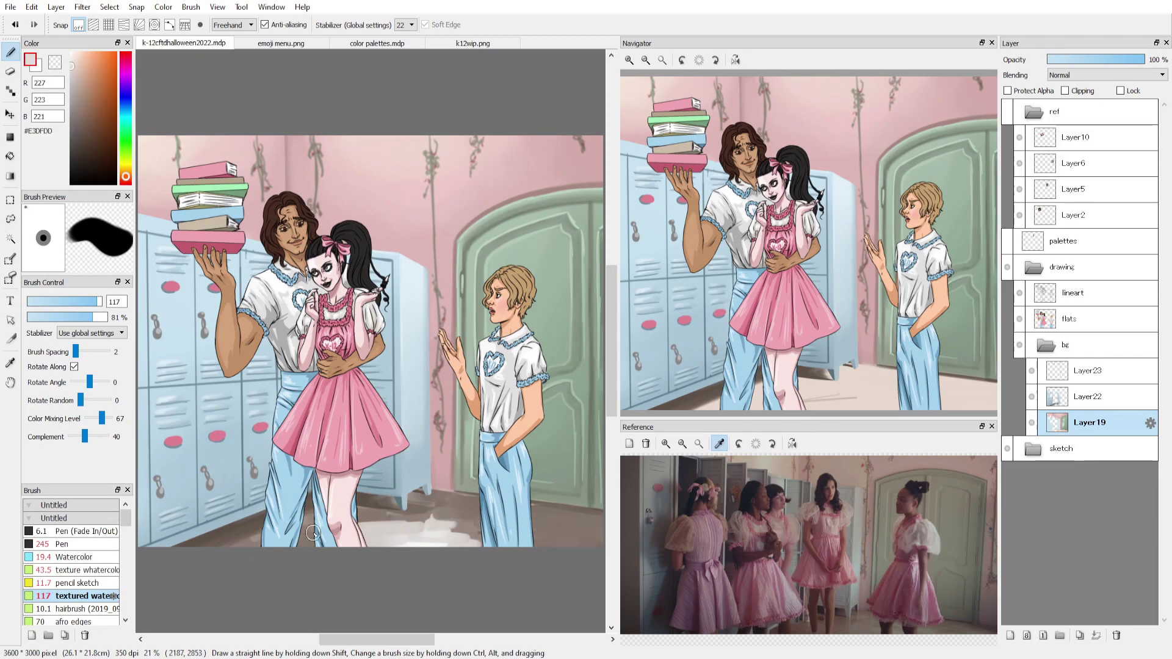
{"action": "mouse_move", "coordinate": [566, 545]}
{"action": "left_mouse_down"}
{"action": "mouse_move", "coordinate": [553, 501]}
{"action": "mouse_move", "coordinate": [460, 533]}
{"action": "left_mouse_up"}
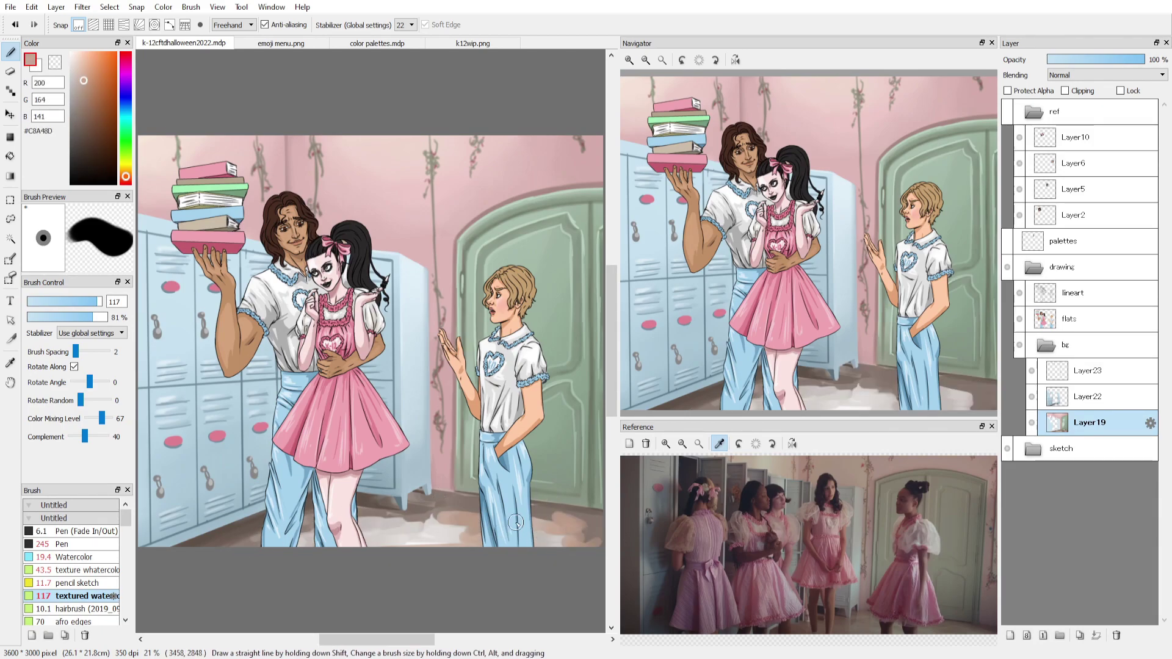
{"action": "mouse_move", "coordinate": [369, 540]}
{"action": "left_mouse_down"}
{"action": "mouse_move", "coordinate": [448, 529]}
{"action": "mouse_move", "coordinate": [421, 530]}
{"action": "left_mouse_up"}
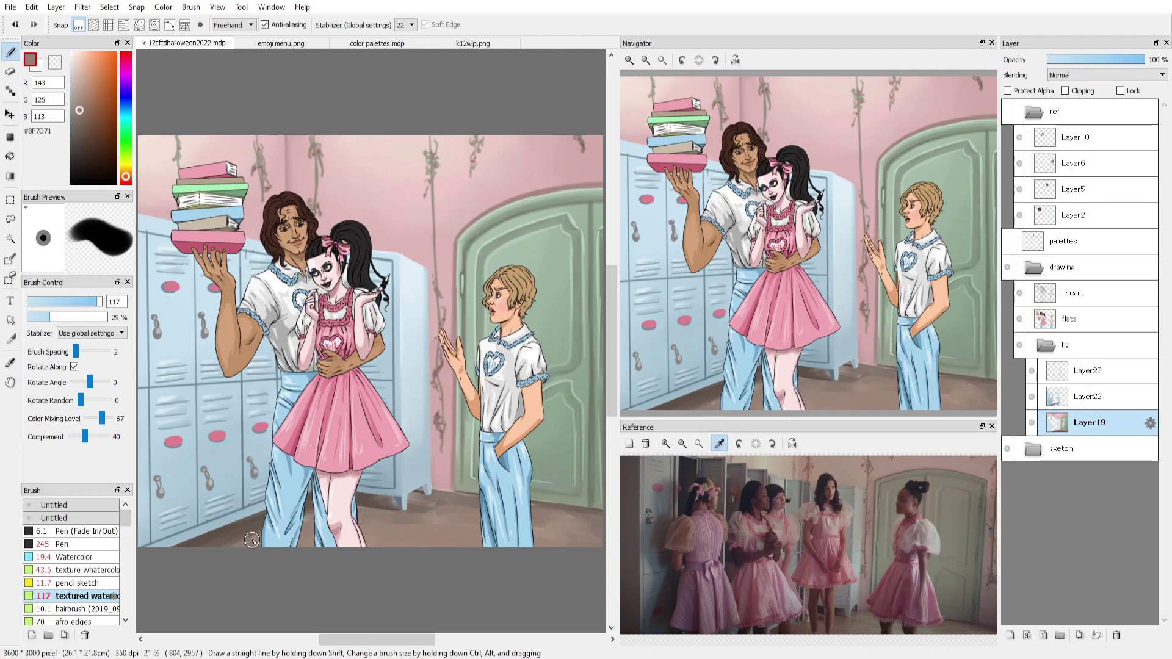
{"action": "left_click", "coordinate": [455, 517], "text": "alt"}
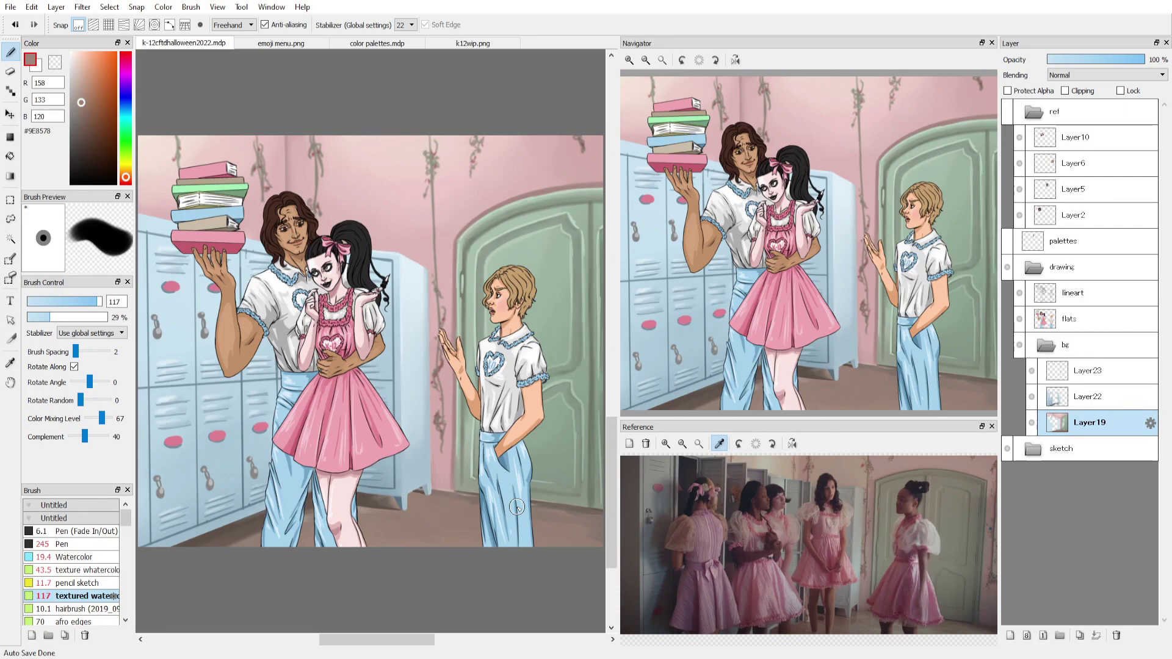
Highlight the edges of the pink locker ovals on Layer22 with the pencil sketch brush at size 11.7 and 53% opacity in #EFA5B2.
{"action": "left_click", "coordinate": [1089, 396]}
{"action": "left_click", "coordinate": [351, 427], "text": "alt"}
{"action": "left_click", "coordinate": [76, 583]}
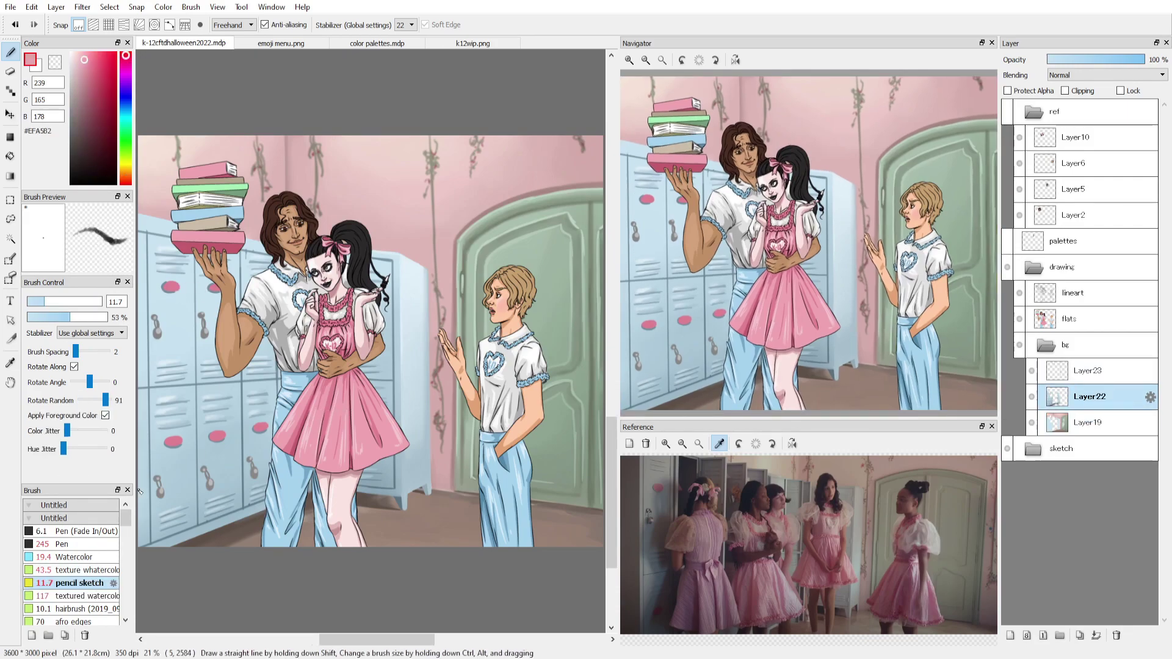
{"action": "scroll", "coordinate": [334, 251], "scroll_direction": "up", "scroll_amount": 5}
{"action": "scroll", "coordinate": [299, 385], "scroll_direction": "down", "scroll_amount": 5}
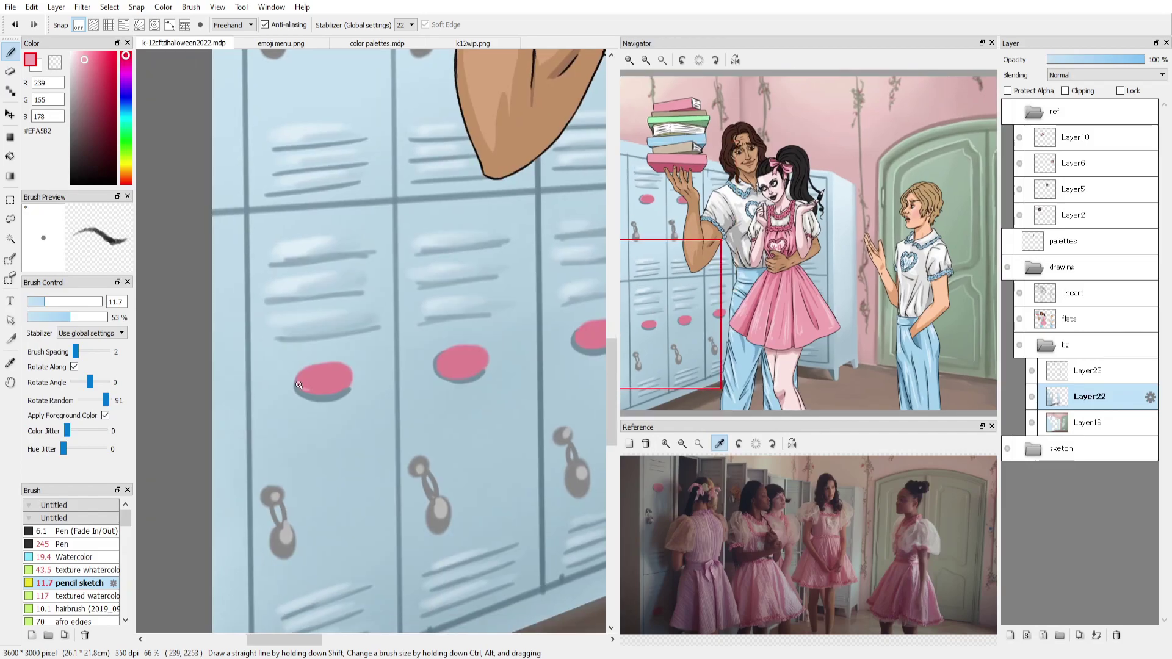
{"action": "scroll", "coordinate": [504, 340], "scroll_direction": "right", "scroll_amount": 5}
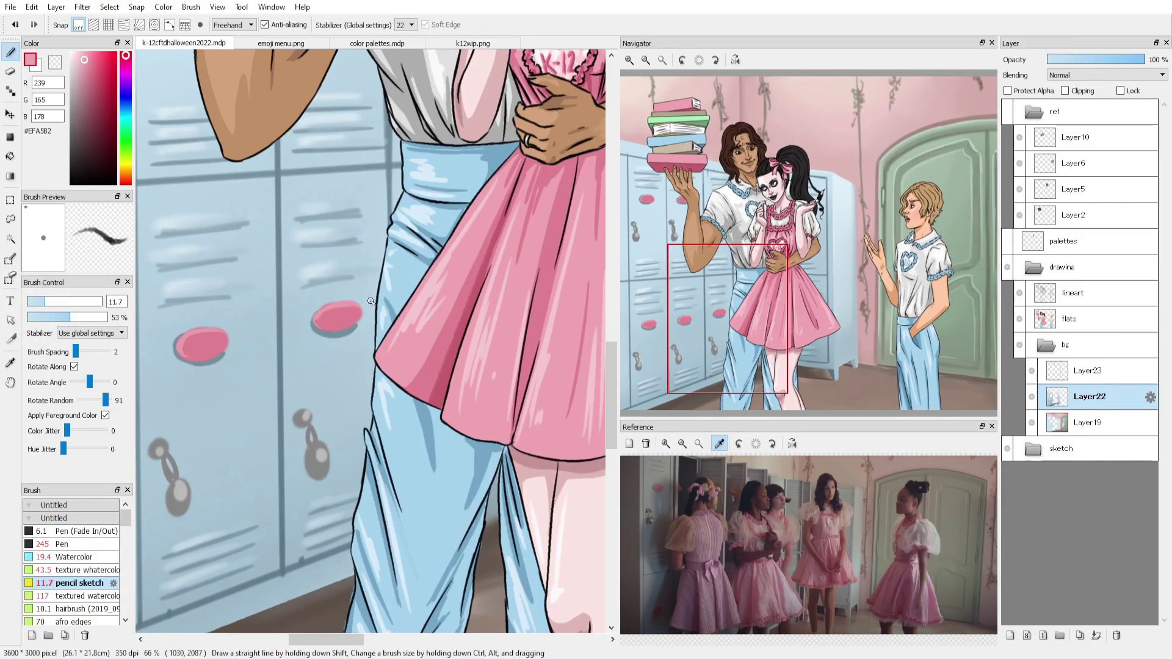
{"action": "left_click", "coordinate": [702, 210]}
{"action": "scroll", "coordinate": [702, 210], "scroll_direction": "down", "scroll_amount": 3}
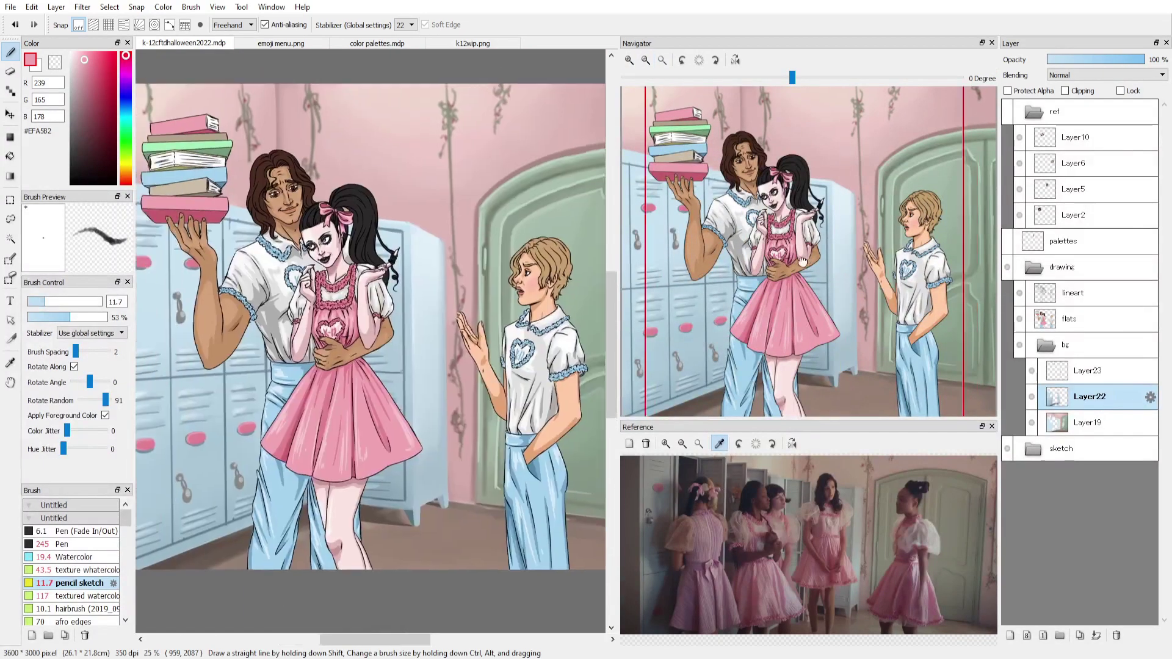
{"action": "left_click", "coordinate": [790, 283]}
{"action": "left_click", "coordinate": [662, 60]}
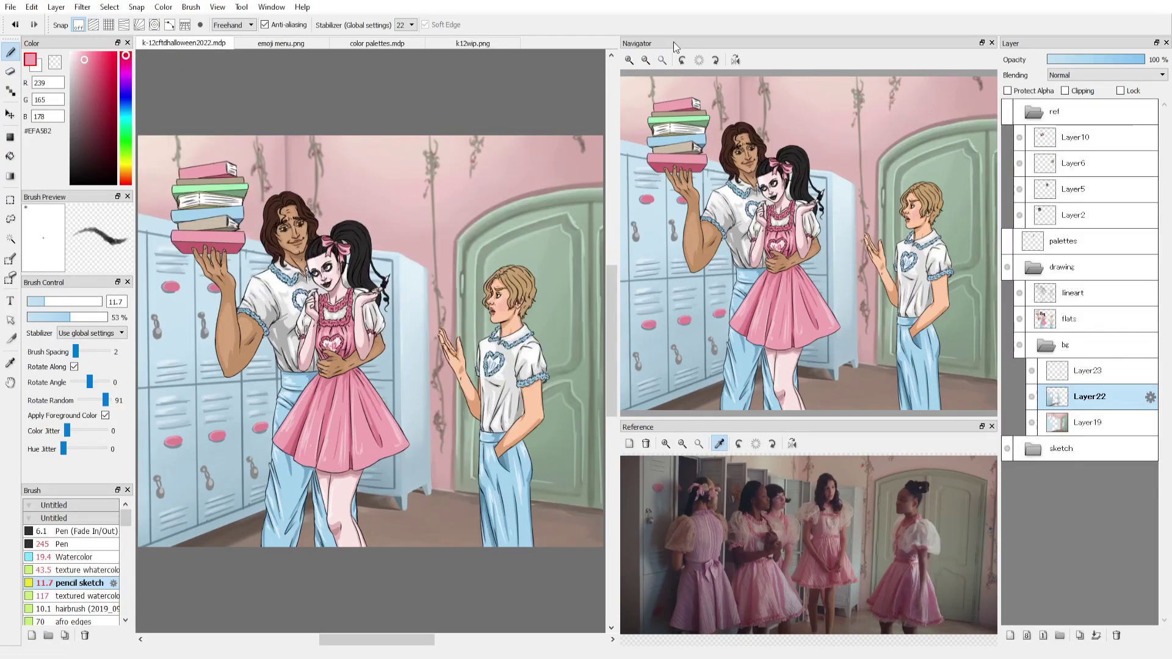
Create a silhouette of the characters in the bg folder by clipping a #B217B5 fill to a merged copy of them.
{"action": "key", "text": "ctrl+shift+n"}
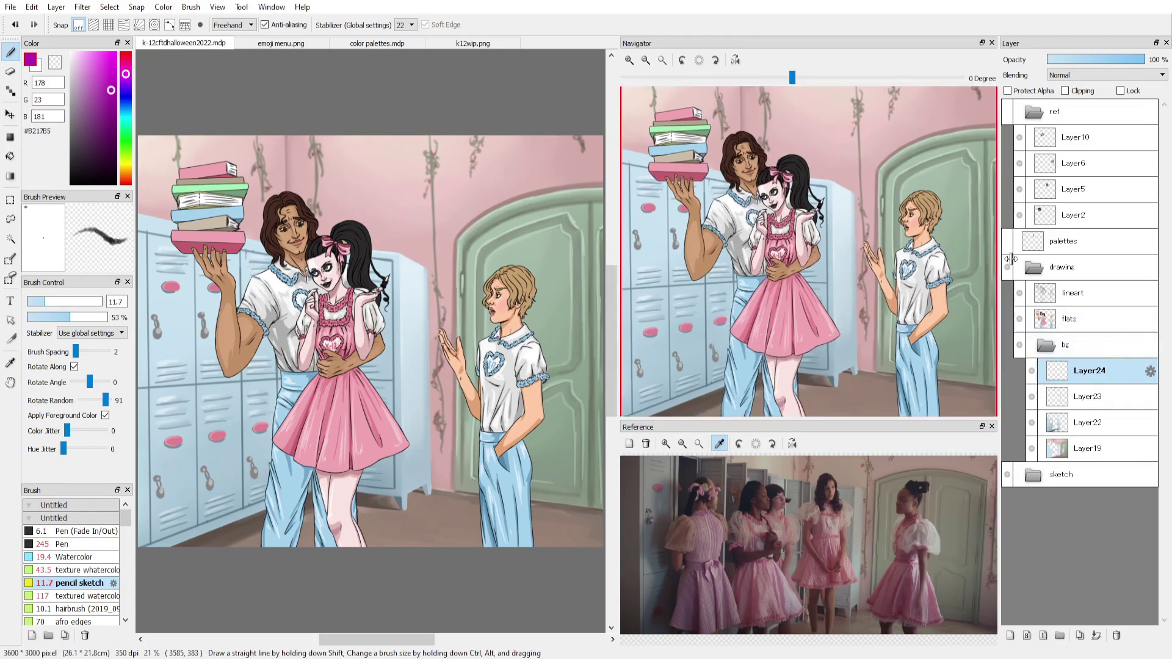
{"action": "left_click", "coordinate": [1019, 345]}
{"action": "left_click", "coordinate": [1051, 268]}
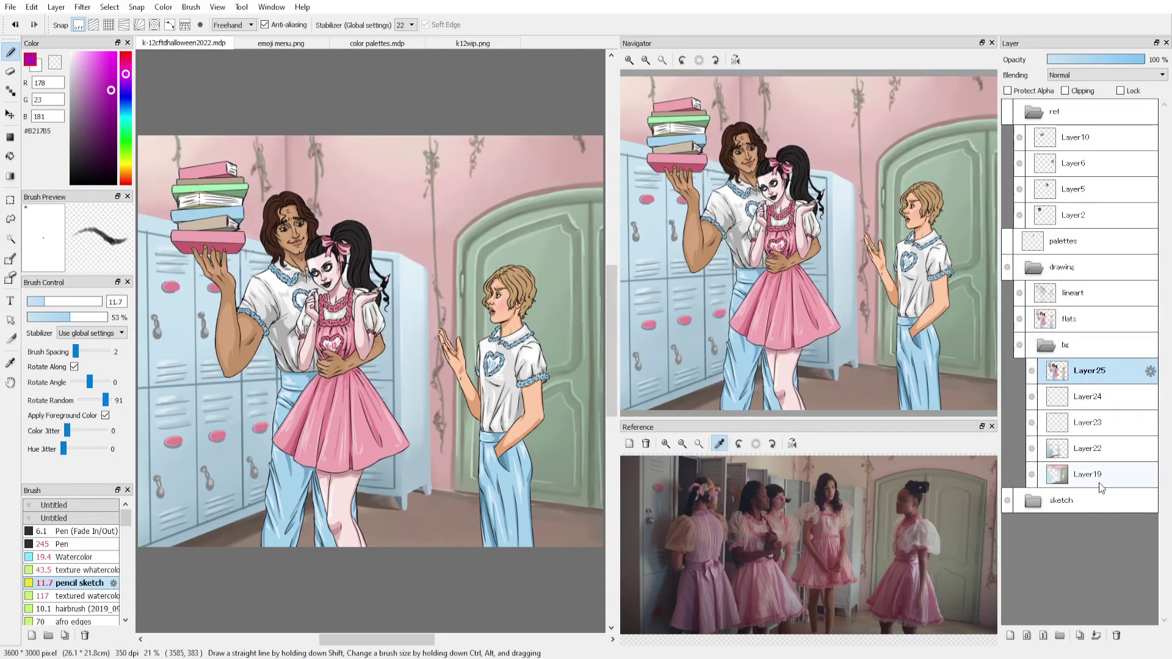
{"action": "left_click", "coordinate": [1065, 91]}
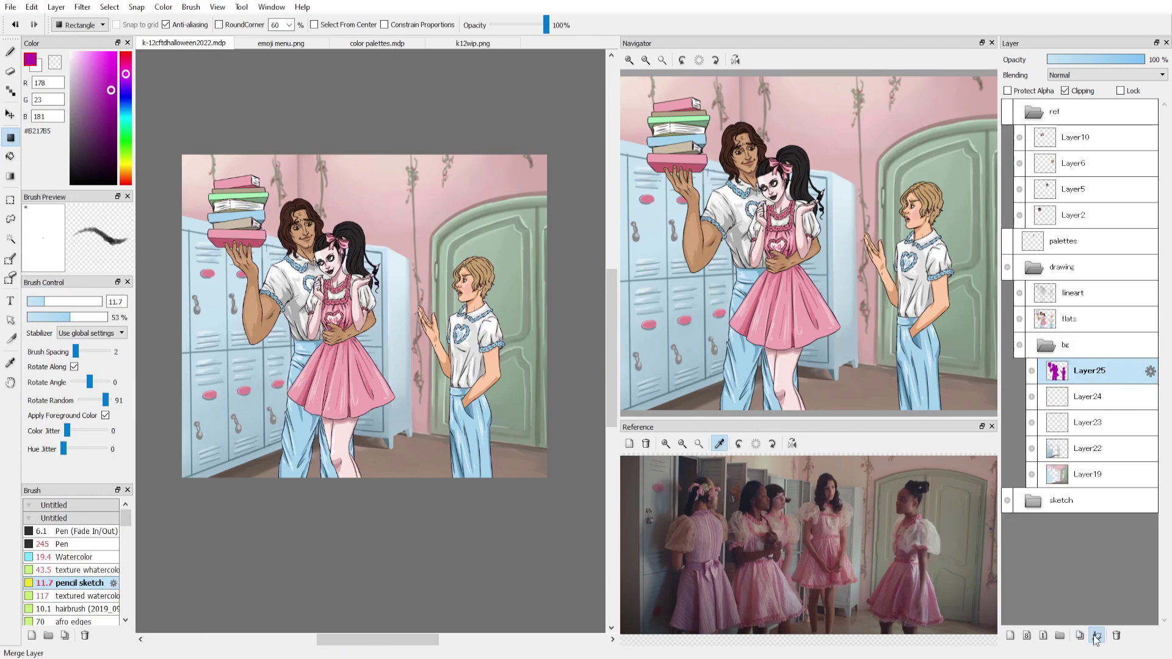
Transform the purple silhouette layer, shifting, tilting and skewing it down beside the characters as a cast shadow.
{"action": "key", "text": "ctrl+t"}
{"action": "left_click_drag", "start_coordinate": [533, 255], "coordinate": [519, 257]}
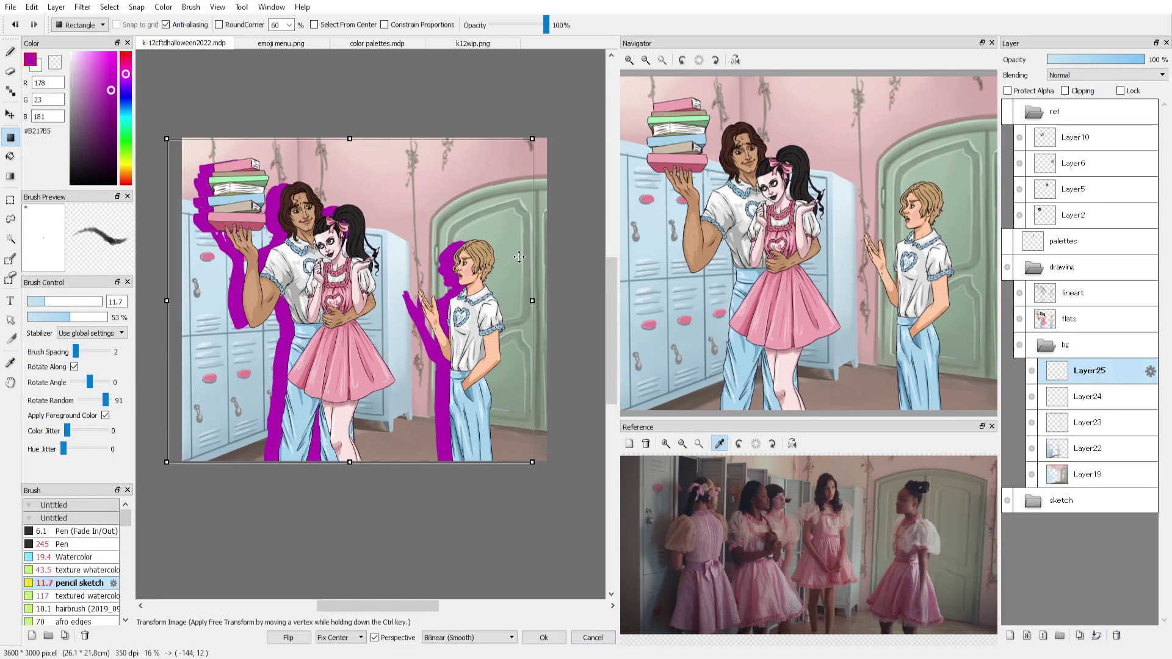
{"action": "left_click_drag", "start_coordinate": [167, 462], "coordinate": [189, 482]}
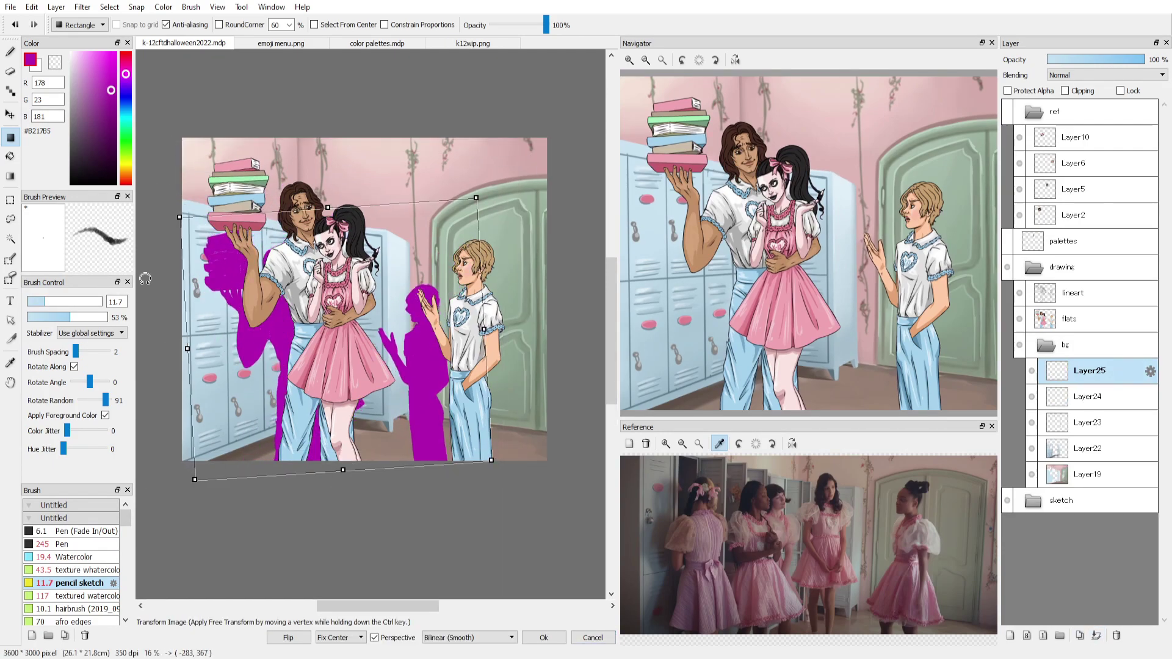
{"action": "left_click_drag", "start_coordinate": [144, 273], "coordinate": [168, 209]}
{"action": "left_click", "coordinate": [542, 638]}
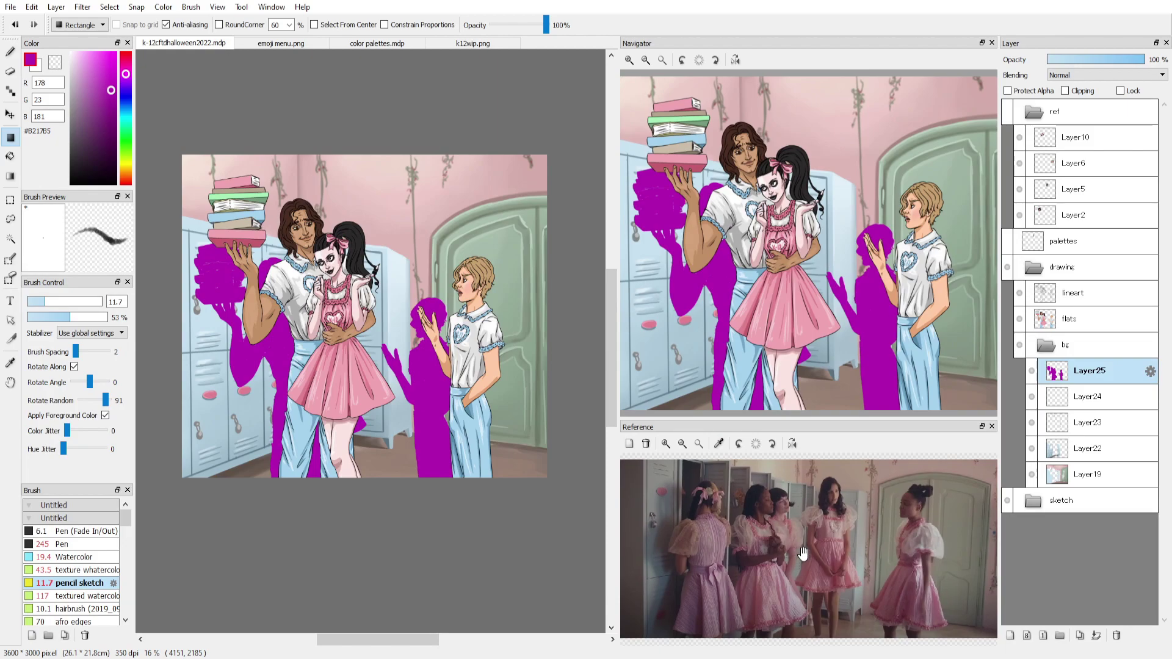
Flatten the blond character's purple cast shadow onto the floor beside the legs with a perspective transform on Layer25.
{"action": "left_click_drag", "start_coordinate": [376, 269], "coordinate": [548, 478]}
{"action": "key", "text": "ctrl+t"}
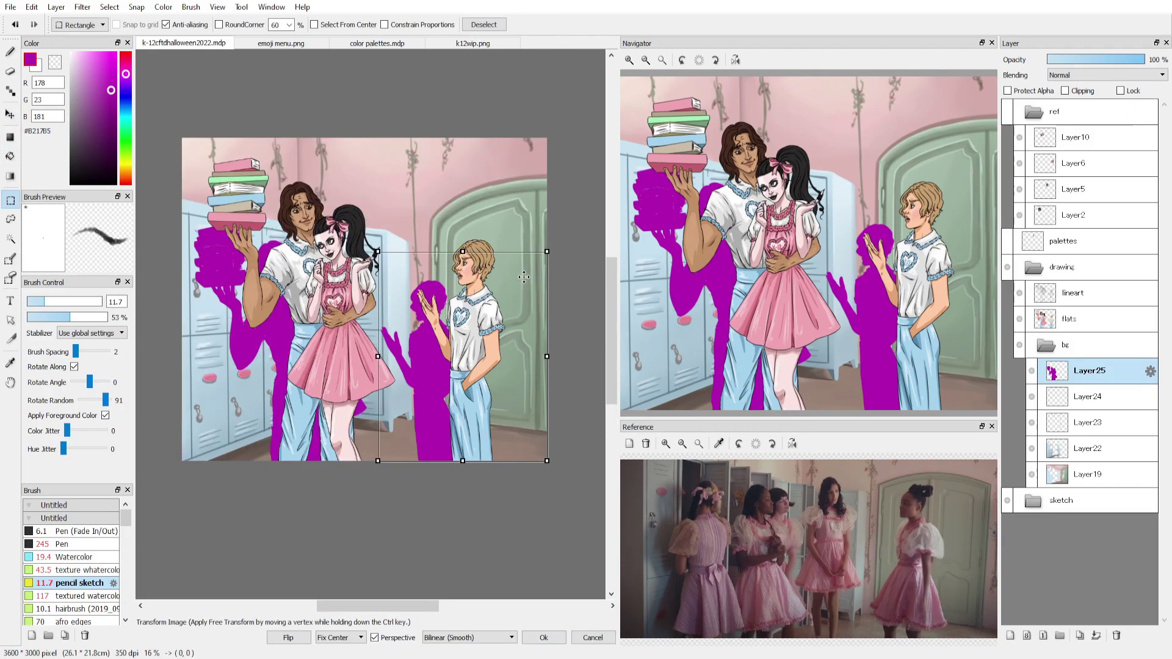
{"action": "left_click_drag", "start_coordinate": [547, 252], "coordinate": [446, 417]}
{"action": "left_click_drag", "start_coordinate": [376, 252], "coordinate": [373, 440]}
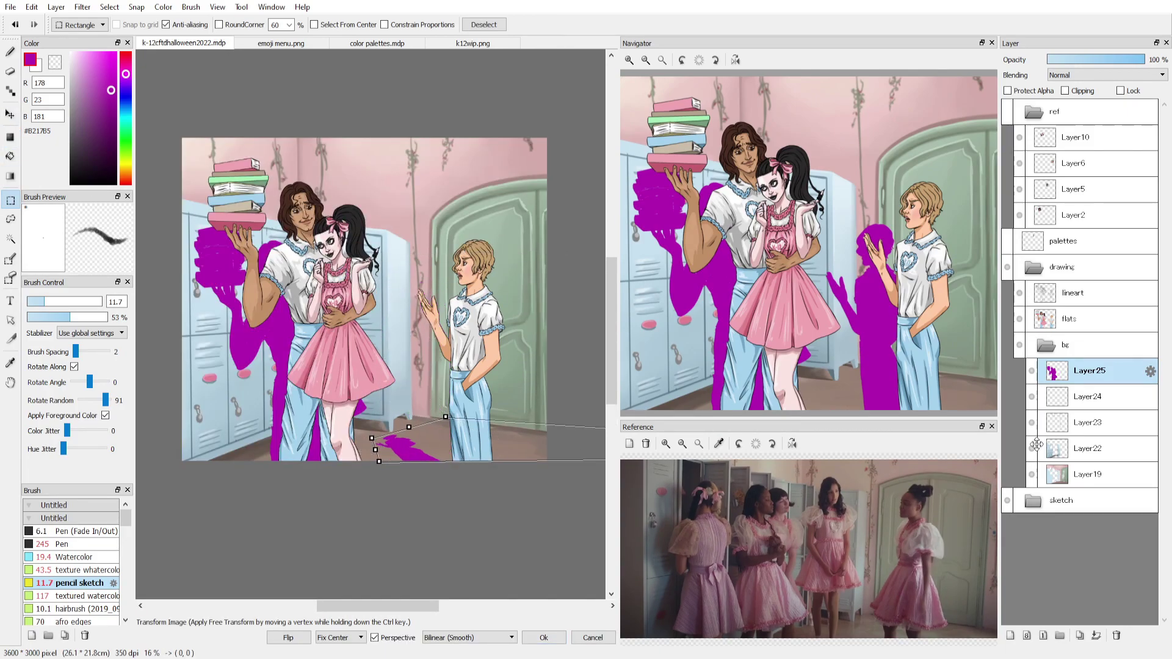
{"action": "left_click", "coordinate": [543, 637]}
{"action": "key", "text": "ctrl+t"}
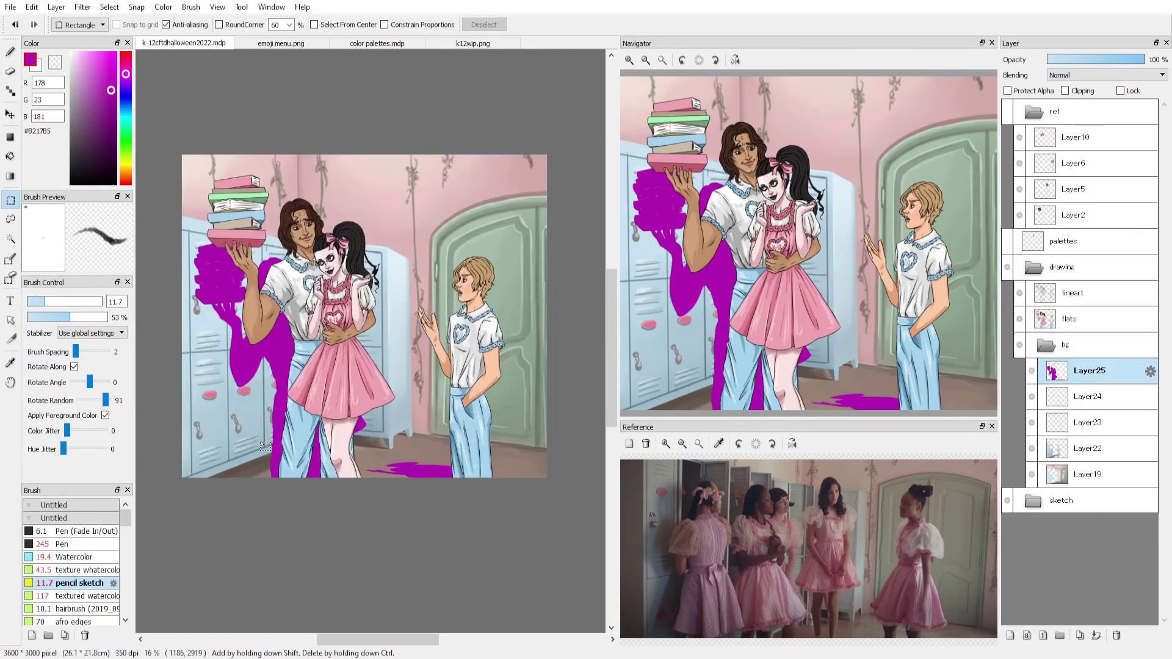
Copy part of the purple shadow to a new layer and transform it across the floor at the couple's feet.
{"action": "left_click", "coordinate": [10, 218]}
{"action": "mouse_move", "coordinate": [171, 182]}
{"action": "left_mouse_down"}
{"action": "mouse_move", "coordinate": [267, 554]}
{"action": "mouse_move", "coordinate": [173, 183]}
{"action": "left_mouse_up"}
{"action": "key", "text": "ctrl+c"}
{"action": "key", "text": "ctrl+v"}
{"action": "key", "text": "ctrl+t"}
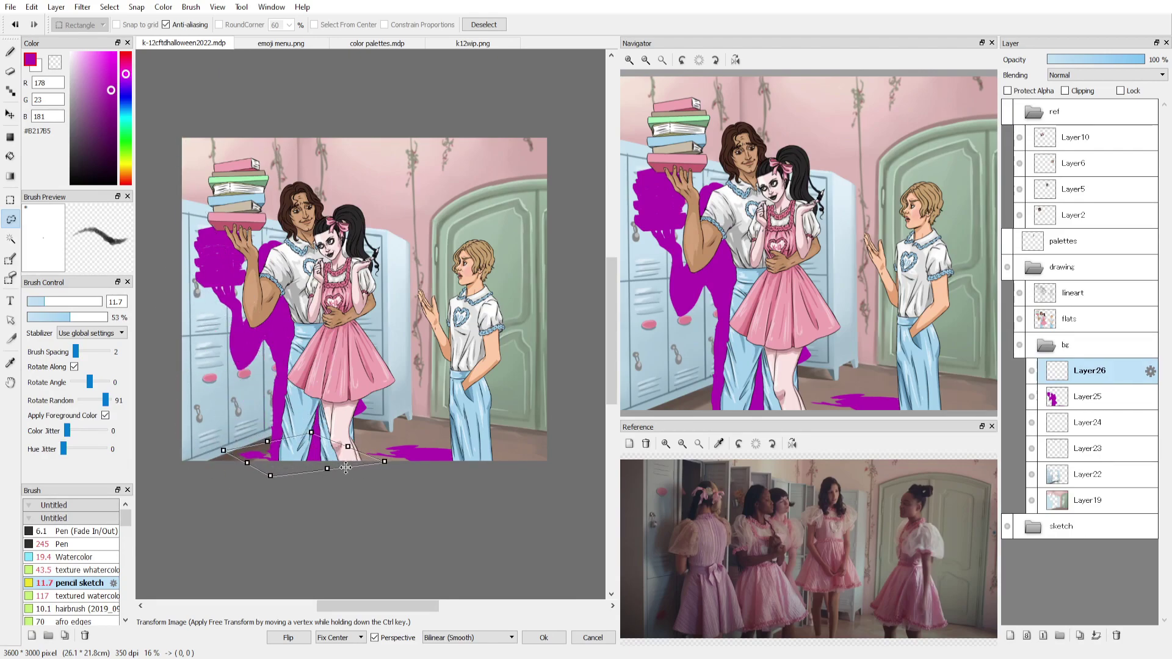
{"action": "key", "text": "Return"}
Erase the leftover purple beside the pink-dressed girl's leg on Layer25 with the eraser at size 172.
{"action": "key", "text": "e"}
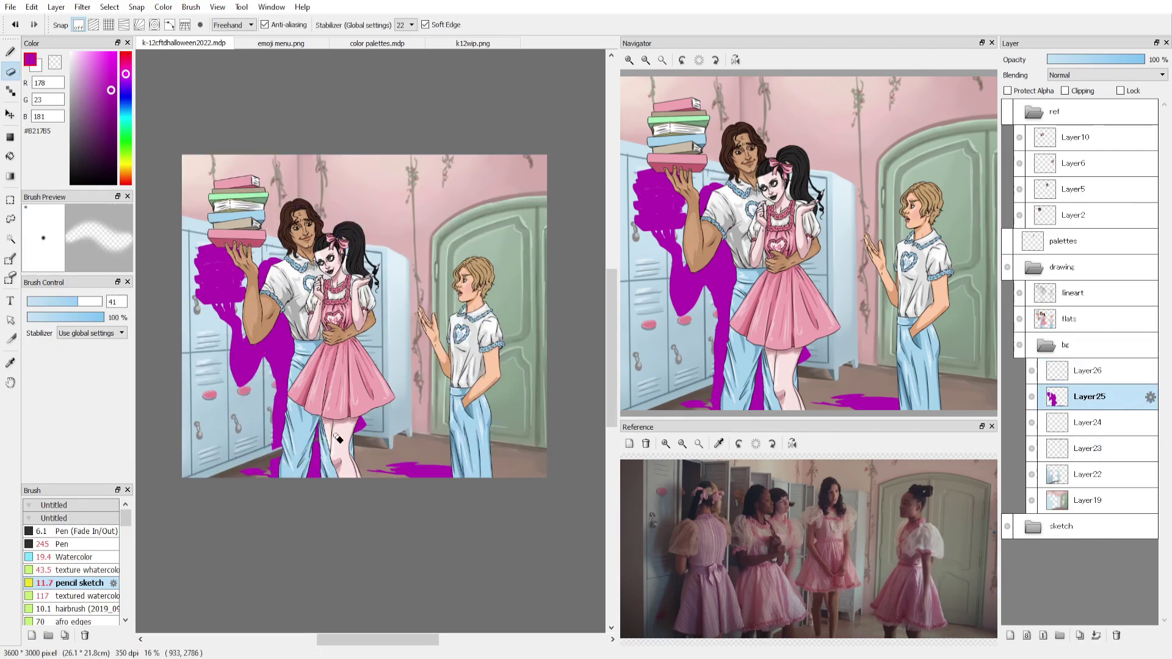
{"action": "key", "text": "bracketright"}
{"action": "key", "text": "bracketright"}
{"action": "key", "text": "bracketright"}
{"action": "key", "text": "bracketright"}
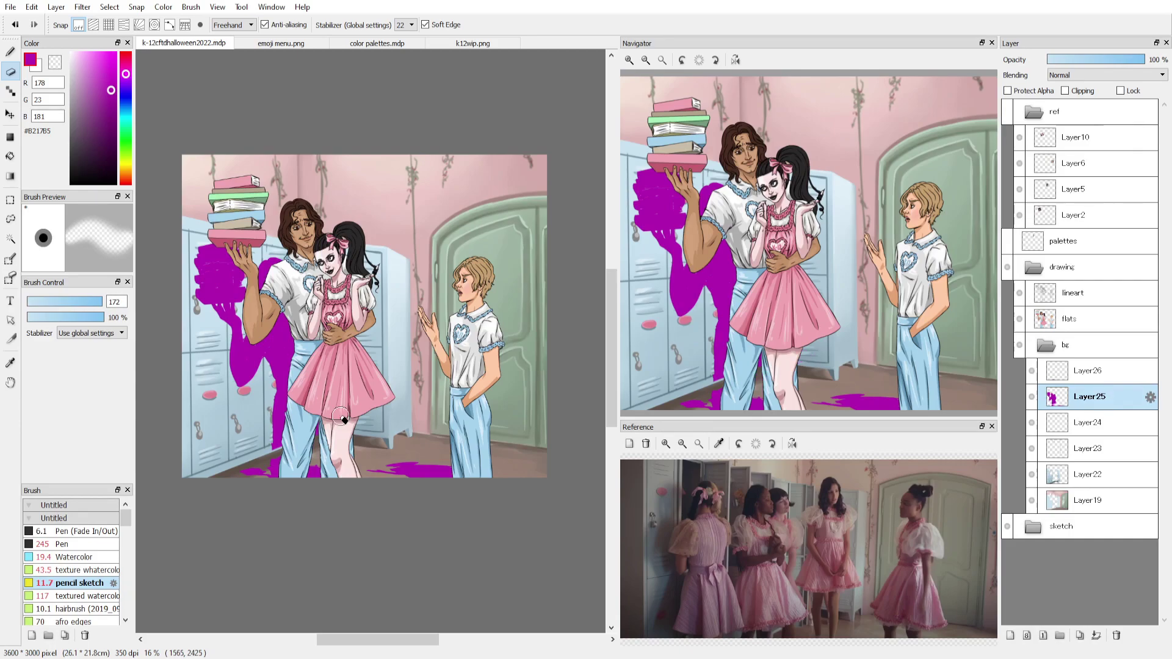
{"action": "key", "text": "ctrl+z"}
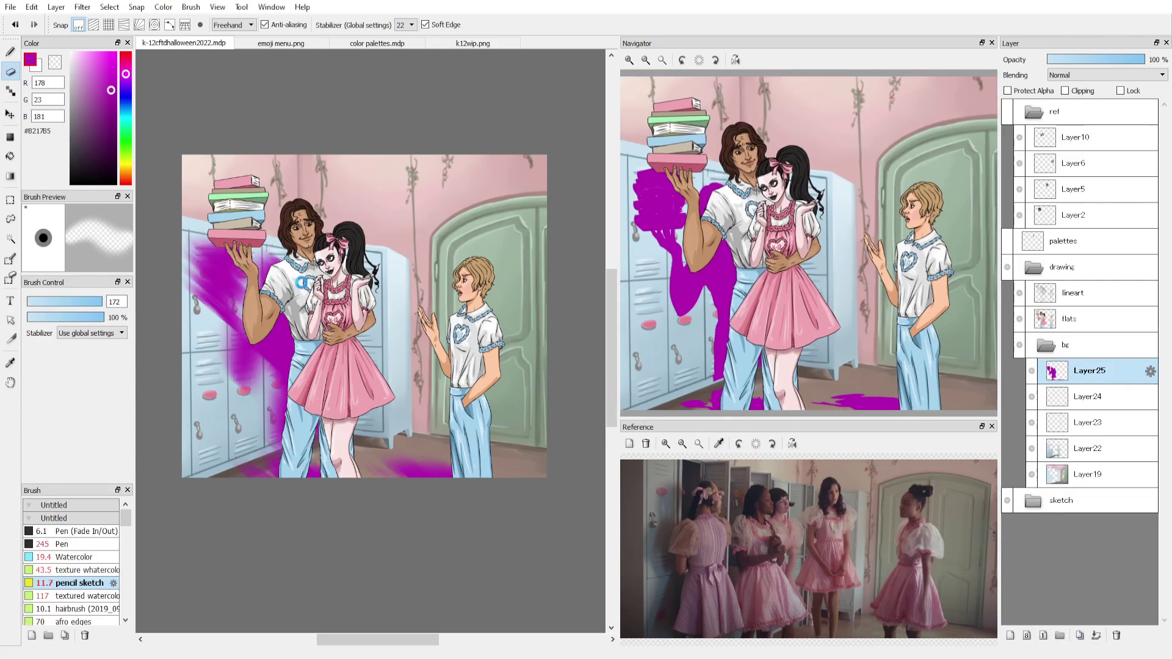
Save the file, then set the blurred shadows on Layer25 to Multiply blending at a reduced layer opacity.
{"action": "key", "text": "ctrl+s"}
{"action": "left_click", "coordinate": [1072, 75]}
{"action": "left_click", "coordinate": [1086, 99]}
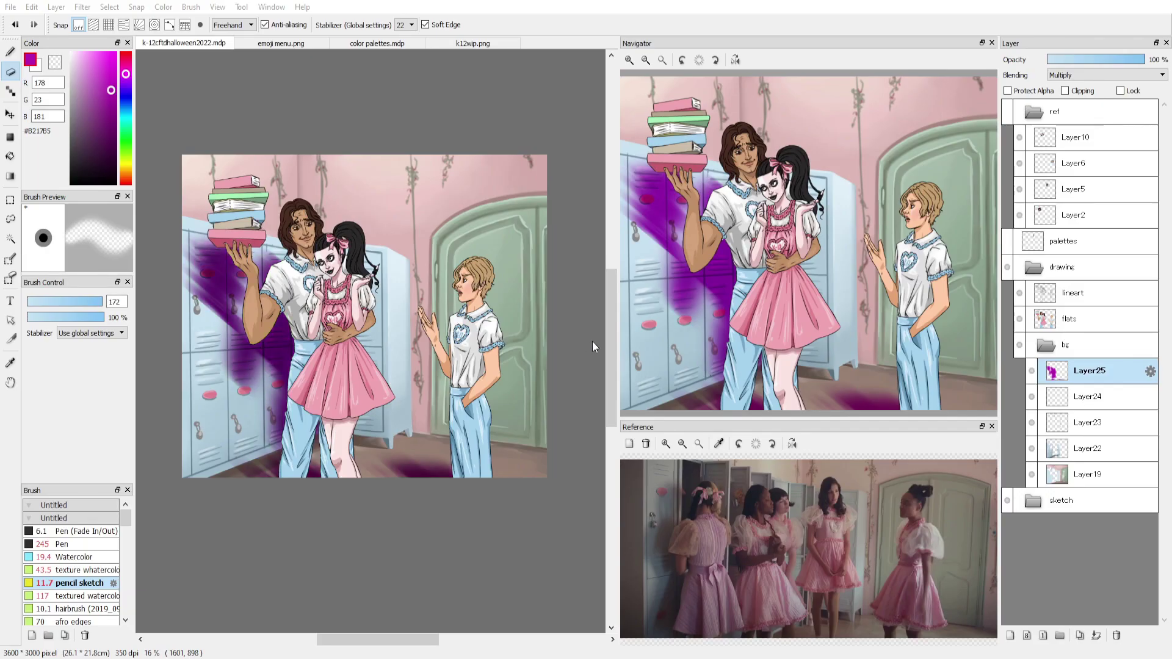
{"action": "left_click_drag", "start_coordinate": [1092, 58], "coordinate": [1067, 59]}
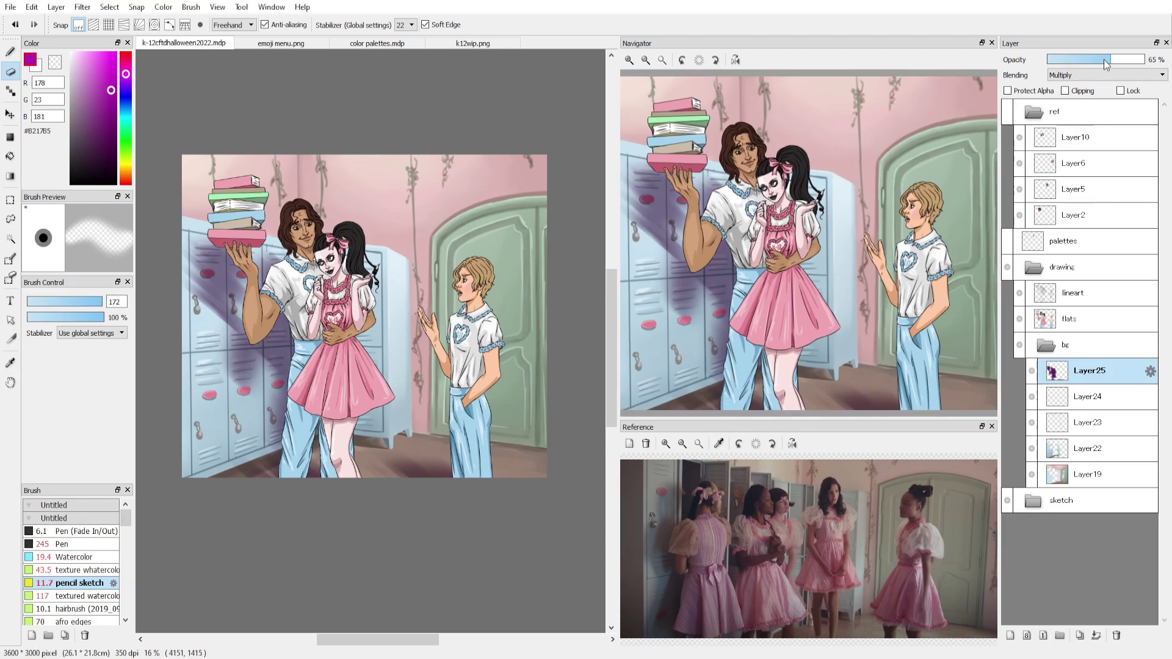
{"action": "left_click_drag", "start_coordinate": [1103, 59], "coordinate": [1079, 61]}
Prepare to shade the hair on the flats layer with the pencil sketch brush in #32201A sampled from the brown palette.
{"action": "left_click", "coordinate": [1068, 319]}
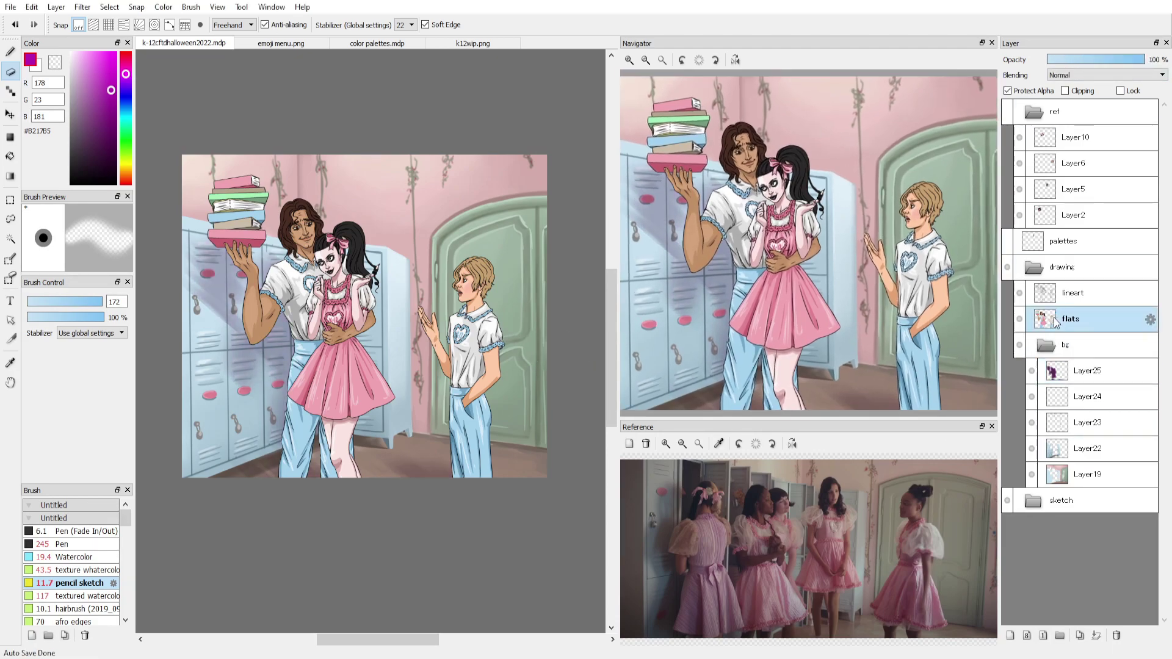
{"action": "scroll", "coordinate": [491, 132], "scroll_direction": "up", "scroll_amount": 5}
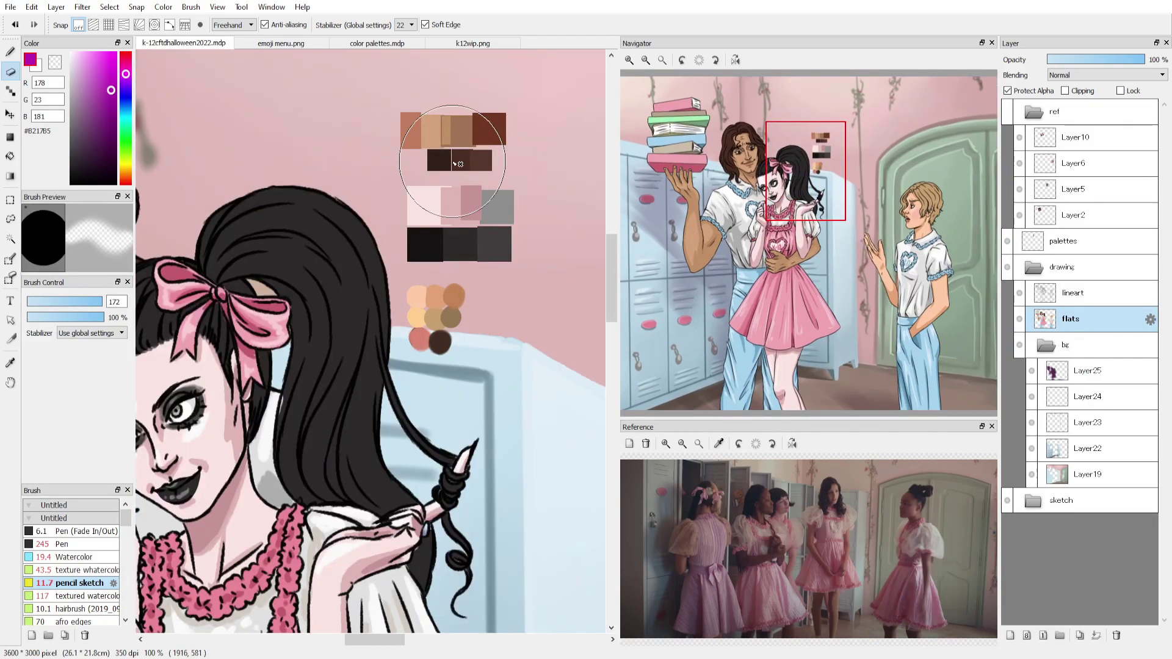
{"action": "left_click", "coordinate": [456, 164], "text": "alt"}
{"action": "left_click", "coordinate": [748, 162]}
{"action": "left_click", "coordinate": [104, 583]}
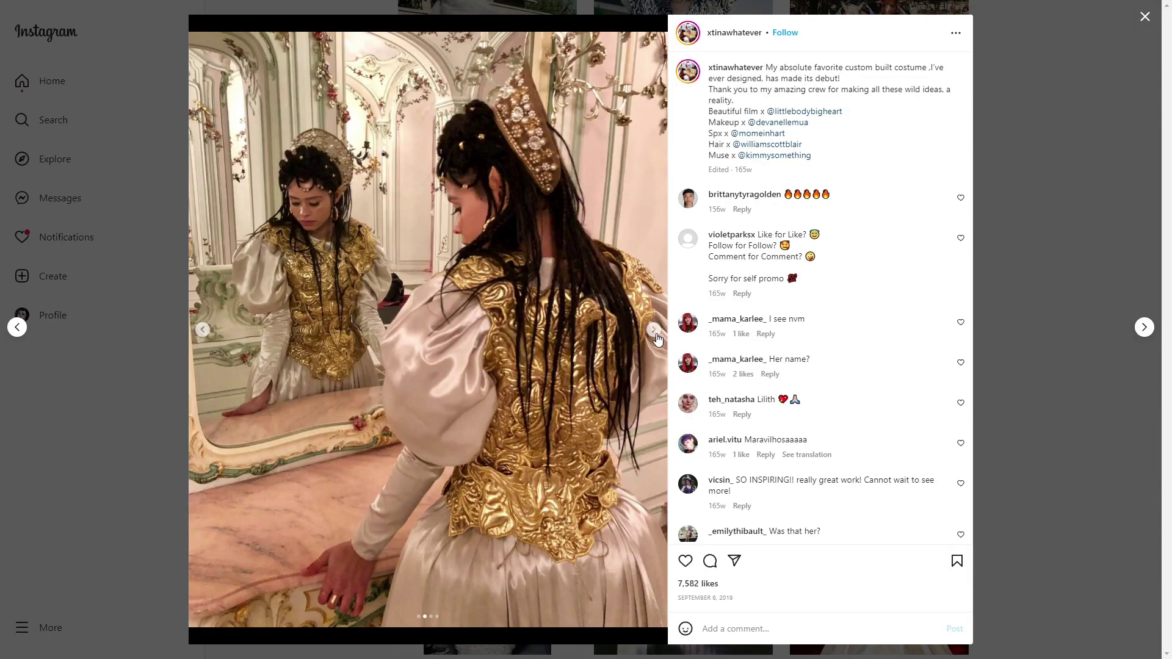
Look through the costume photos and clips from the K-12 film in the designer's Instagram posts.
{"action": "left_click", "coordinate": [653, 331]}
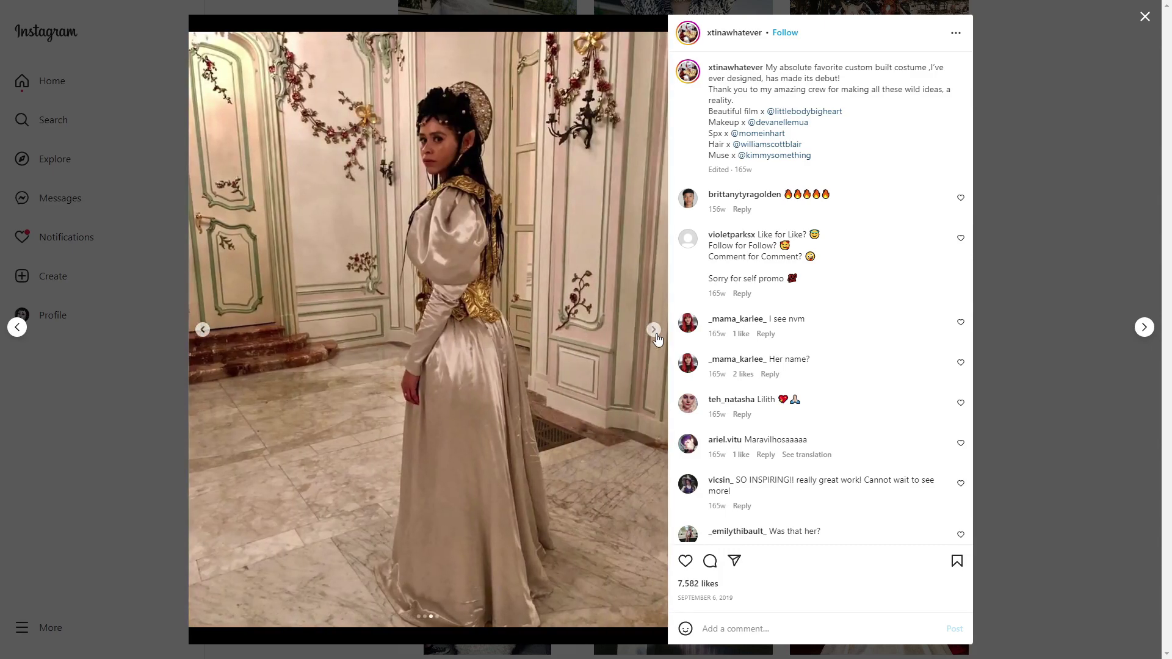
{"action": "left_click", "coordinate": [654, 331]}
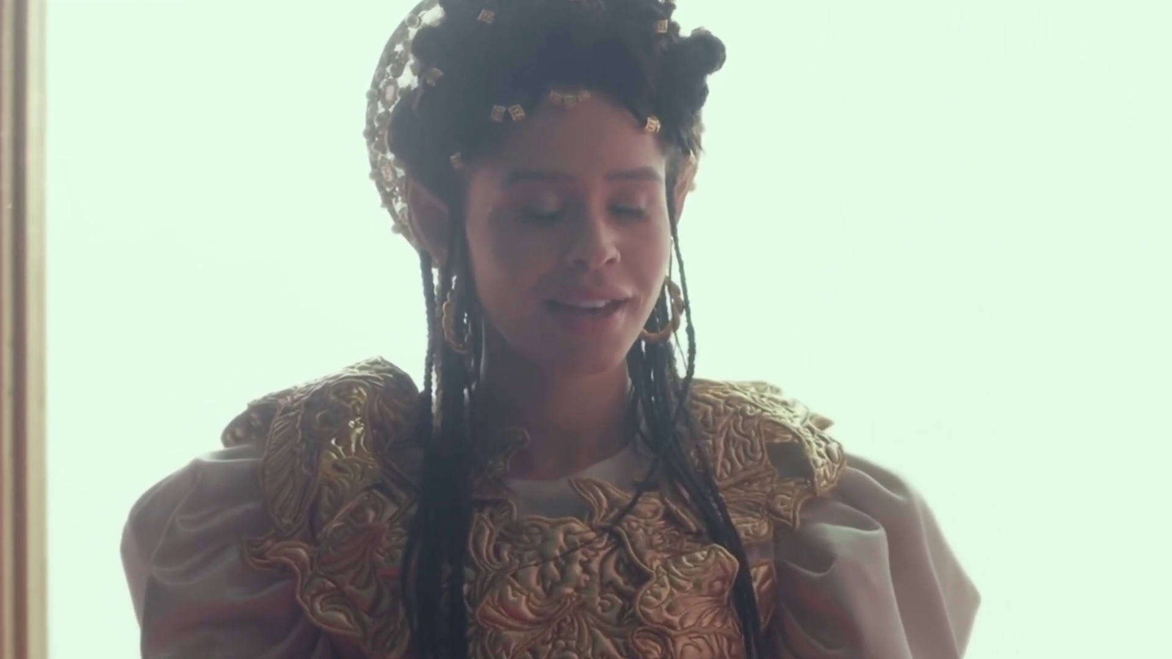
{"action": "key", "text": "Escape"}
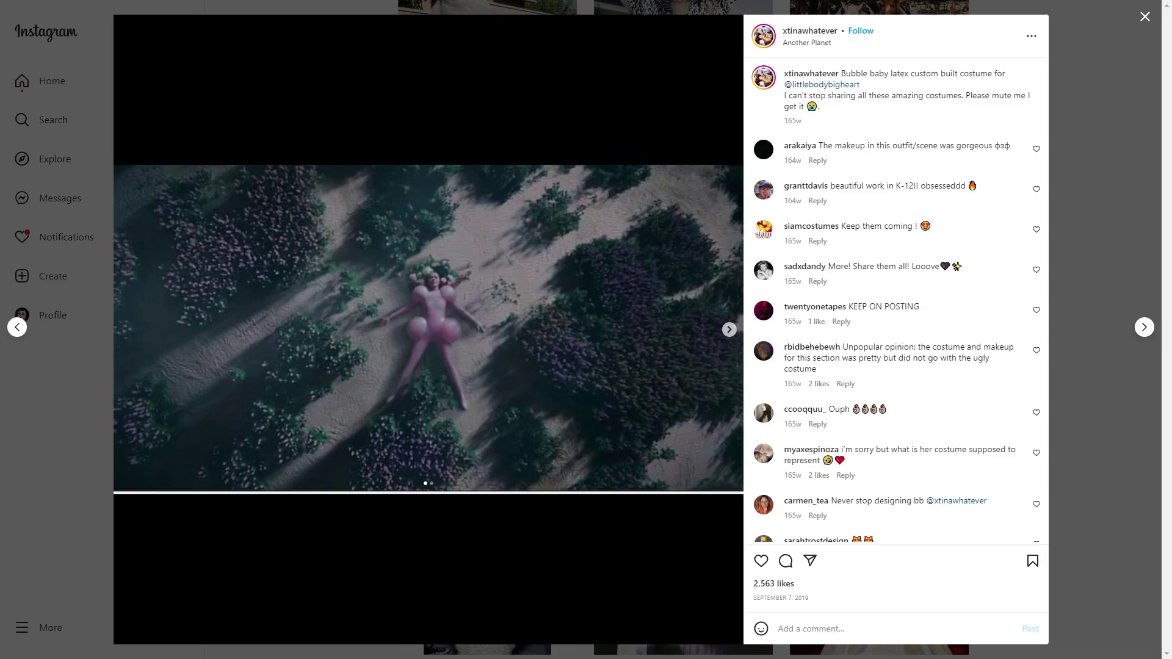
{"action": "left_click", "coordinate": [729, 331]}
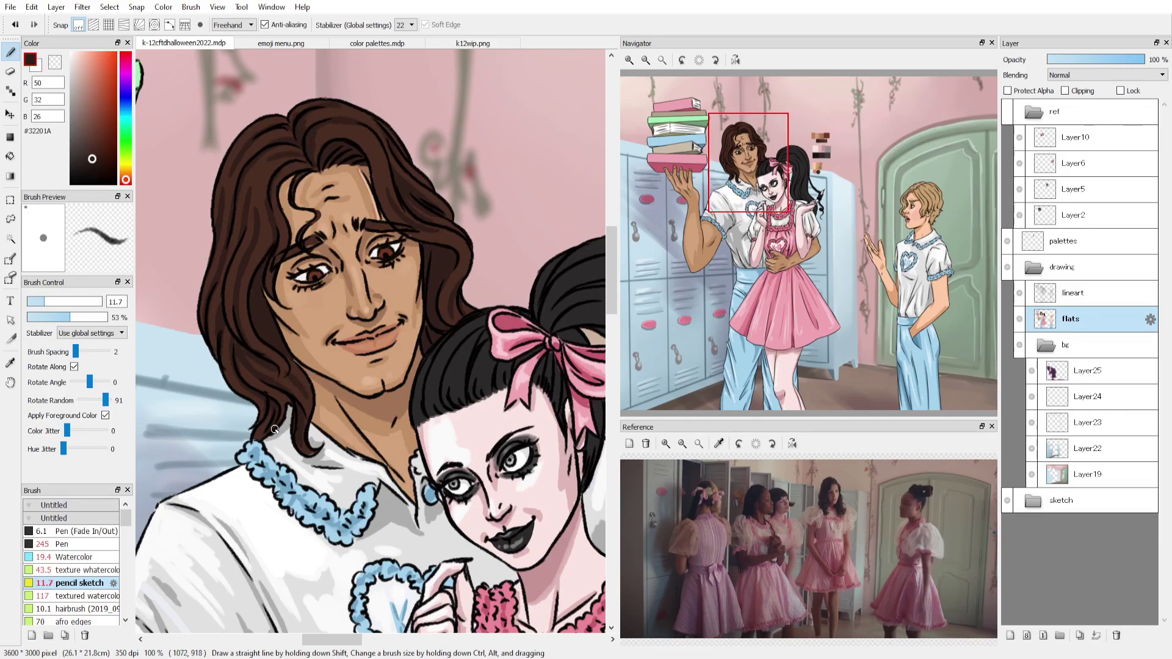
Shade the man's brown hair on the flats layer with the pencil sketch brush at size 7.3 in #32201A, #492D22 and #57382C.
{"action": "mouse_move", "coordinate": [266, 227]}
{"action": "left_mouse_down"}
{"action": "mouse_move", "coordinate": [270, 191]}
{"action": "mouse_move", "coordinate": [255, 174]}
{"action": "left_mouse_up"}
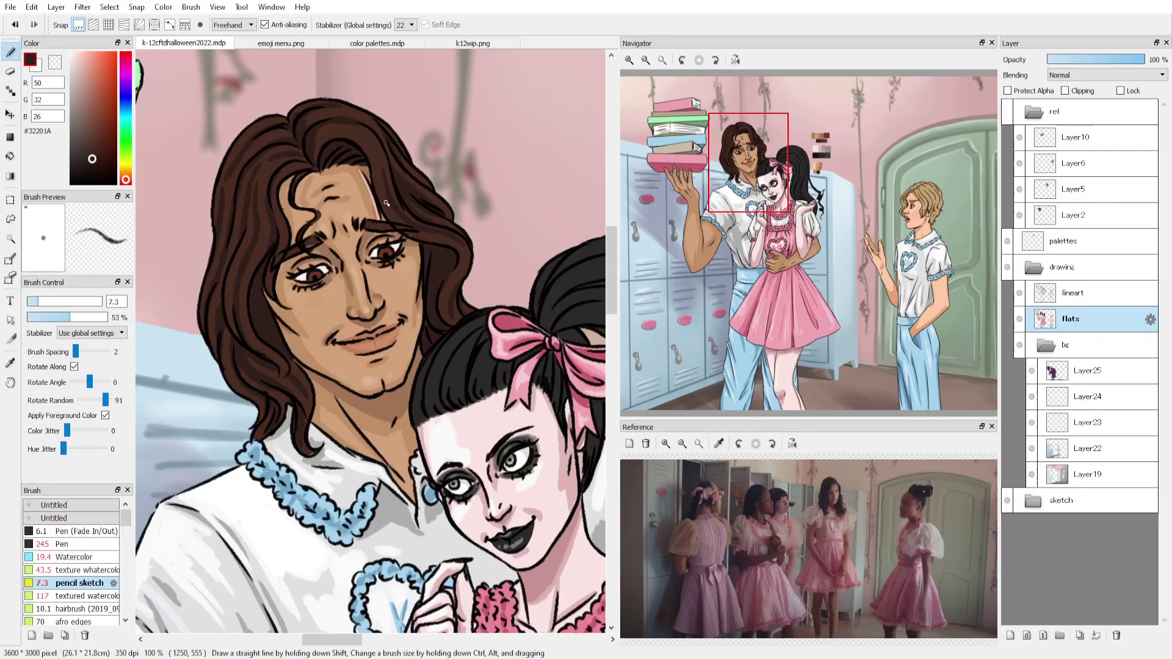
{"action": "left_click", "coordinate": [363, 180], "text": "alt"}
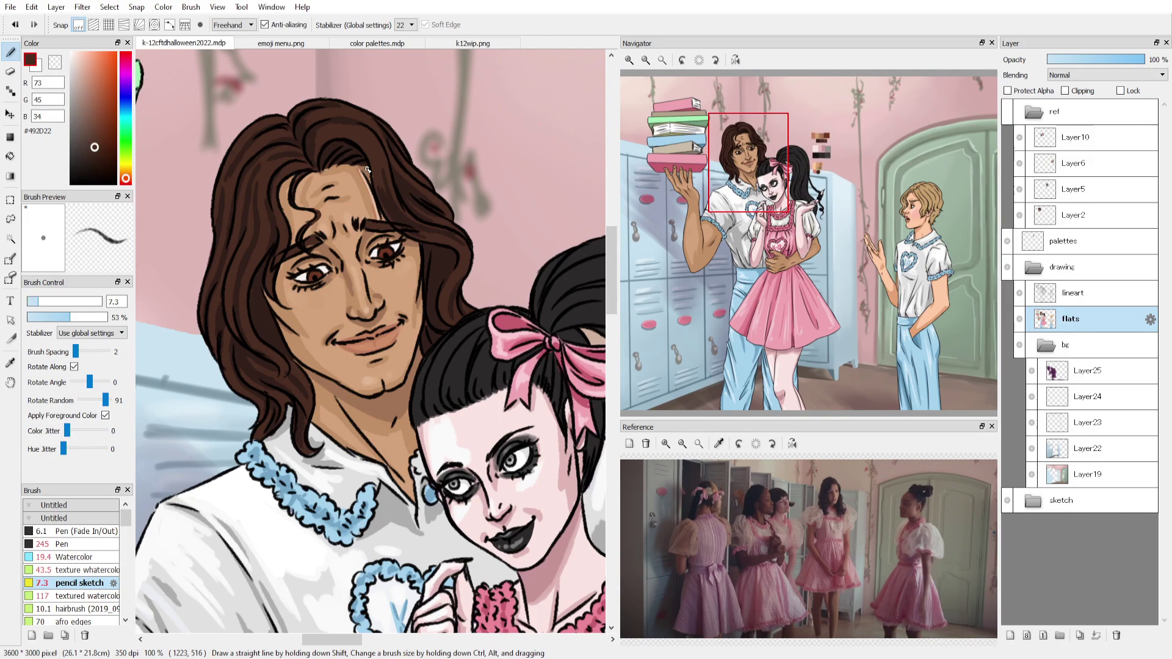
{"action": "left_click", "coordinate": [279, 260], "text": "alt"}
{"action": "left_click", "coordinate": [307, 275], "text": "alt"}
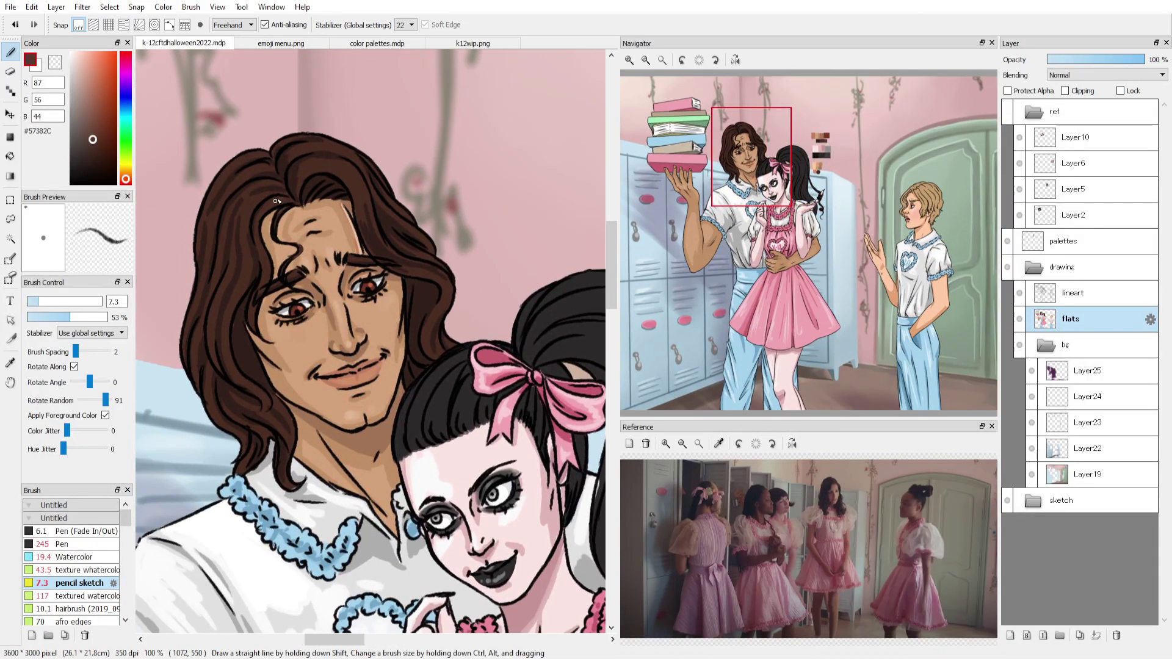
Paint highlight strands along the man's hair with the pencil sketch brush in #7B5748, blending them with #492D22.
{"action": "left_click", "coordinate": [272, 149], "text": "alt"}
{"action": "mouse_move", "coordinate": [242, 196]}
{"action": "left_mouse_down"}
{"action": "mouse_move", "coordinate": [248, 160]}
{"action": "mouse_move", "coordinate": [272, 119]}
{"action": "mouse_move", "coordinate": [322, 116]}
{"action": "mouse_move", "coordinate": [320, 142]}
{"action": "mouse_move", "coordinate": [305, 154]}
{"action": "mouse_move", "coordinate": [333, 152]}
{"action": "left_mouse_up"}
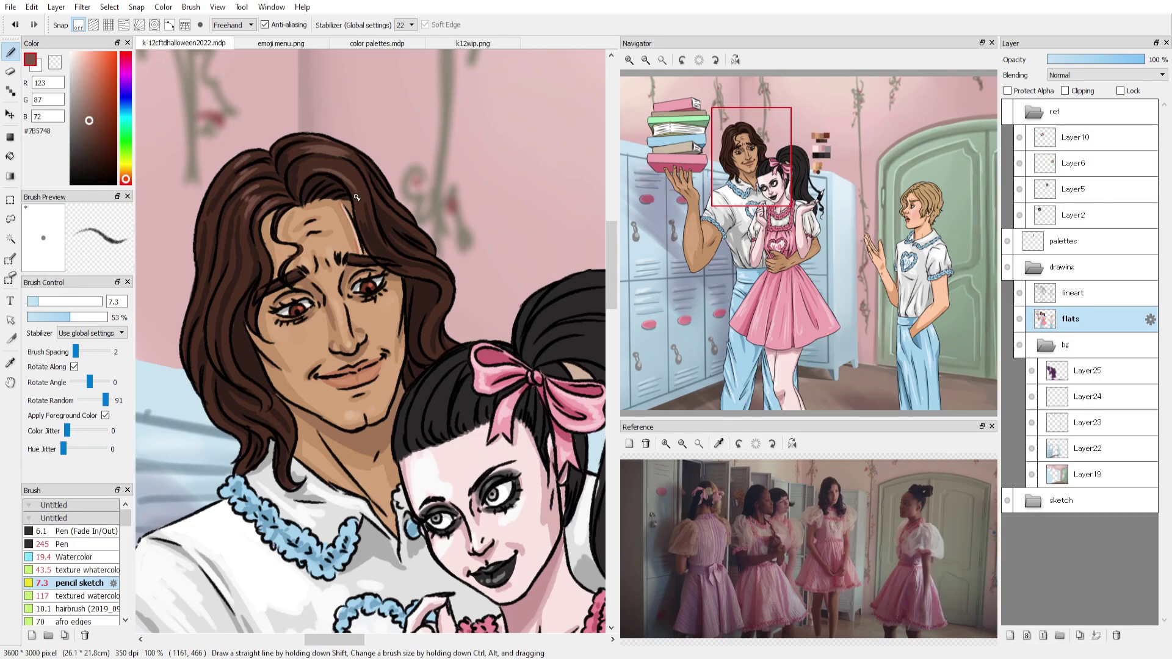
{"action": "left_click_drag", "start_coordinate": [357, 198], "coordinate": [353, 171]}
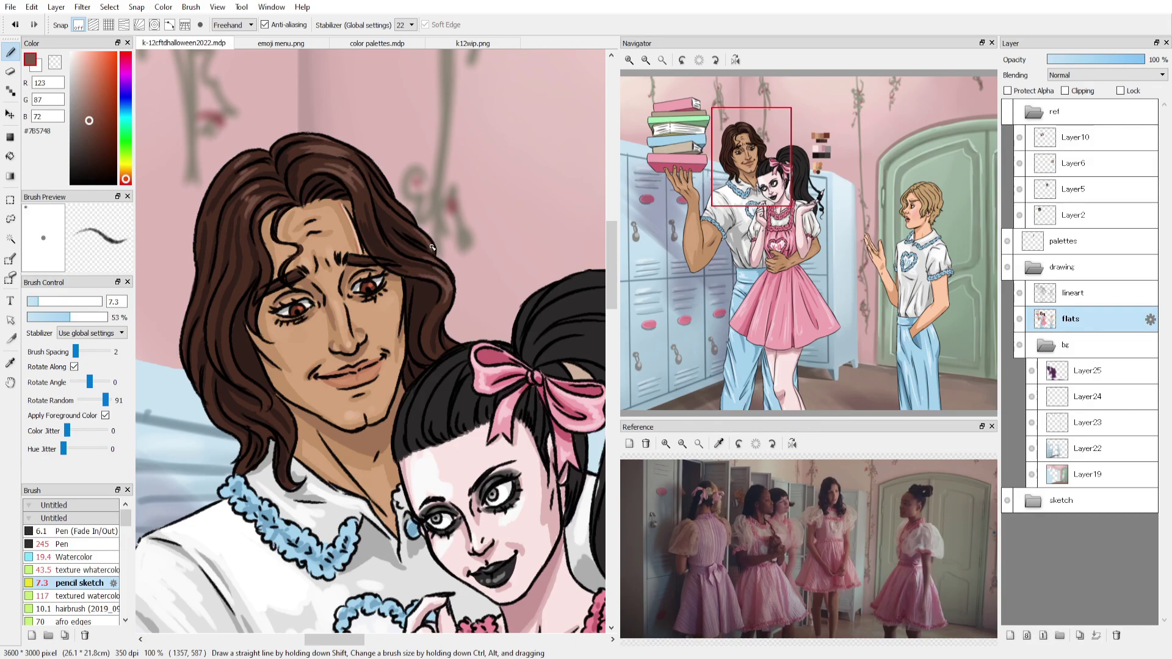
{"action": "left_click_drag", "start_coordinate": [216, 332], "coordinate": [207, 294]}
{"action": "mouse_move", "coordinate": [214, 362]}
{"action": "left_mouse_down"}
{"action": "mouse_move", "coordinate": [218, 303]}
{"action": "mouse_move", "coordinate": [234, 301]}
{"action": "left_mouse_up"}
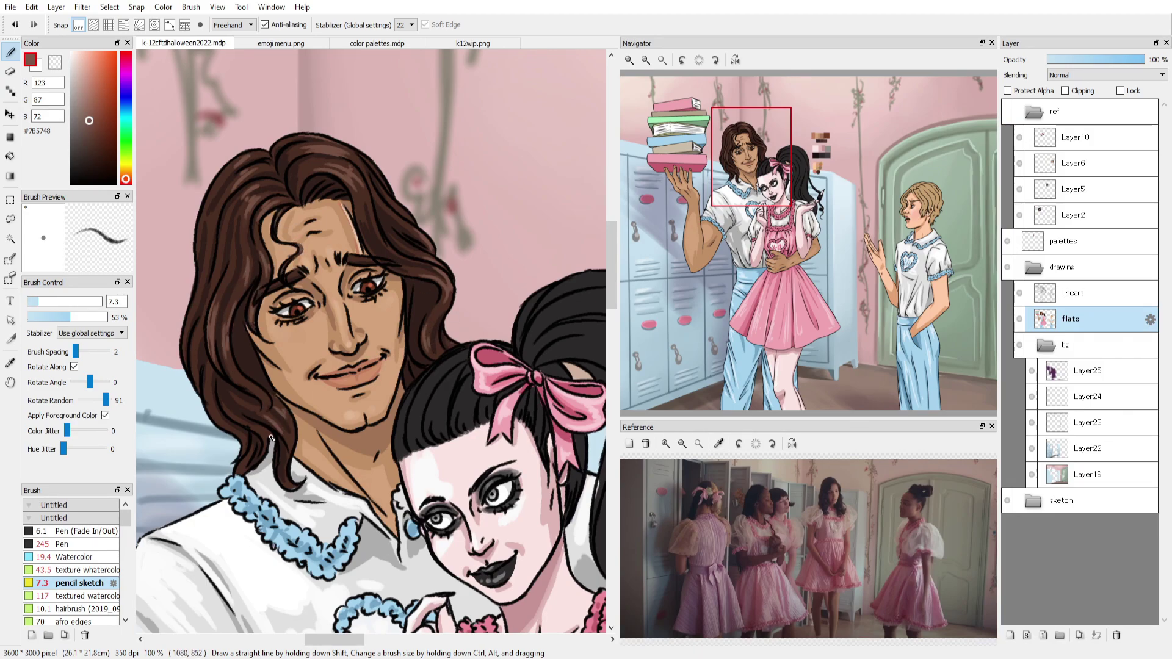
{"action": "left_click", "coordinate": [305, 171], "text": "alt"}
{"action": "left_click", "coordinate": [421, 319], "text": "alt"}
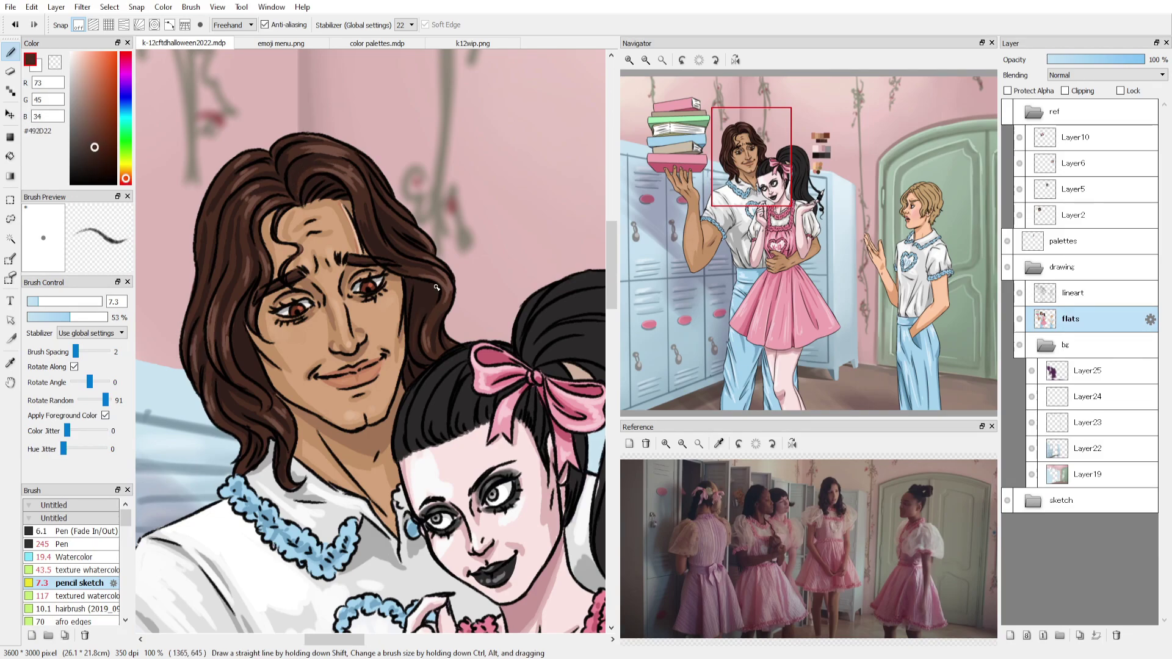
Shade and highlight the girl's black bangs with the pencil sketch brush at size 4.9 in #161414, #423D3E and #646464.
{"action": "left_click_drag", "start_coordinate": [436, 287], "coordinate": [280, 286]}
{"action": "left_click", "coordinate": [280, 286], "text": "alt"}
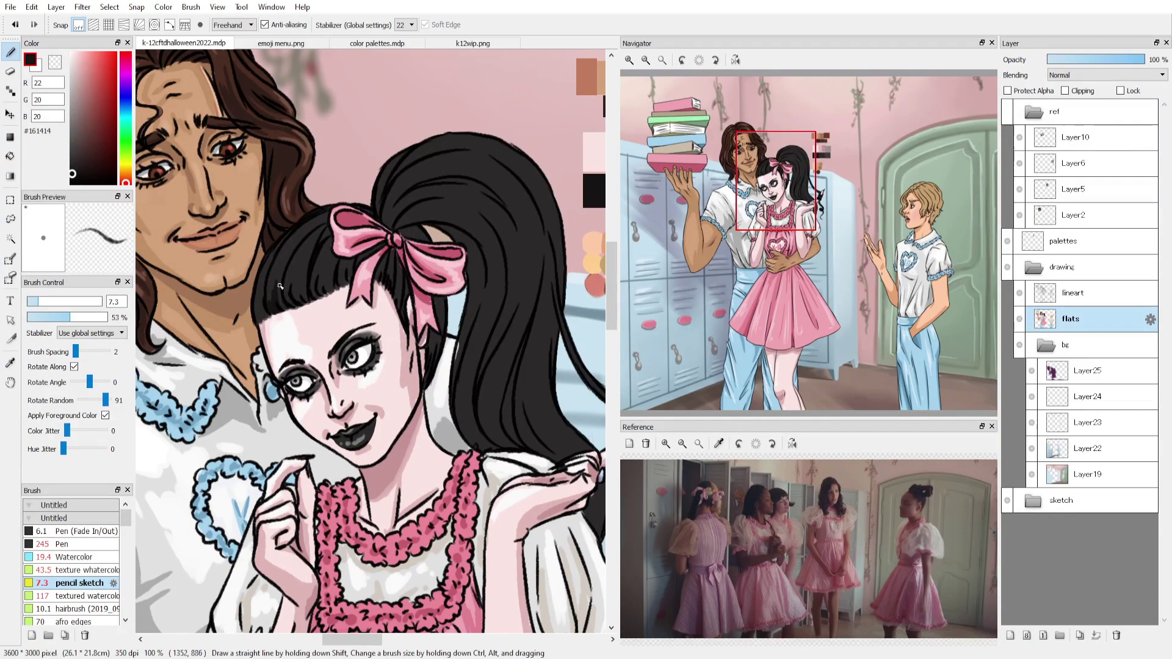
{"action": "key", "text": "bracketleft"}
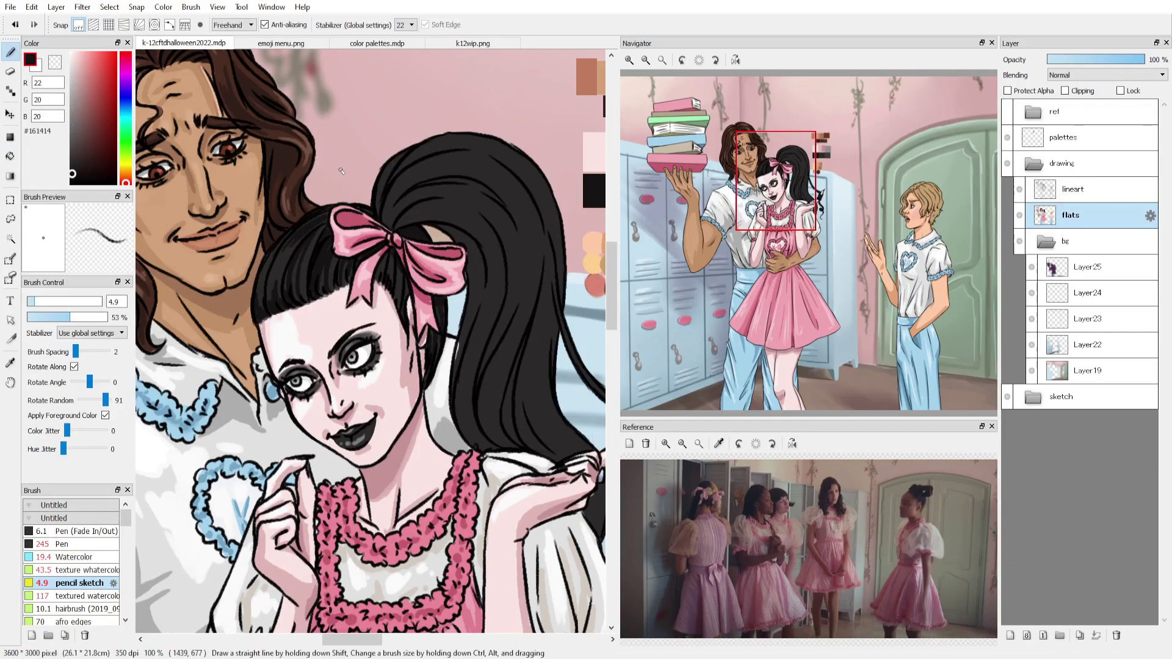
{"action": "left_click_drag", "start_coordinate": [341, 171], "coordinate": [140, 324]}
{"action": "left_click", "coordinate": [424, 335], "text": "alt"}
{"action": "left_click_drag", "start_coordinate": [424, 335], "coordinate": [335, 215]}
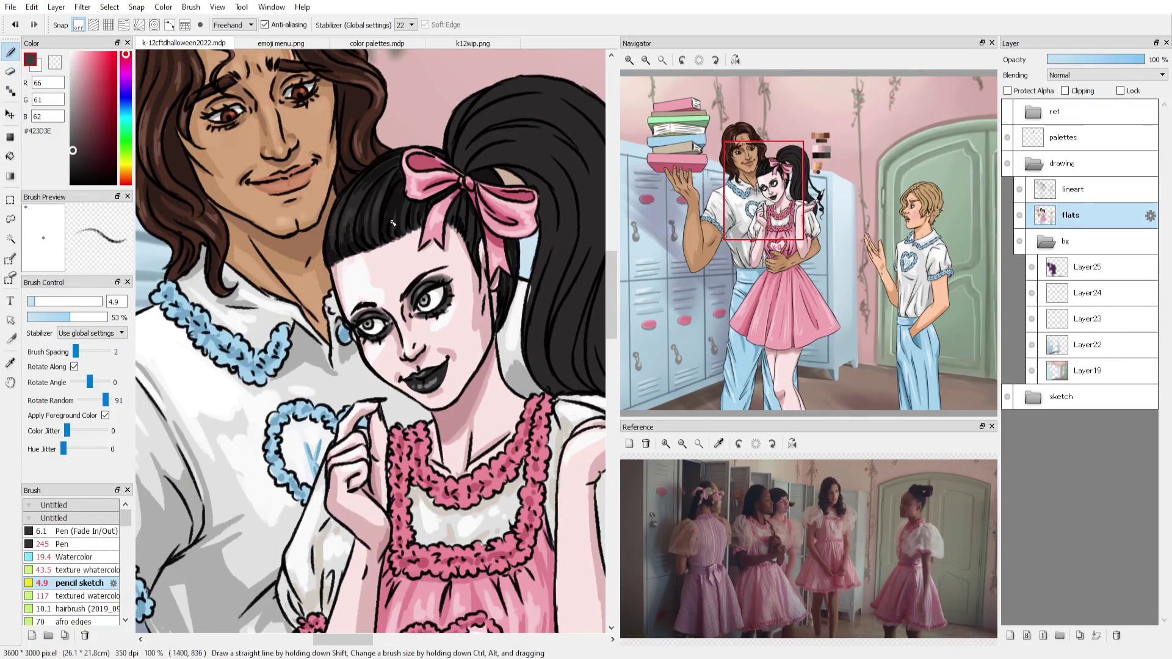
{"action": "left_click", "coordinate": [339, 212], "text": "alt"}
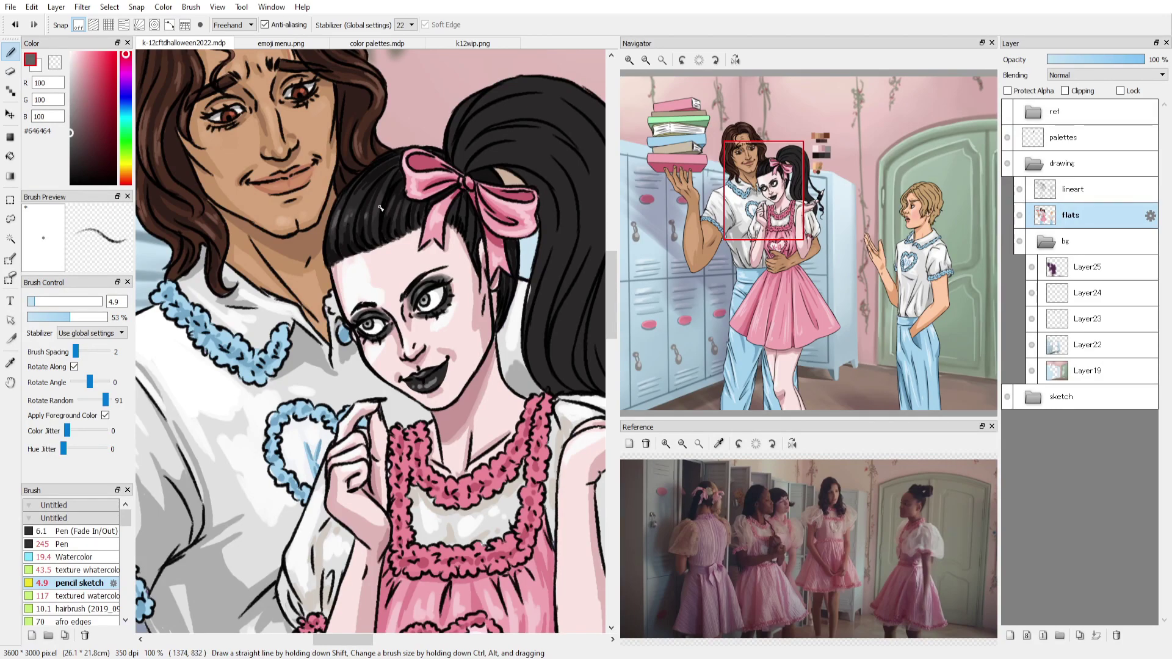
Paint strands through the girl's ponytail on the flats layer at brush size 4.9 in #161414 and #2C292A.
{"action": "left_click_drag", "start_coordinate": [474, 213], "coordinate": [313, 270]}
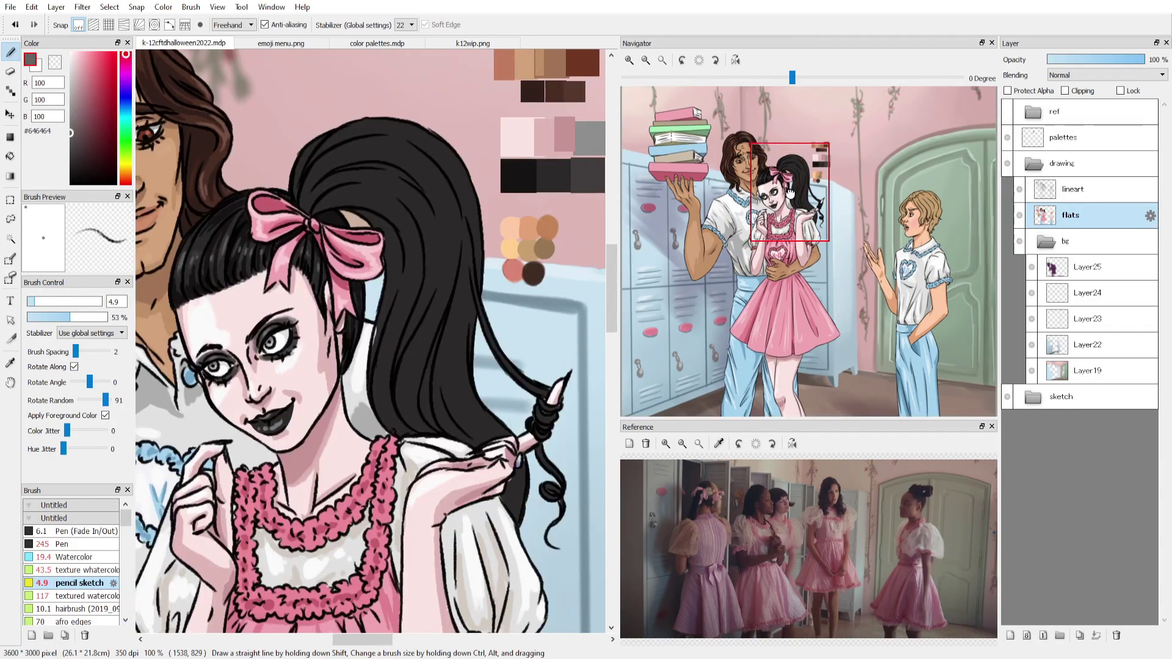
{"action": "left_click", "coordinate": [511, 185], "text": "alt"}
{"action": "left_click_drag", "start_coordinate": [427, 232], "coordinate": [423, 310]}
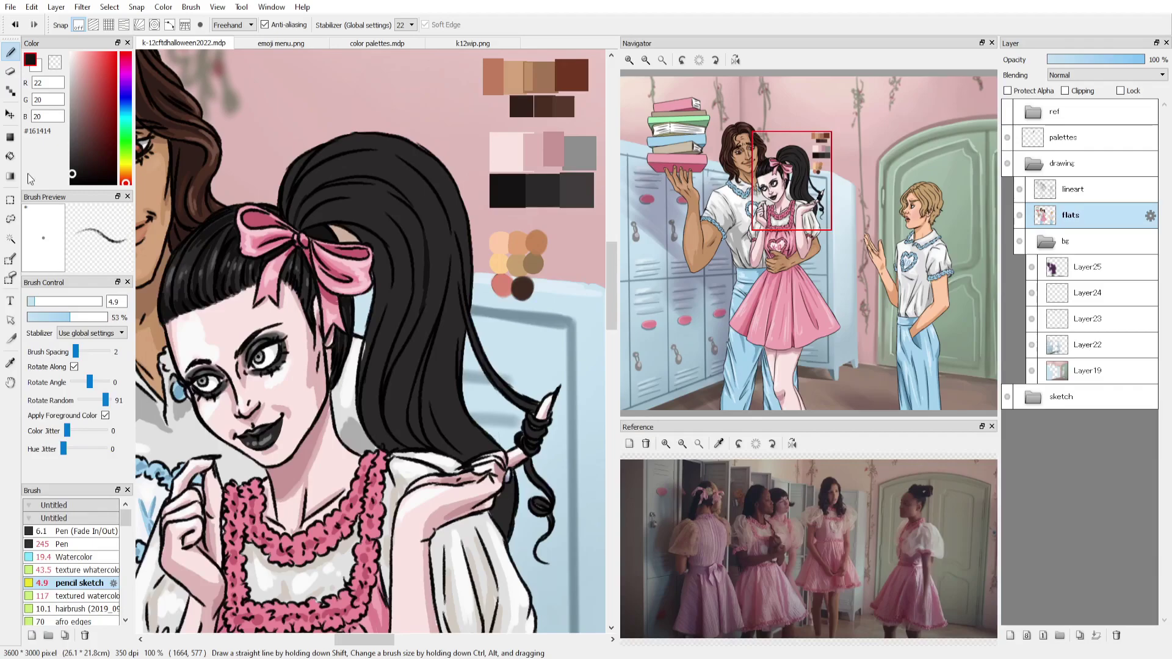
{"action": "left_click_drag", "start_coordinate": [378, 427], "coordinate": [431, 266]}
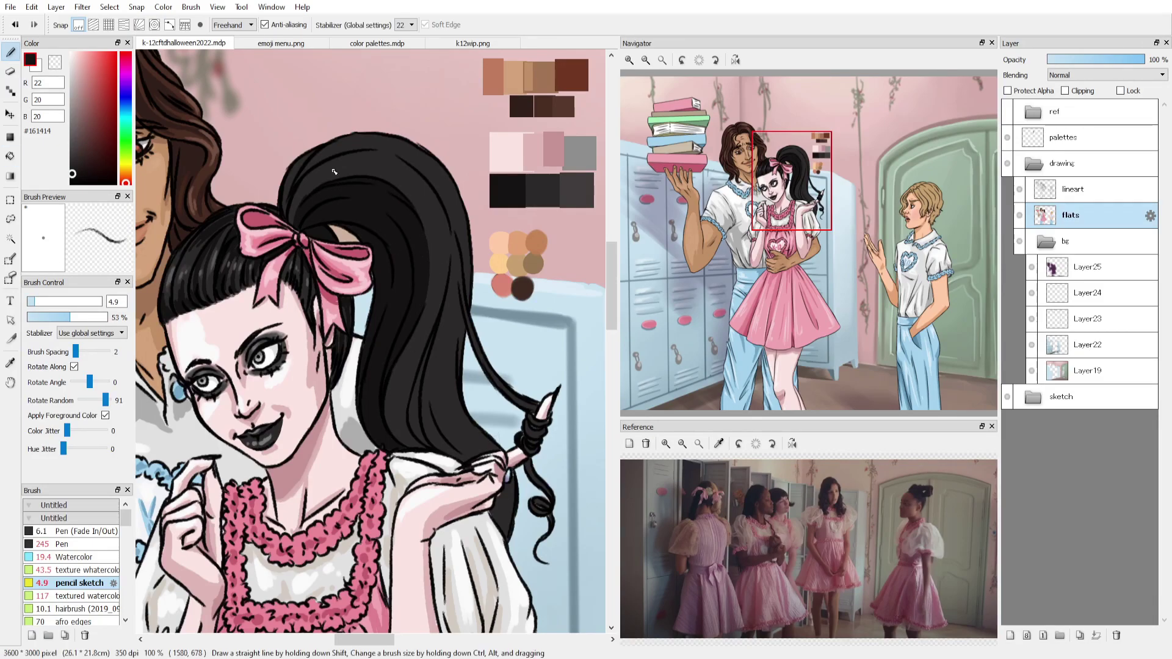
{"action": "left_click", "coordinate": [541, 191], "text": "alt"}
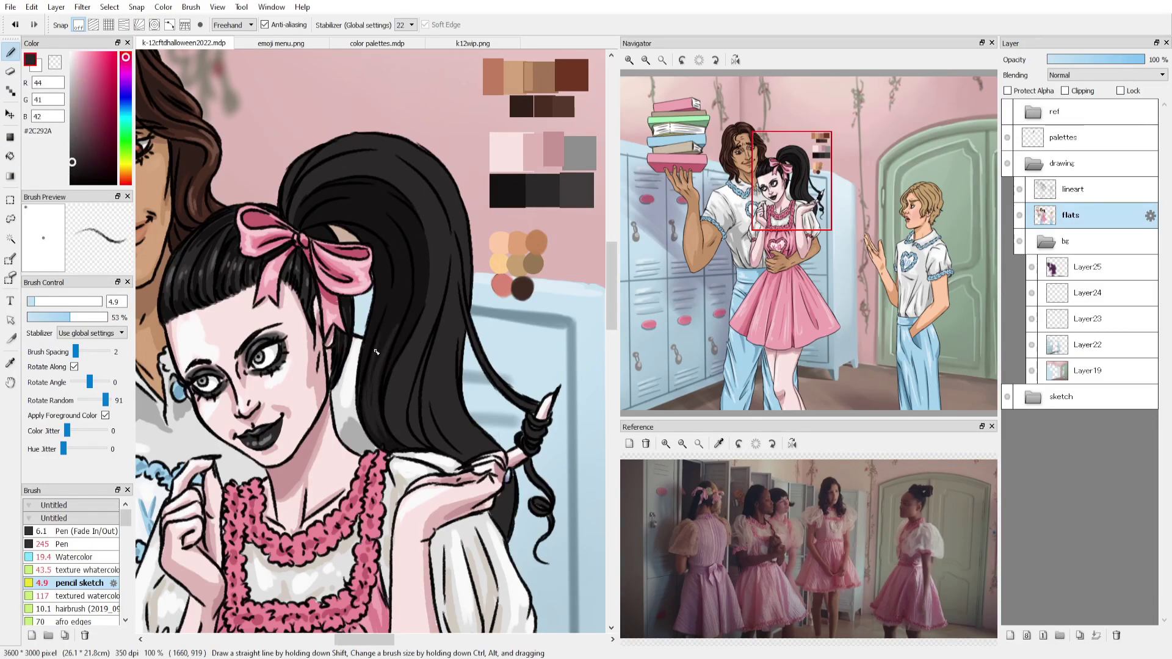
{"action": "left_click", "coordinate": [403, 272], "text": "alt"}
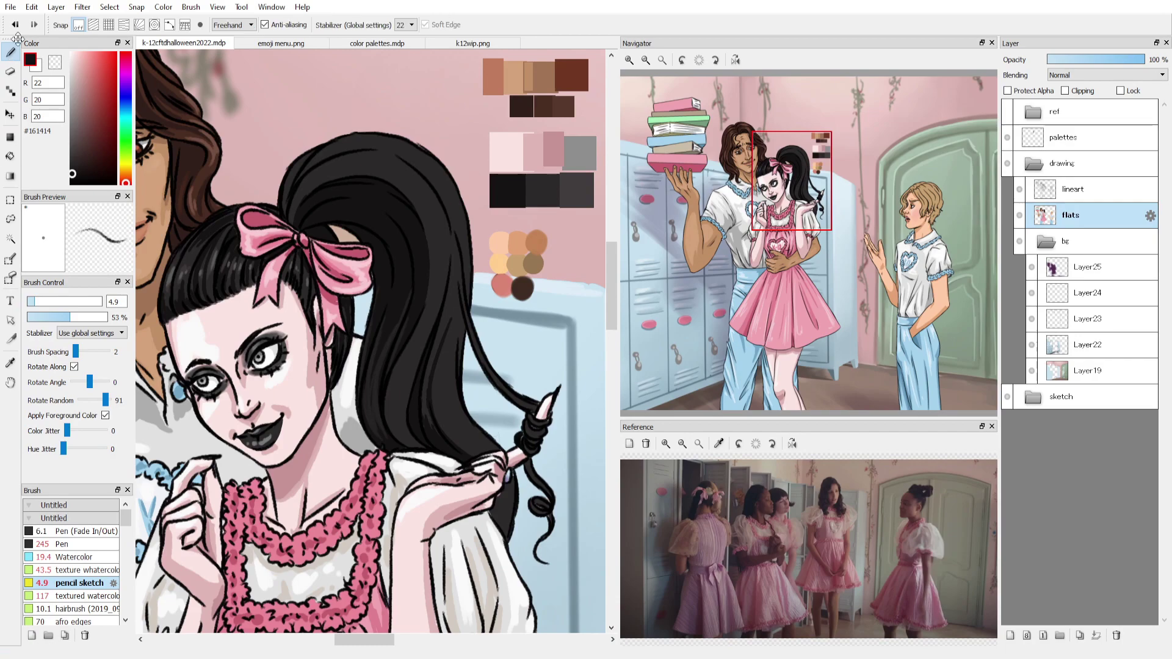
Deepen the dark strands along the ponytail's crown, outer edge and lower lengths with the pencil sketch brush in #161414.
{"action": "left_click", "coordinate": [12, 152]}
{"action": "left_click", "coordinate": [10, 52]}
{"action": "mouse_move", "coordinate": [384, 397]}
{"action": "left_mouse_down"}
{"action": "mouse_move", "coordinate": [440, 390]}
{"action": "mouse_move", "coordinate": [439, 330]}
{"action": "left_mouse_up"}
{"action": "left_click", "coordinate": [10, 154]}
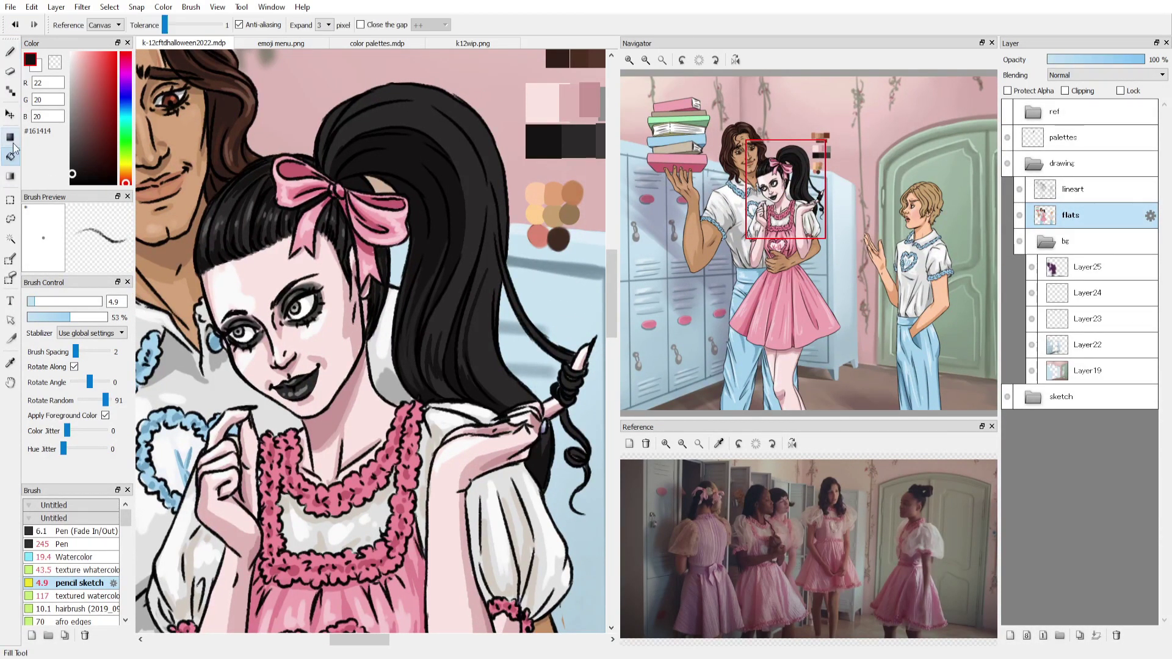
{"action": "left_click", "coordinate": [10, 52]}
{"action": "left_click_drag", "start_coordinate": [360, 122], "coordinate": [325, 159]}
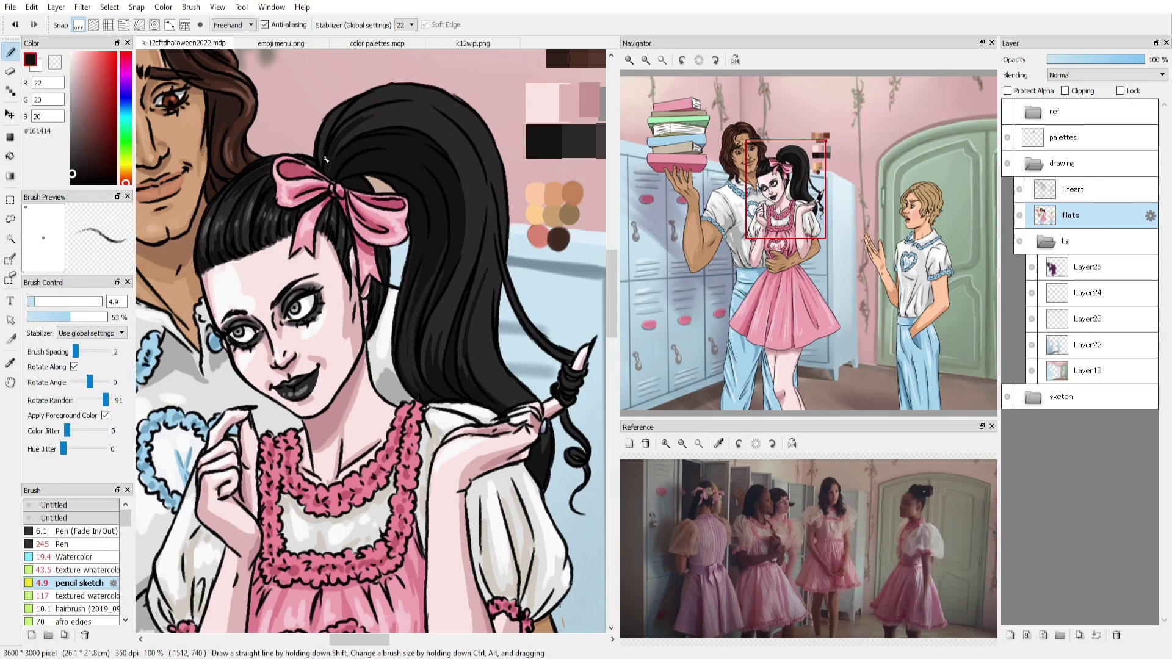
{"action": "left_click_drag", "start_coordinate": [368, 100], "coordinate": [327, 159]}
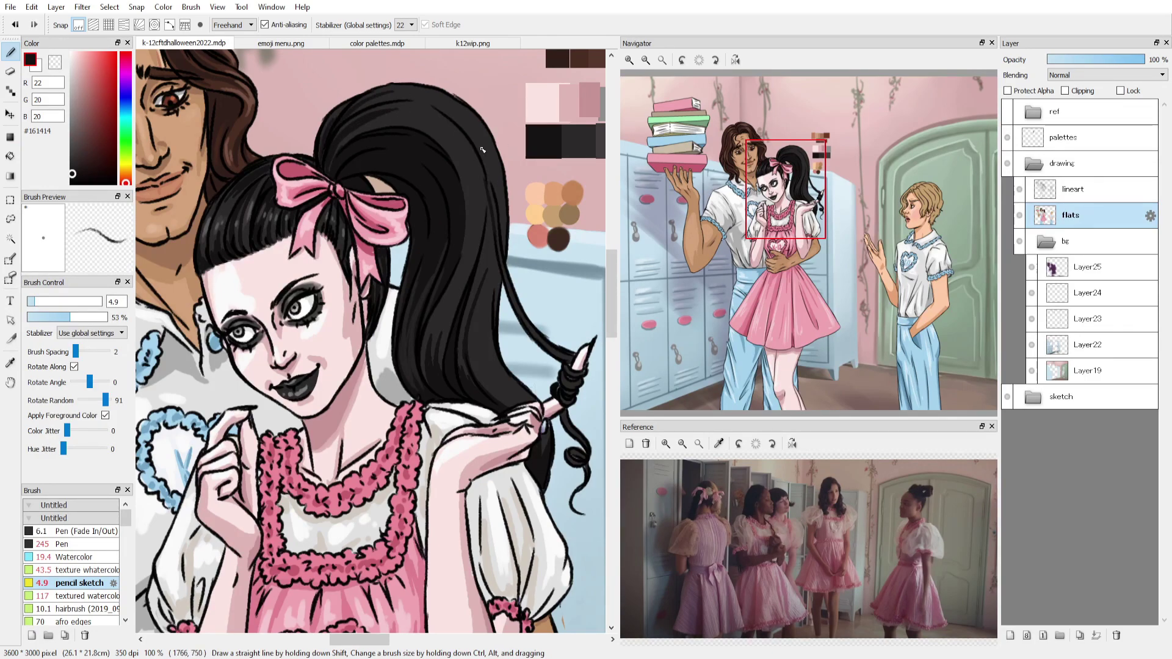
{"action": "left_click_drag", "start_coordinate": [495, 233], "coordinate": [474, 152]}
{"action": "left_click_drag", "start_coordinate": [495, 271], "coordinate": [483, 247]}
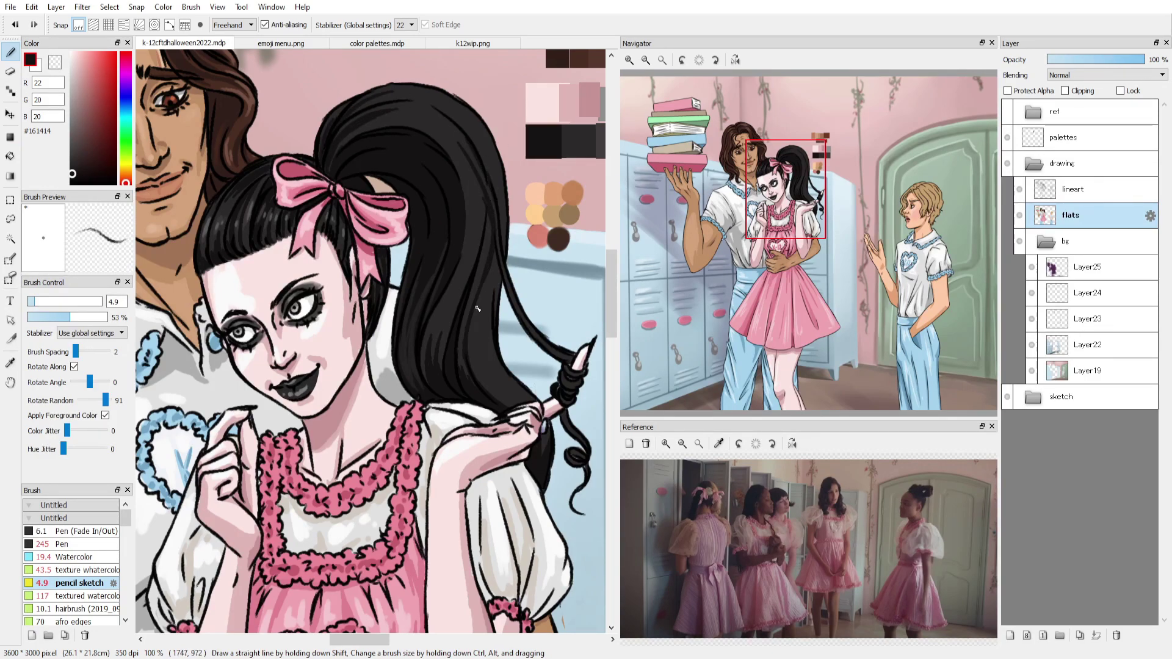
{"action": "left_click_drag", "start_coordinate": [489, 390], "coordinate": [492, 340]}
{"action": "mouse_move", "coordinate": [498, 383]}
{"action": "left_mouse_down"}
{"action": "mouse_move", "coordinate": [491, 334]}
{"action": "mouse_move", "coordinate": [496, 346]}
{"action": "left_mouse_up"}
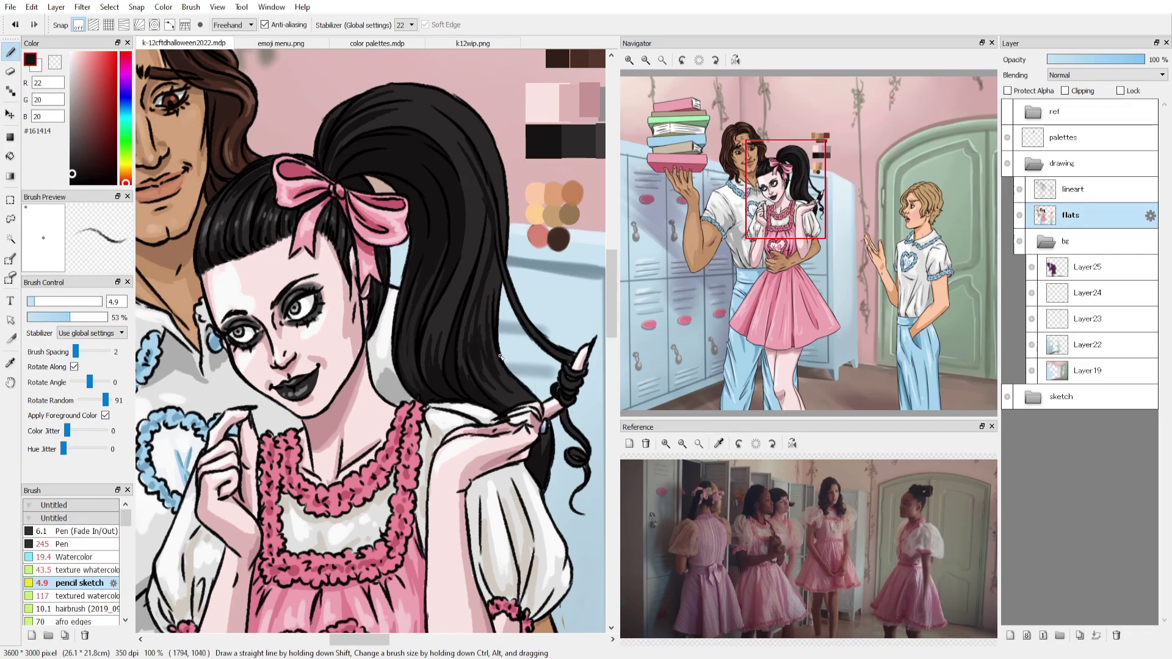
Paint highlight strands through the ponytail in #5D5D5D, blend them with #2C292A and #161414, and pick the girl's skin tone #FAE4E3.
{"action": "mouse_move", "coordinate": [476, 302]}
{"action": "left_mouse_down"}
{"action": "mouse_move", "coordinate": [447, 243]}
{"action": "mouse_move", "coordinate": [466, 166]}
{"action": "mouse_move", "coordinate": [416, 123]}
{"action": "mouse_move", "coordinate": [429, 119]}
{"action": "left_mouse_up"}
{"action": "left_click_drag", "start_coordinate": [467, 178], "coordinate": [446, 139]}
{"action": "mouse_move", "coordinate": [495, 187]}
{"action": "left_mouse_down"}
{"action": "mouse_move", "coordinate": [479, 161]}
{"action": "mouse_move", "coordinate": [394, 122]}
{"action": "mouse_move", "coordinate": [416, 101]}
{"action": "left_mouse_up"}
{"action": "left_click", "coordinate": [237, 212], "text": "alt"}
{"action": "left_click", "coordinate": [208, 214], "text": "alt"}
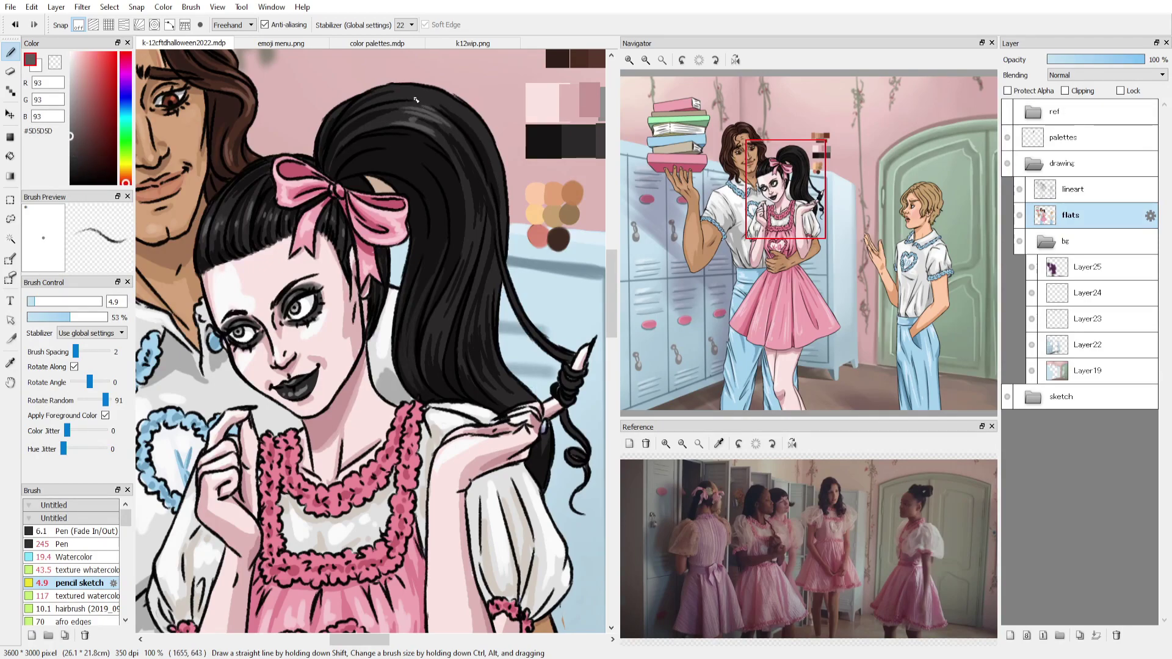
{"action": "left_click_drag", "start_coordinate": [505, 194], "coordinate": [467, 111]}
{"action": "left_click_drag", "start_coordinate": [447, 350], "coordinate": [425, 308]}
{"action": "mouse_move", "coordinate": [521, 402]}
{"action": "left_mouse_down"}
{"action": "mouse_move", "coordinate": [480, 371]}
{"action": "mouse_move", "coordinate": [500, 375]}
{"action": "left_mouse_up"}
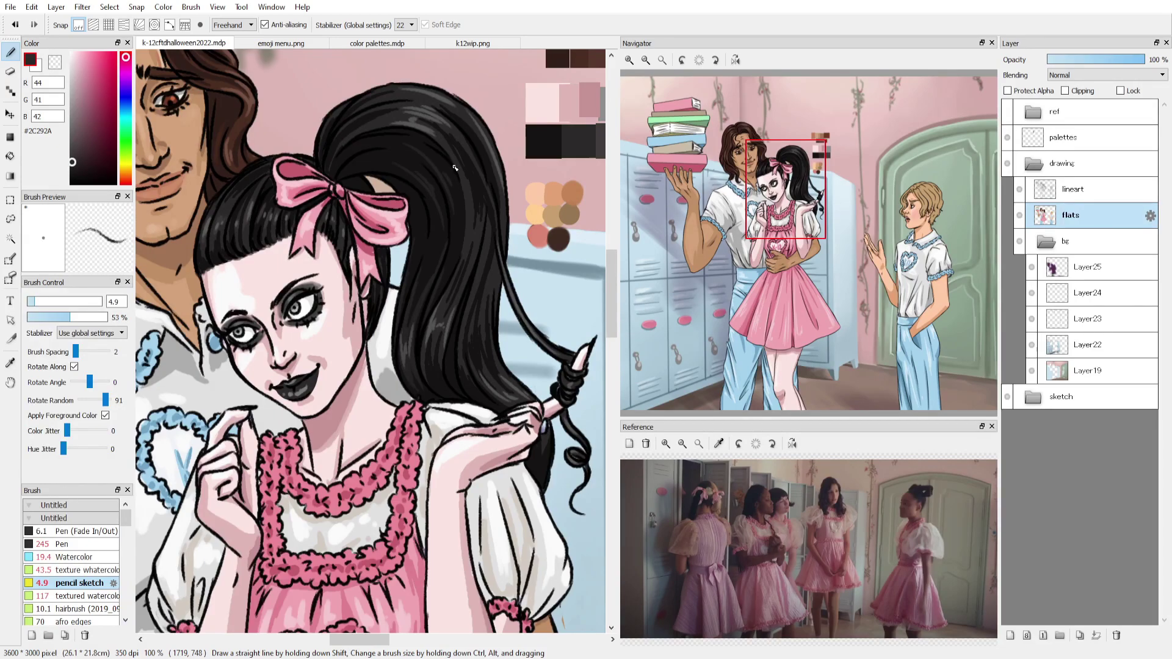
{"action": "left_click", "coordinate": [236, 238], "text": "alt"}
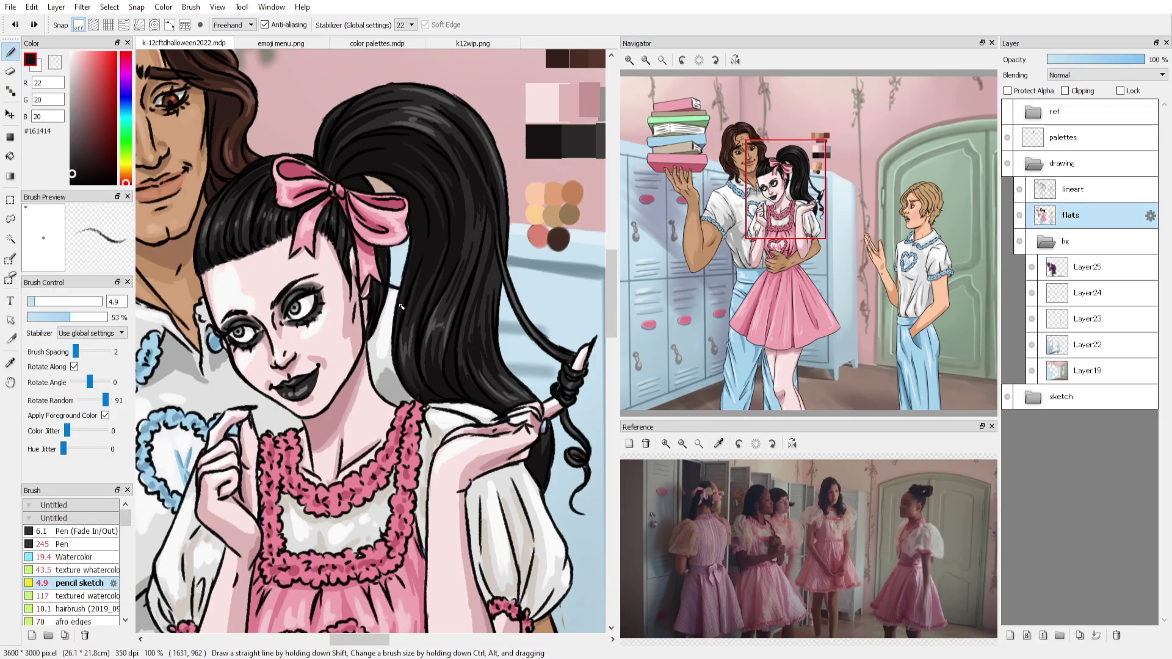
{"action": "left_click", "coordinate": [330, 362], "text": "alt"}
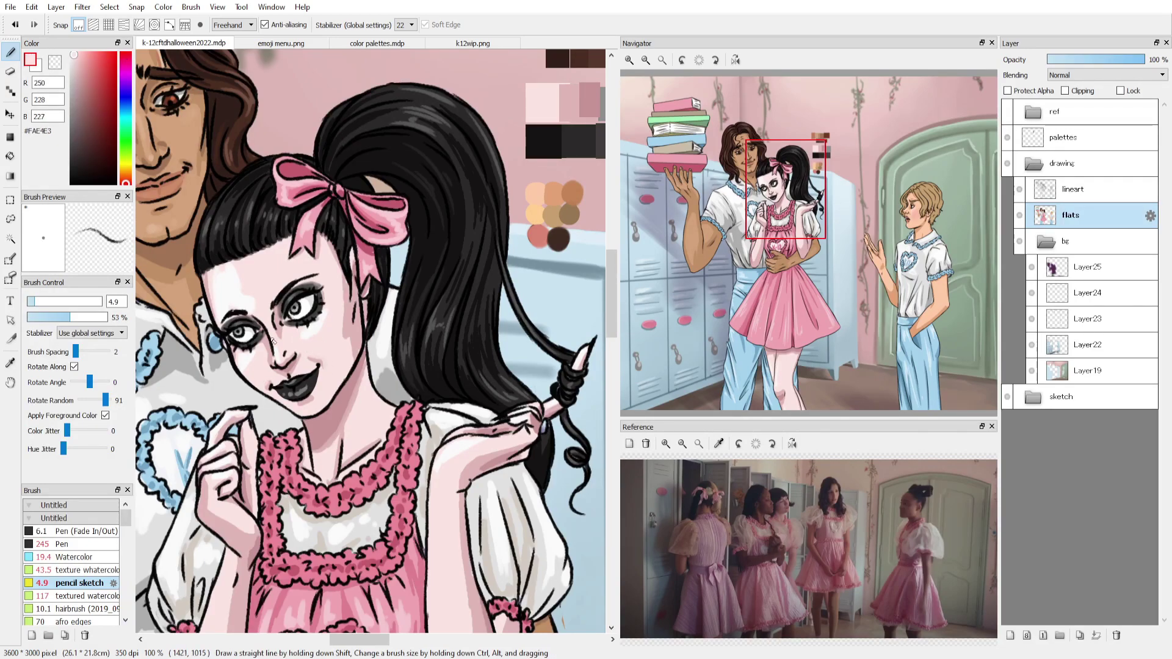
Shade strands of the blond character's hair on the flats layer with the pencil sketch brush at size 4.9 in #967851.
{"action": "scroll", "coordinate": [272, 340], "scroll_direction": "down", "scroll_amount": 2}
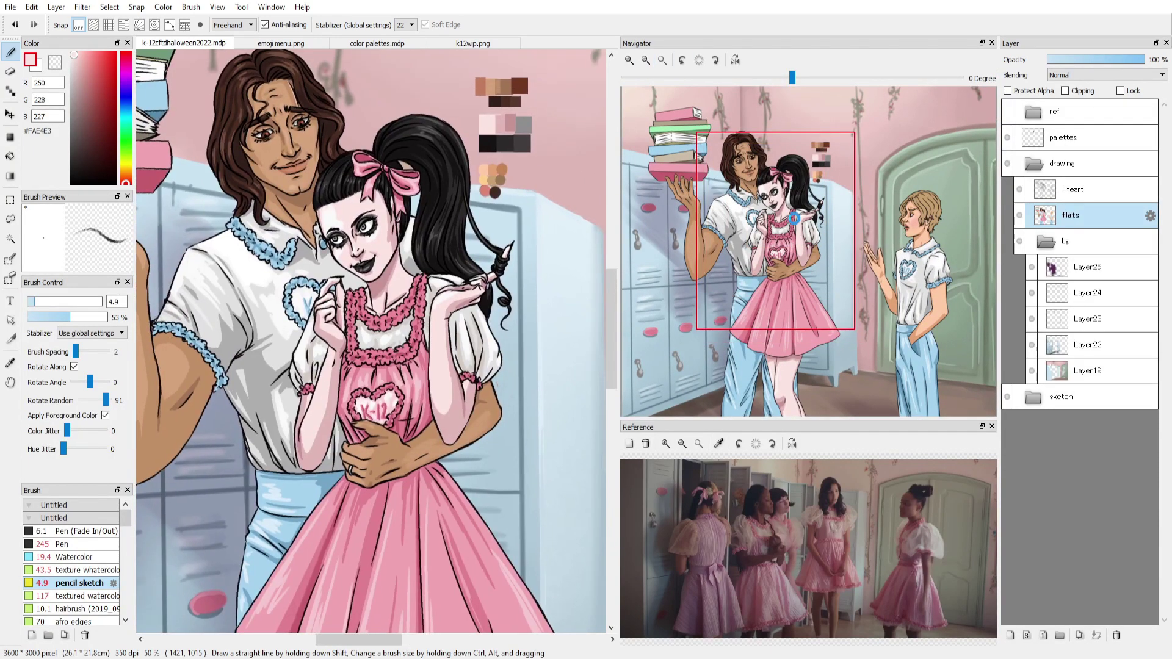
{"action": "left_click_drag", "start_coordinate": [793, 217], "coordinate": [827, 206]}
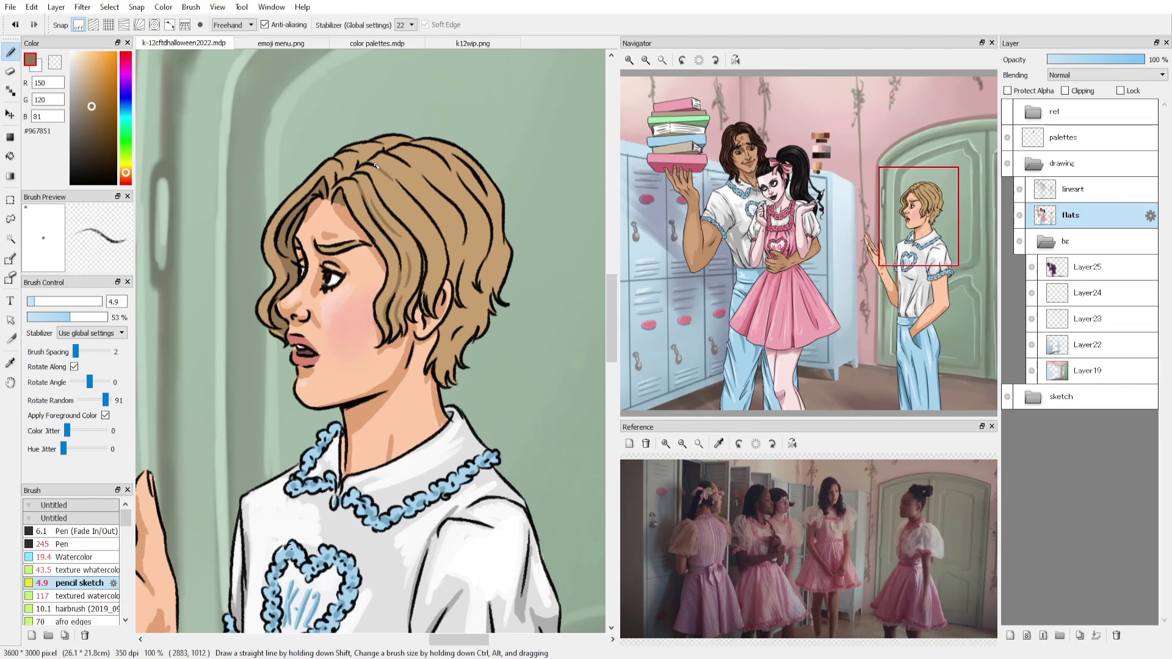
{"action": "left_click_drag", "start_coordinate": [383, 196], "coordinate": [372, 183]}
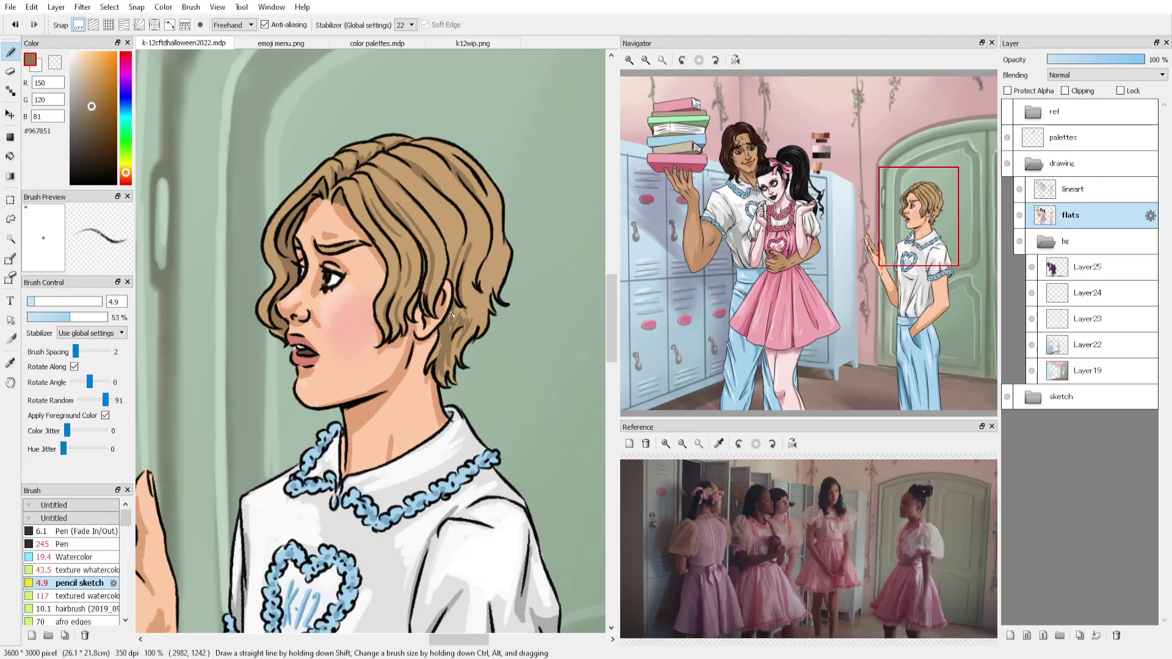
{"action": "left_click_drag", "start_coordinate": [437, 210], "coordinate": [453, 247]}
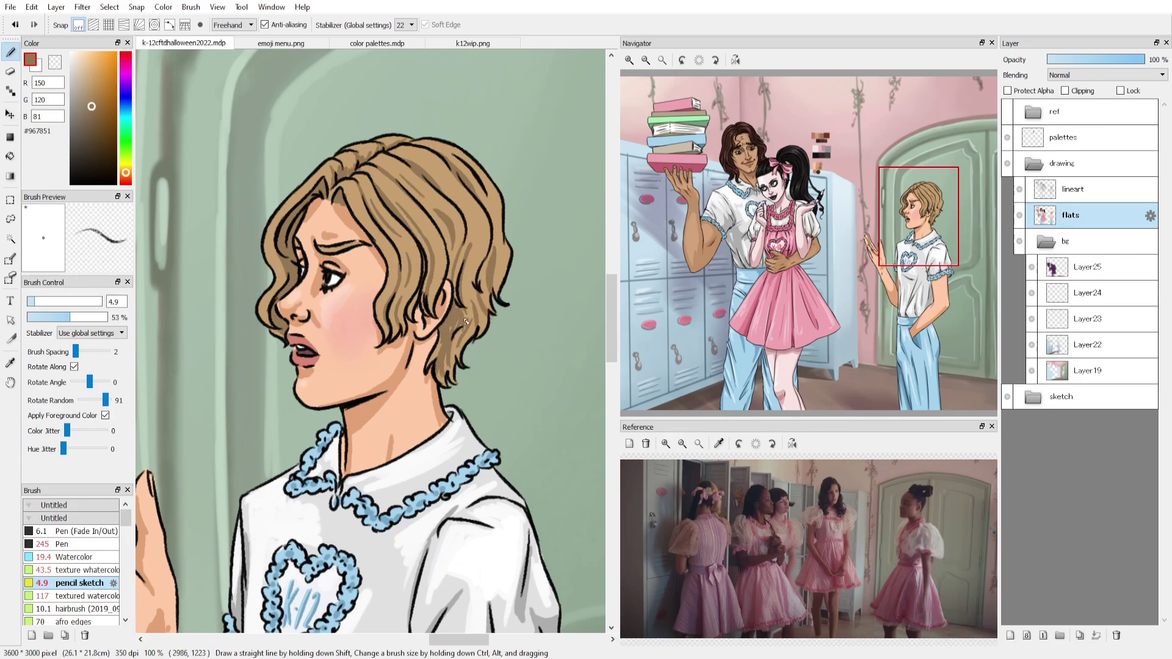
{"action": "left_click_drag", "start_coordinate": [482, 246], "coordinate": [474, 275]}
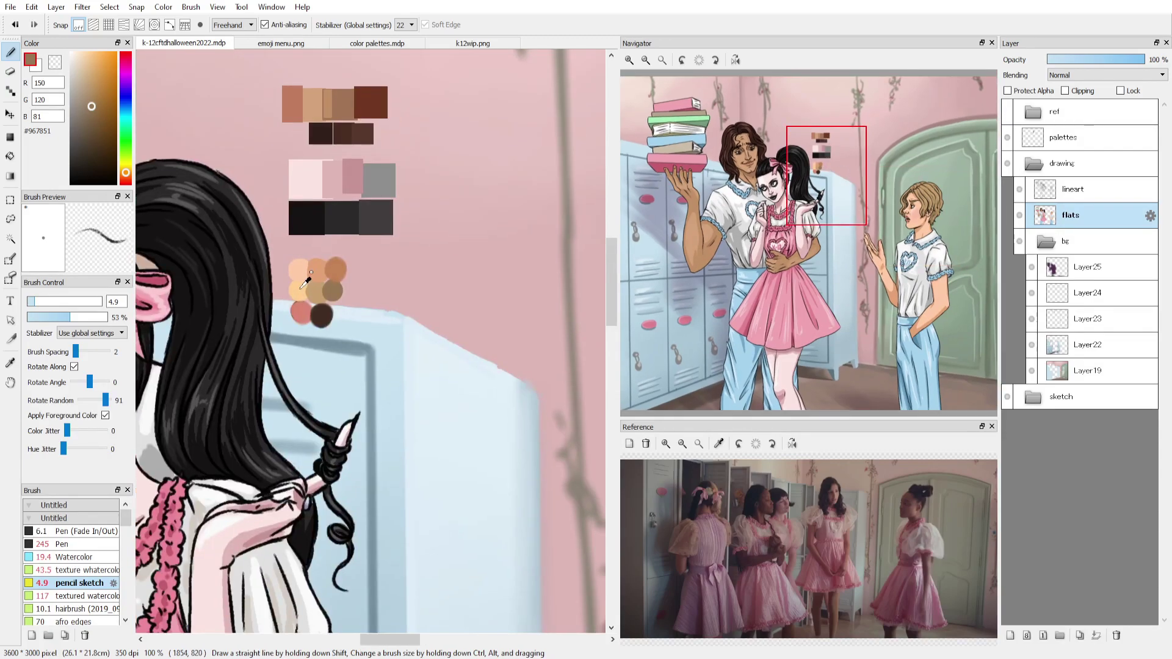
Paint highlight strands through the blond hair in #FFCF8D, using the palette swatch, and pick up the lip colour #F2AC9E.
{"action": "left_click", "coordinate": [299, 264], "text": "alt"}
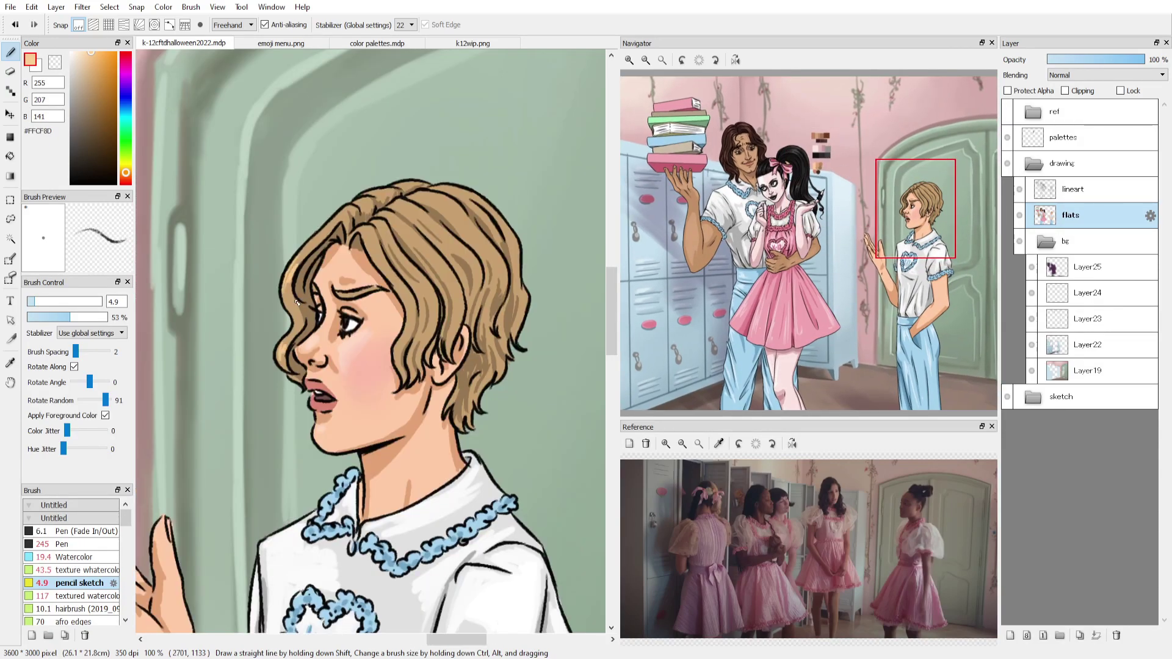
{"action": "left_click_drag", "start_coordinate": [354, 205], "coordinate": [340, 224]}
{"action": "mouse_move", "coordinate": [394, 190]}
{"action": "left_mouse_down"}
{"action": "mouse_move", "coordinate": [374, 197]}
{"action": "mouse_move", "coordinate": [362, 240]}
{"action": "left_mouse_up"}
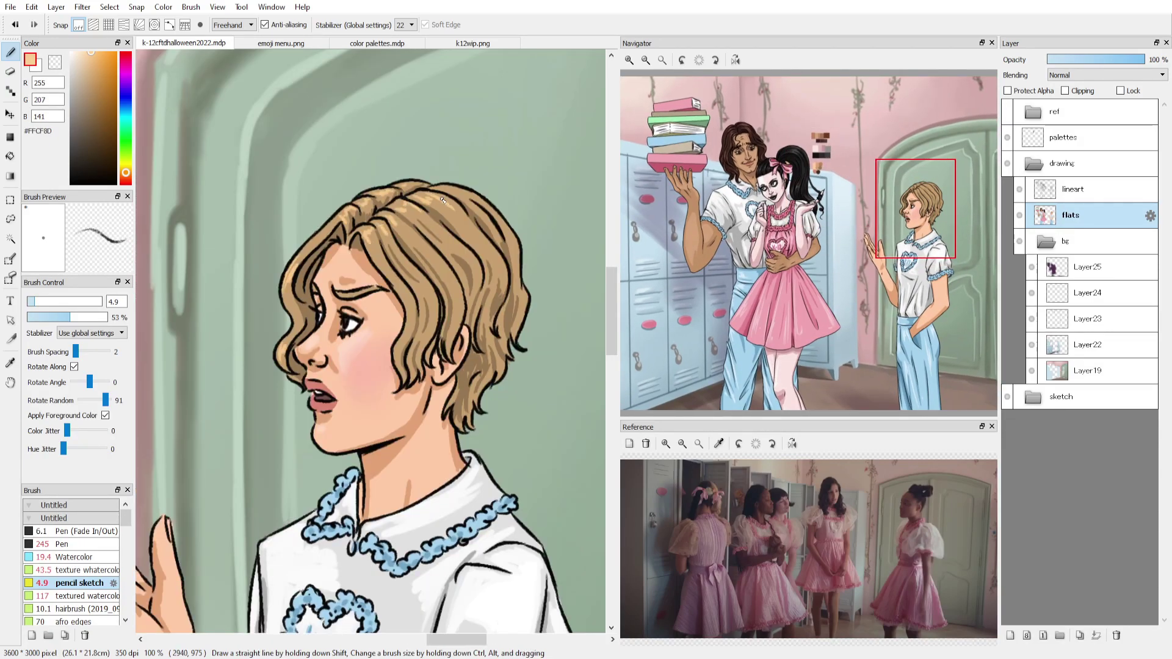
{"action": "left_click_drag", "start_coordinate": [443, 200], "coordinate": [468, 190]}
{"action": "mouse_move", "coordinate": [414, 289]}
{"action": "left_mouse_down"}
{"action": "mouse_move", "coordinate": [404, 315]}
{"action": "mouse_move", "coordinate": [414, 321]}
{"action": "left_mouse_up"}
{"action": "left_click_drag", "start_coordinate": [460, 276], "coordinate": [443, 308]}
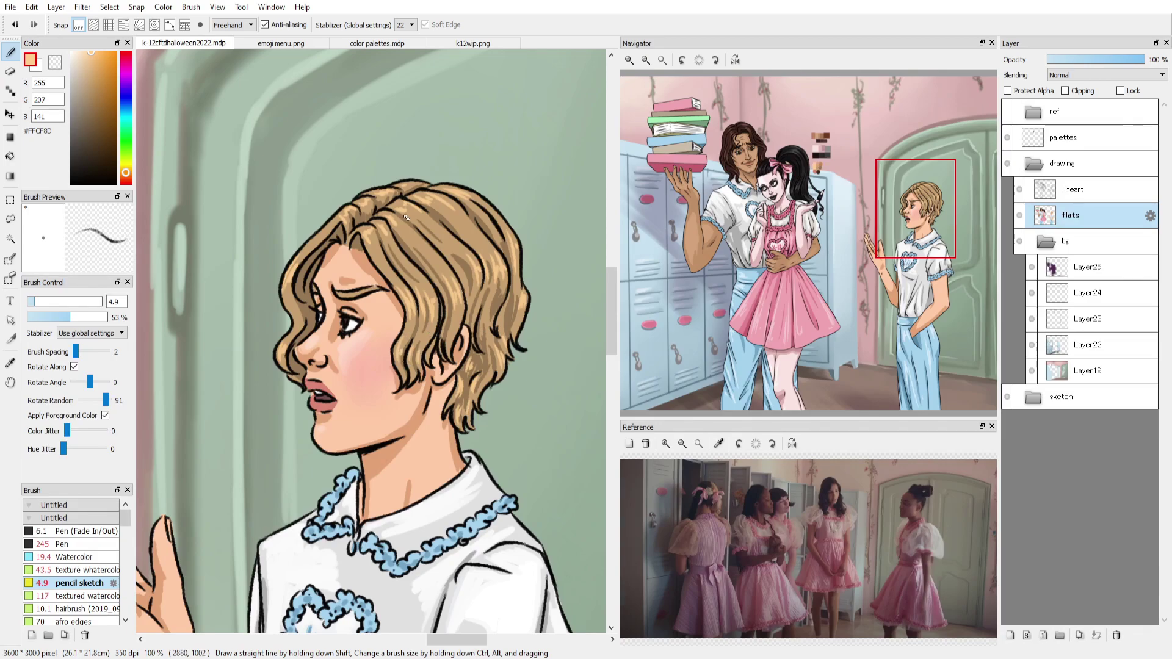
{"action": "left_click", "coordinate": [408, 280], "text": "alt"}
{"action": "left_click", "coordinate": [312, 407], "text": "alt"}
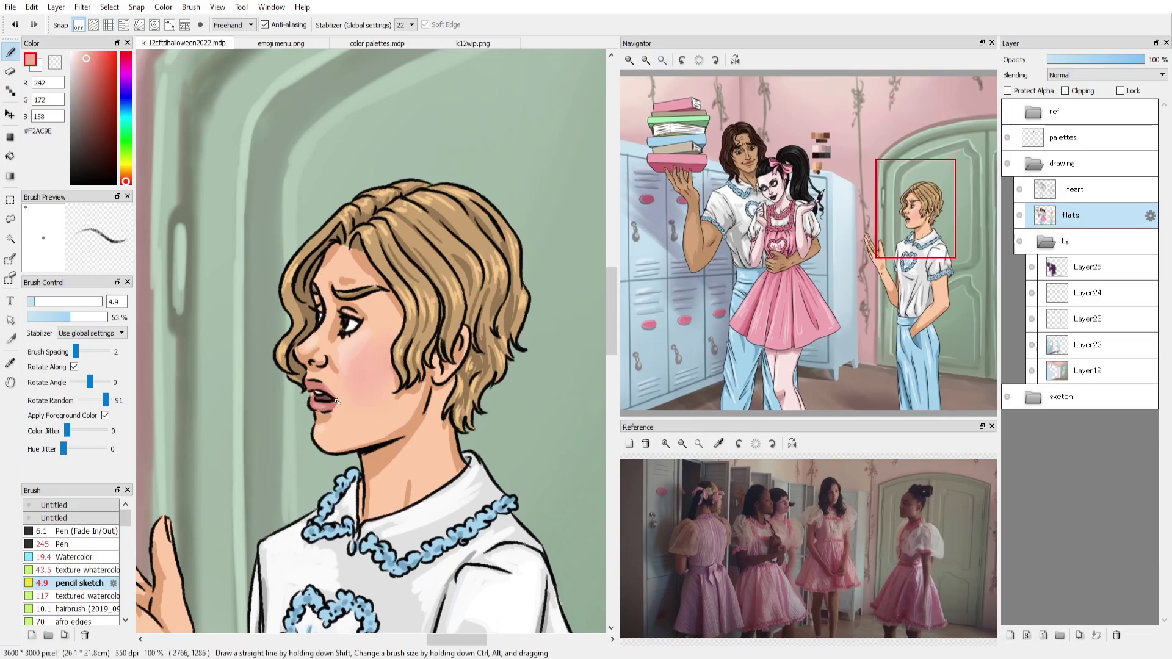
Prepare to shade the book stack on the flats layer: sample #C35C6D, #867C6A and #588BAD, choose the Watercolor brush at size 15, and enable Protect Alpha.
{"action": "left_click", "coordinate": [645, 60]}
{"action": "left_click", "coordinate": [645, 60]}
{"action": "left_click", "coordinate": [682, 183]}
{"action": "left_click", "coordinate": [628, 60]}
{"action": "left_click", "coordinate": [584, 84], "text": "alt"}
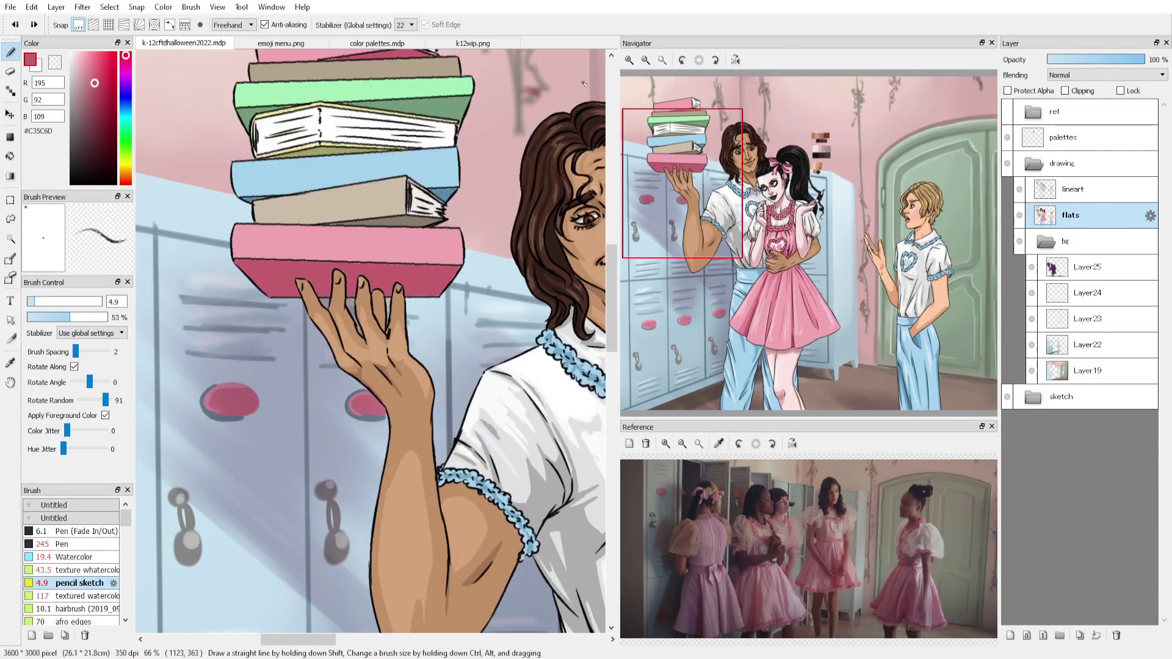
{"action": "key", "text": "g"}
{"action": "left_click", "coordinate": [436, 205], "text": "alt"}
{"action": "left_click", "coordinate": [681, 169]}
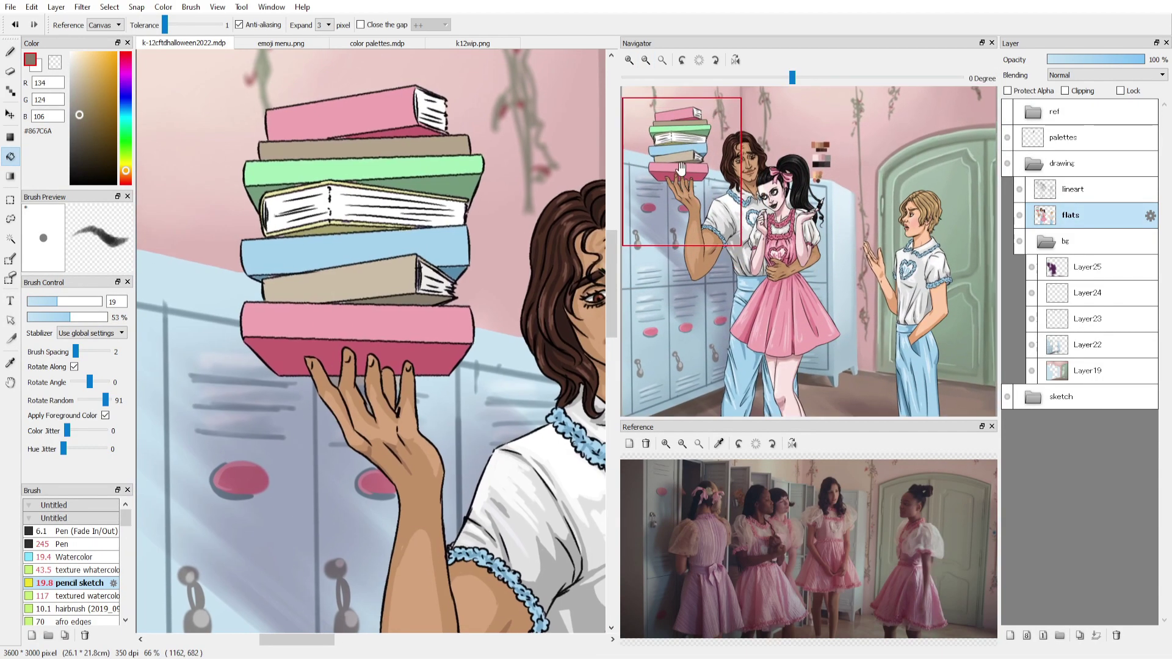
{"action": "left_click", "coordinate": [449, 257], "text": "alt"}
{"action": "left_click", "coordinate": [67, 556]}
{"action": "left_click", "coordinate": [1046, 89]}
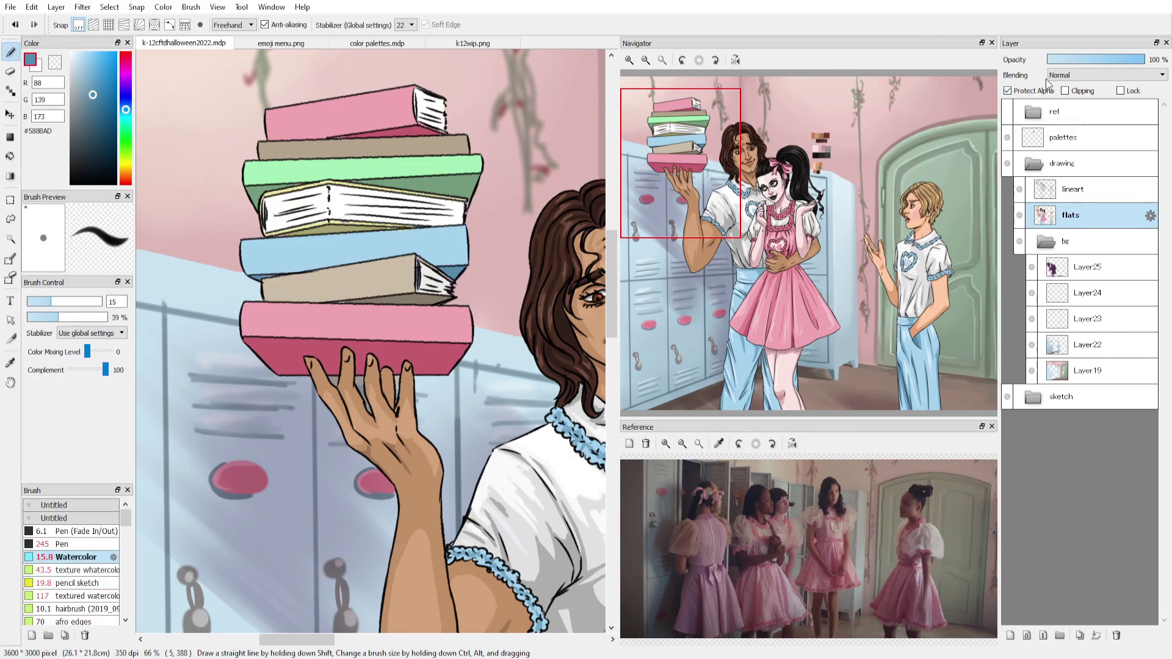